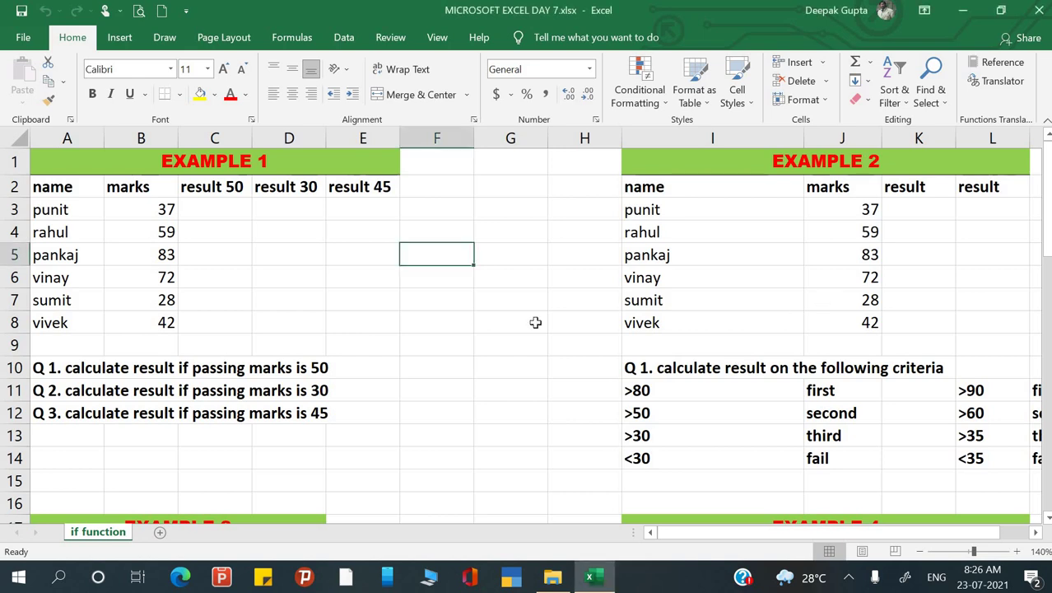
Step: Examine the available logical functions and the names, marks and result columns in Example 1
click(395, 281)
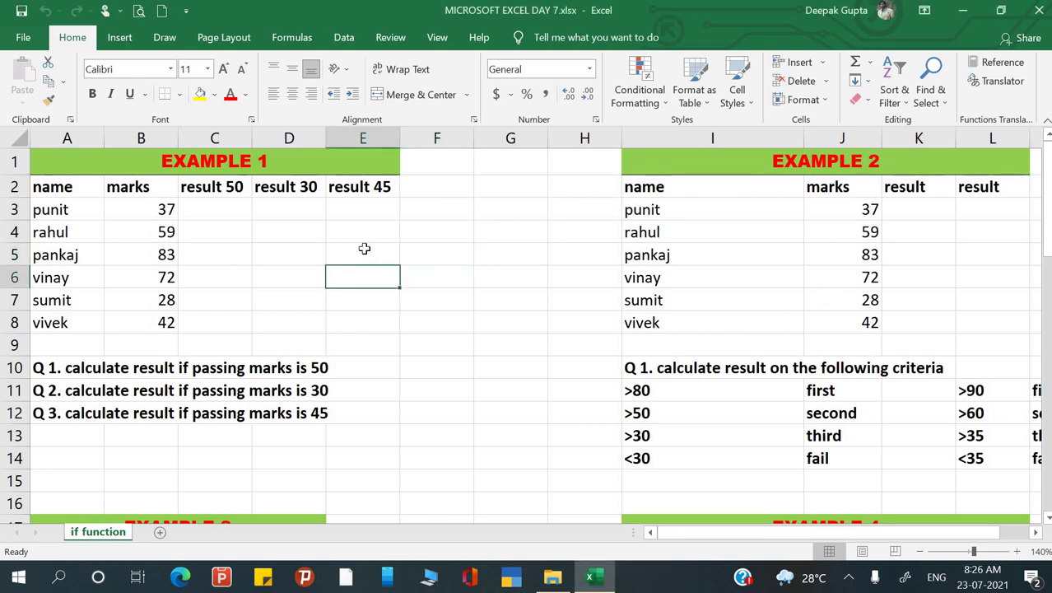
click(290, 38)
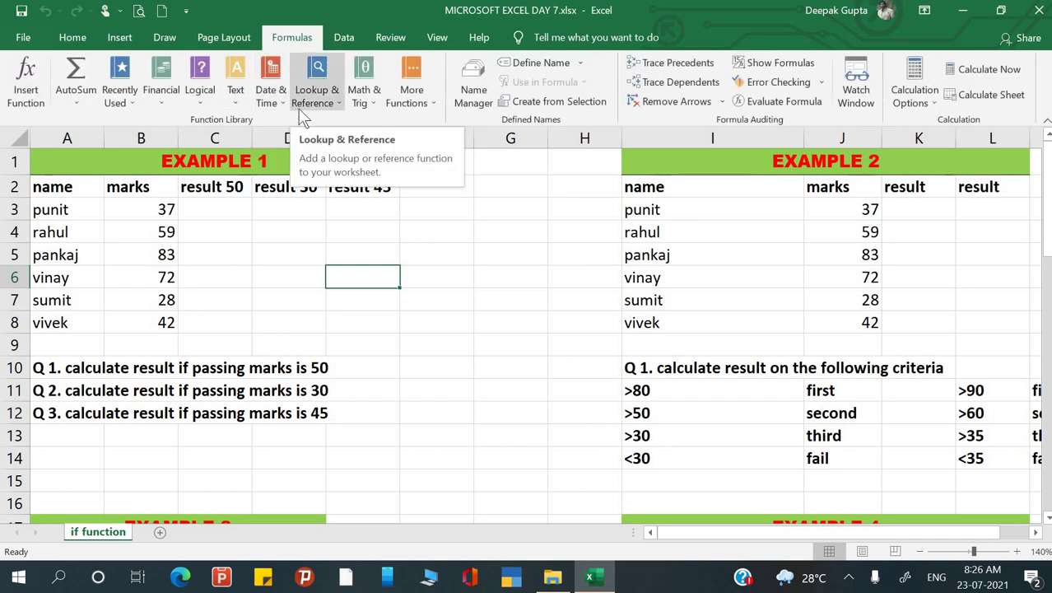
click(203, 98)
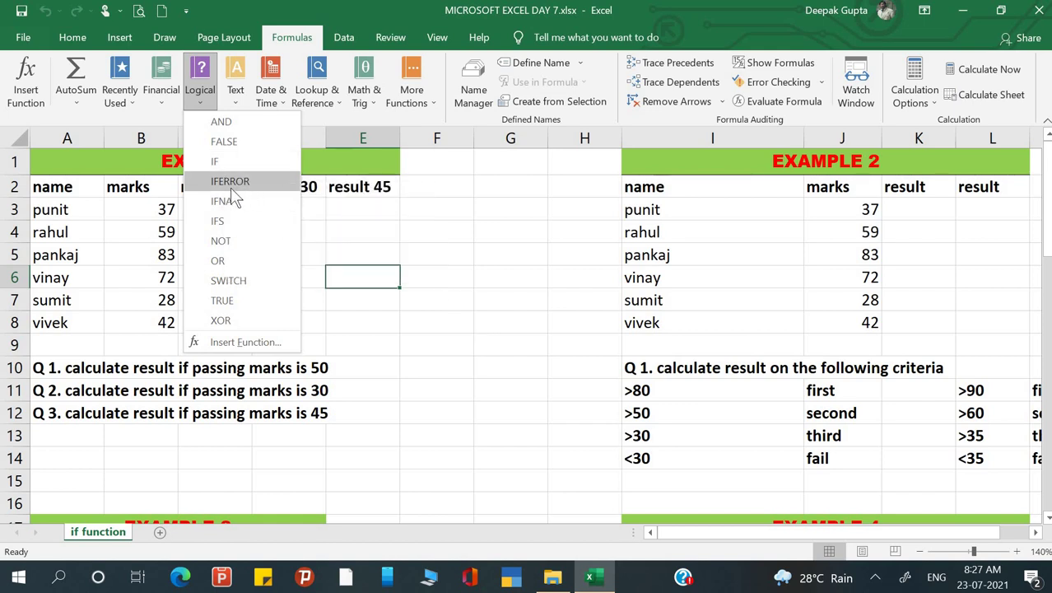
click(384, 240)
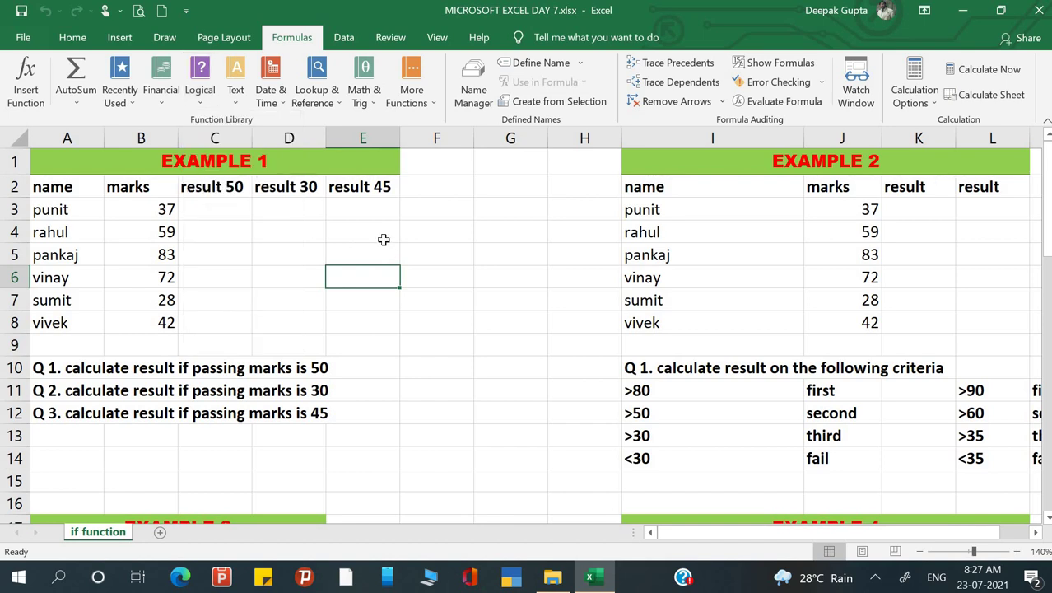
click(316, 228)
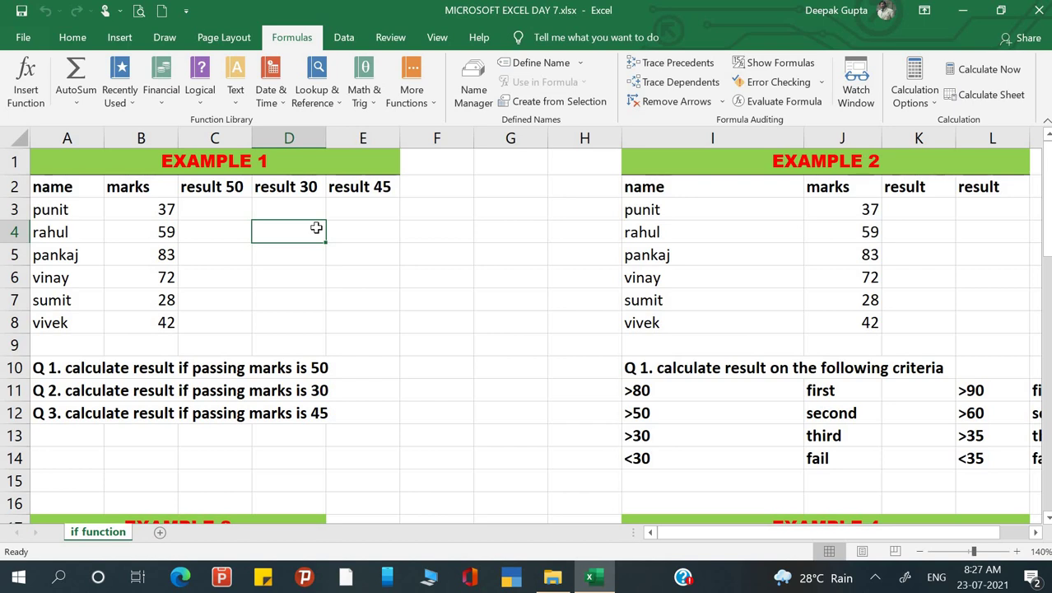
click(417, 220)
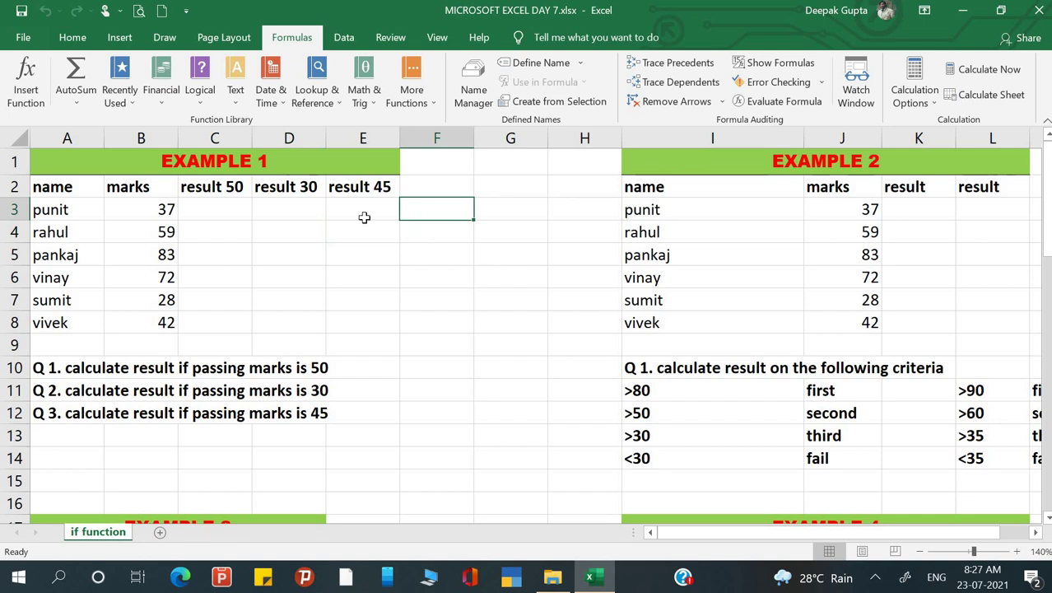
click(337, 215)
click(298, 212)
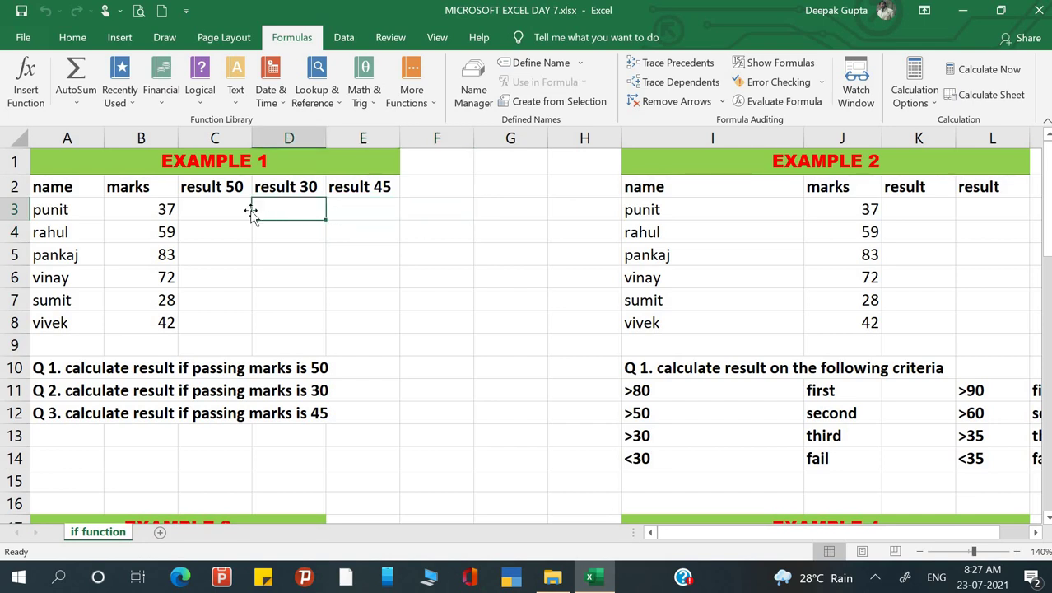
click(236, 210)
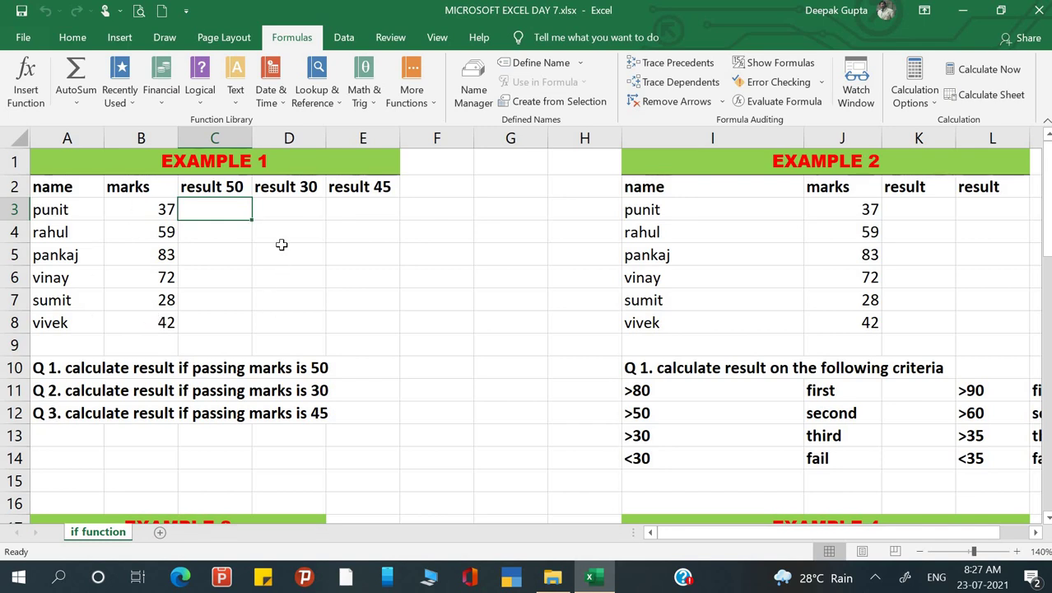
click(324, 229)
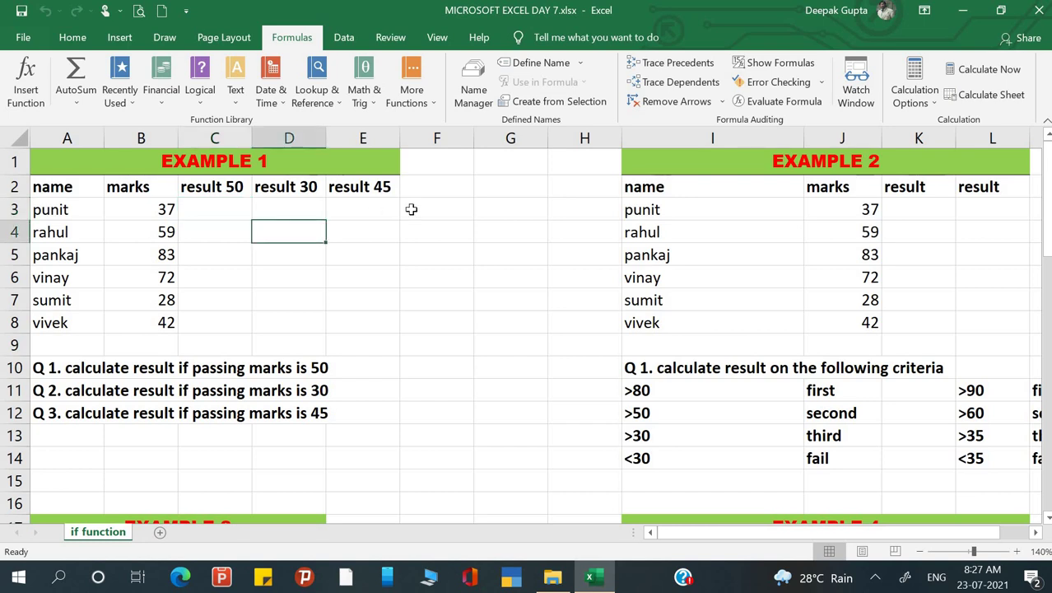
click(410, 210)
click(247, 170)
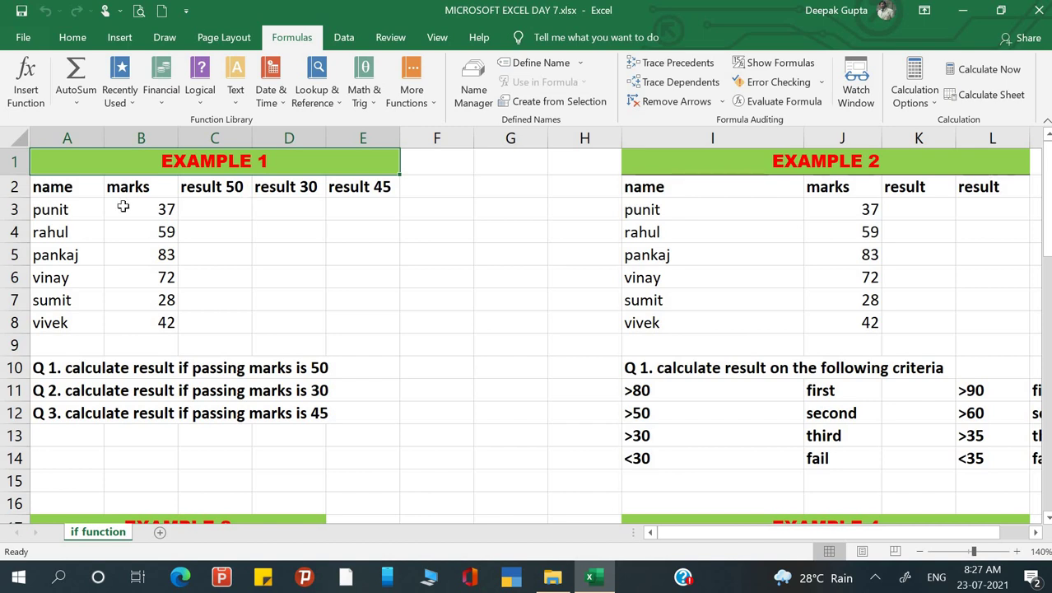
drag(72, 193, 149, 324)
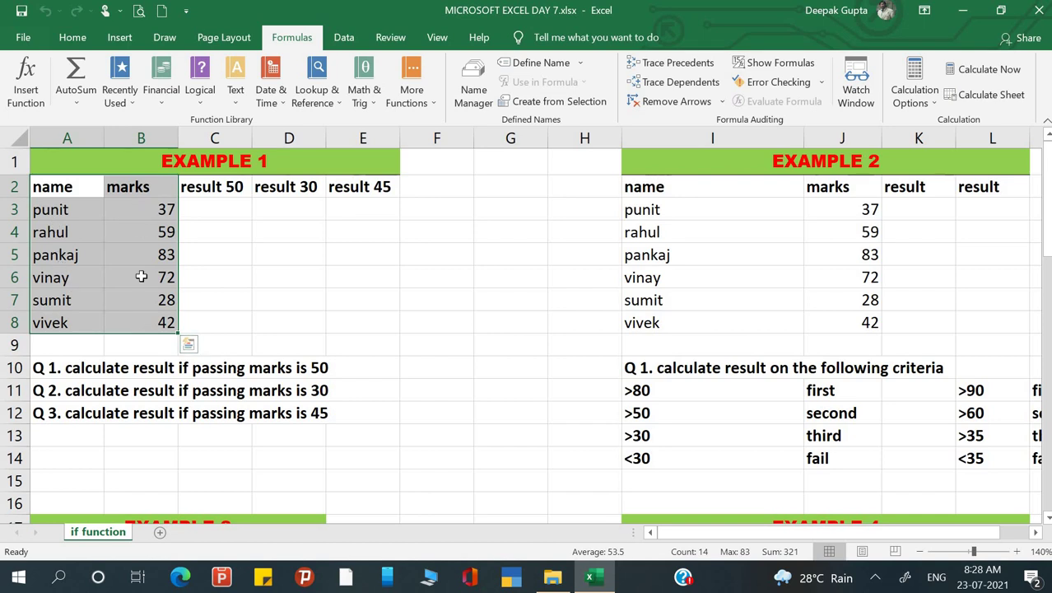
Step: Begin an IF formula in C3 that tests whether the marks in B3 are >=50
click(222, 201)
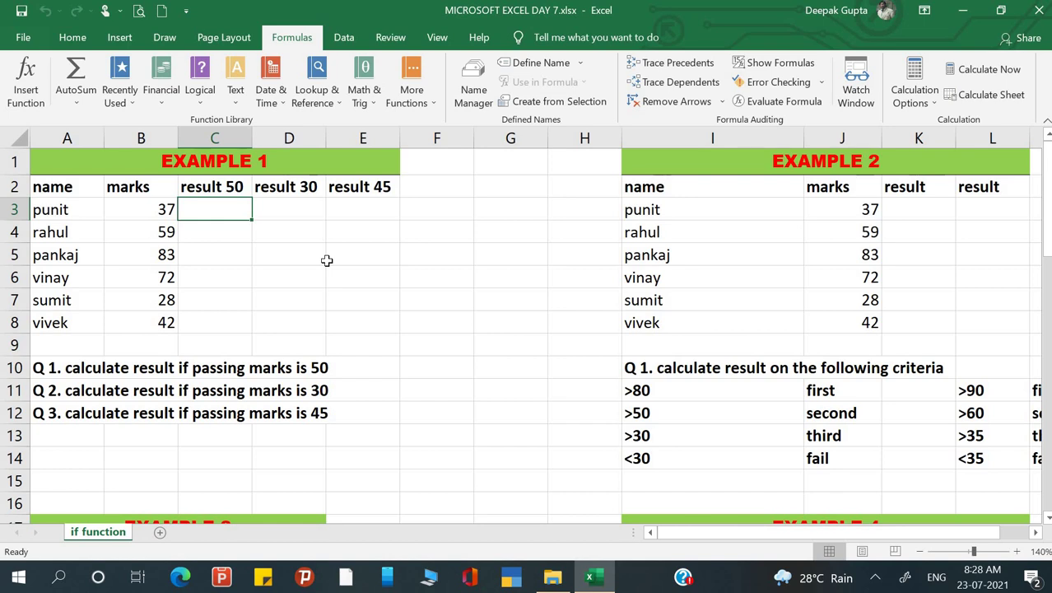
text(=)
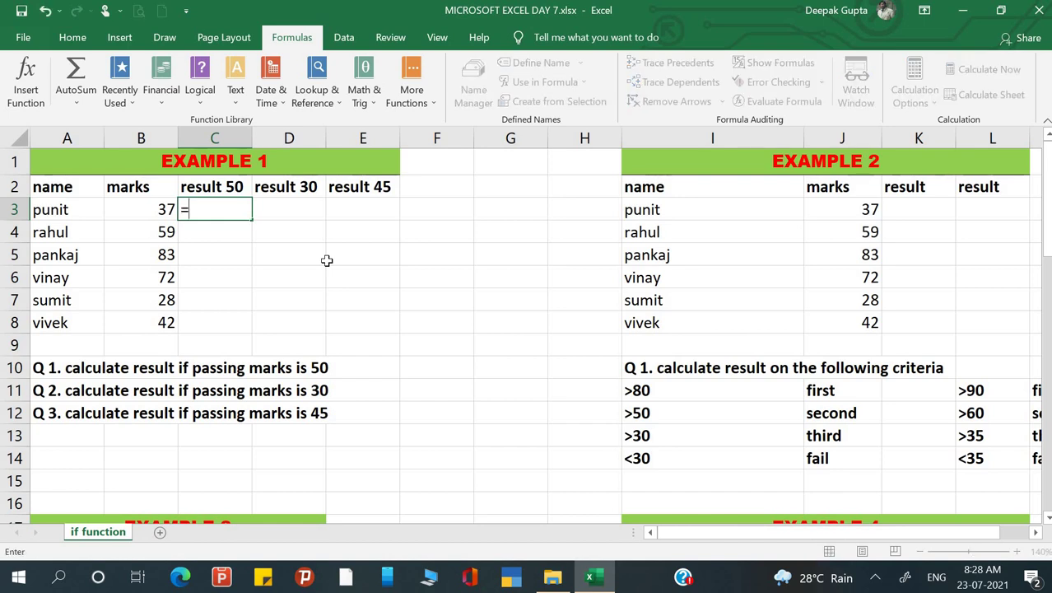
text(if)
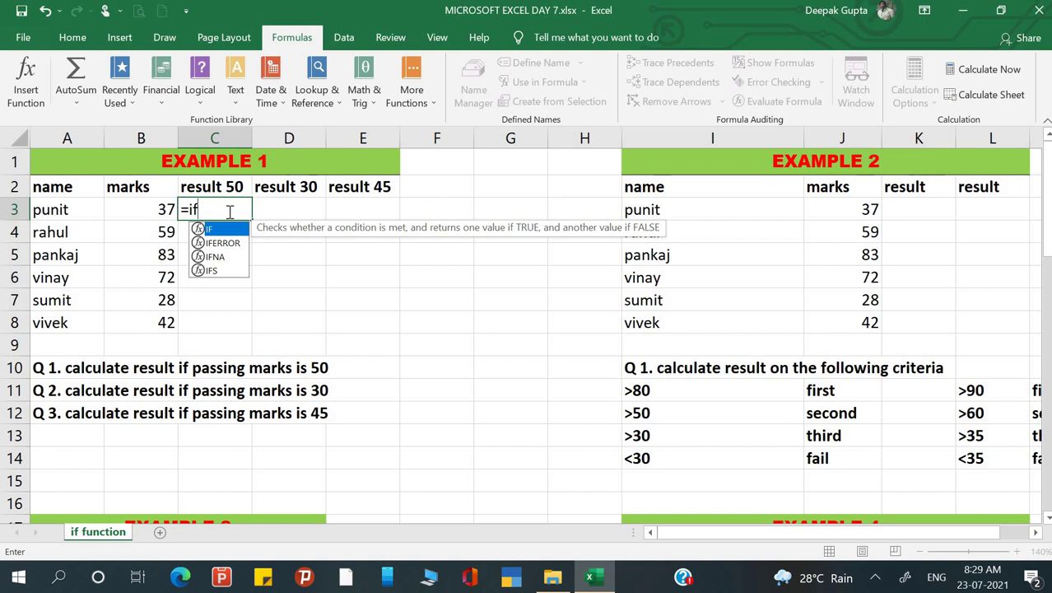
text(()
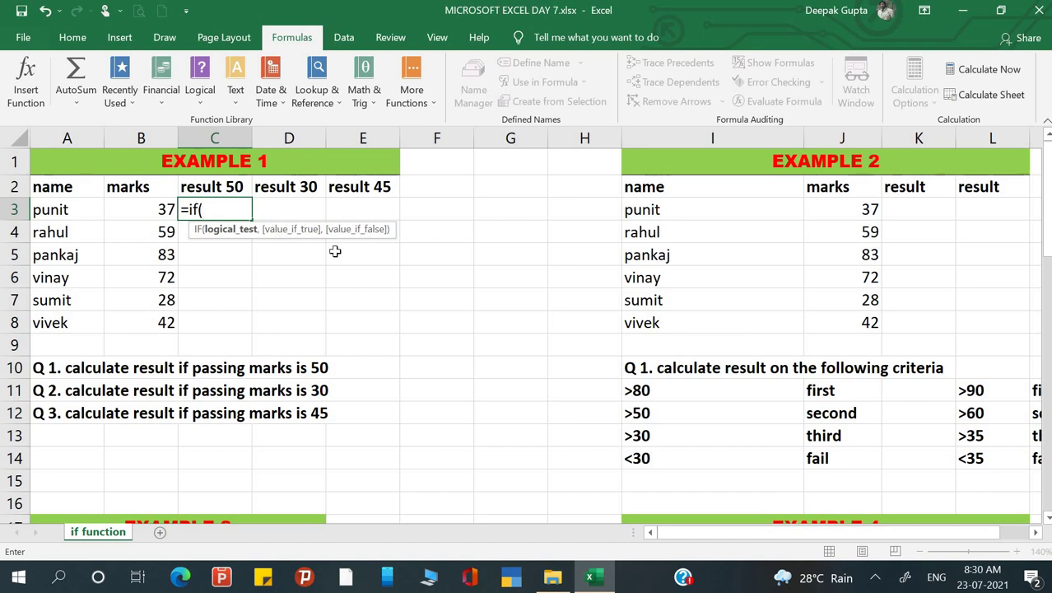
click(151, 210)
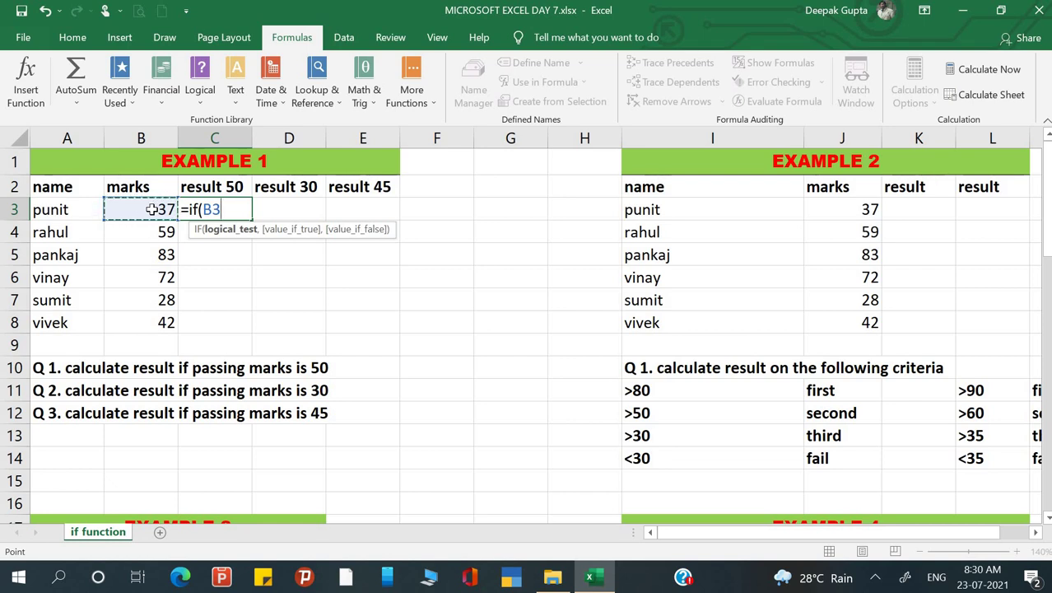
text(>=50)
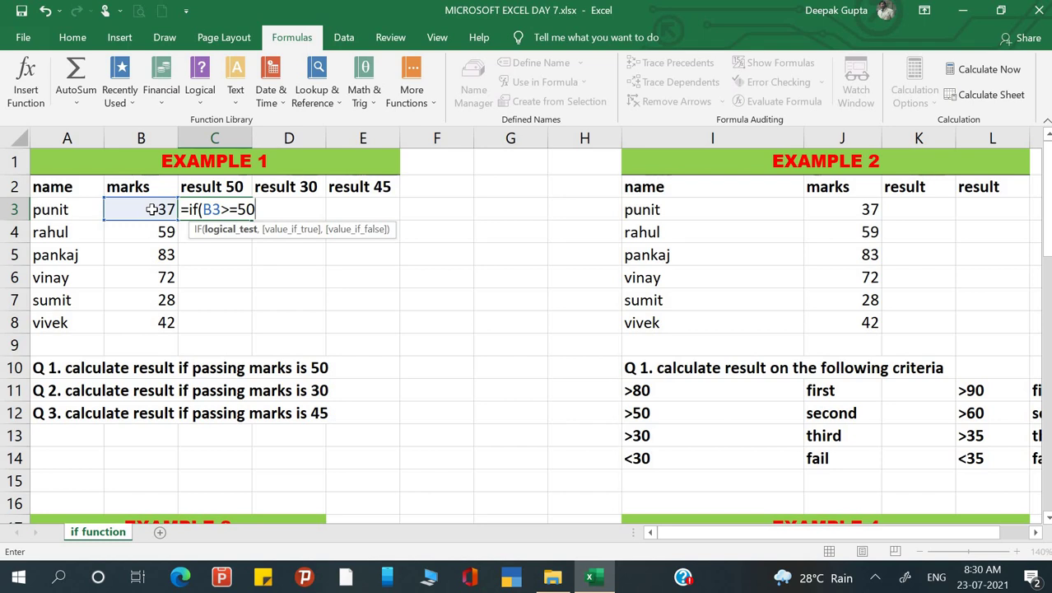
text(,)
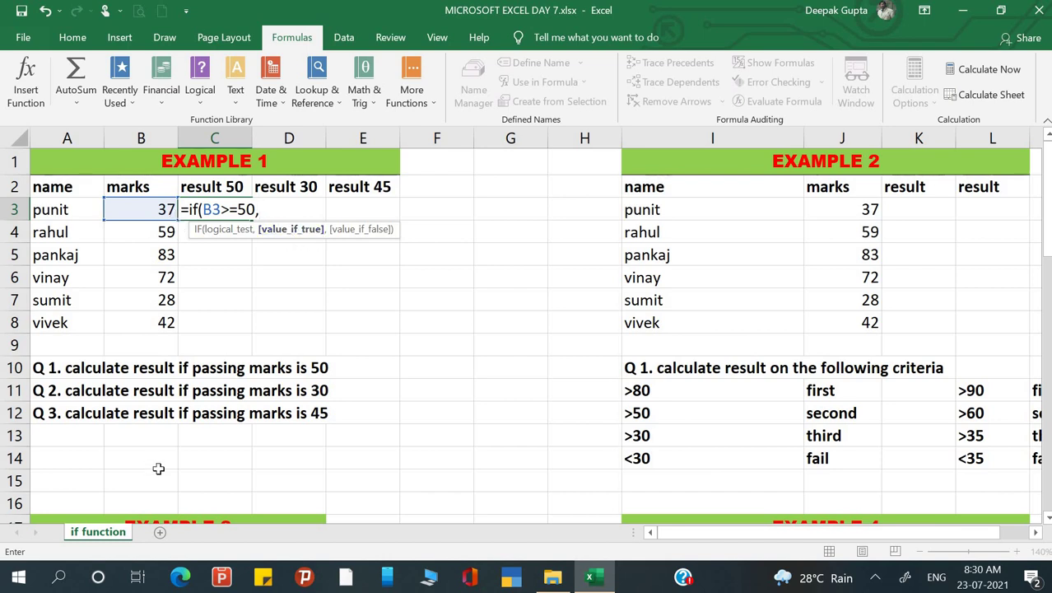
Step: Complete the C3 formula with "Pass" if true and "Fail" if false, and fill it down through C8
text(P)
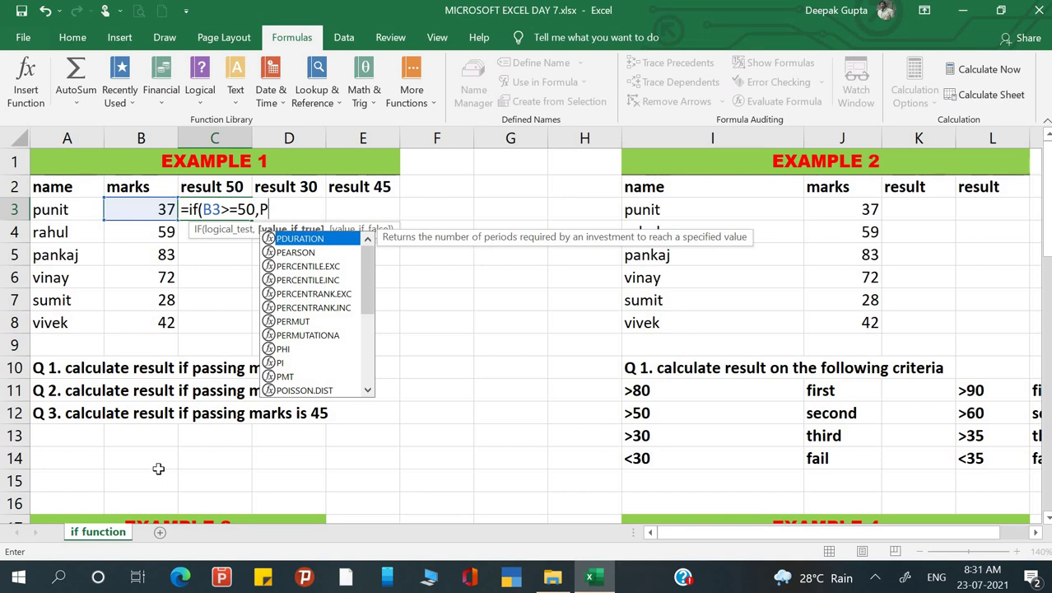
key(BackSpace)
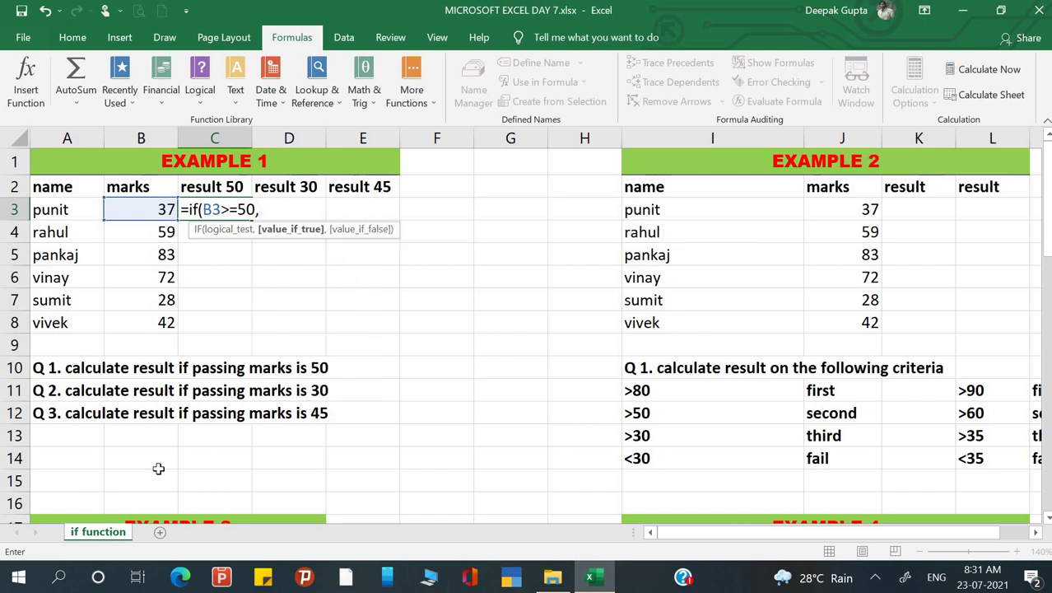
text("Pass",)
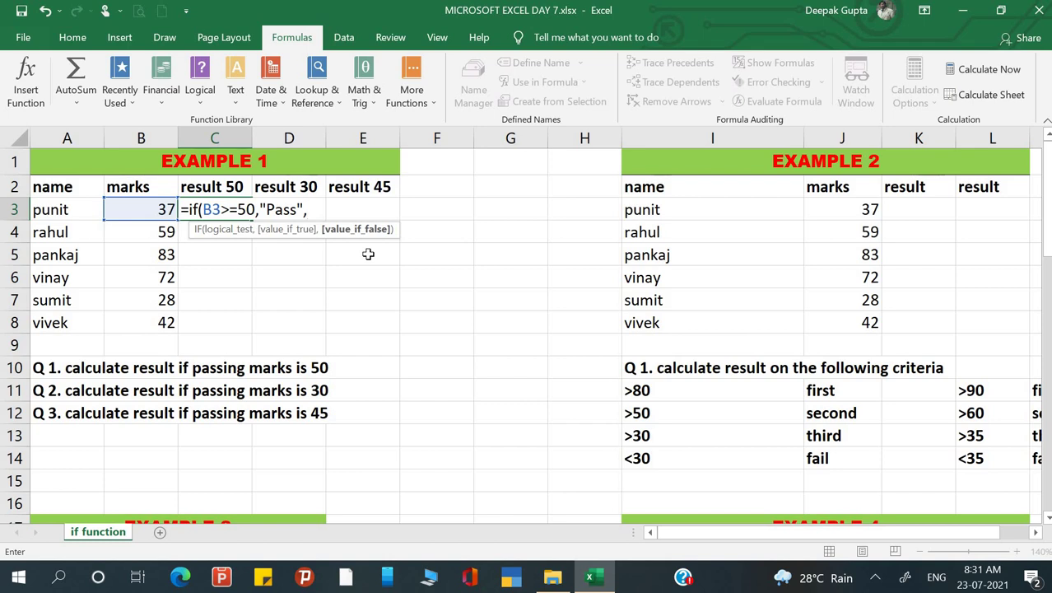
text("Fail")
key(Return)
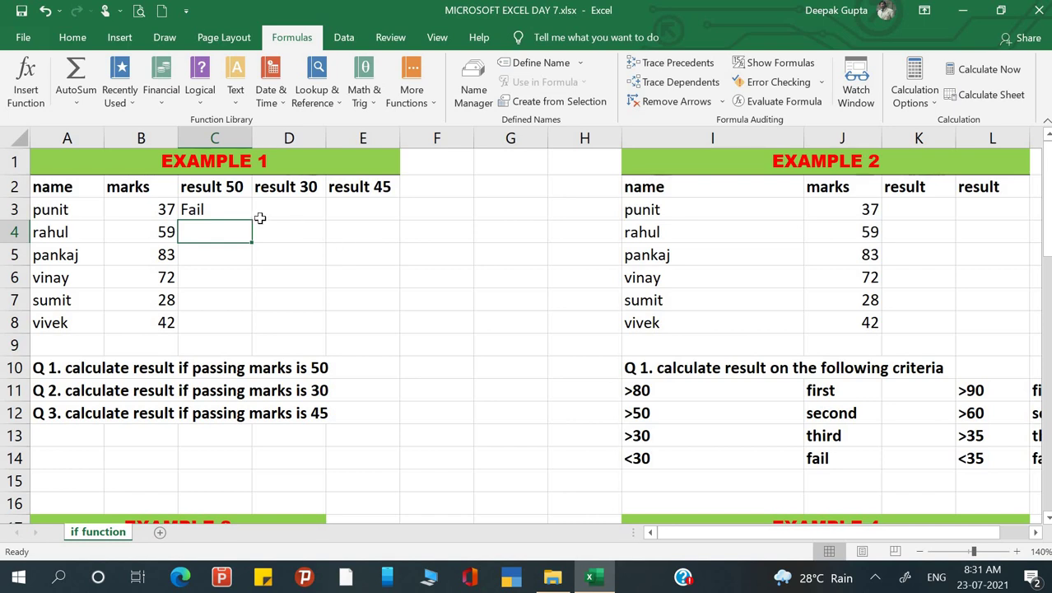
click(236, 213)
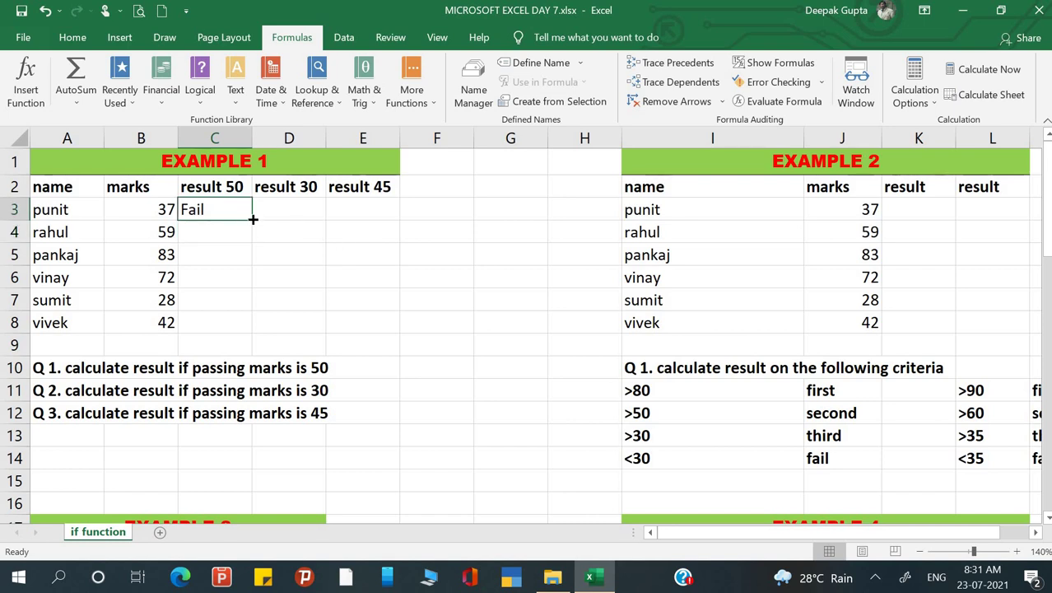
drag(253, 224, 236, 326)
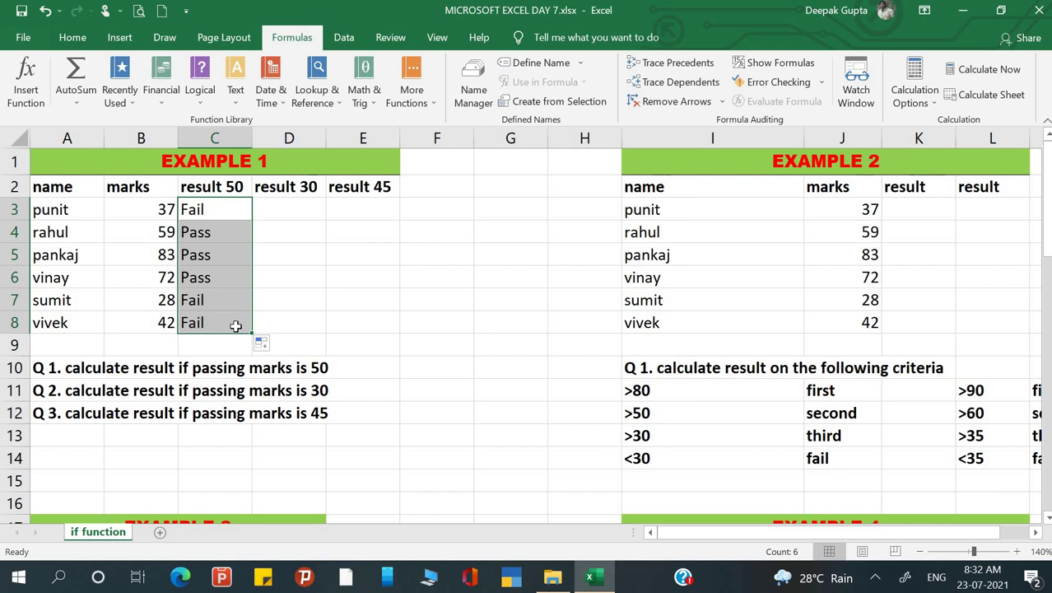
click(293, 210)
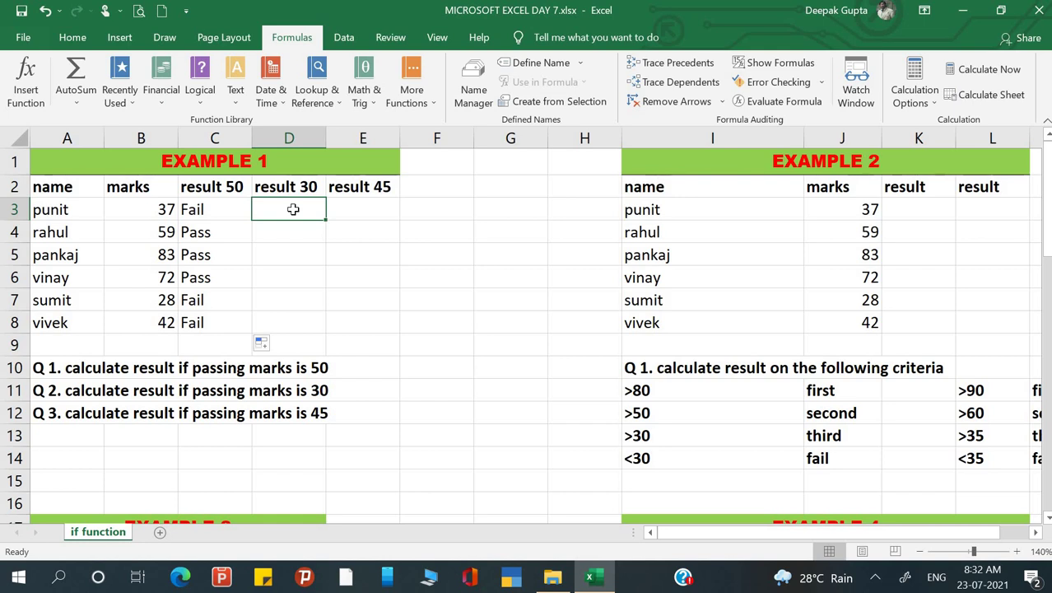
text(=)
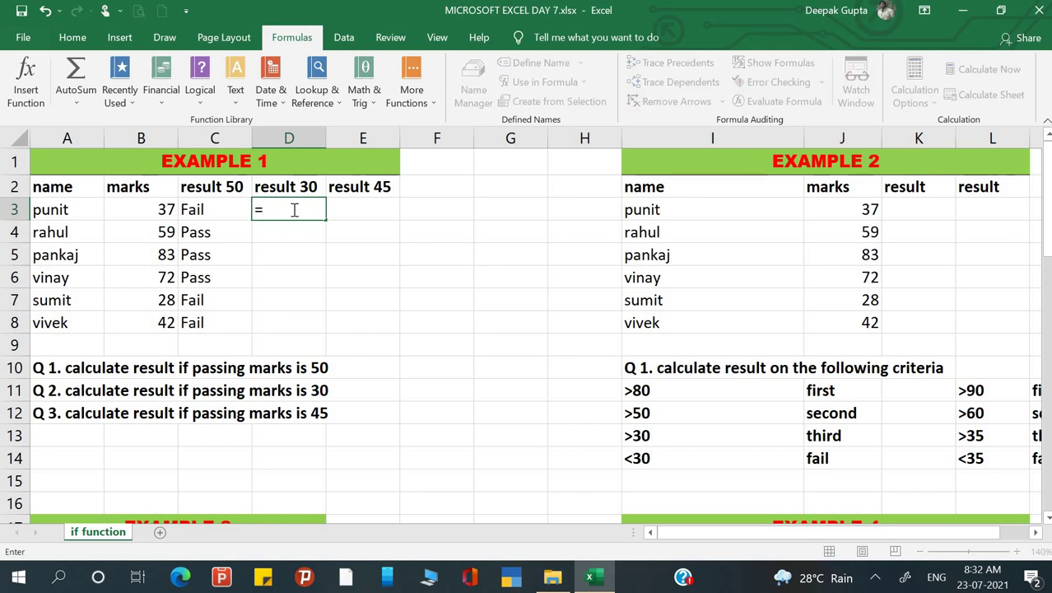
text(if)
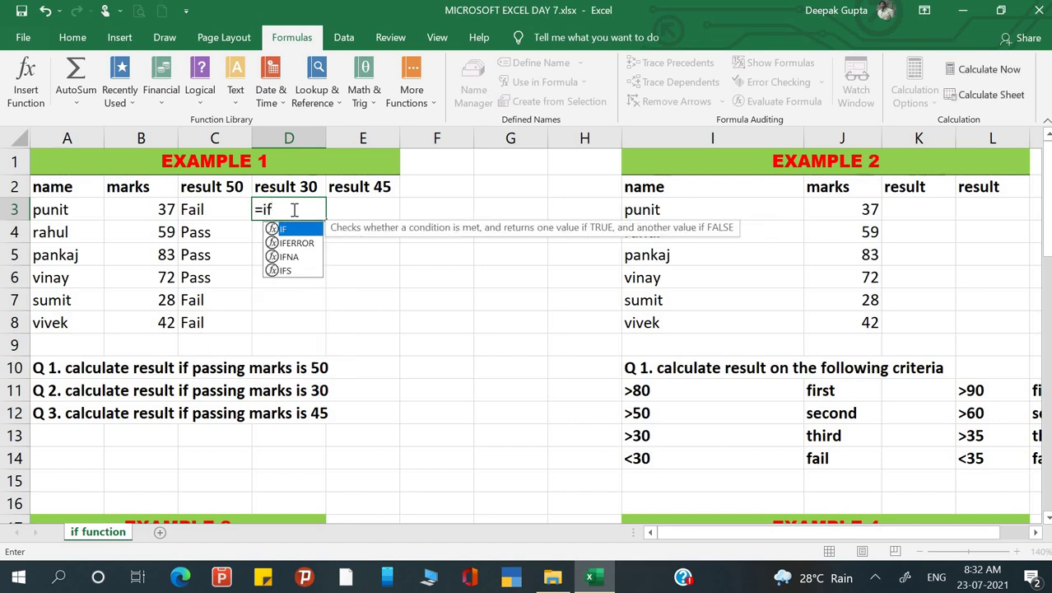
text(()
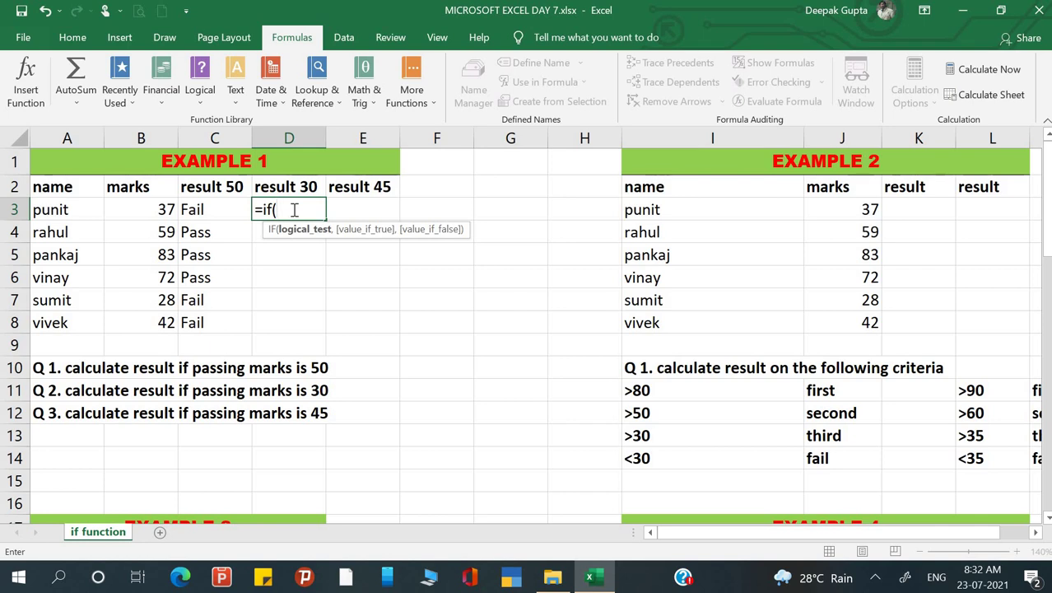
key(ctrl+a)
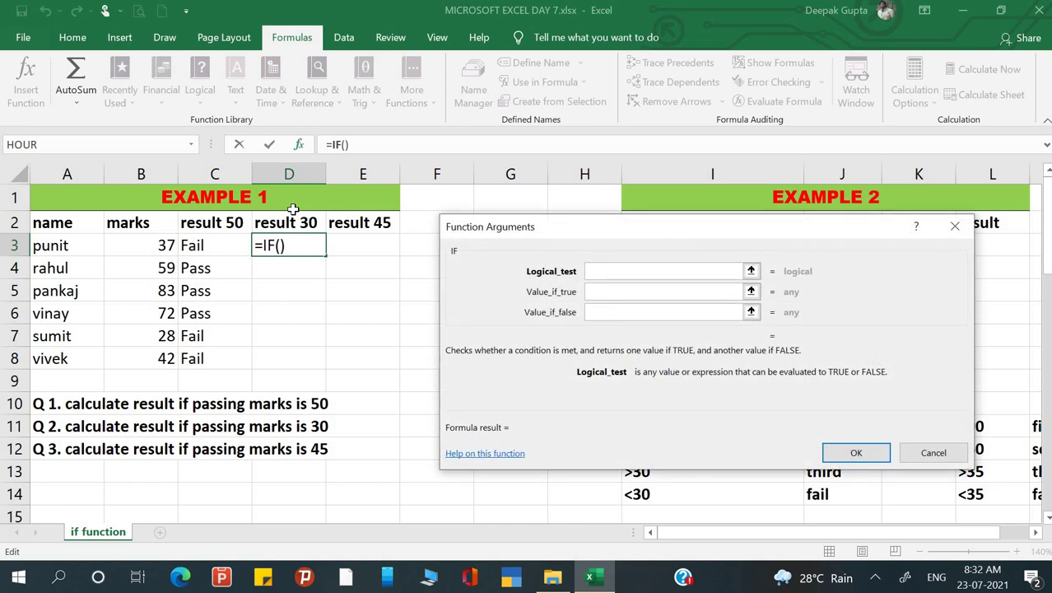
key(Escape)
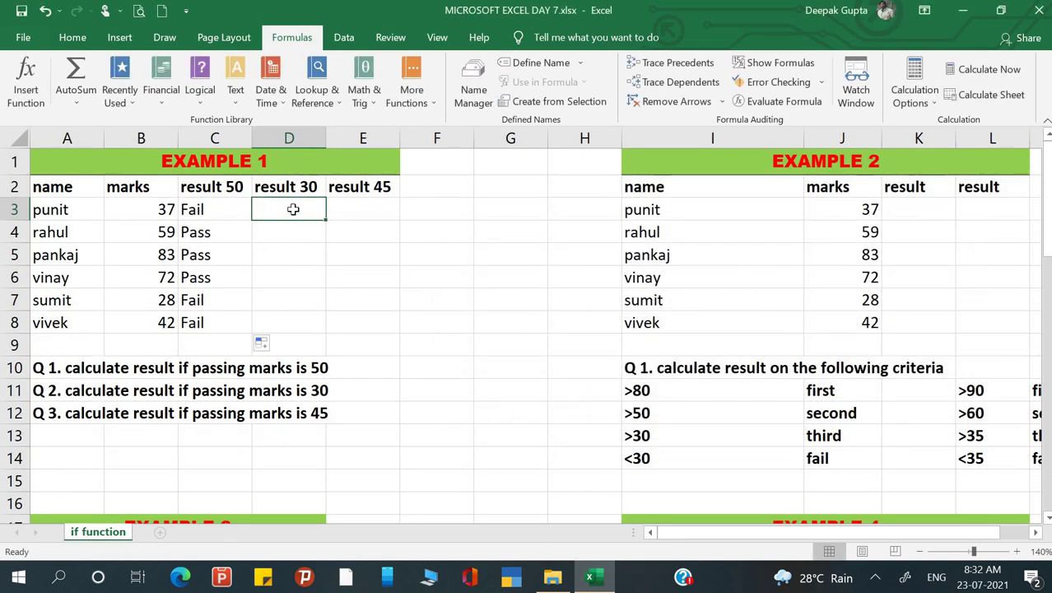
Step: Begin an IF formula in D3 that tests whether the marks in B3 are >=30
text(=if)
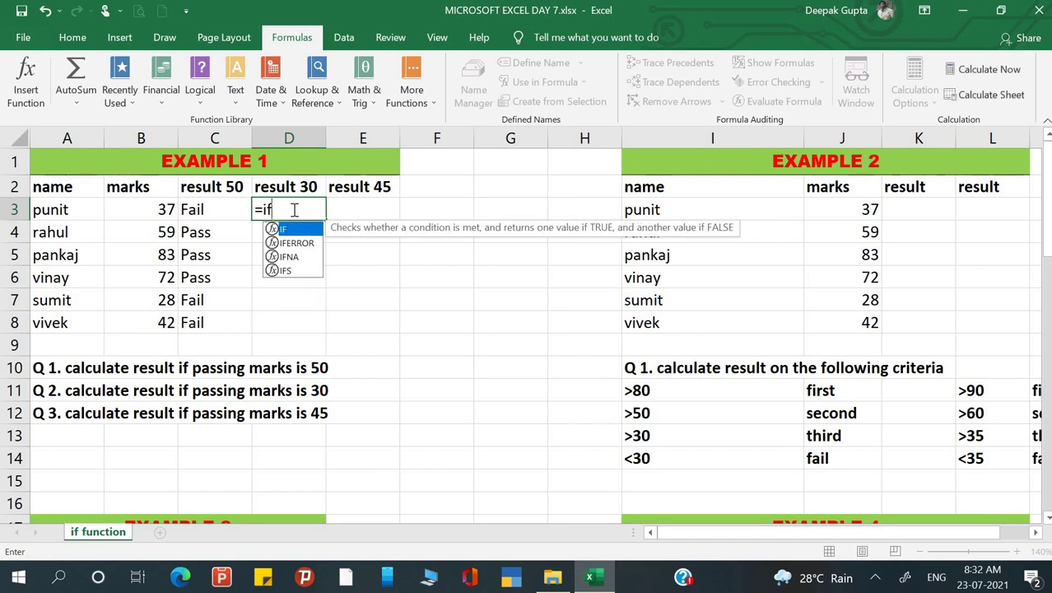
text(()
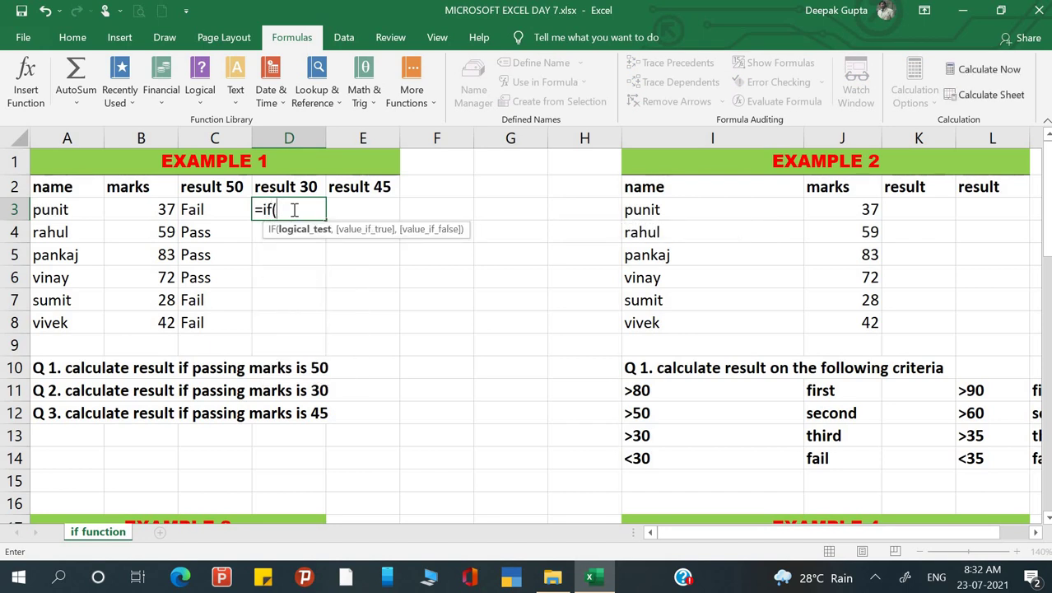
key(ctrl+a)
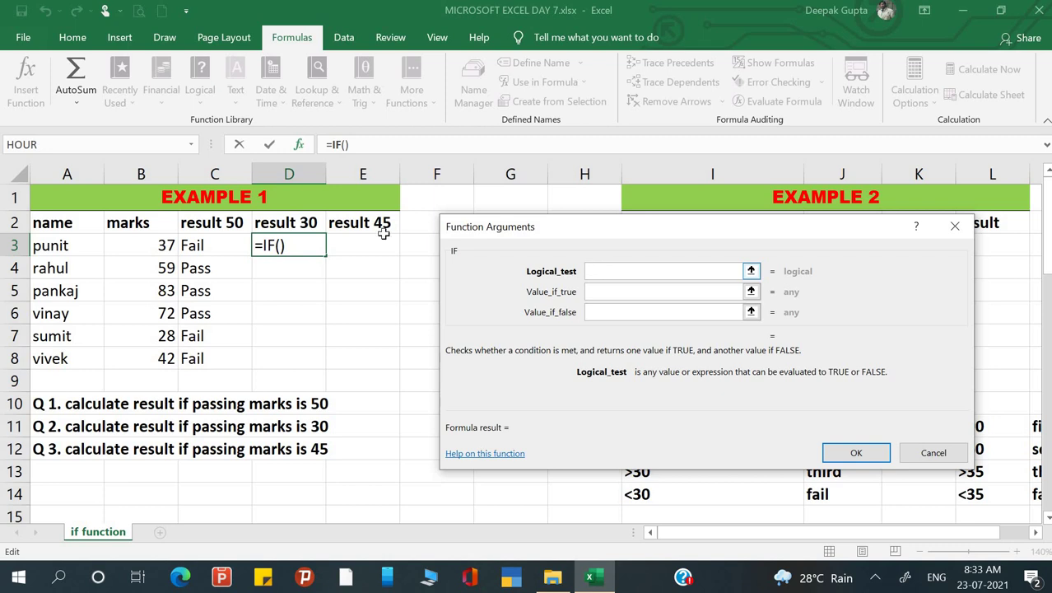
click(145, 244)
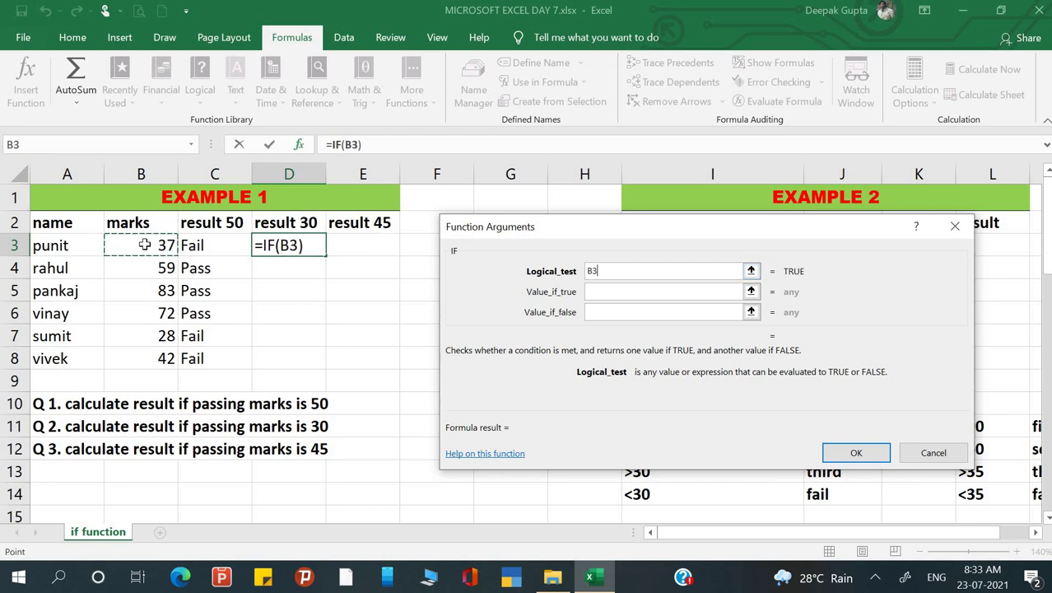
text(>=30)
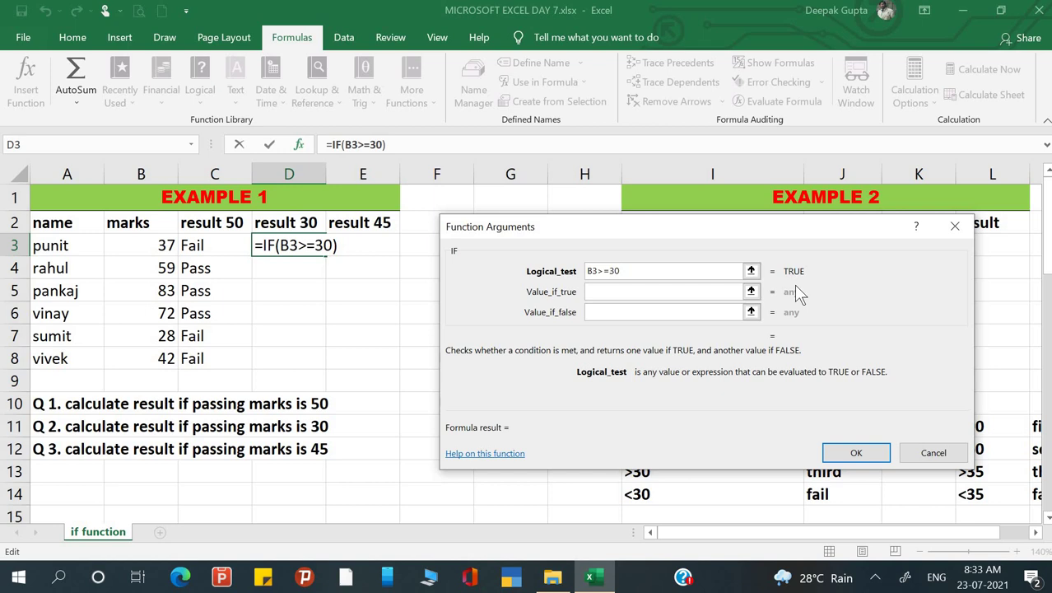
Step: Complete the D3 formula with "Pass" if true and "Fail" if false, and fill it down through D8
click(636, 291)
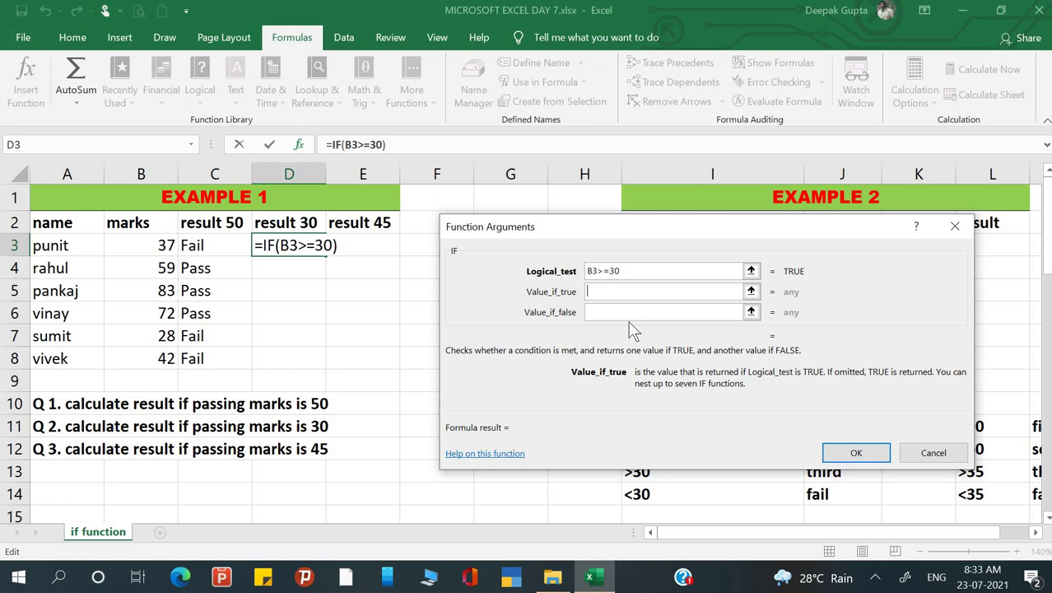
text(Pass)
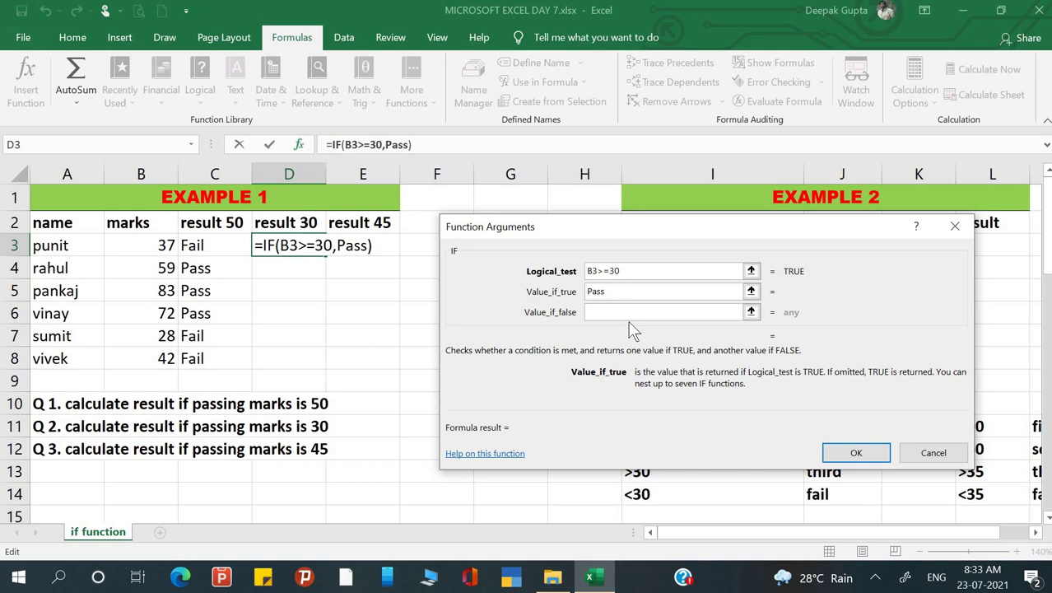
key(Tab)
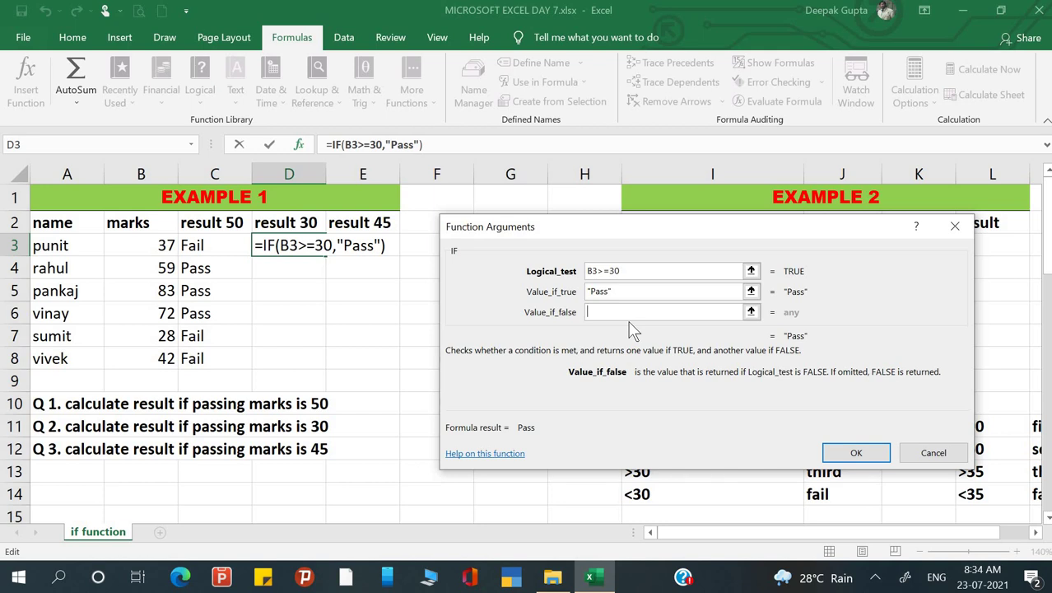
text(Fail)
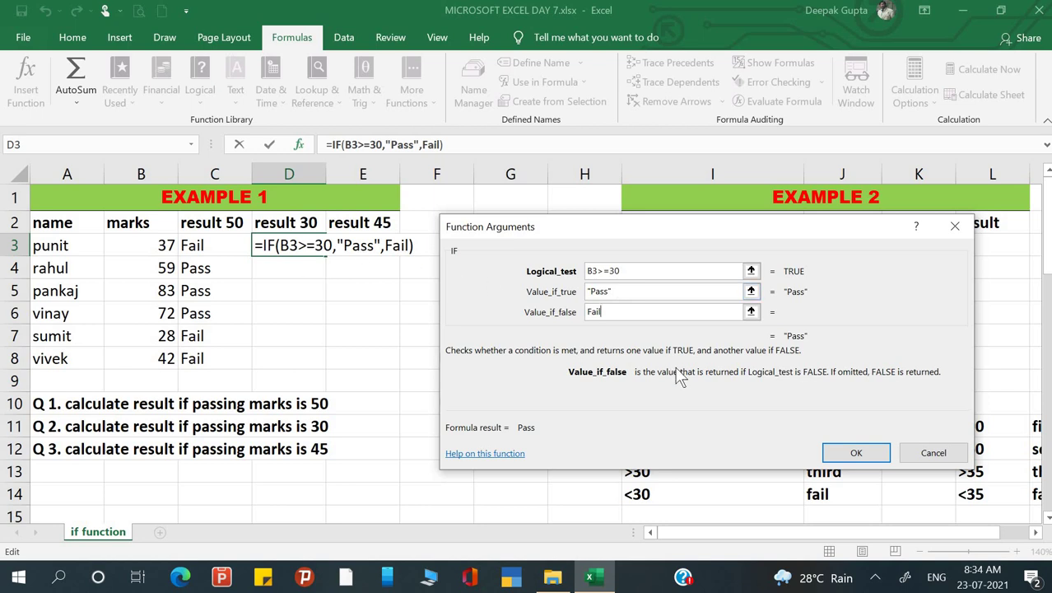
key(Tab)
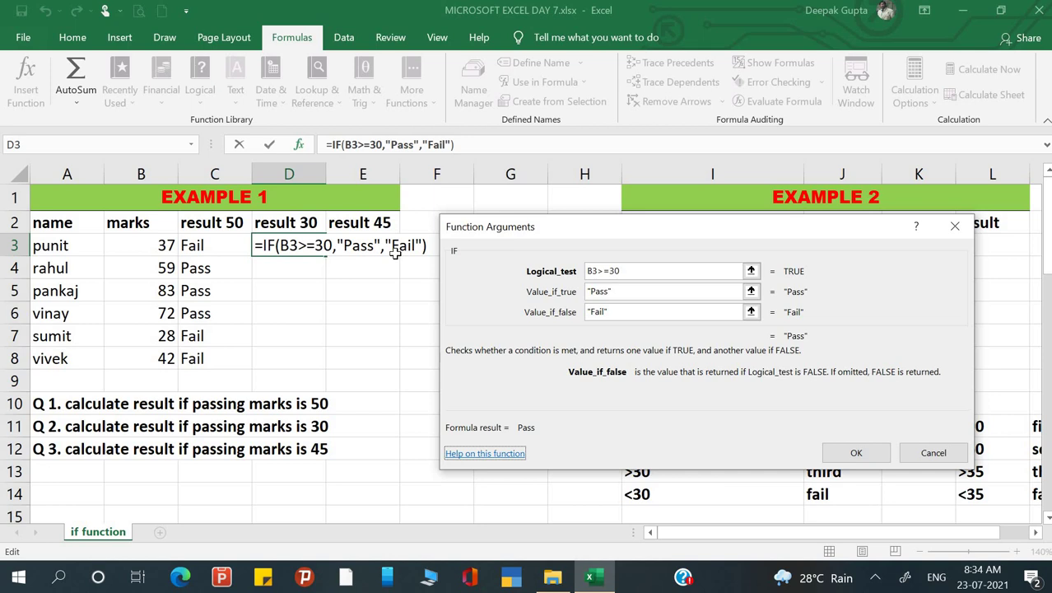
click(856, 455)
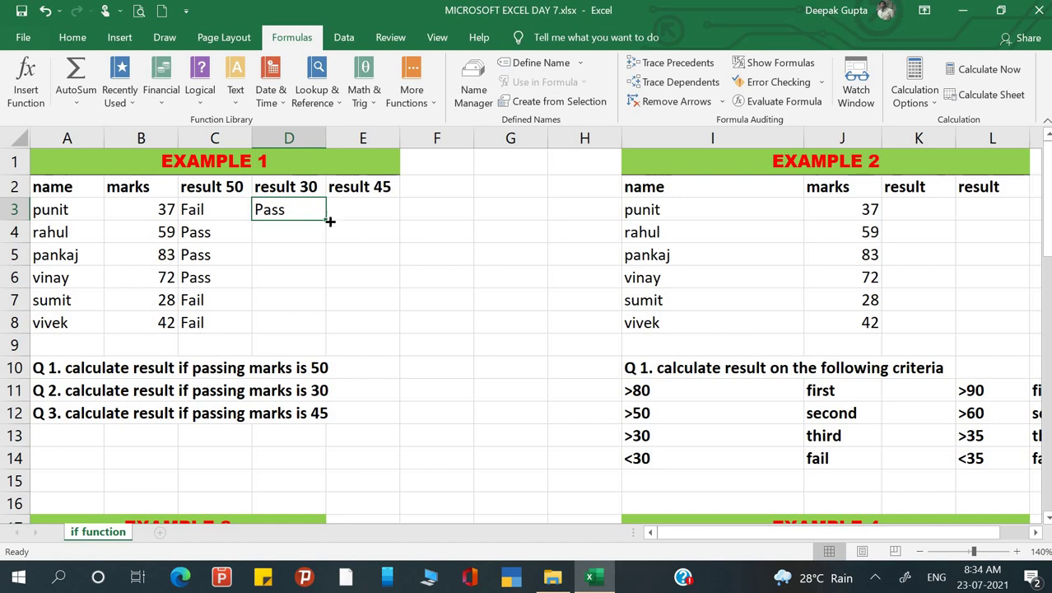
drag(329, 221, 321, 325)
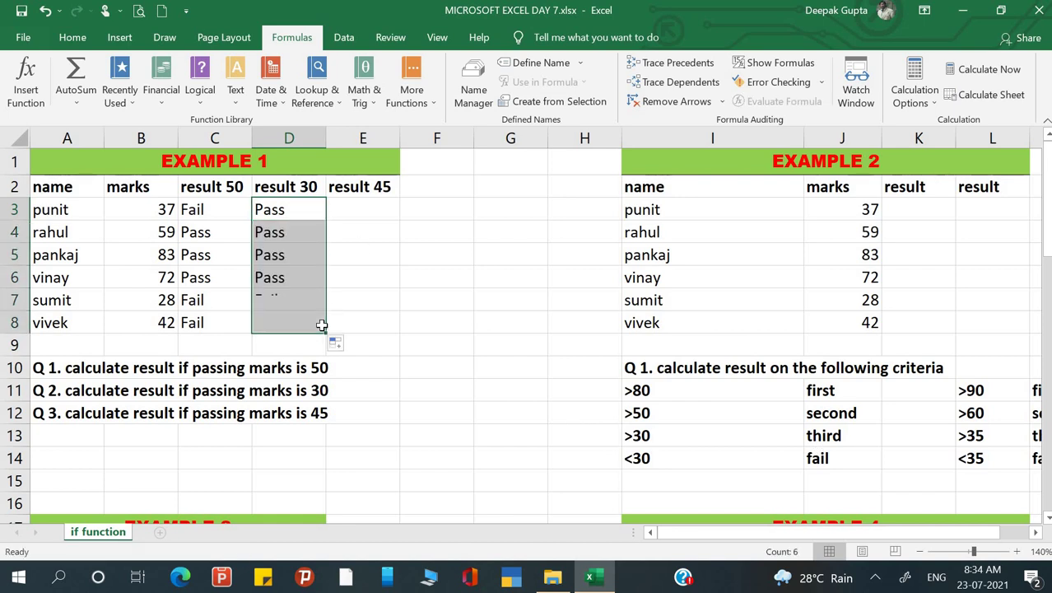
click(398, 234)
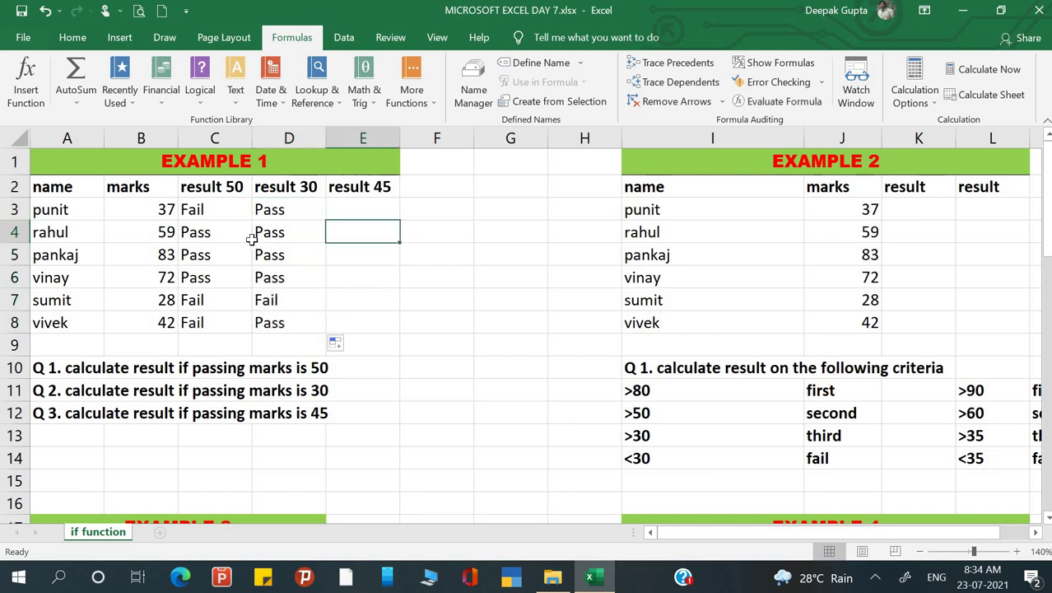
click(350, 210)
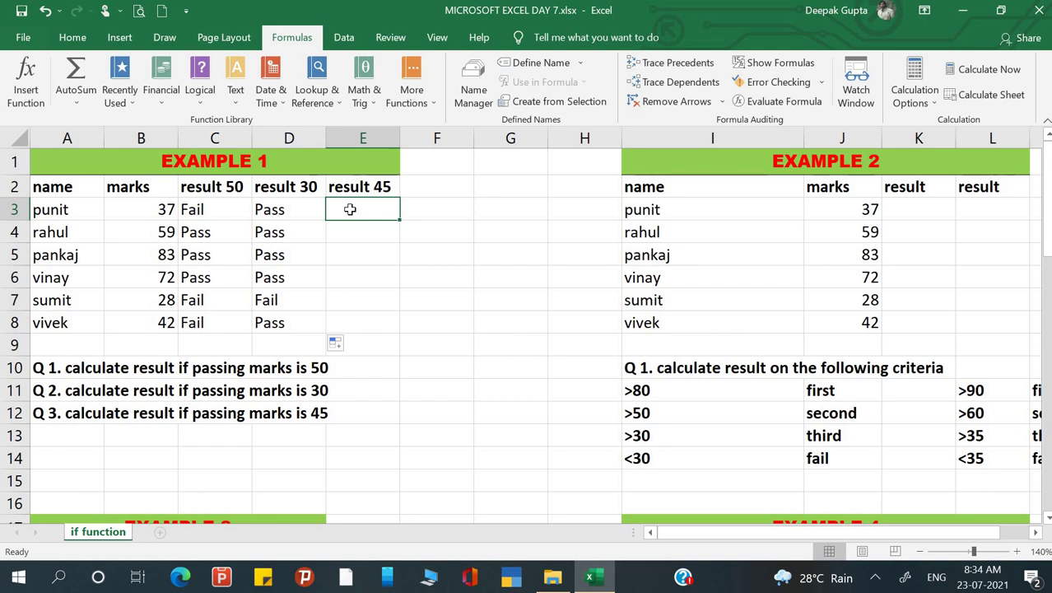
text(=i)
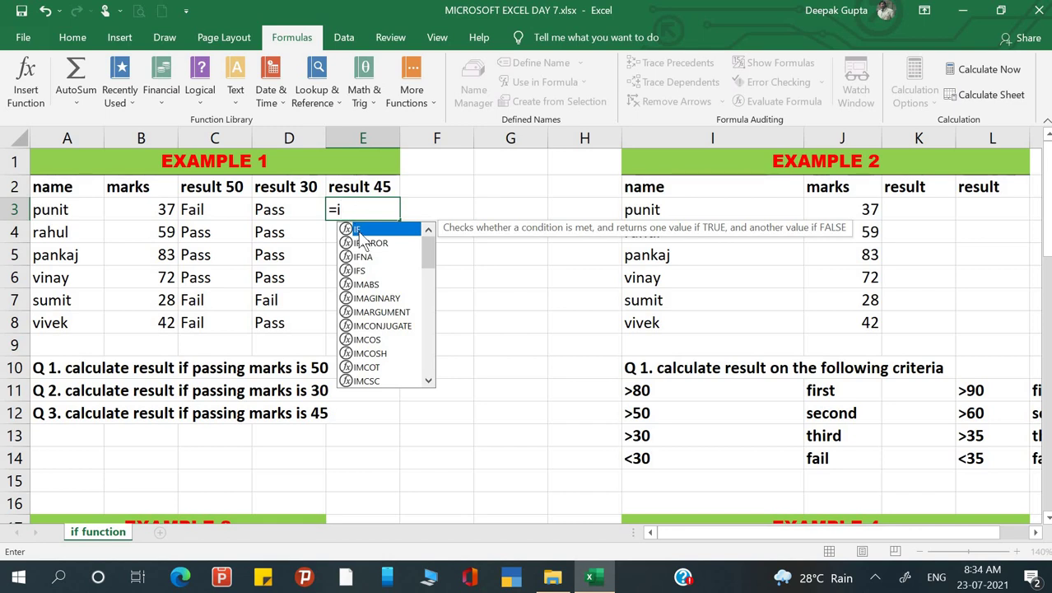
double_click(360, 234)
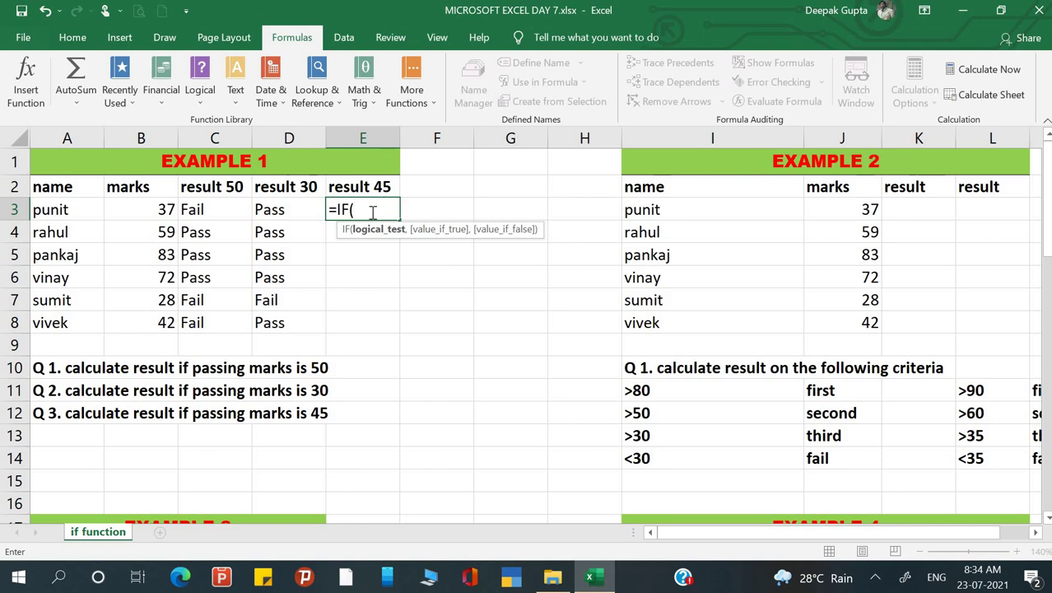
Step: Cancel the unfinished IF entry in E3 and turn on the display of the formula bar
click(437, 38)
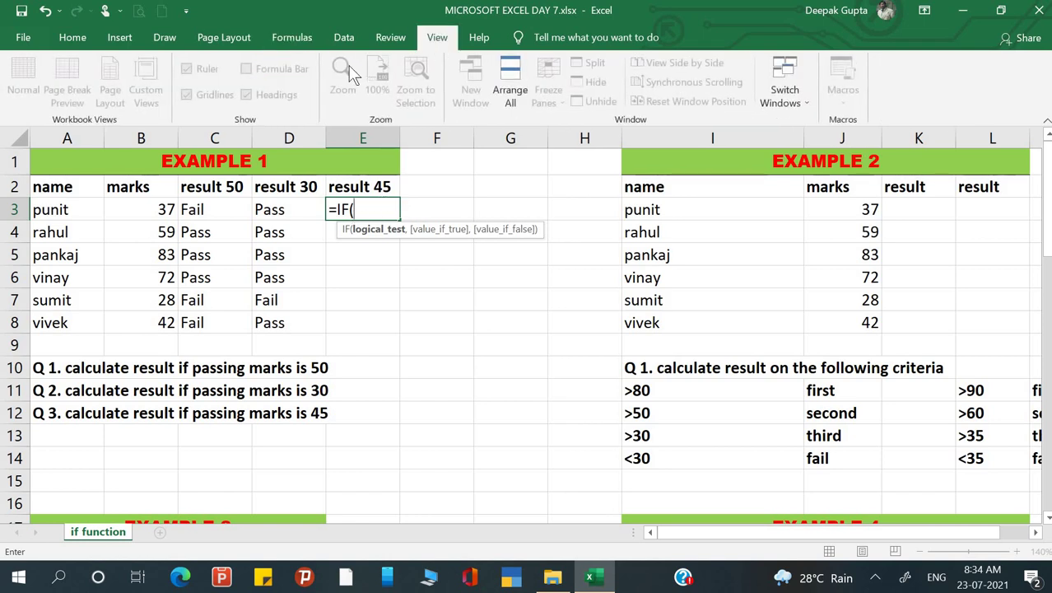
key(Escape)
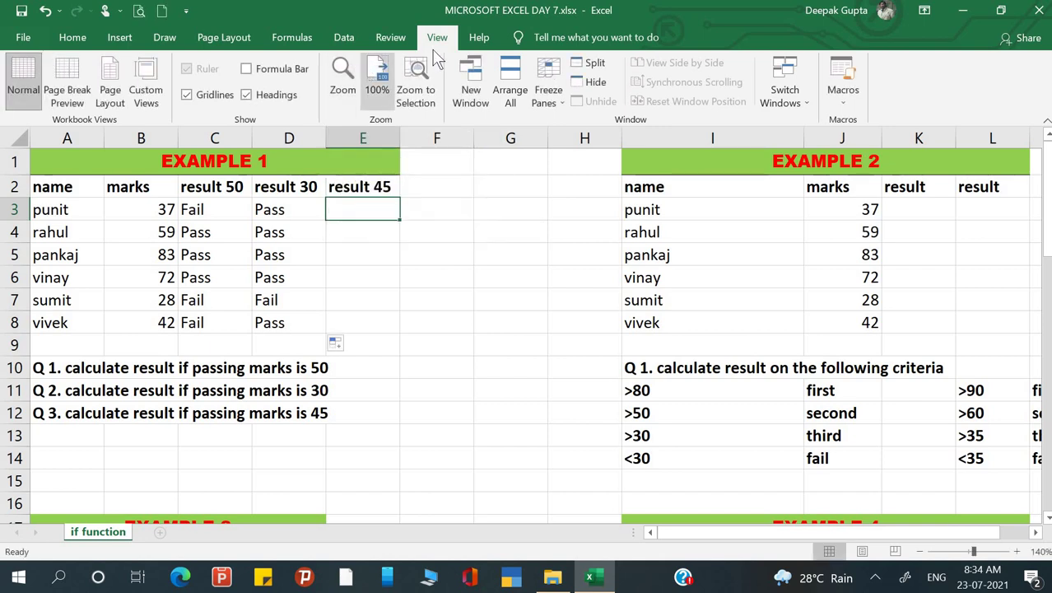
click(285, 71)
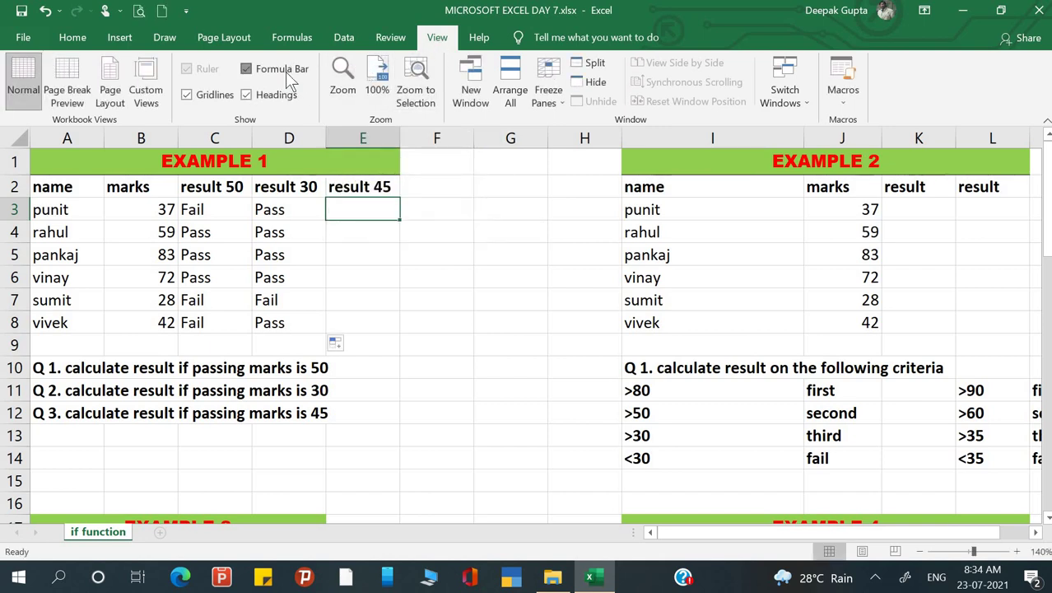
Step: Begin an IF formula in E3 that tests whether the marks in B3 are >=45
text(=i)
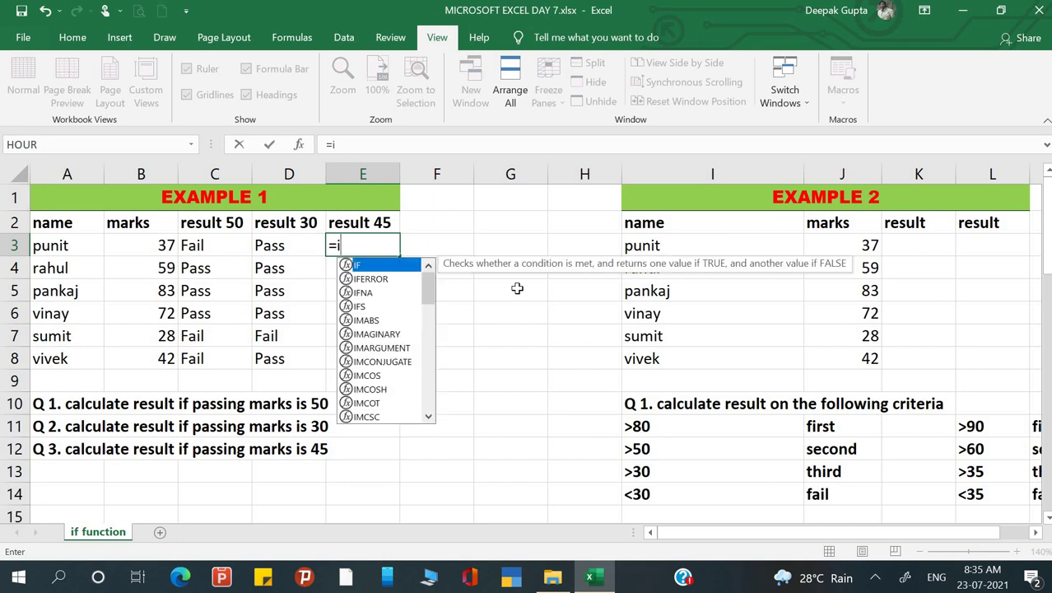
double_click(385, 265)
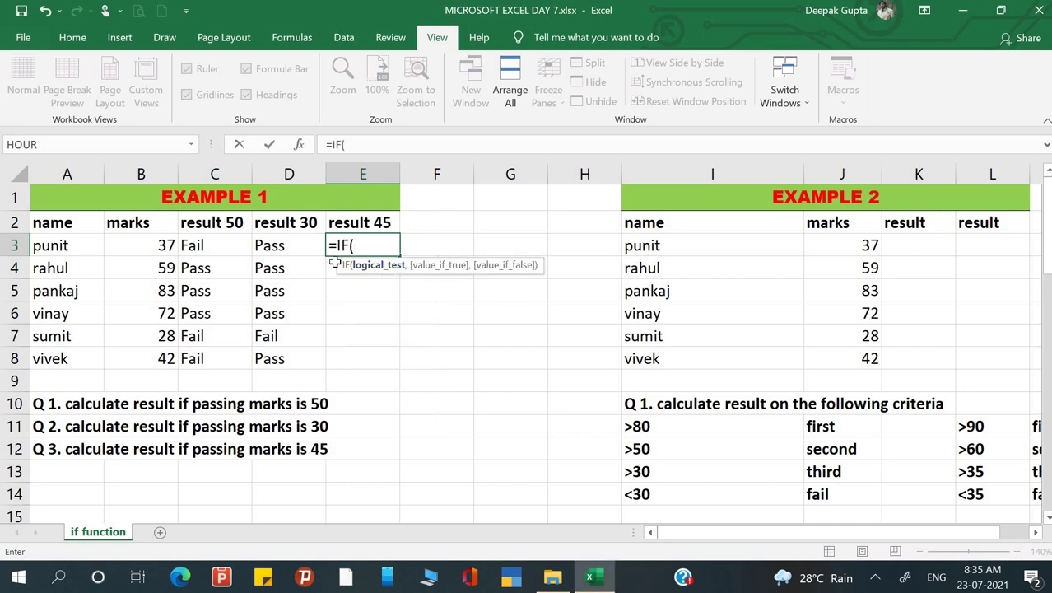
click(298, 147)
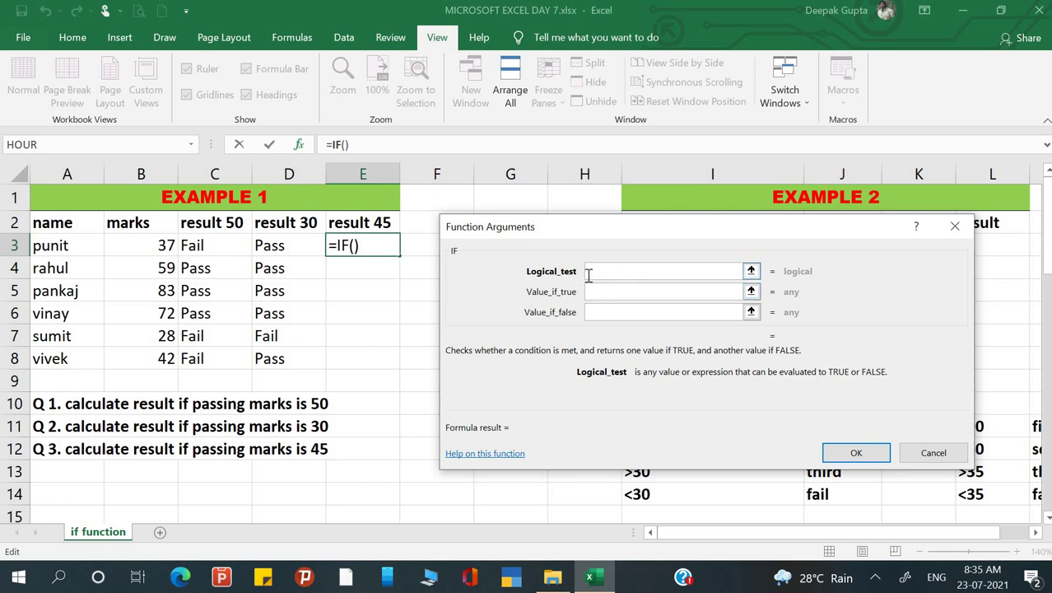
click(149, 247)
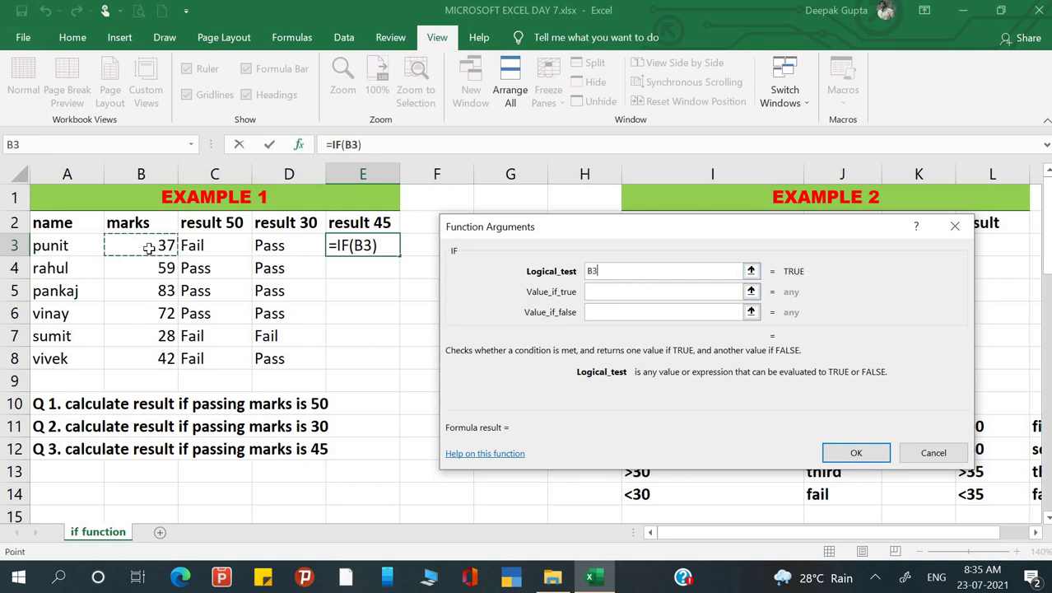
text(>=45)
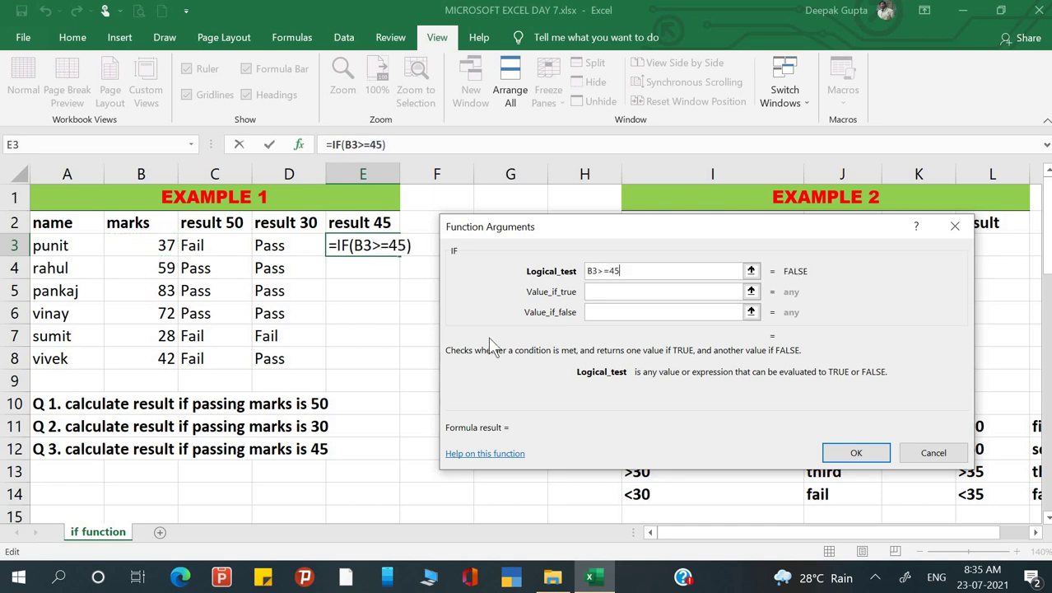
Step: Complete the E3 formula with "Pass" if true and "Fail" if false, and fill it down through E8
click(601, 292)
text(Pass)
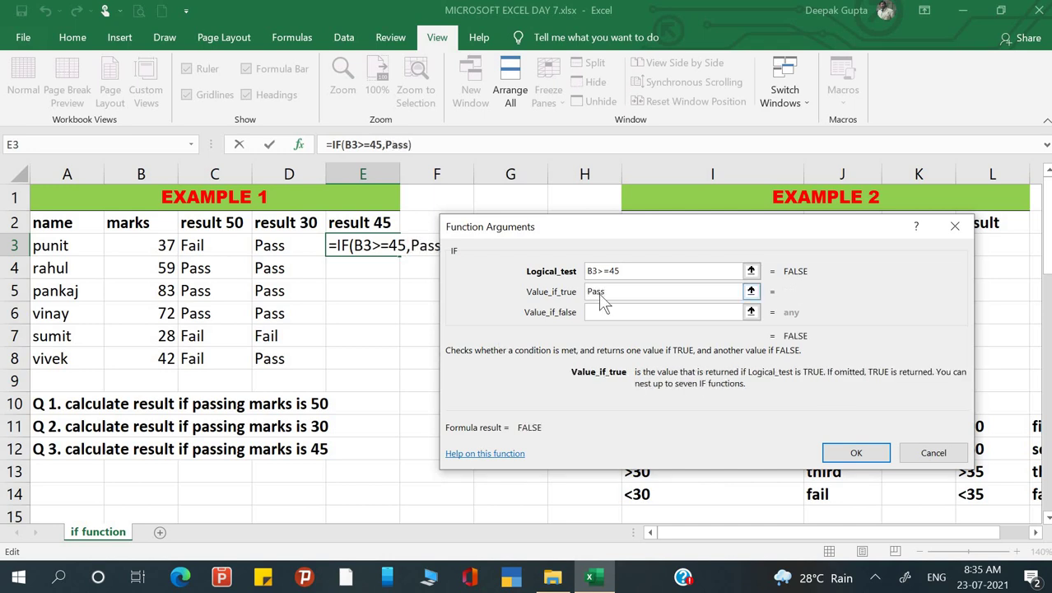
key(Tab)
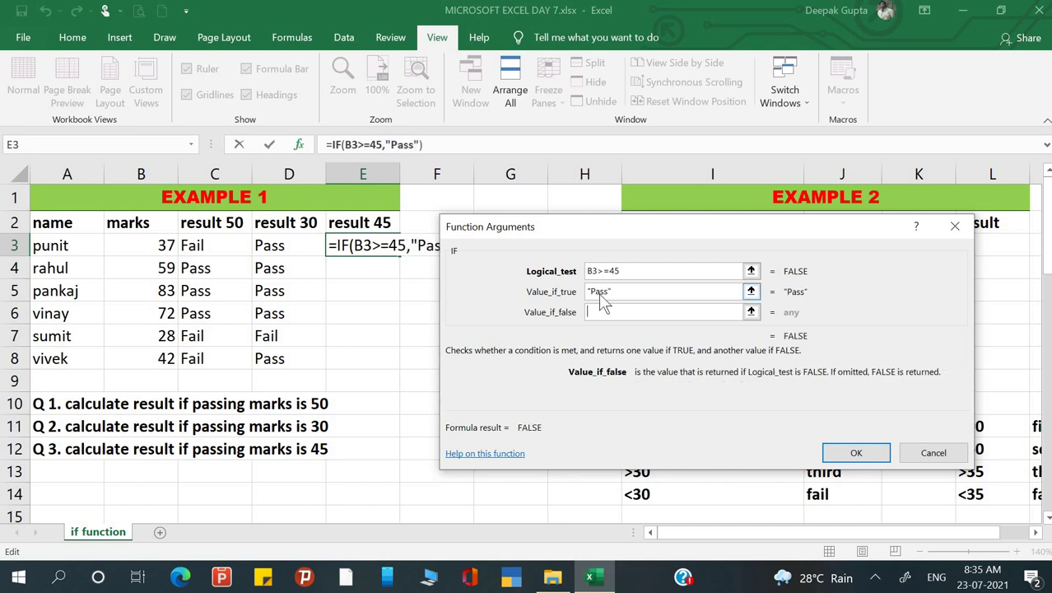
text(Fail)
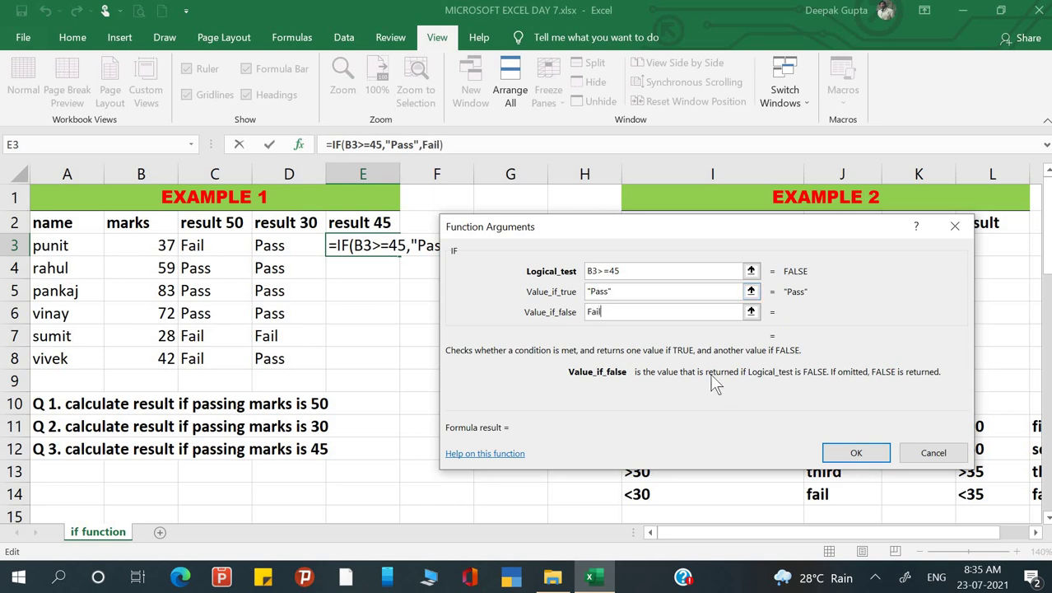
key(Tab)
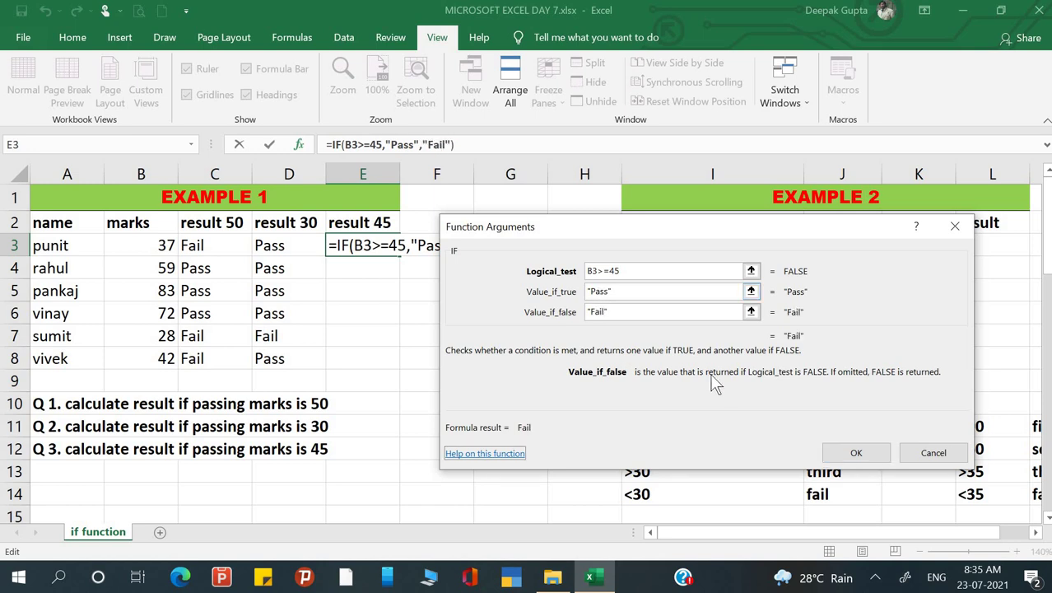
click(859, 454)
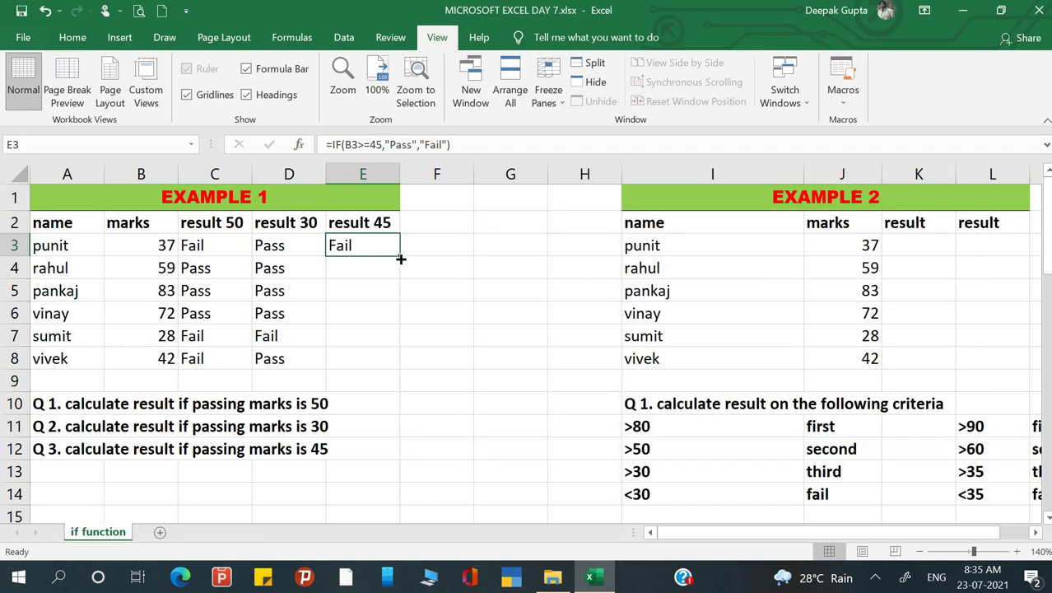
double_click(401, 259)
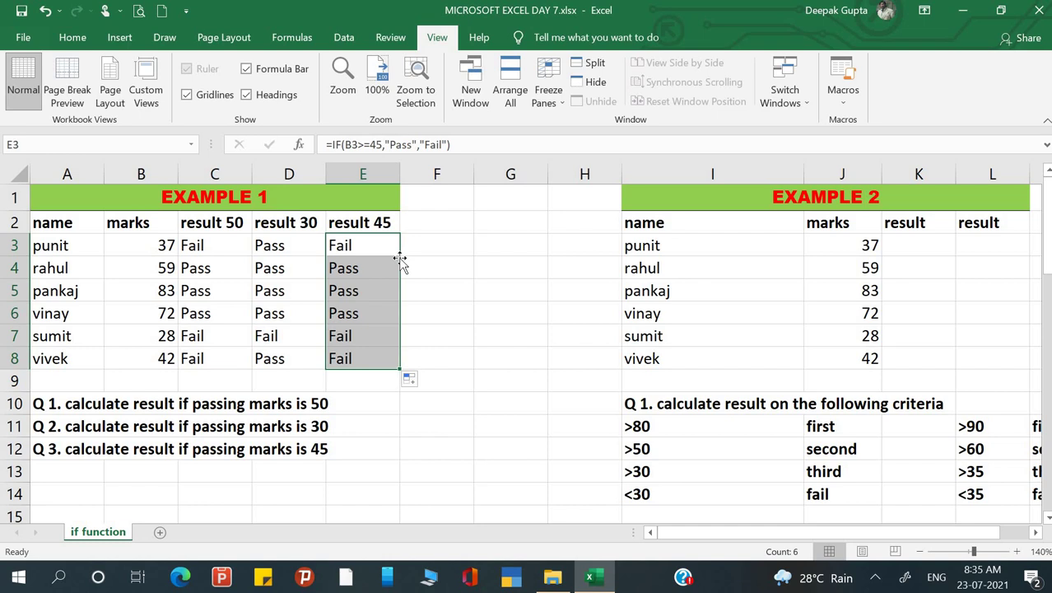
click(455, 205)
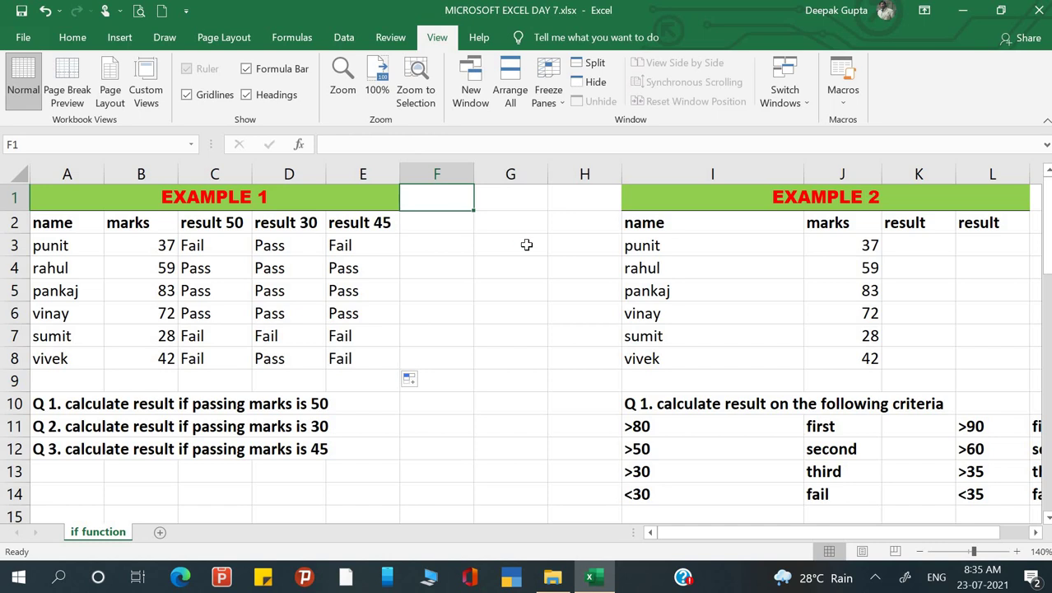
Step: Examine the whole Example 2 table with its two sets of grading criteria, and select K3 in the first result column
click(527, 245)
key(Right)
key(Right)
key(Right)
key(Right)
key(Right)
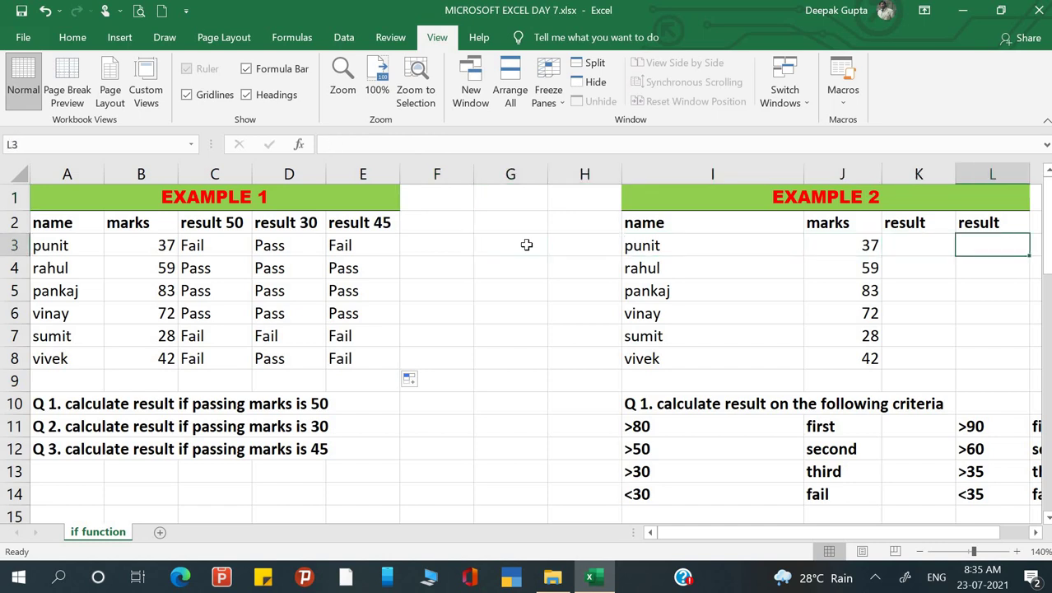
key(Right)
key(Right)
key(Right)
key(Right)
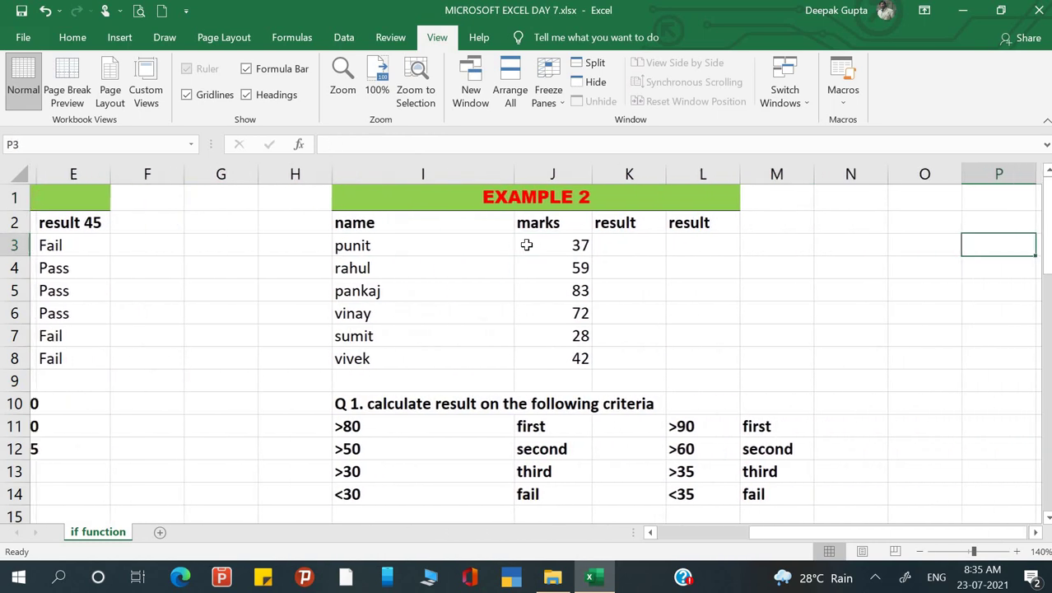
key(Right)
key(Right)
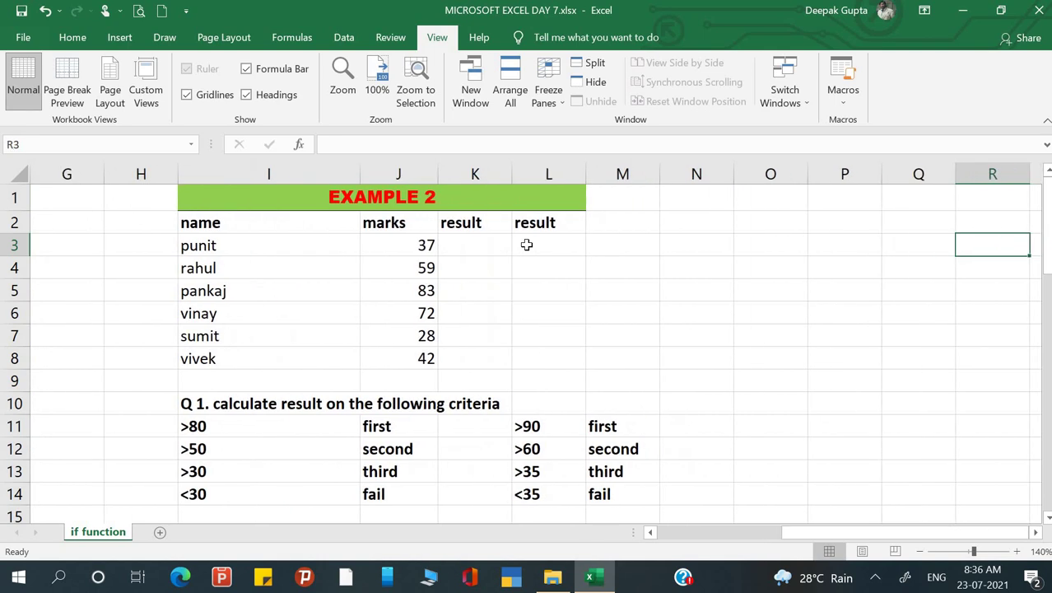
key(Left)
key(Left)
key(Left)
key(Left)
key(Left)
key(Left)
key(Left)
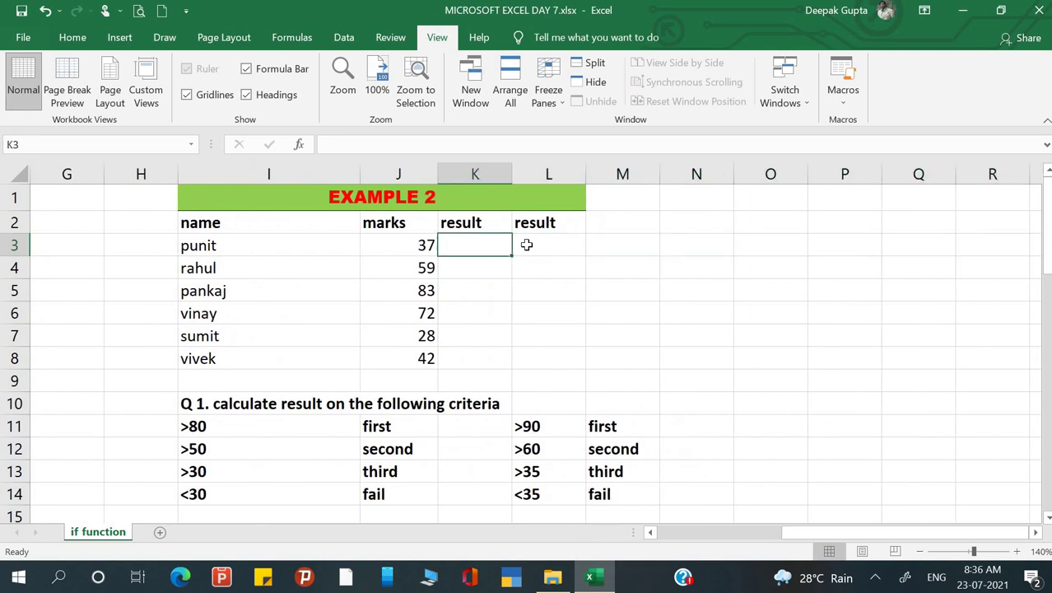
Step: Examine the names and the marks in J3:J8 of the Example 2 table
key(Left)
key(Left)
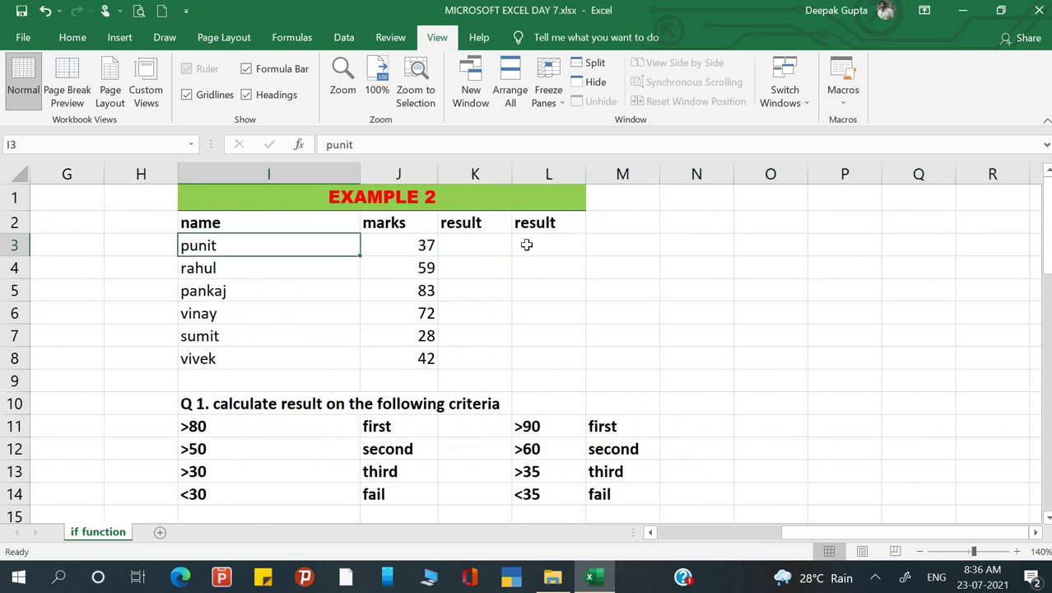
key(Right)
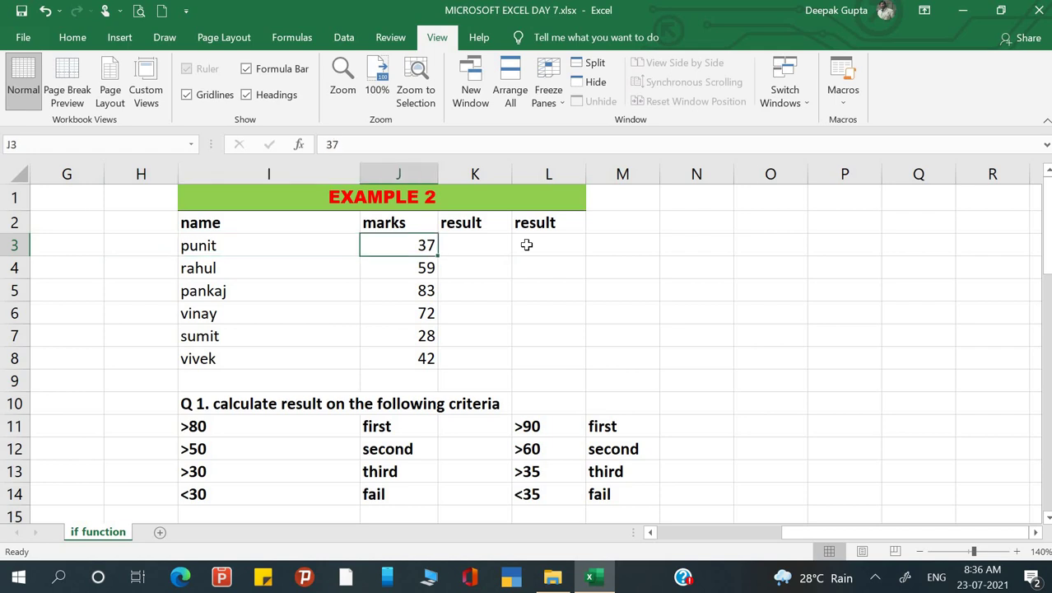
key(Down)
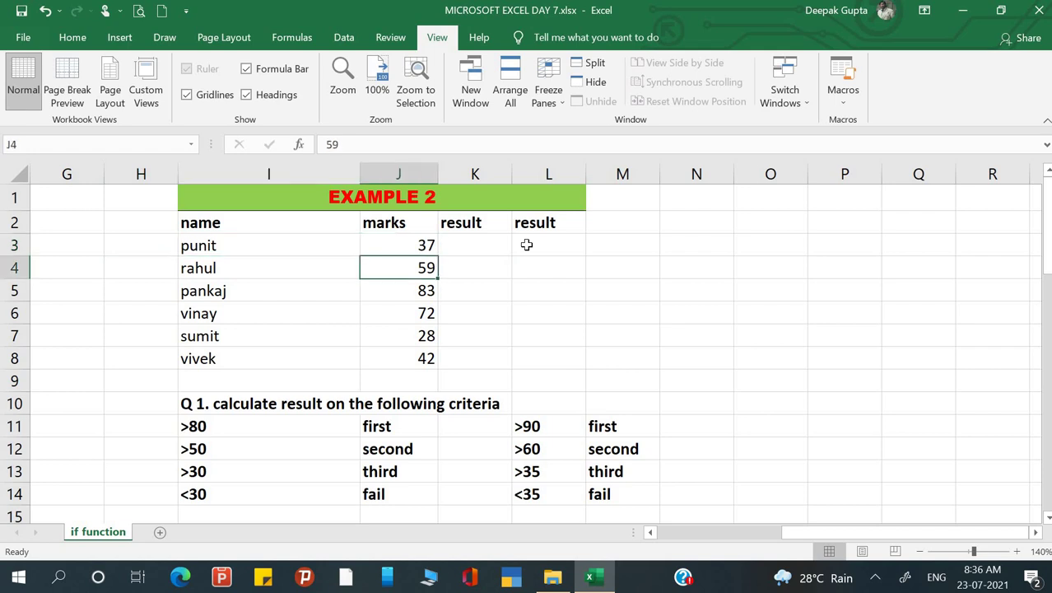
key(Down)
key(Down)
key(Down)
key(Down)
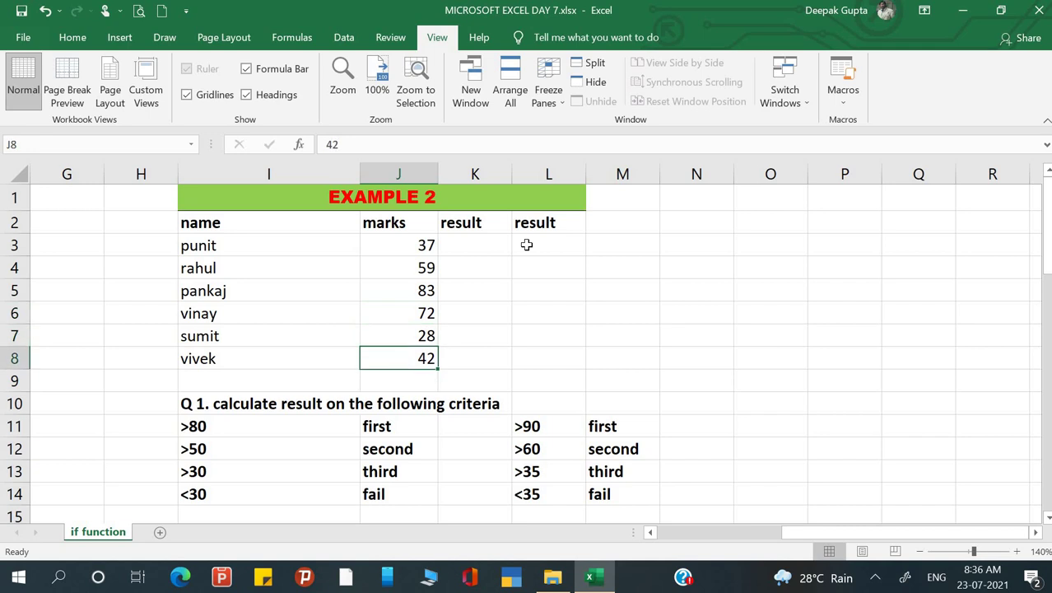
Step: Examine the question in row 10 and its first set of grading criteria in I11:J14
key(Down)
key(Down)
key(Down)
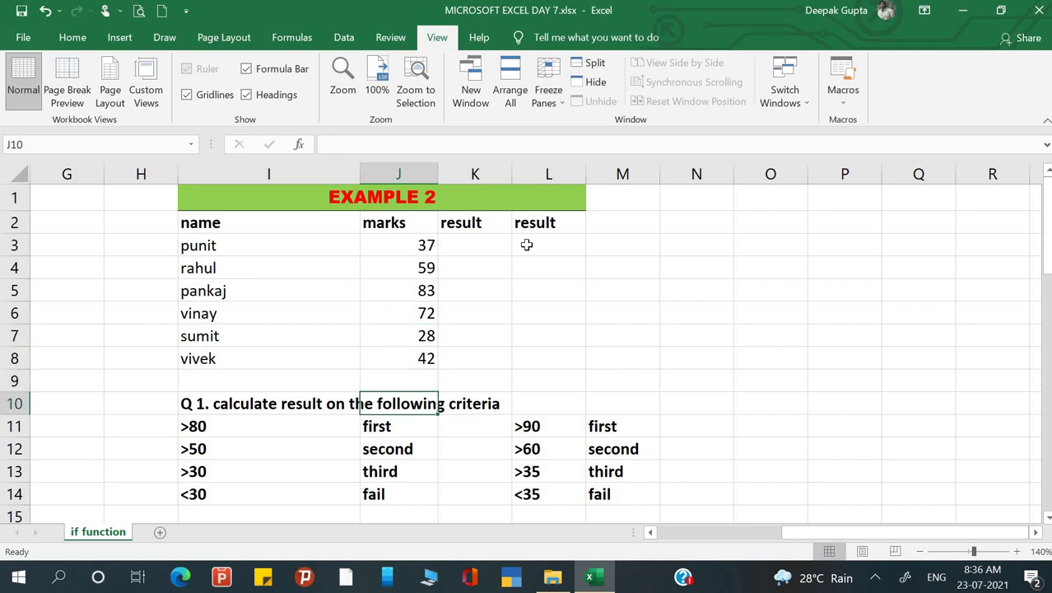
key(Down)
key(Down)
key(Down)
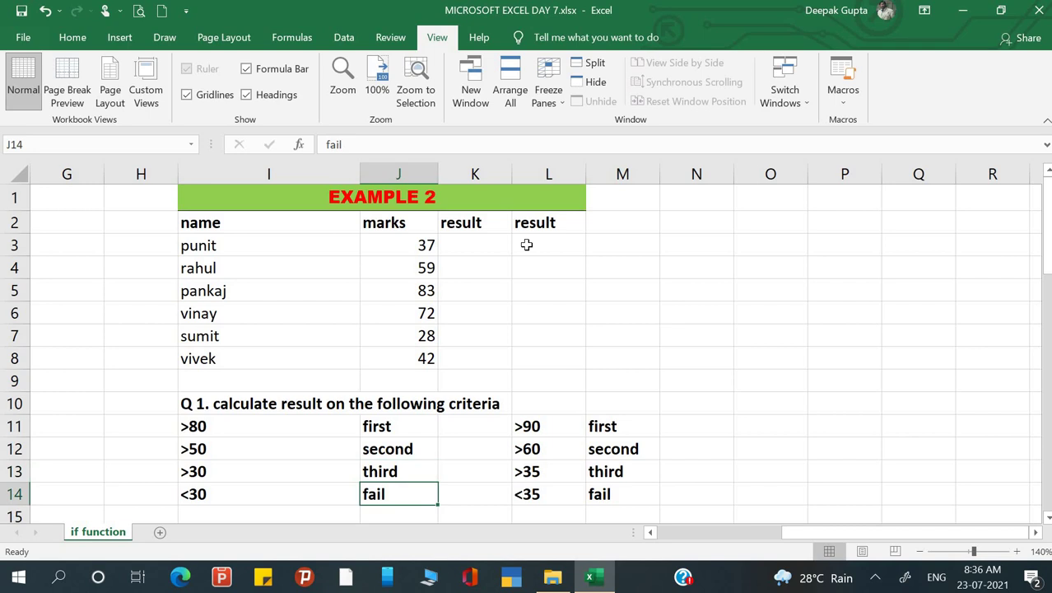
key(Up)
key(Up)
key(Up)
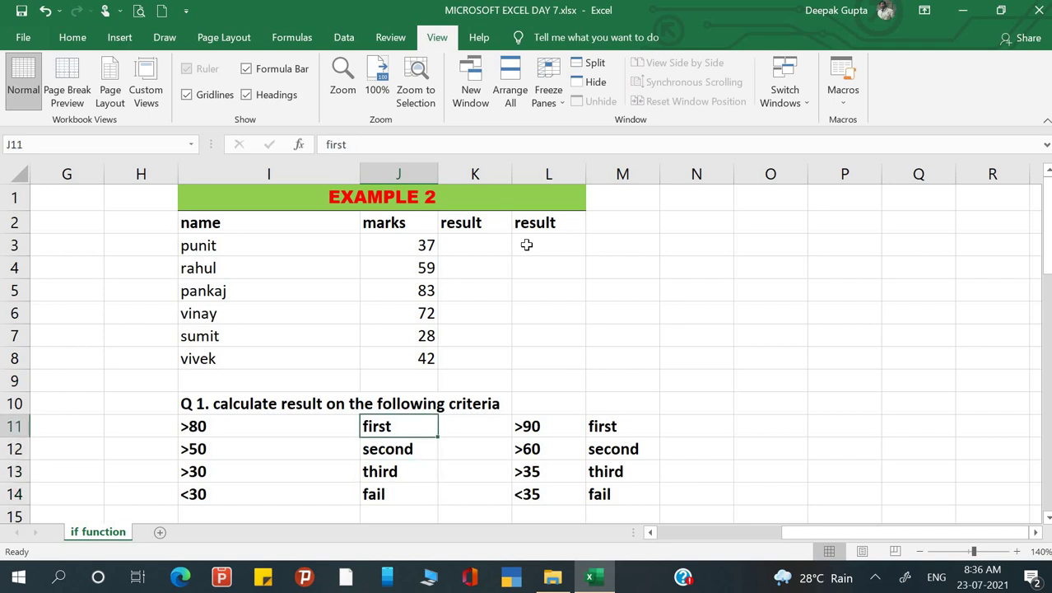
key(Left)
key(Left)
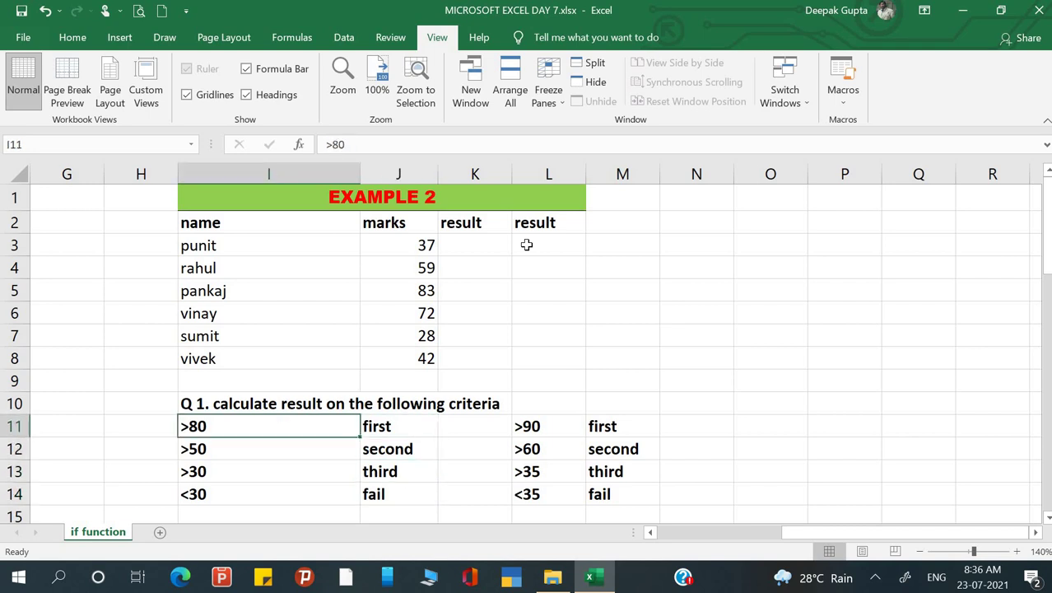
key(Right)
key(Down)
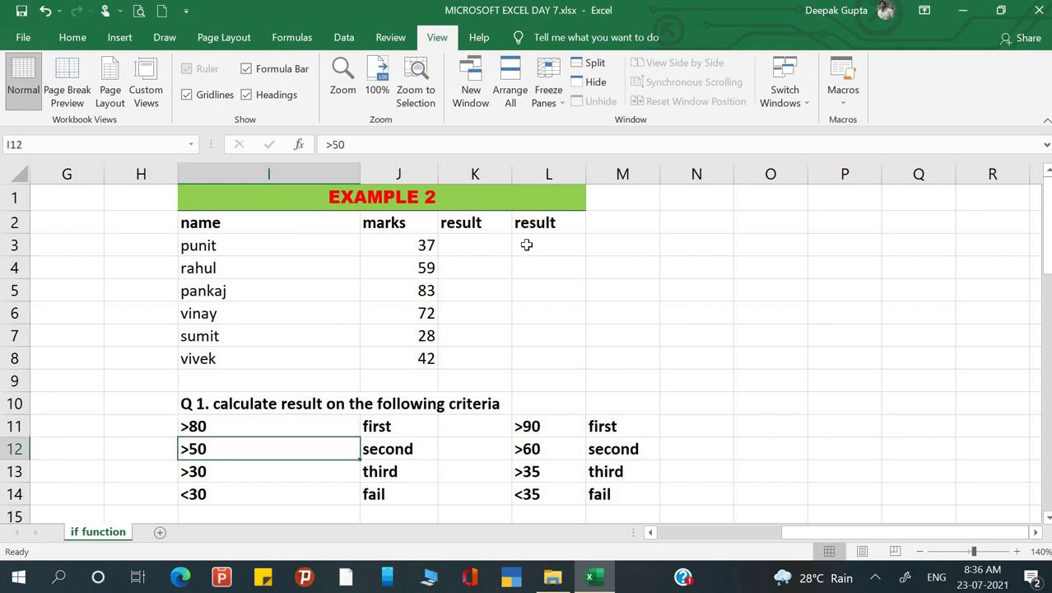
key(Down)
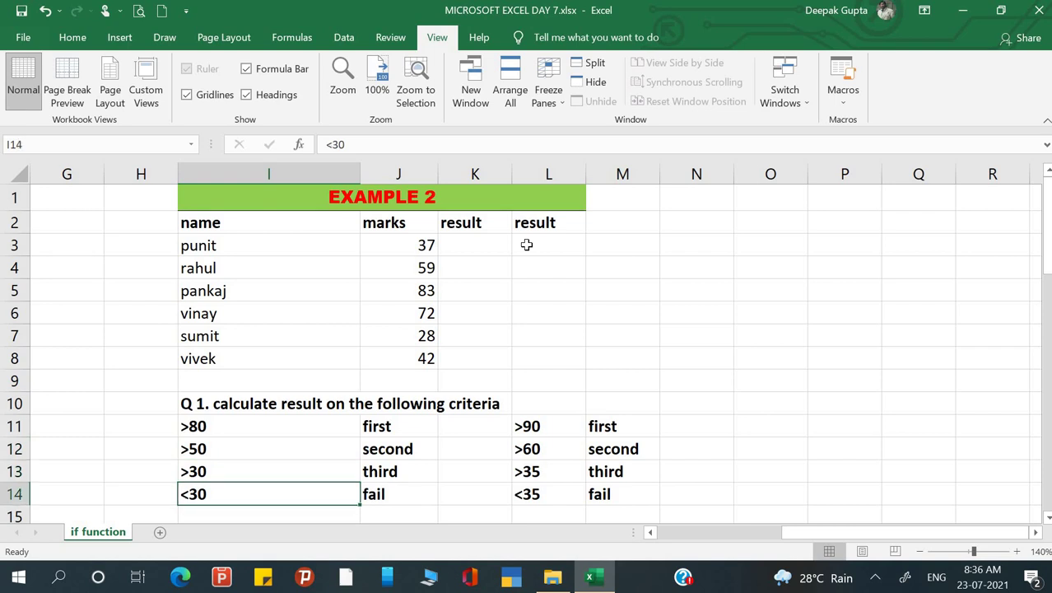
key(Up)
key(Up)
key(Up)
key(Up)
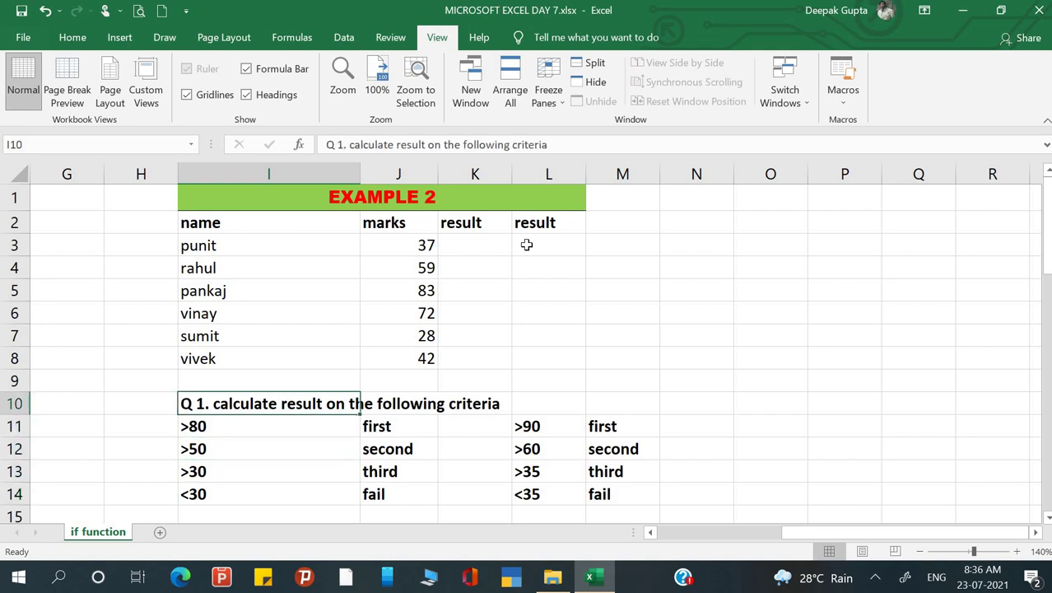
Step: Compare the table's first result column with the first grading criteria, and select the criteria block I11:J14
key(Up)
key(Up)
key(Up)
key(Up)
key(Up)
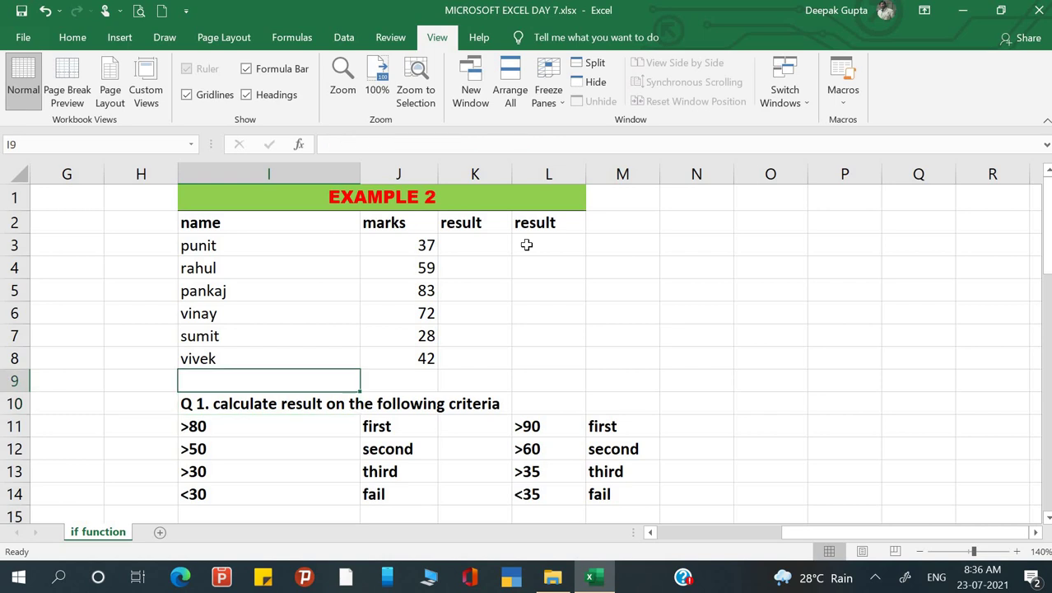
key(Down)
key(Down)
key(Down)
key(Down)
key(Down)
key(Down)
key(Down)
key(Down)
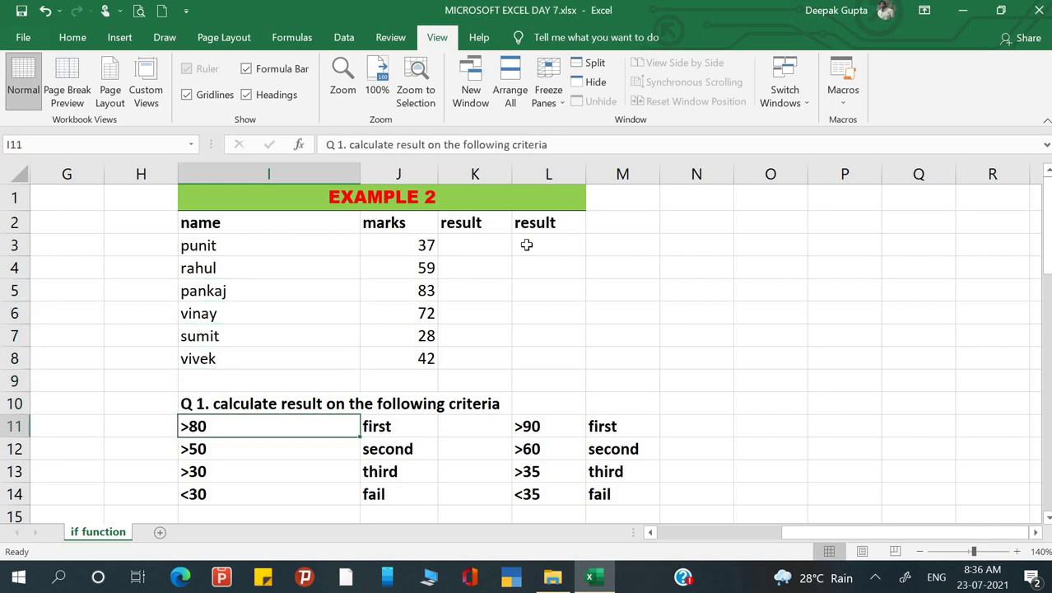
key(Down)
key(Up)
key(Up)
key(Up)
key(Up)
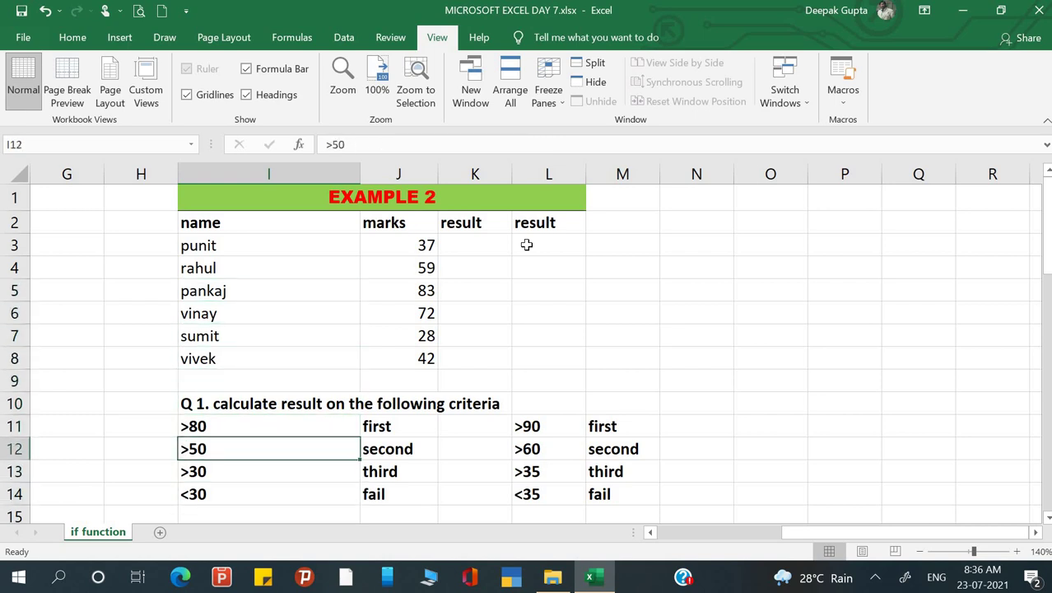
key(Right)
key(Right)
key(Down)
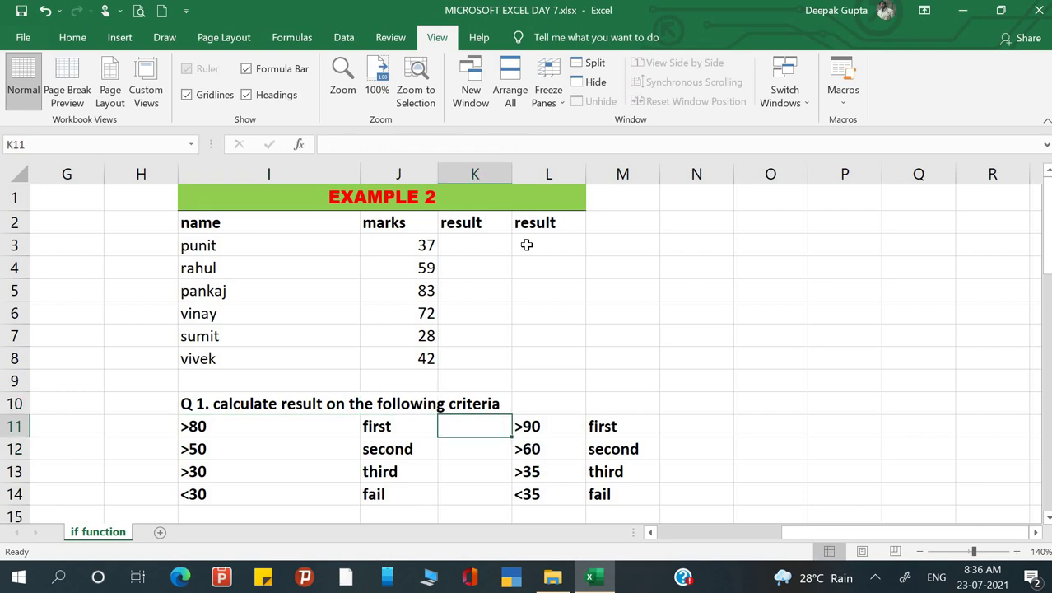
key(Up)
key(Up)
key(Up)
key(Up)
key(Up)
key(Up)
key(Up)
key(Up)
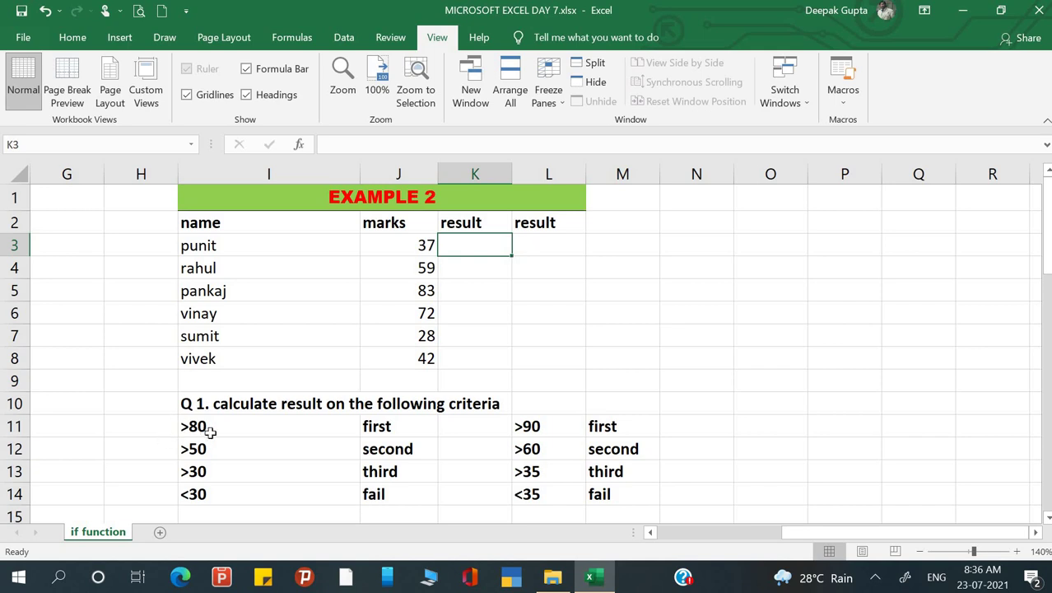
drag(216, 430, 391, 492)
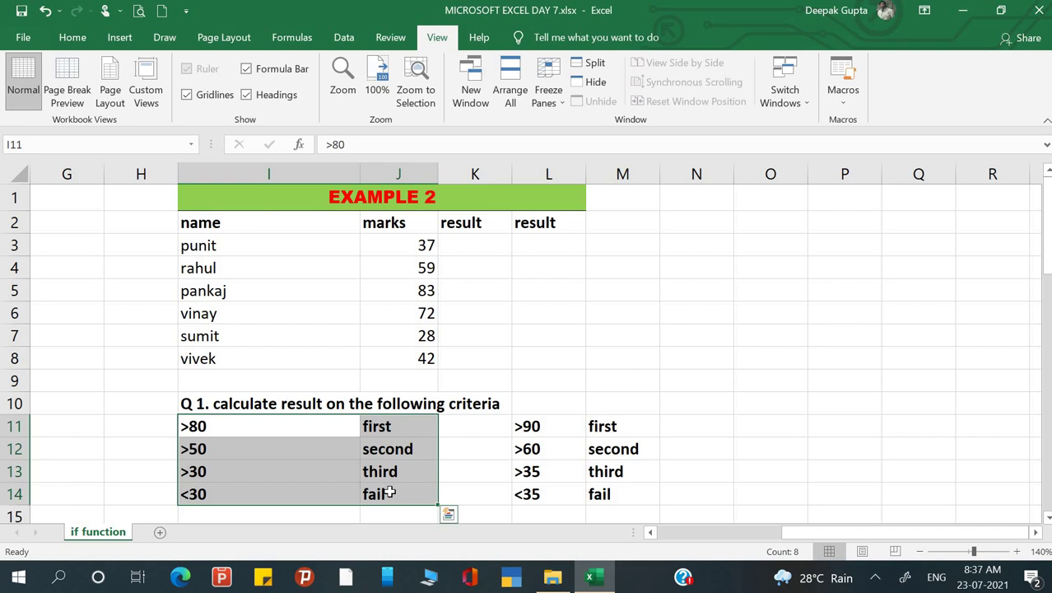
click(486, 245)
text(=if)
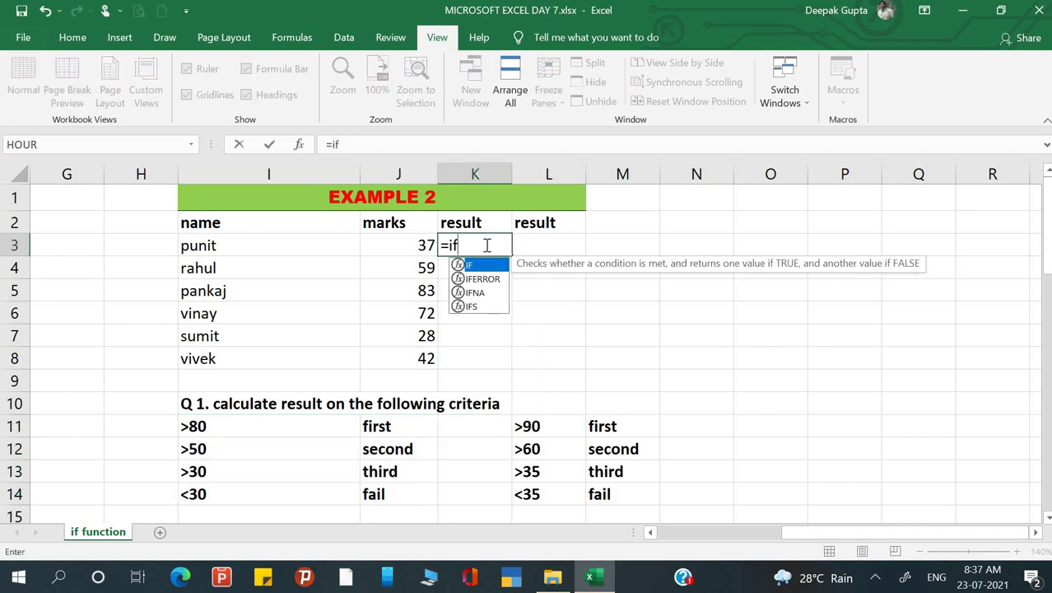
text(()
key(ctrl+a)
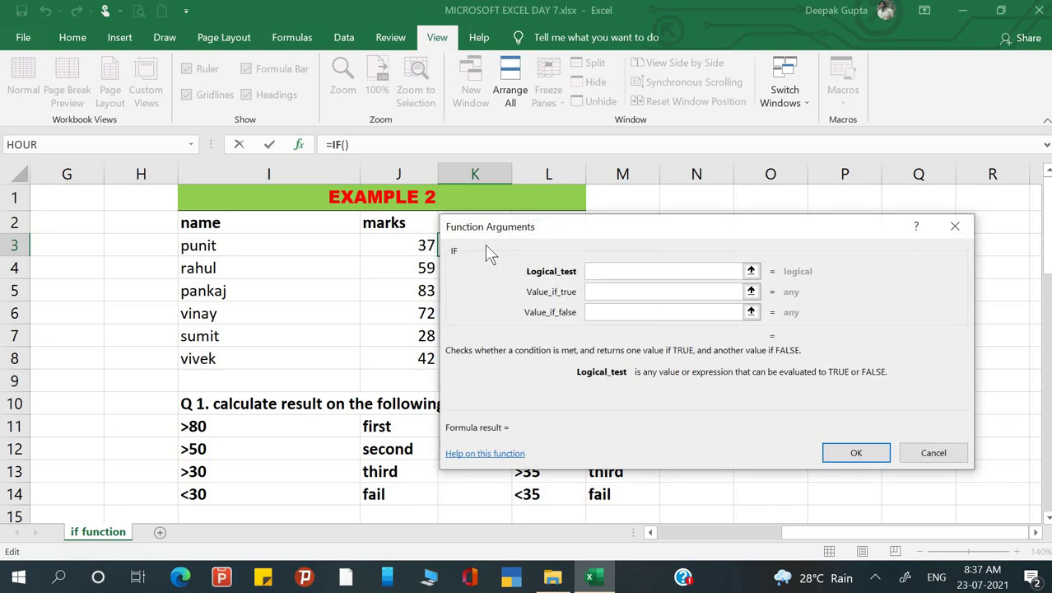
click(933, 454)
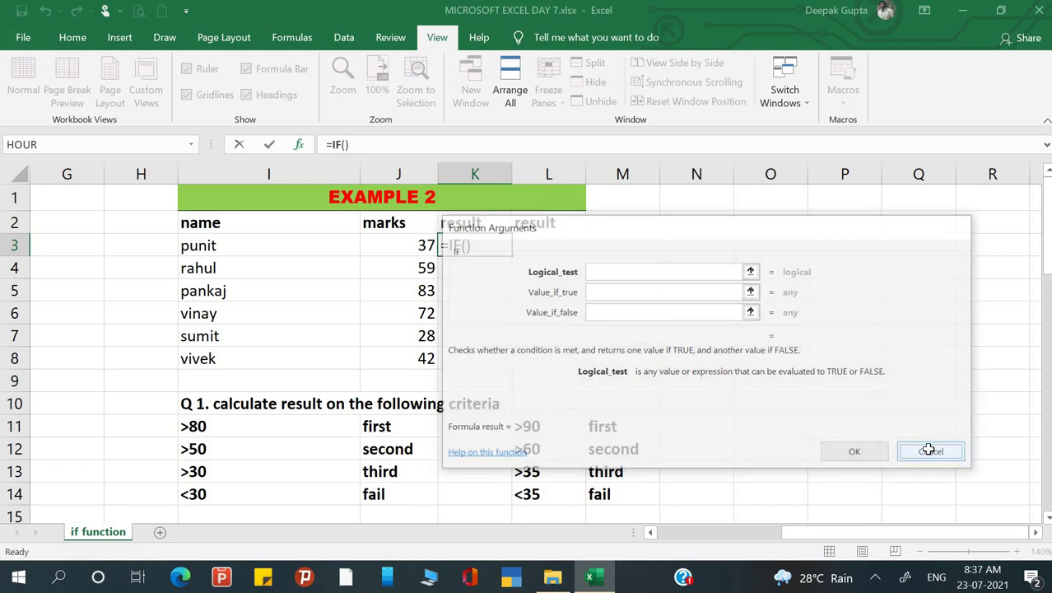
Step: Begin an IF formula in K3 that returns "First" when the marks in J3 are >80
text(=if)
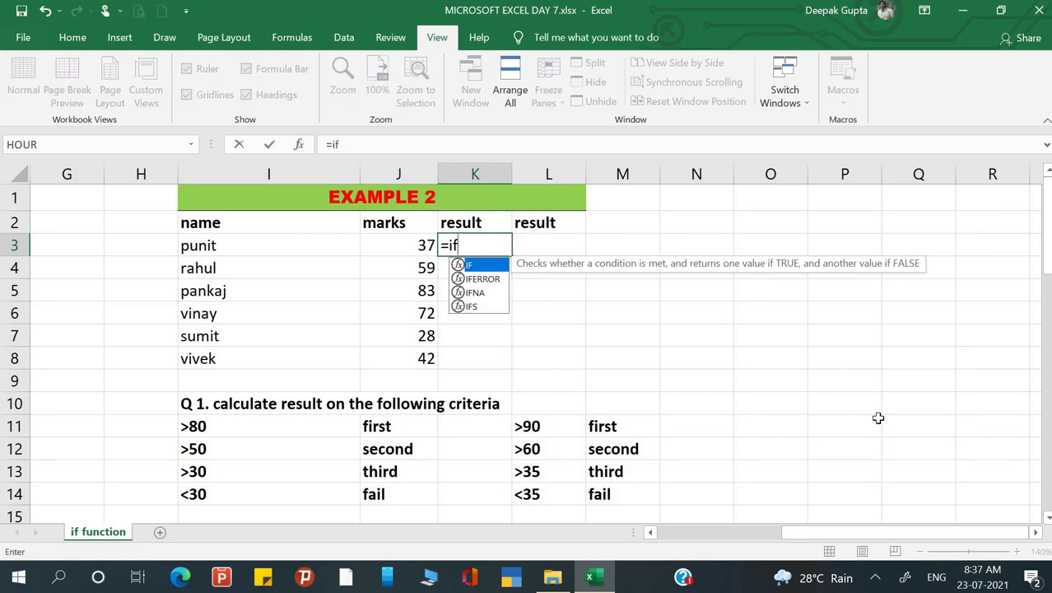
text(()
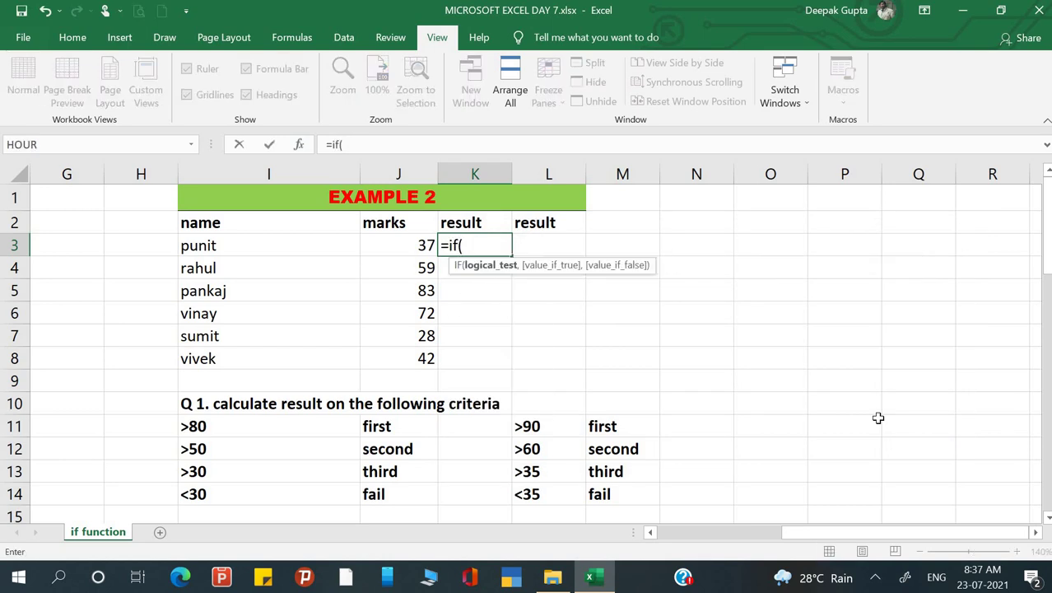
click(402, 243)
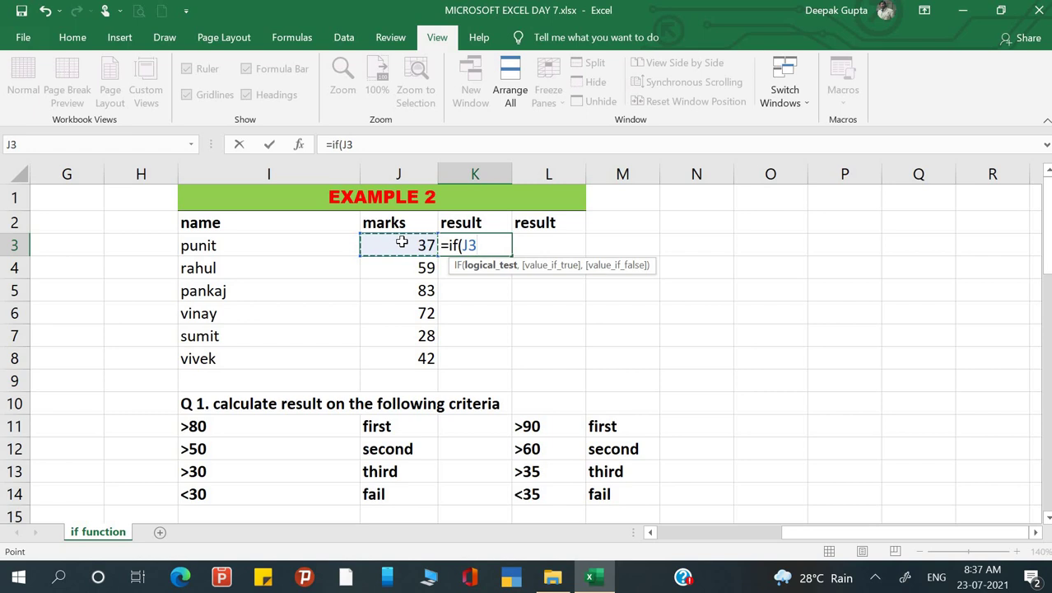
text(>=8)
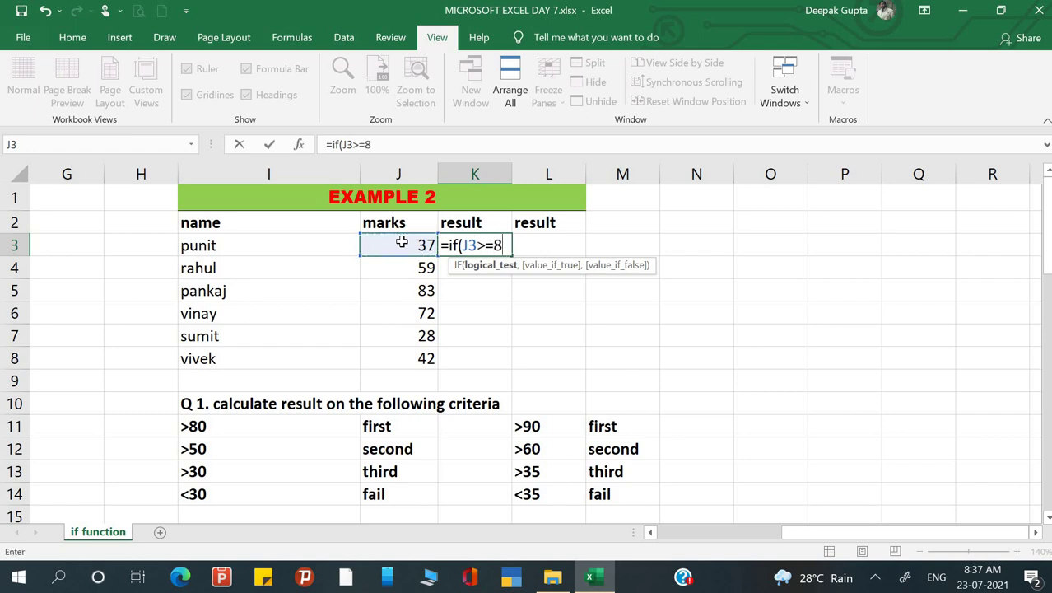
text(0)
key(BackSpace)
key(BackSpace)
key(BackSpace)
text(80)
text(,)
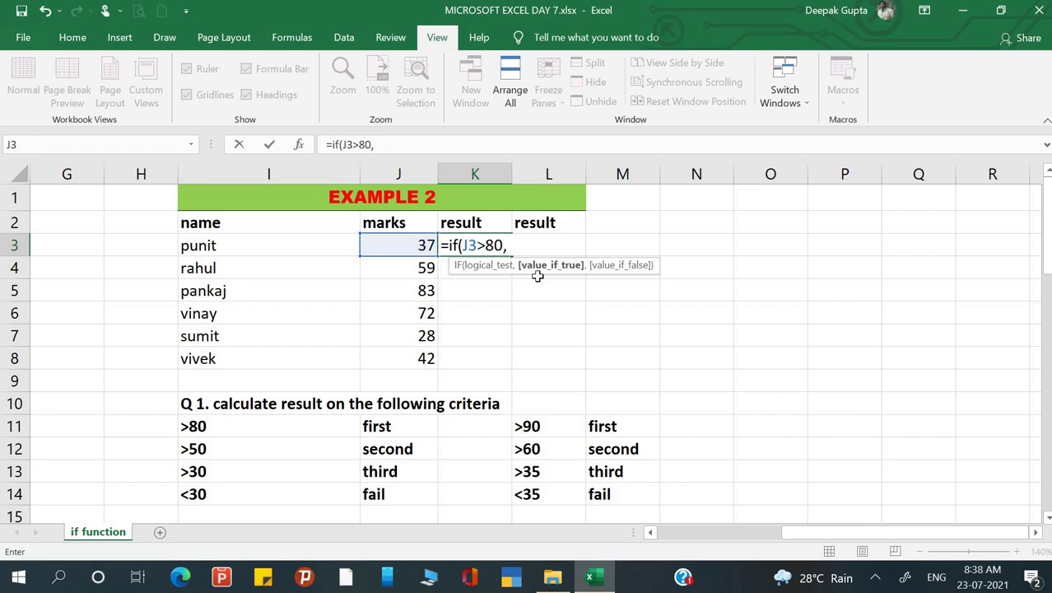
text("First",)
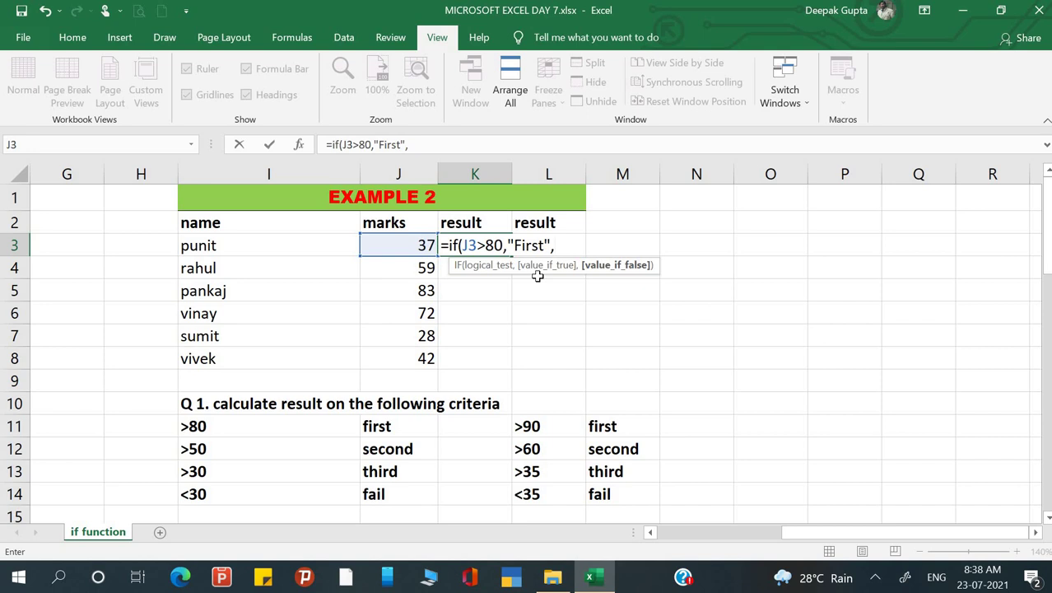
Step: Nest a second IF as the false value in K3, returning "Second" when J3 is >50
text(if)
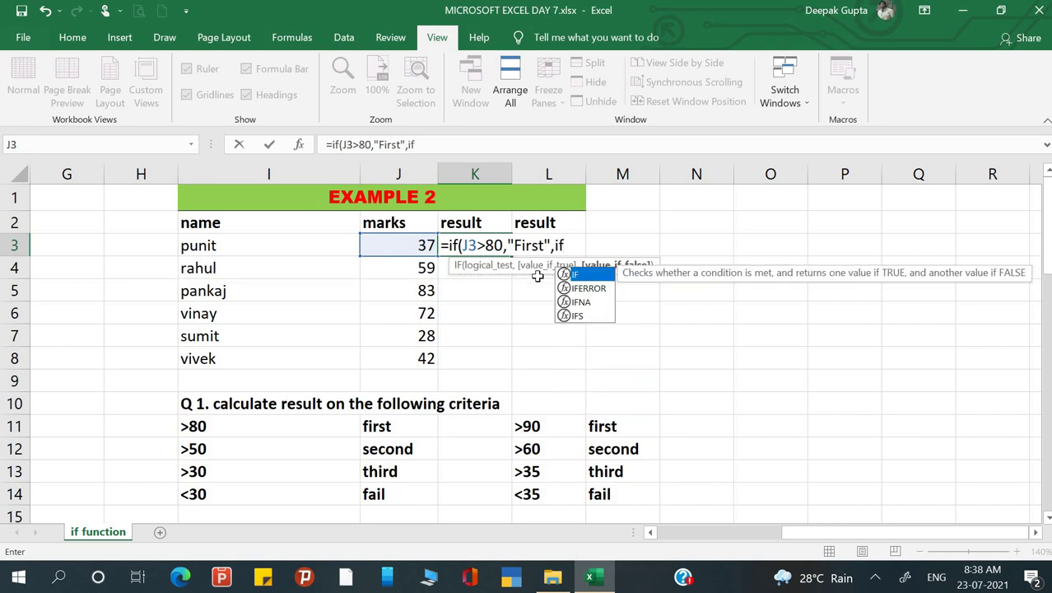
text(()
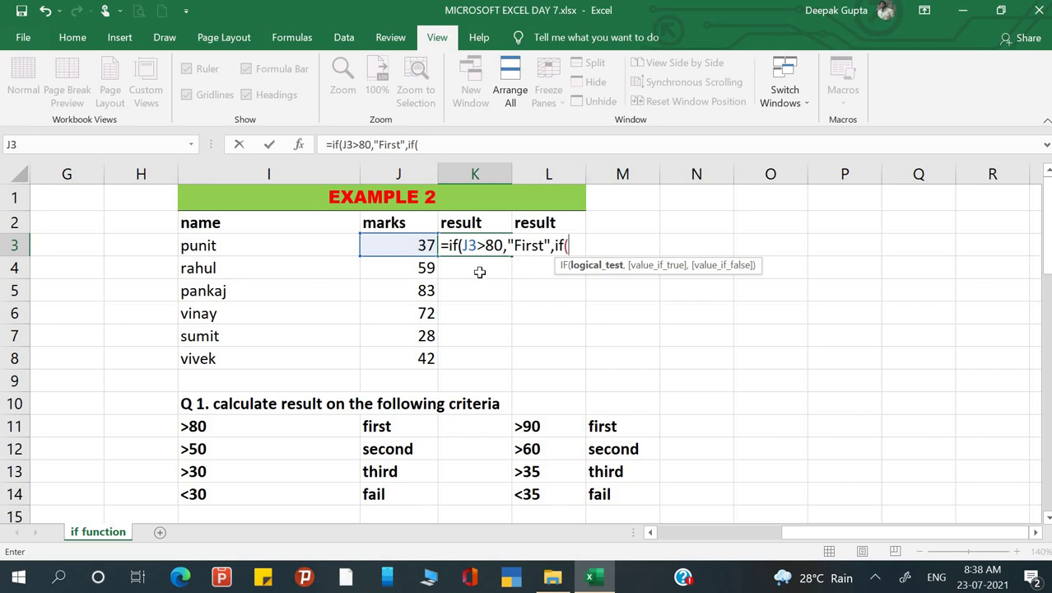
click(412, 246)
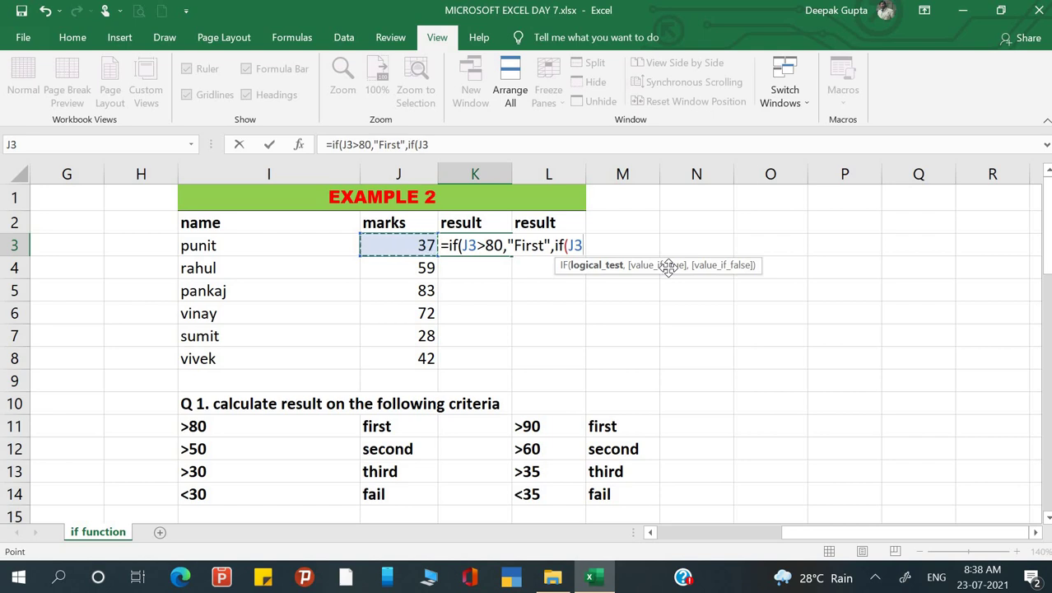
text(>50,)
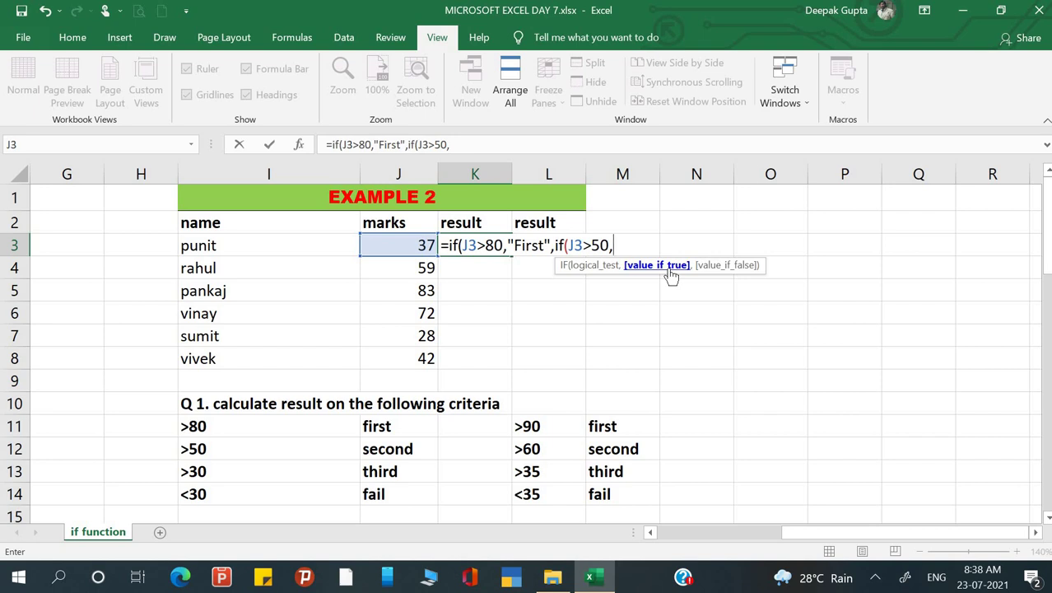
text("Second)
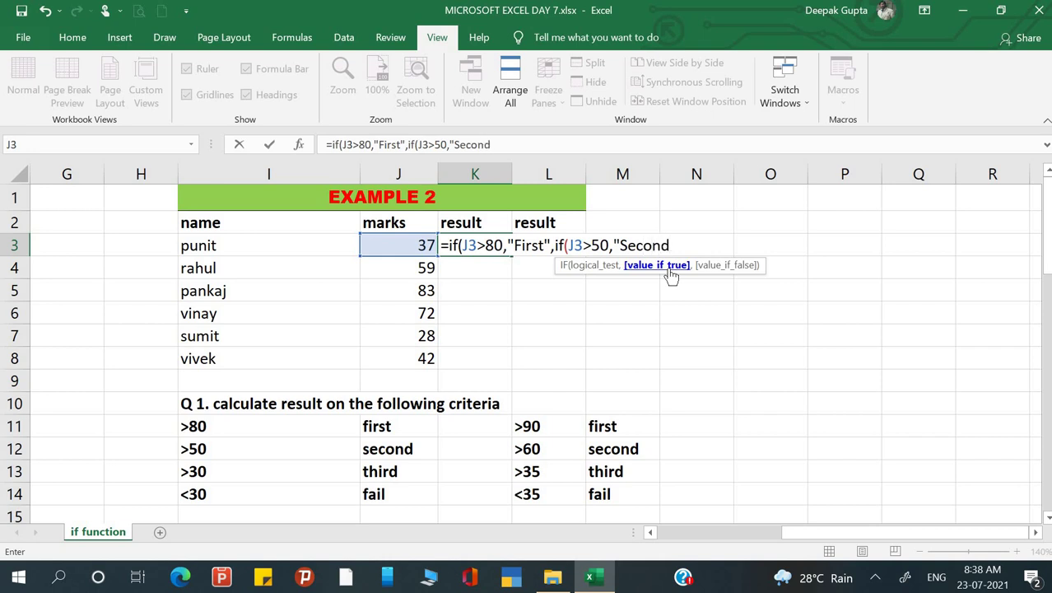
text(")
text(,)
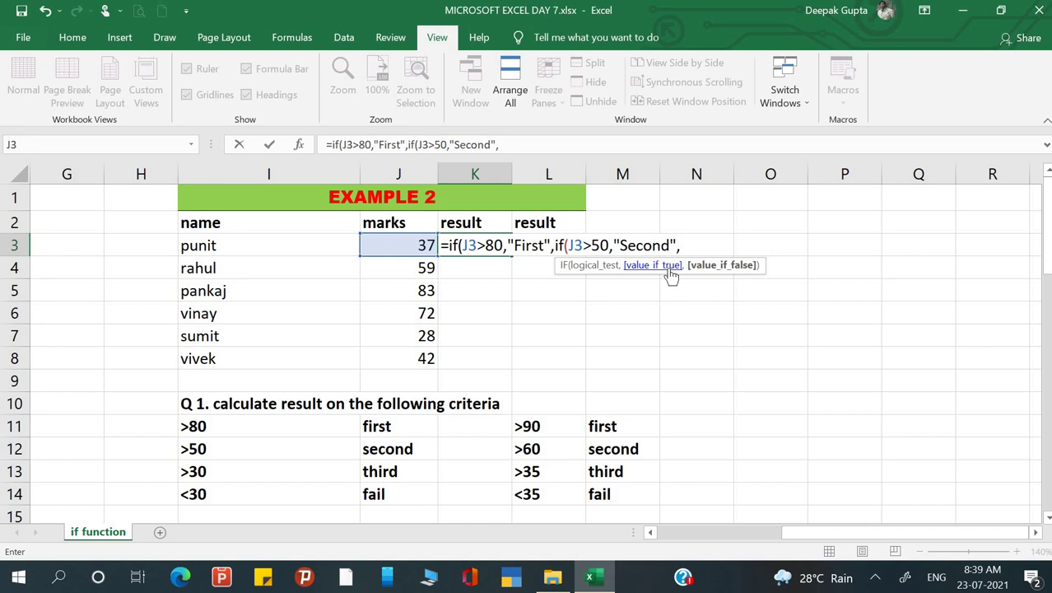
Step: Nest a third IF as the false value in K3, returning "Third" when J3 is >30 and "Fail" otherwise
text(if()
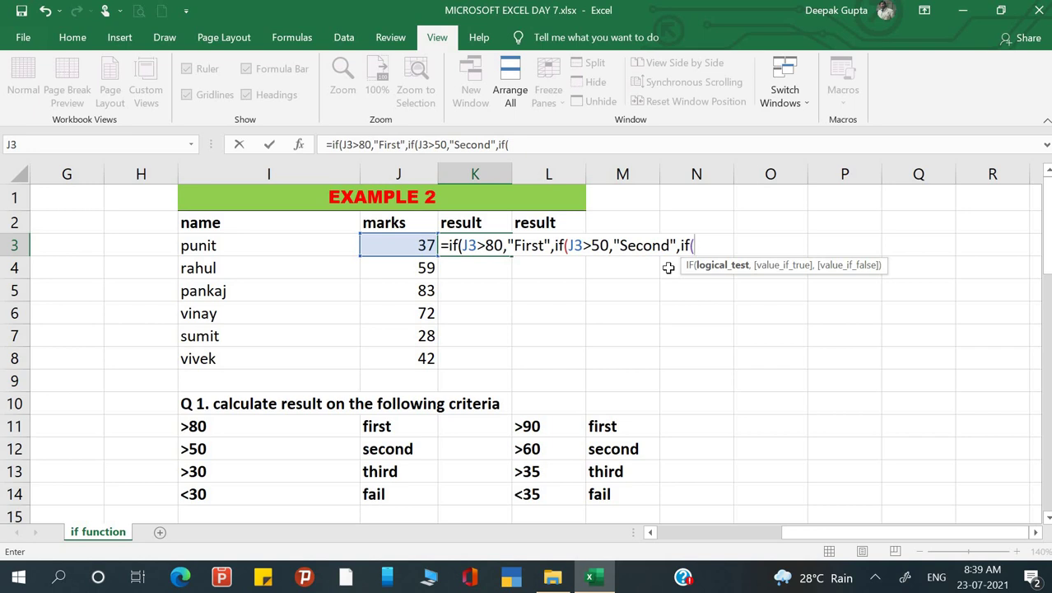
click(404, 245)
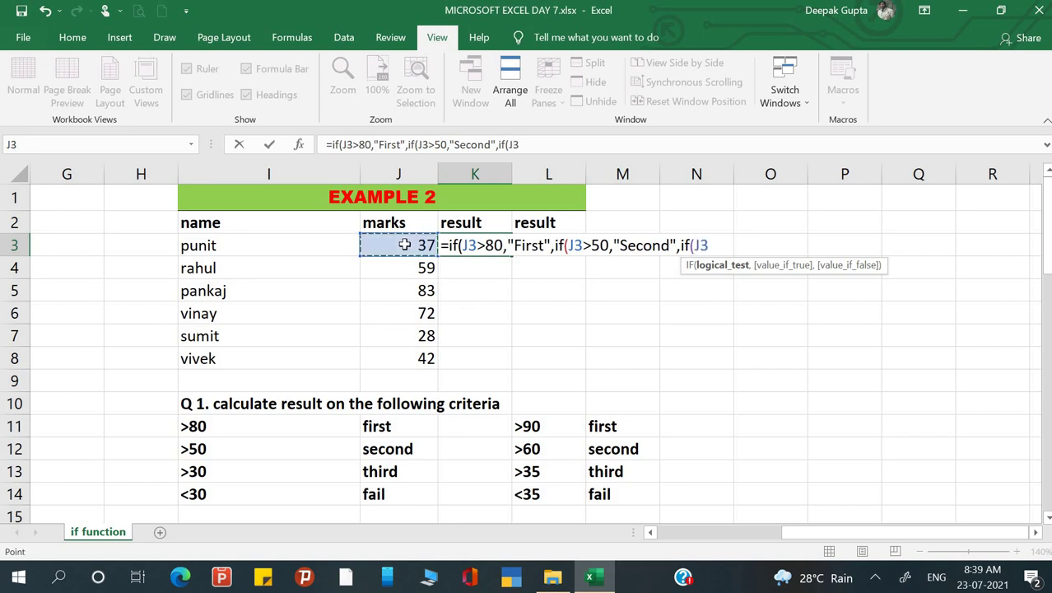
text(>30,")
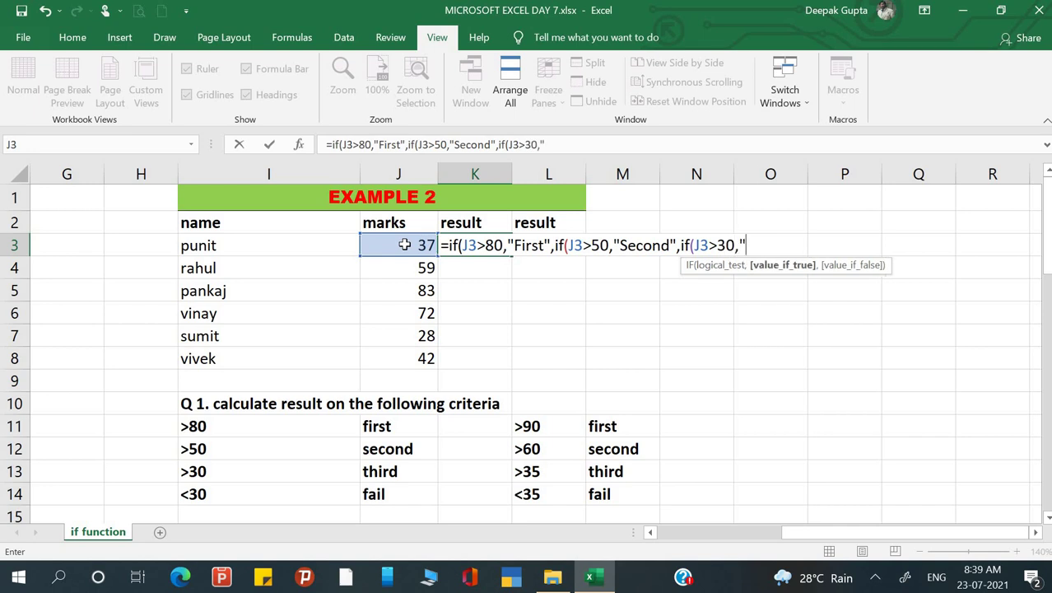
text(T hird")
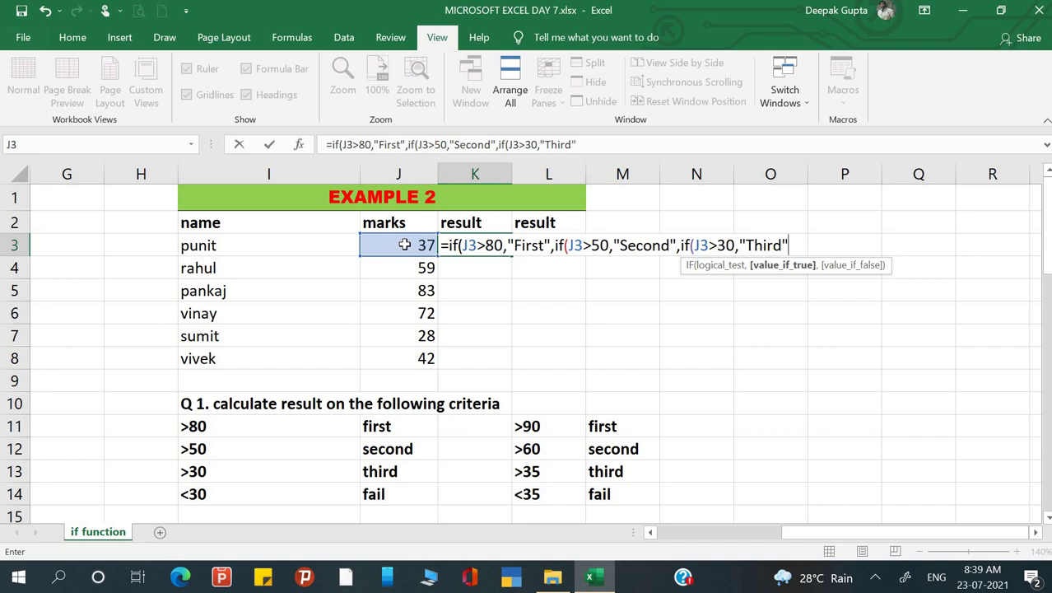
text(,)
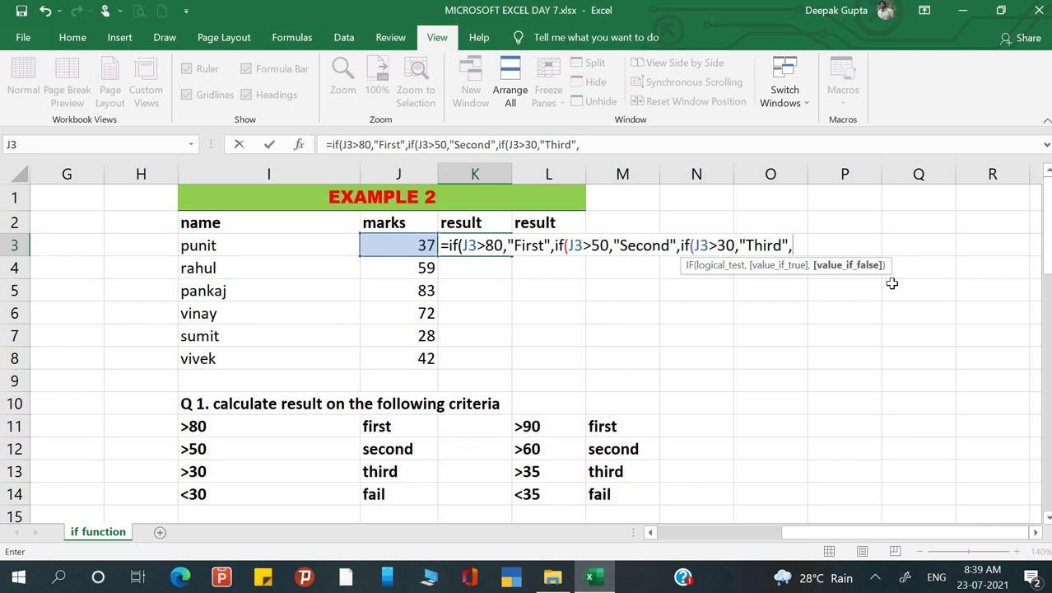
text("Fail")
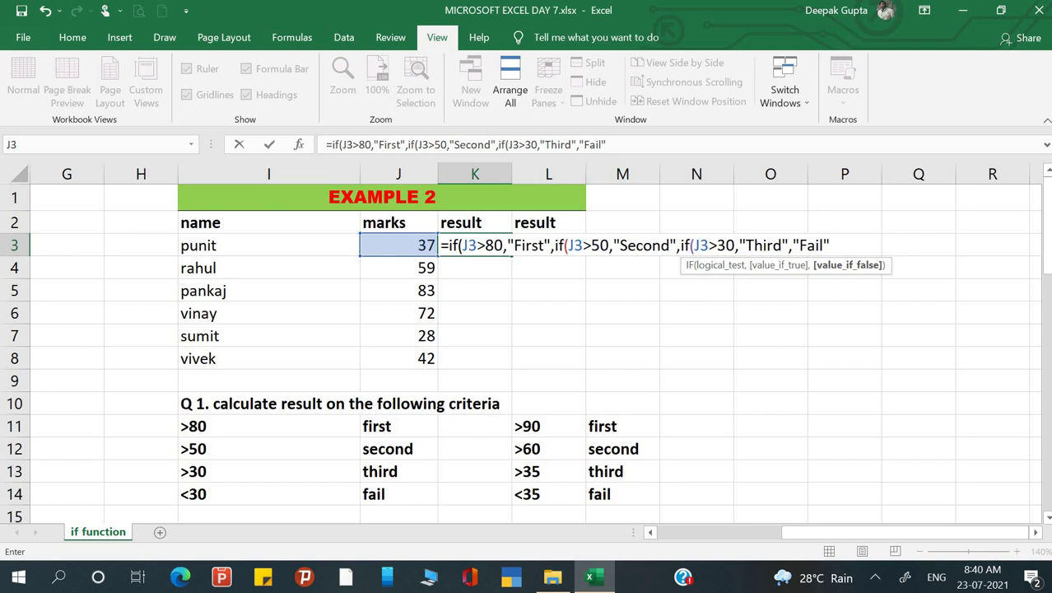
text())
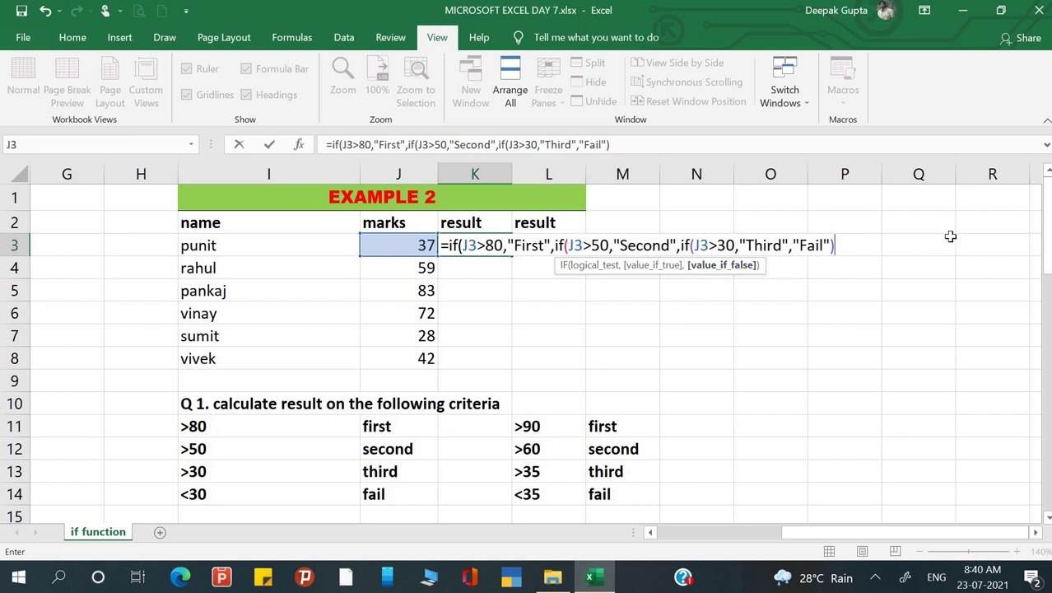
text())
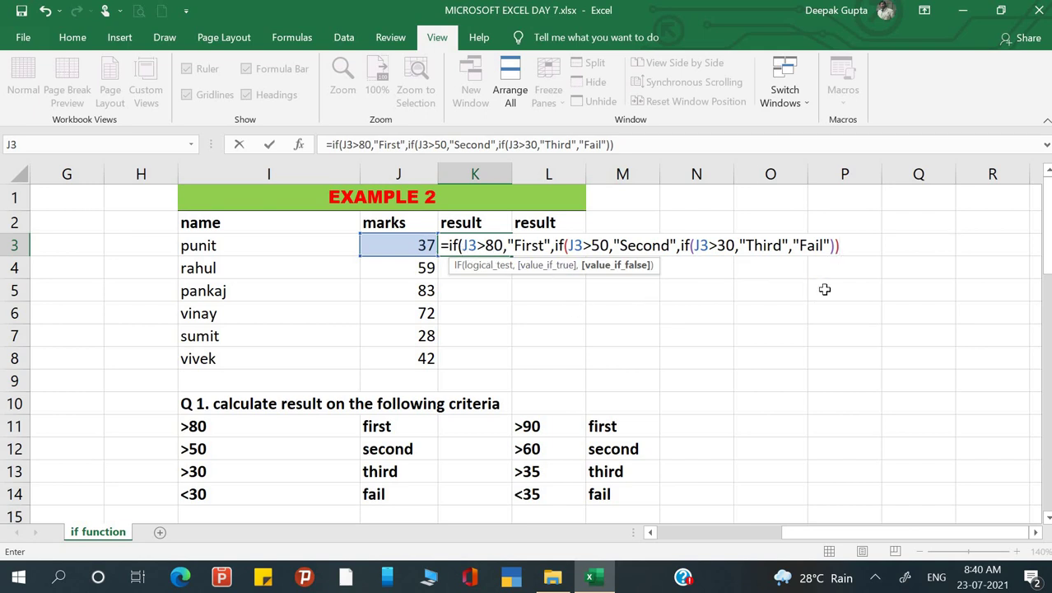
text())
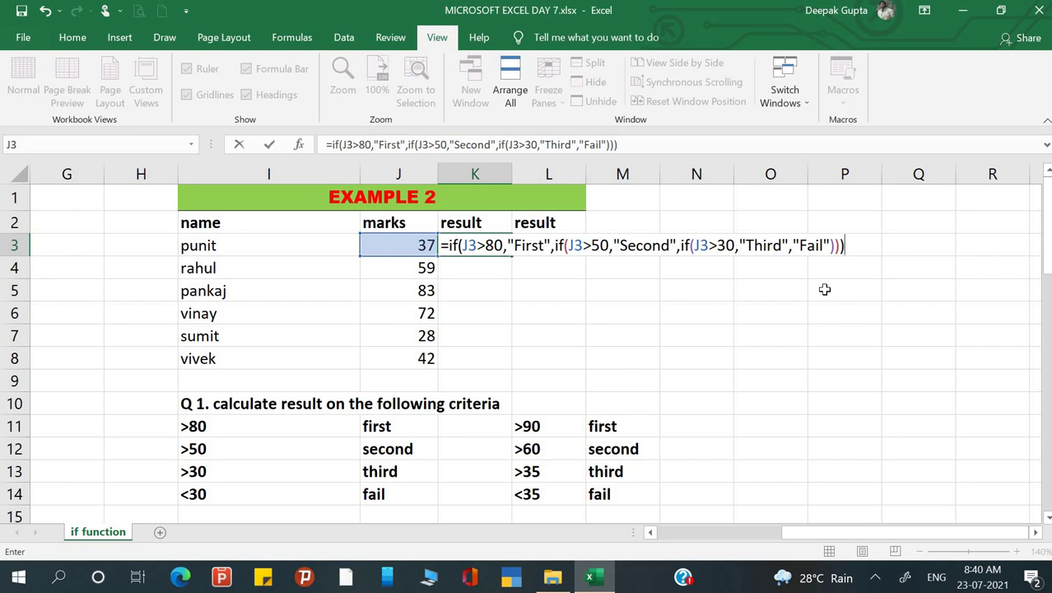
key(BackSpace)
key(BackSpace)
key(BackSpace)
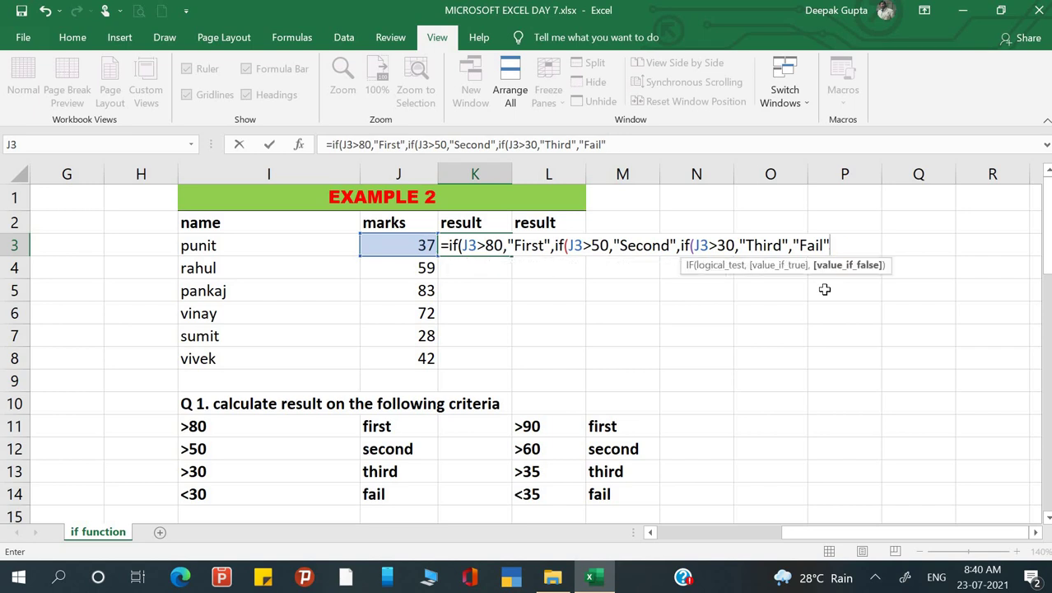
Step: Commit the K3 formula with Excel's suggested closing parentheses, and fill it down through K8
key(Return)
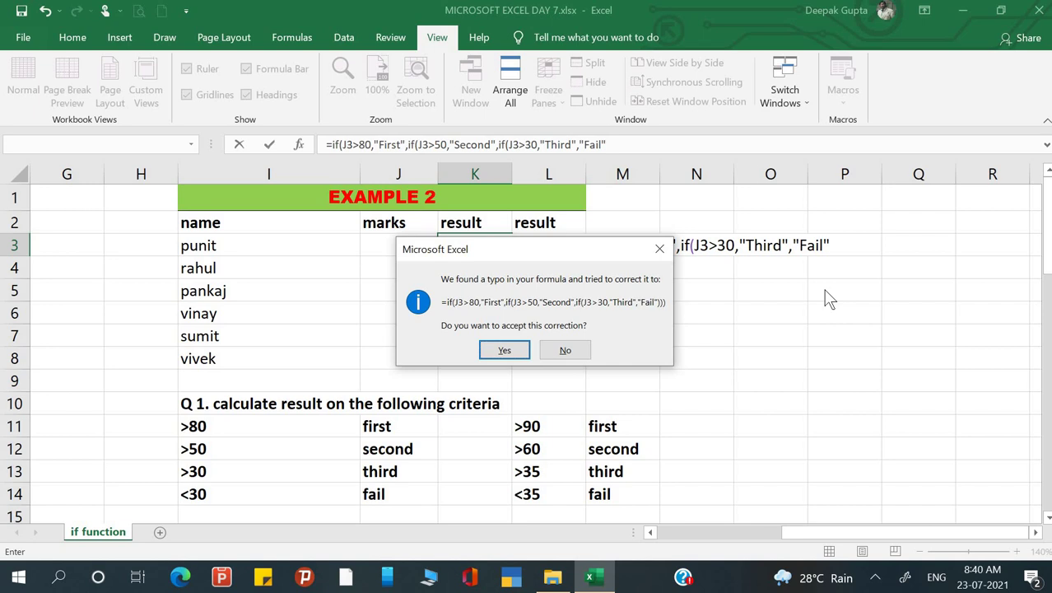
click(504, 350)
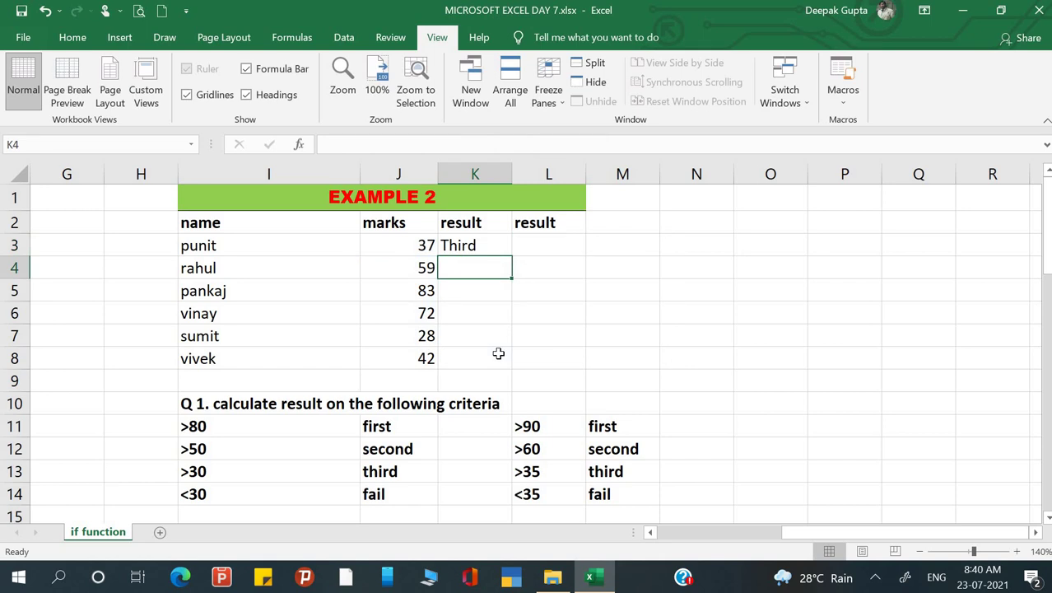
click(489, 247)
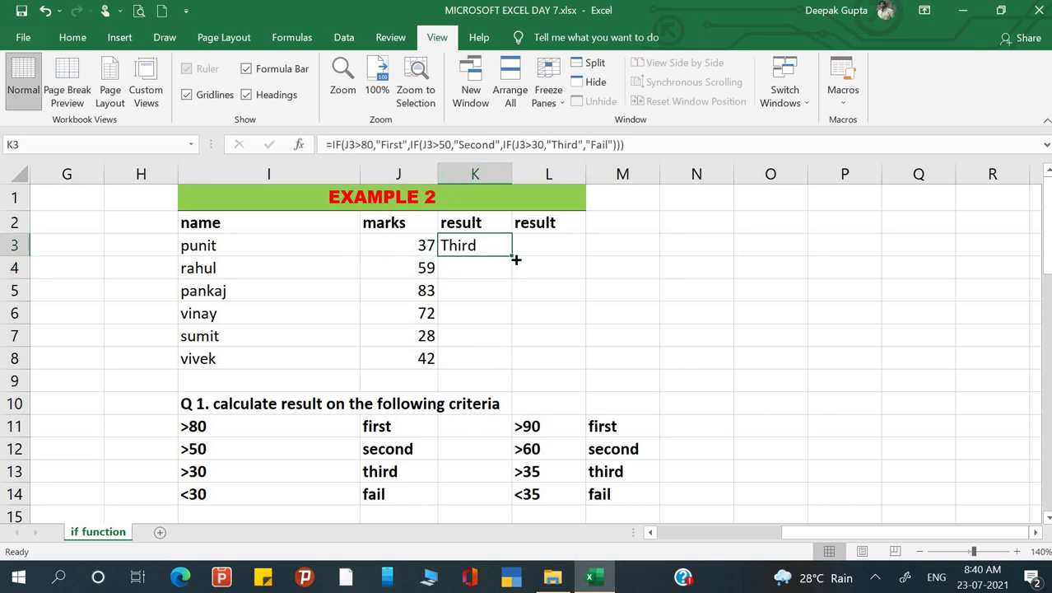
drag(516, 259, 492, 372)
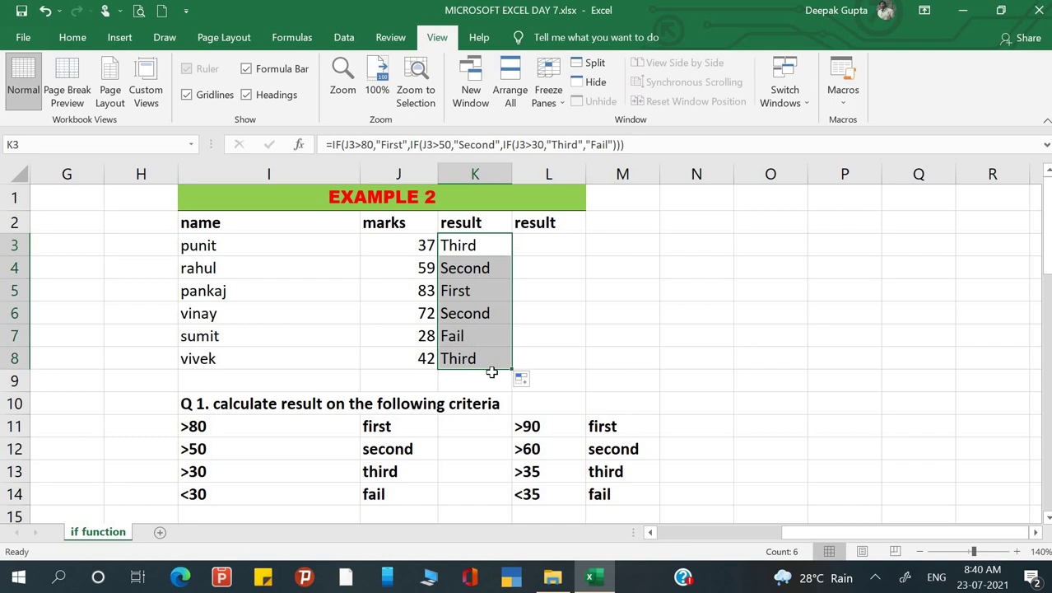
Step: Check the results in K5 and K6 against the first grading criteria starting at I11
click(228, 424)
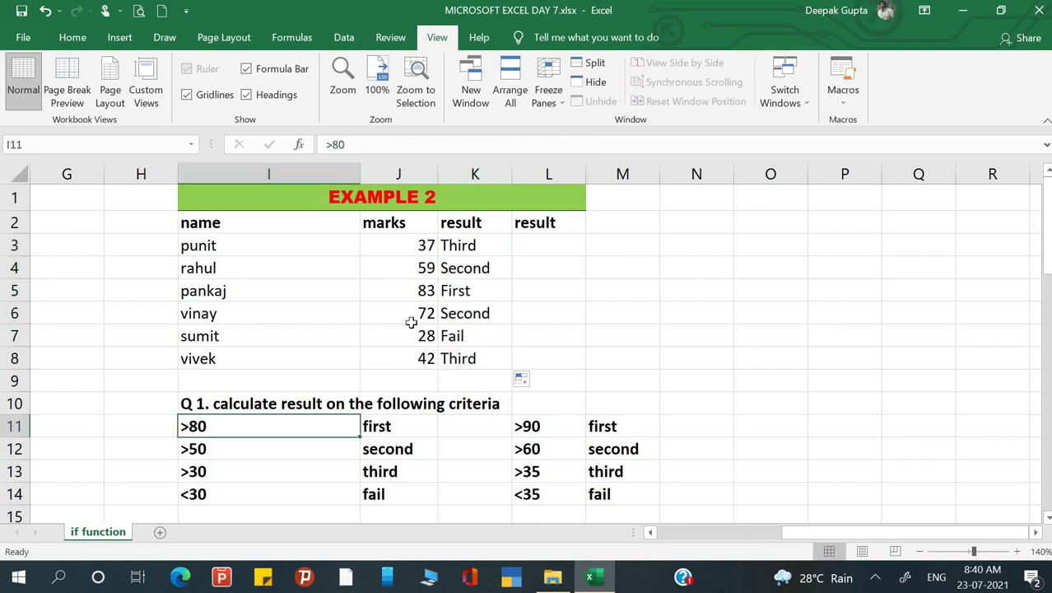
click(456, 293)
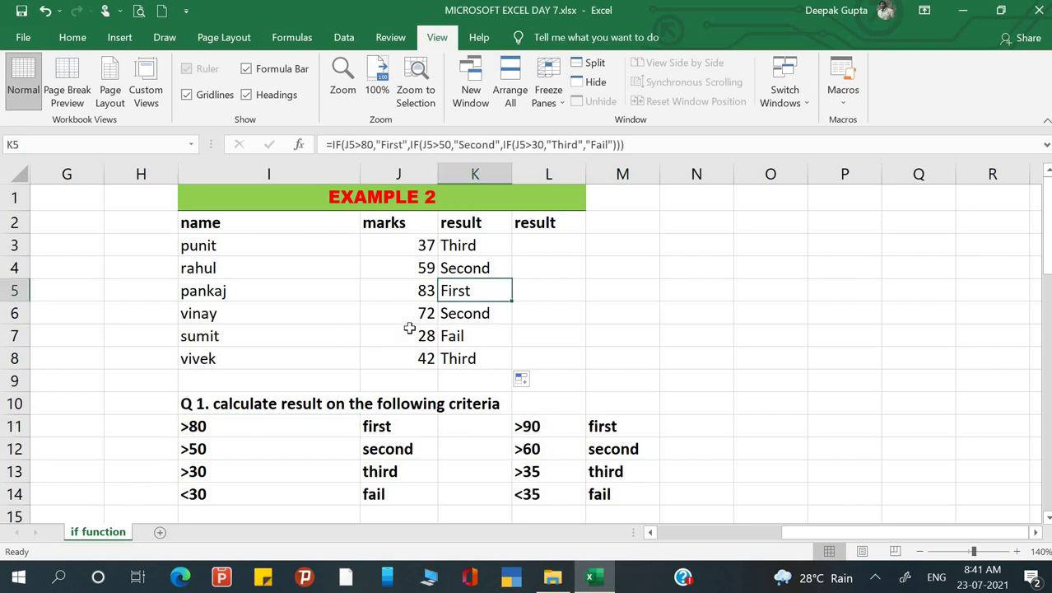
click(463, 322)
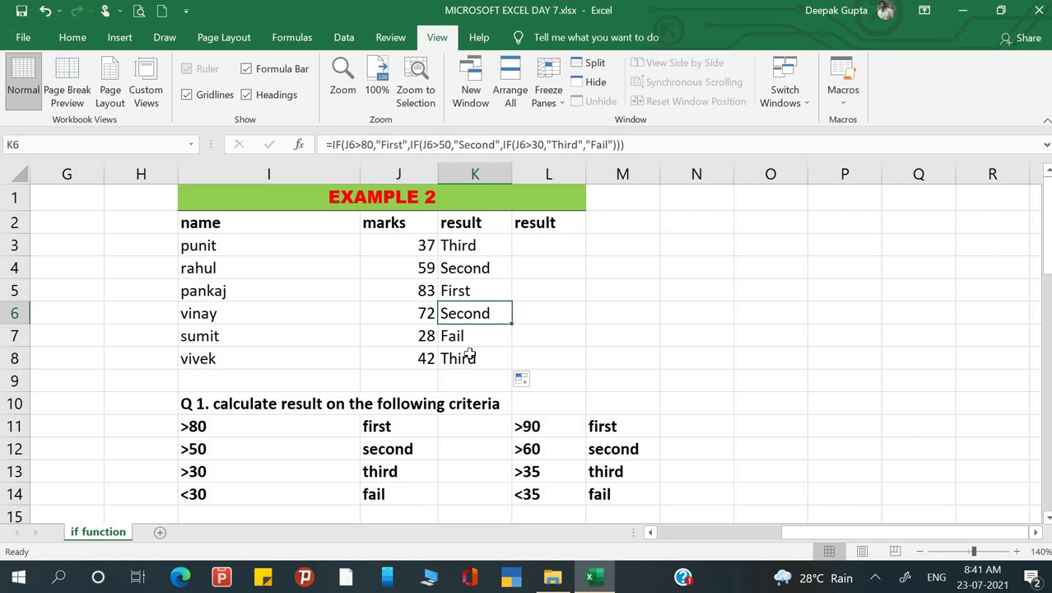
Step: Examine the second set of grading criteria in L11:M14 for the empty result column L
click(571, 250)
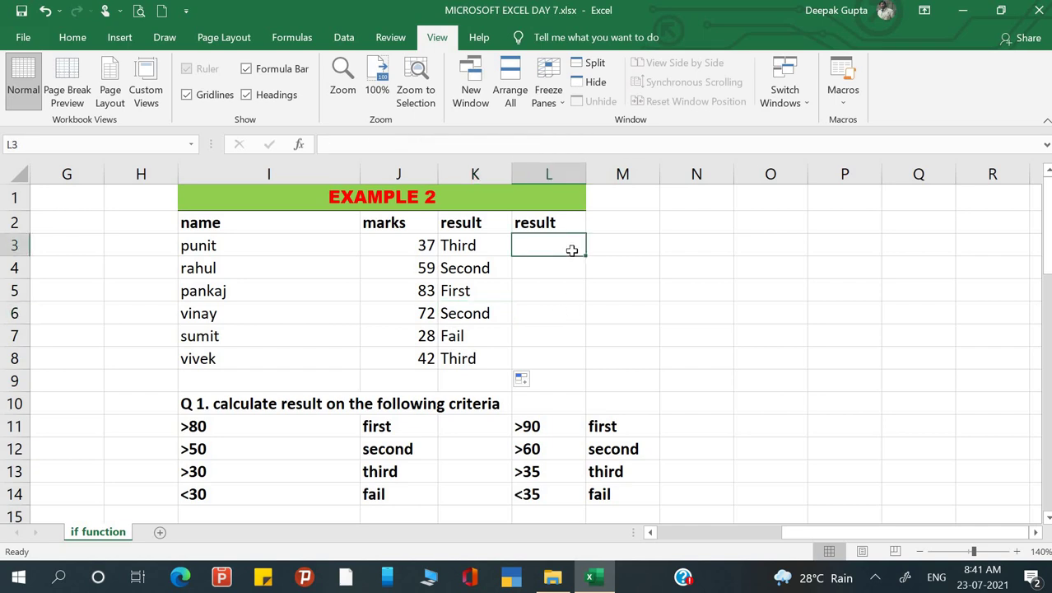
click(557, 431)
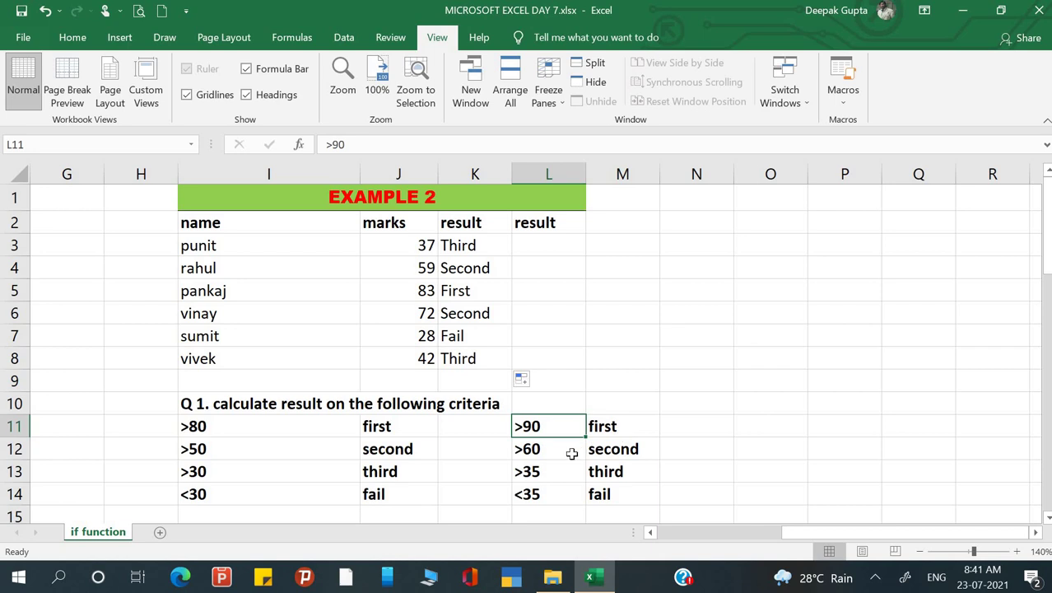
click(572, 454)
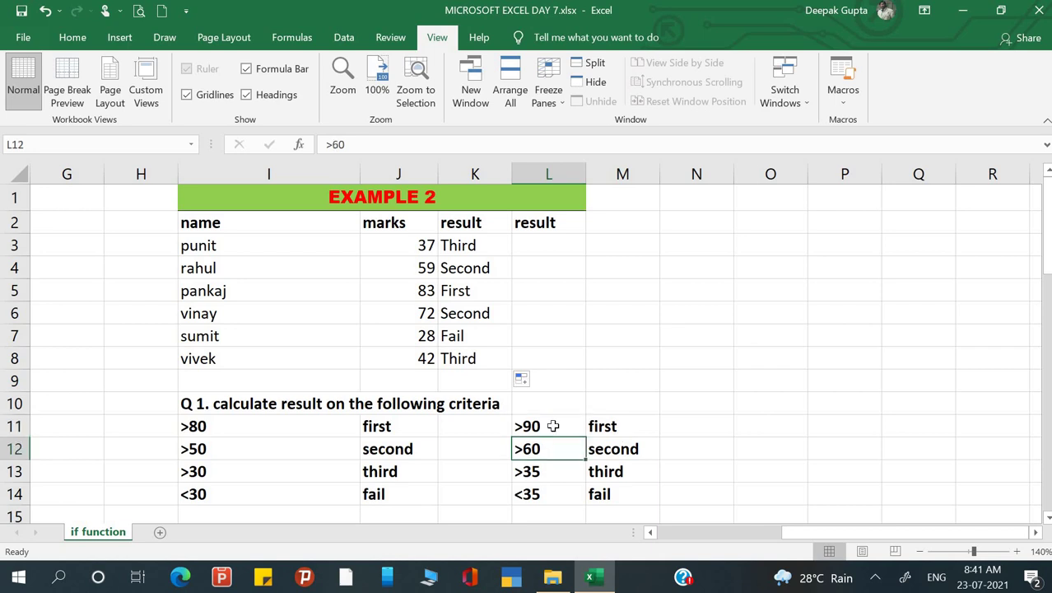
click(554, 425)
drag(577, 435, 583, 449)
click(536, 448)
click(537, 471)
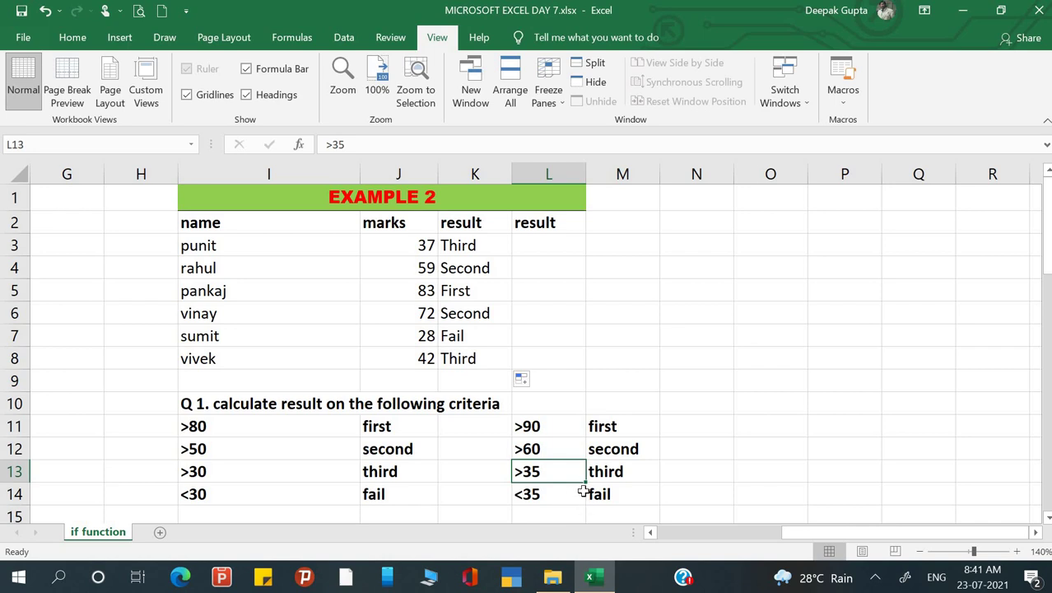
Step: Begin an IF formula in L3 that returns "First" when the marks in J3 are >90
click(548, 241)
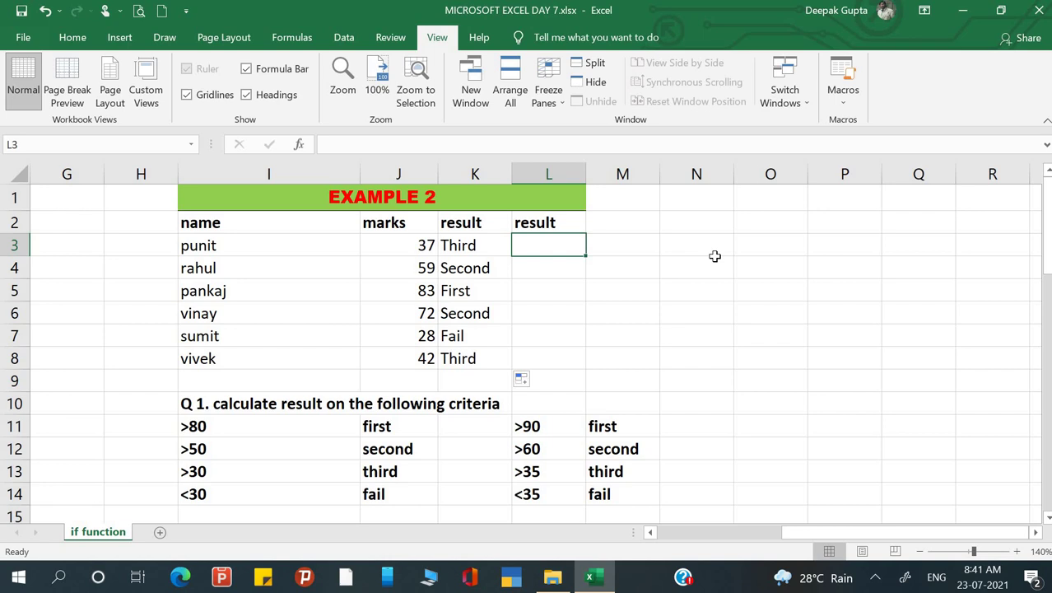
text(=)
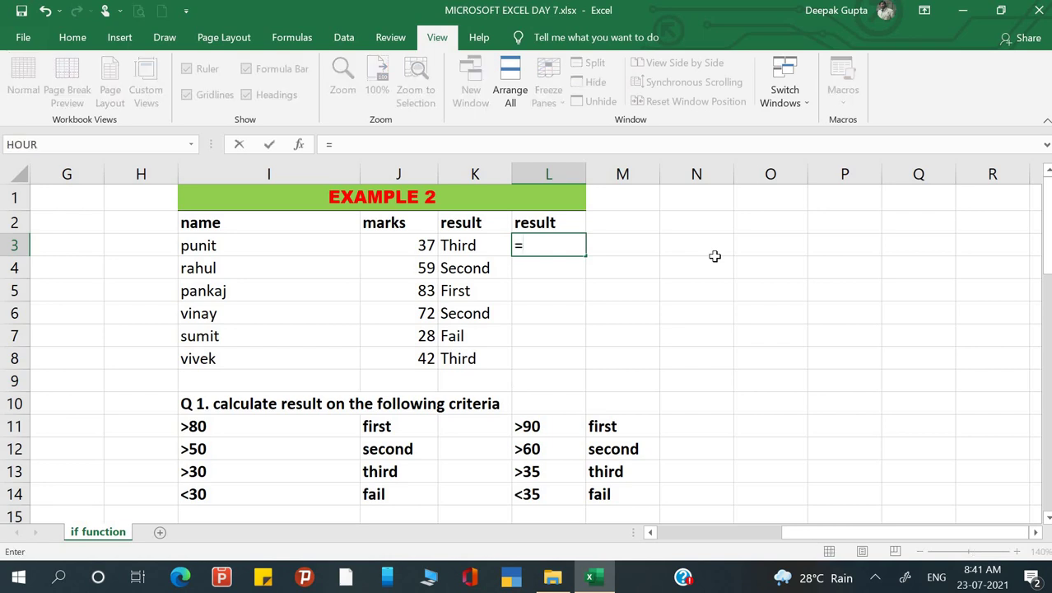
text(if()
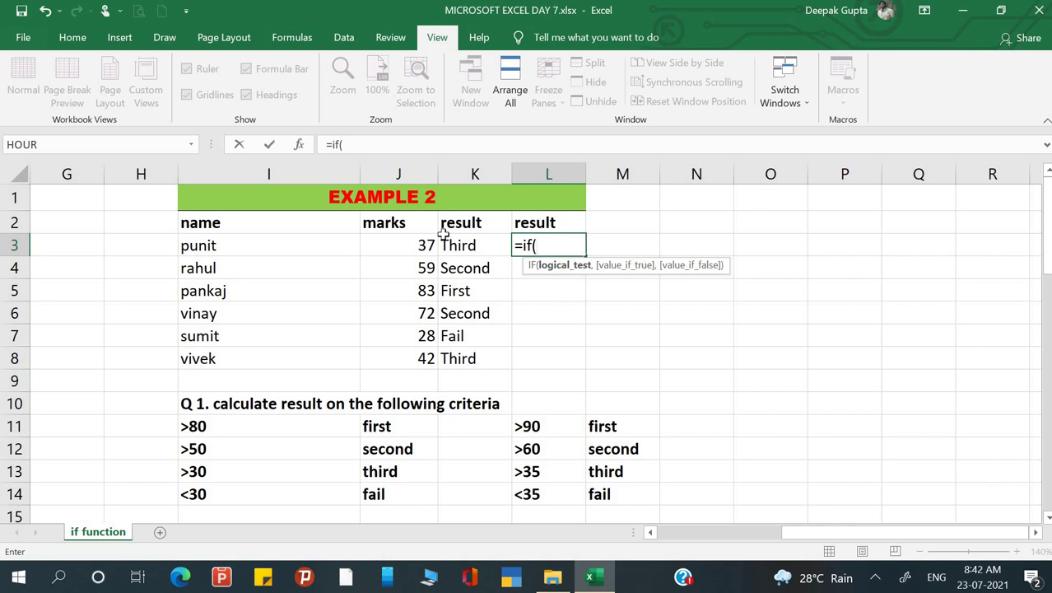
click(421, 246)
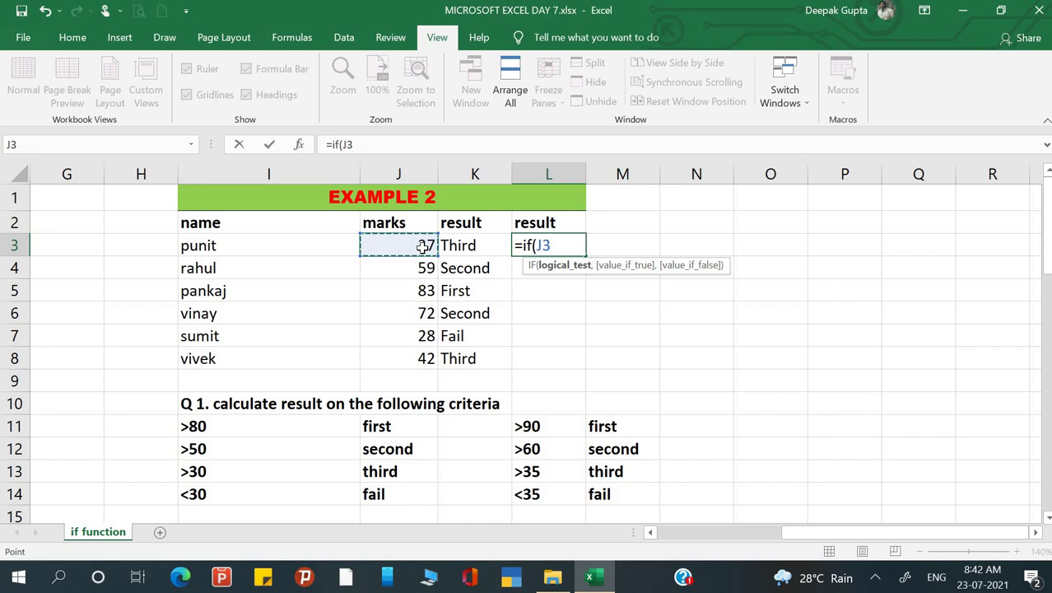
text(>90,)
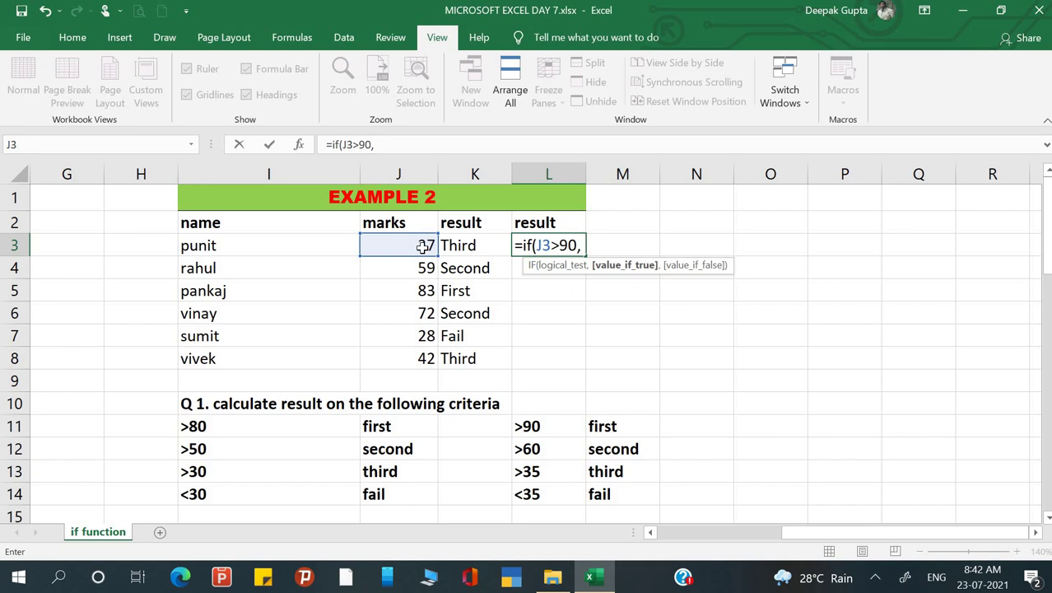
text("First",)
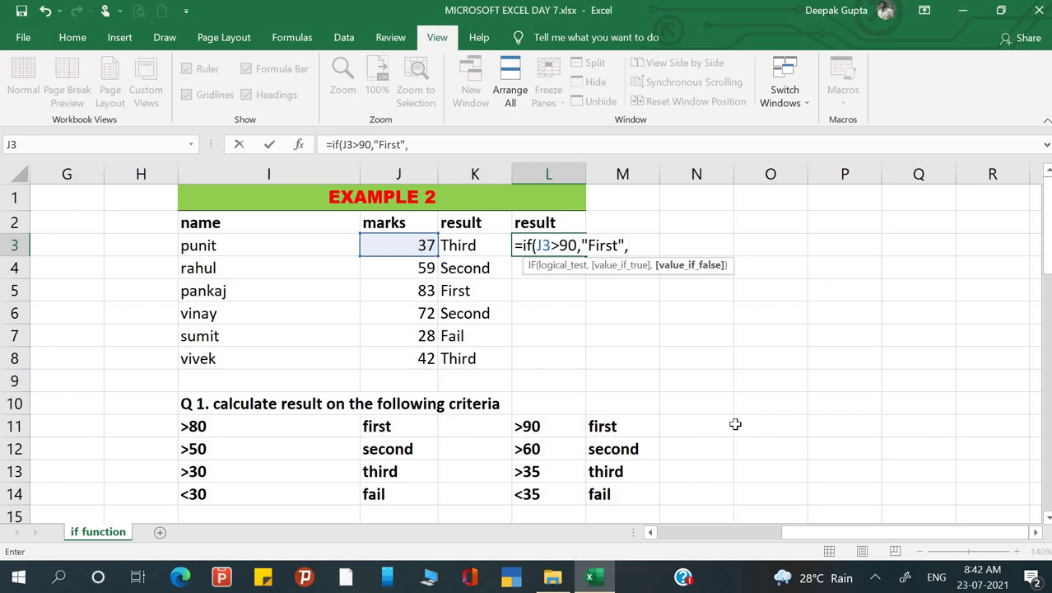
Step: Nest a second IF as the false value in L3, returning "Second" when J3 is >60
text(if)
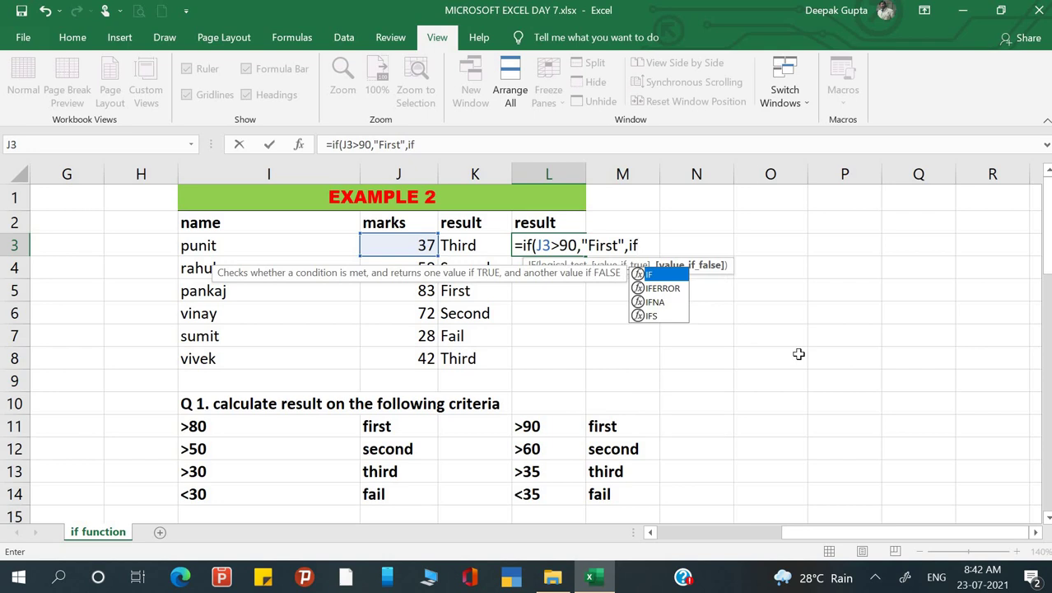
text(()
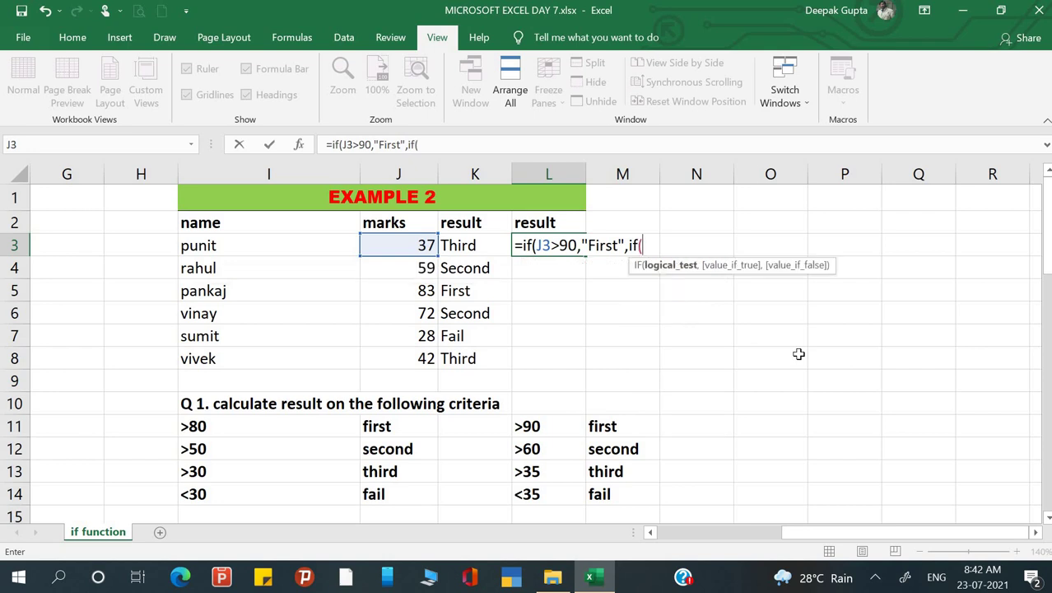
click(422, 251)
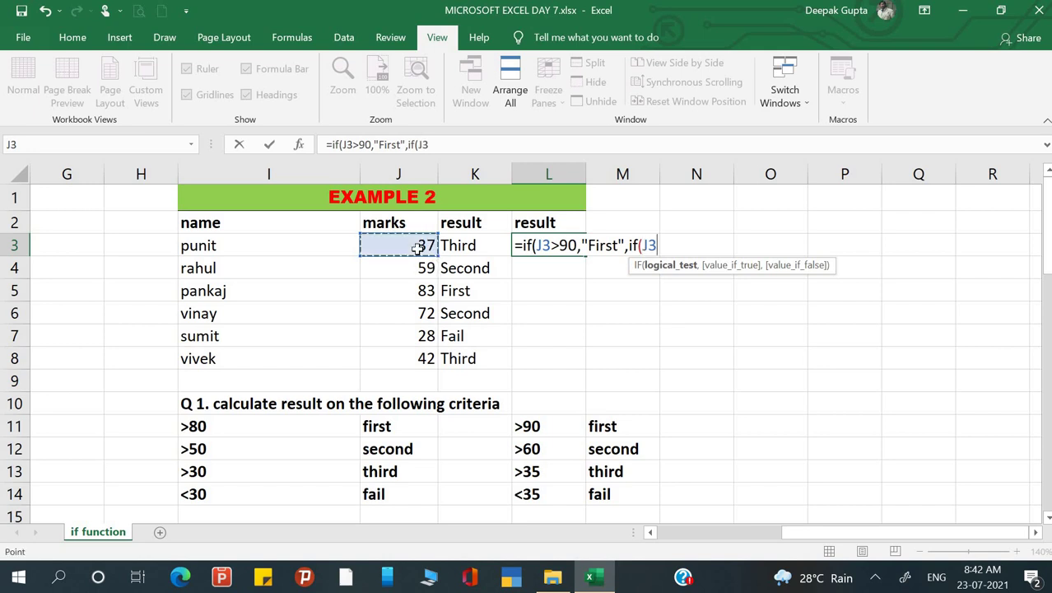
text(>60,)
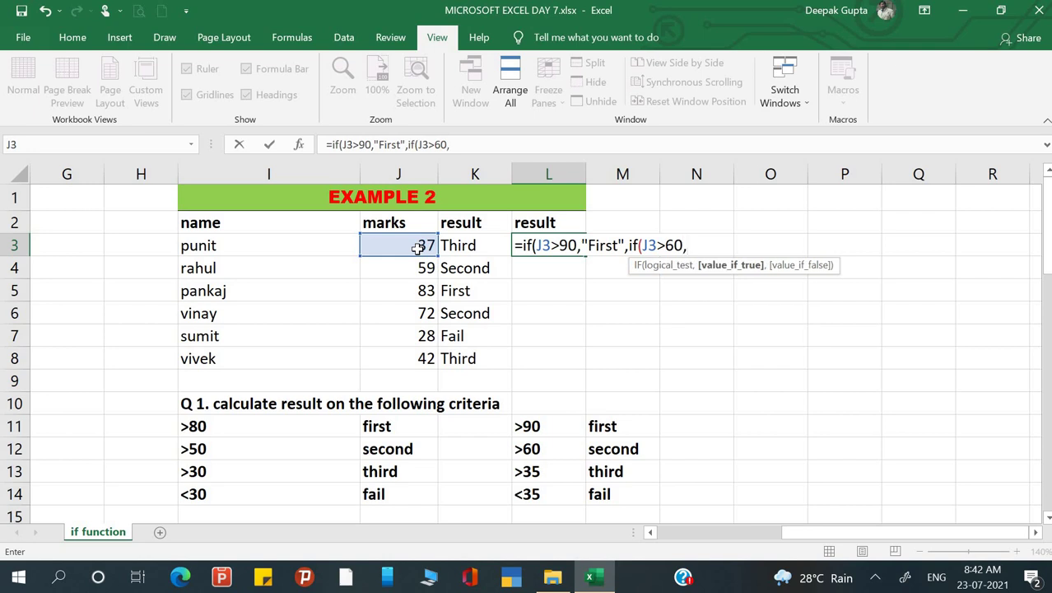
text("Second,)
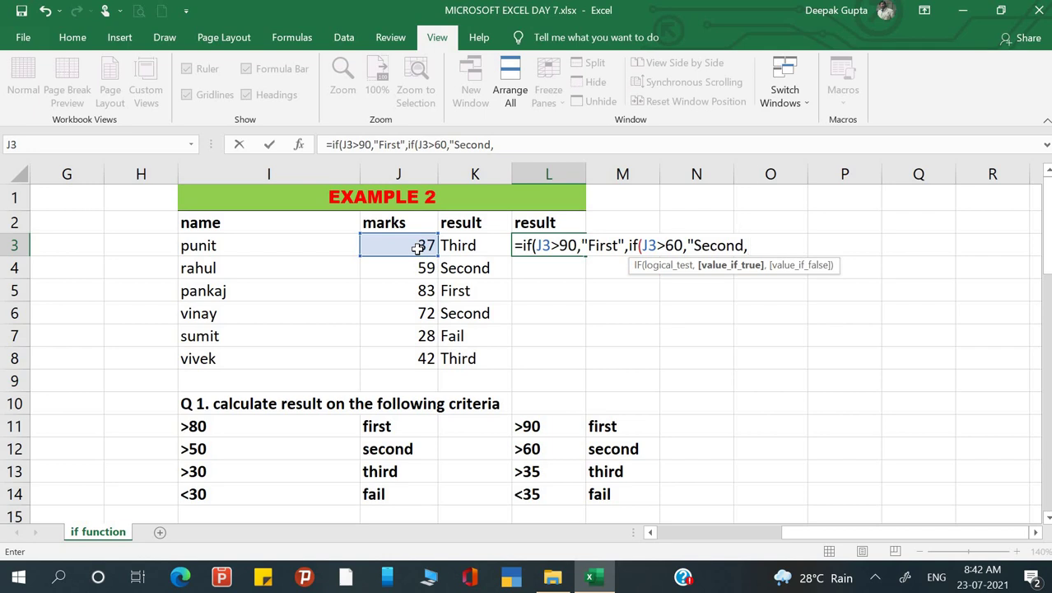
Step: Nest a third IF in L3 testing J3>35 with False as its true value and "Fail" otherwise, accepting the proposed formula correction
text(if()
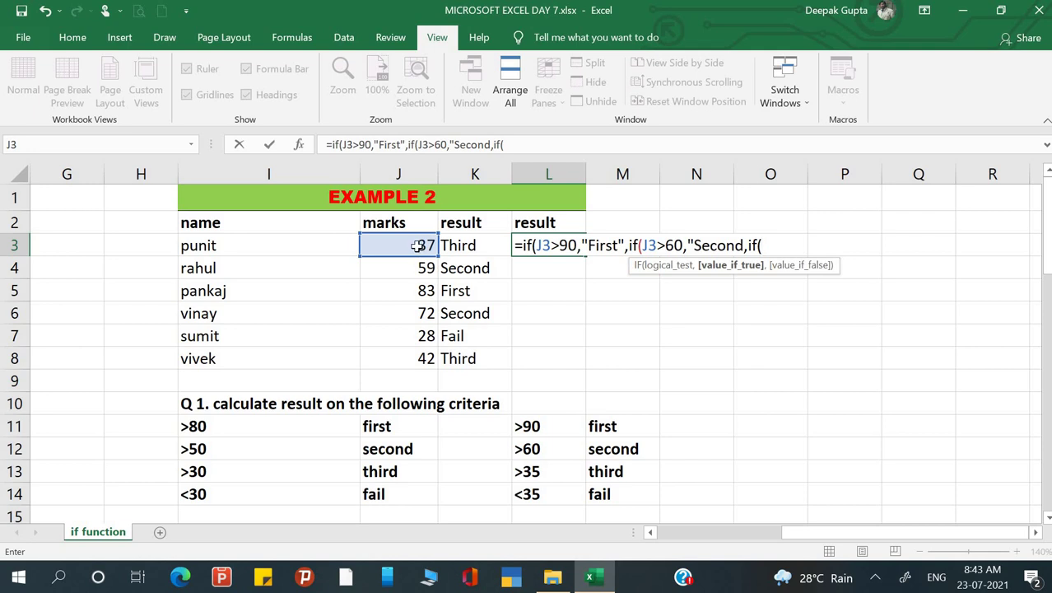
click(418, 245)
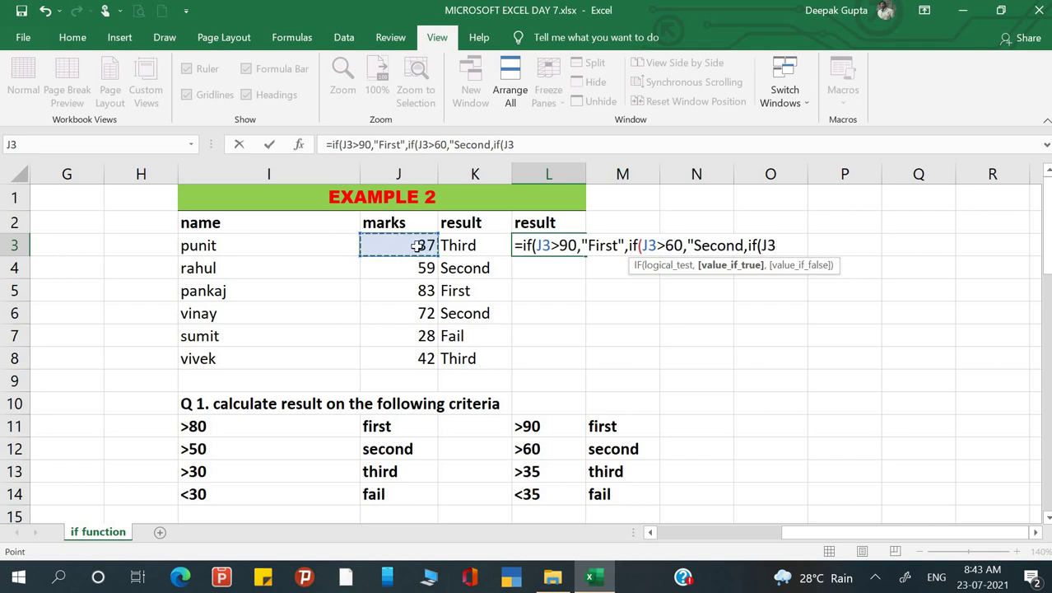
text(>35,)
text(F)
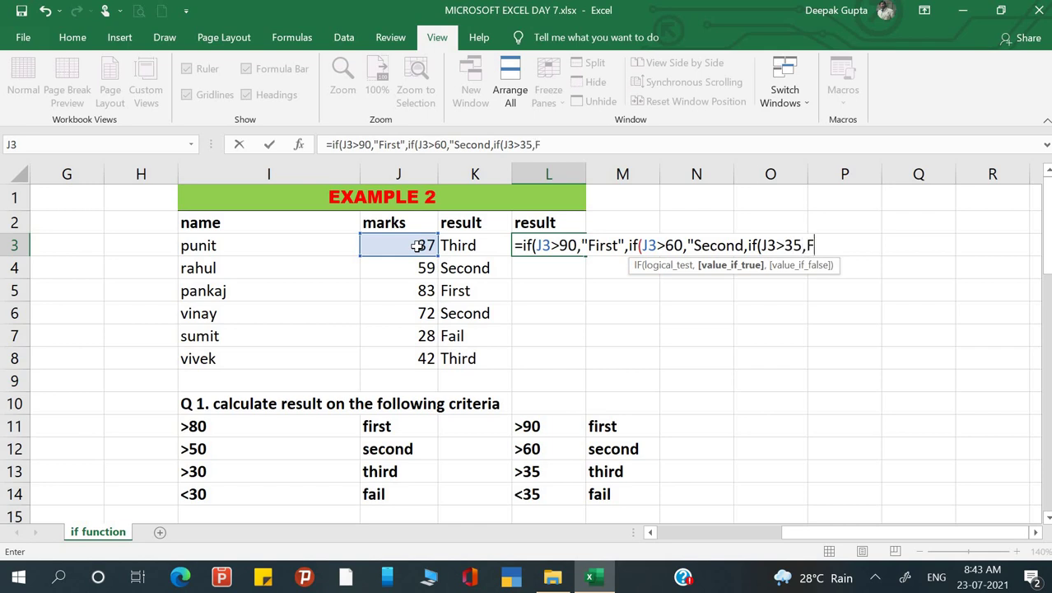
text(alse,)
text("Fai)
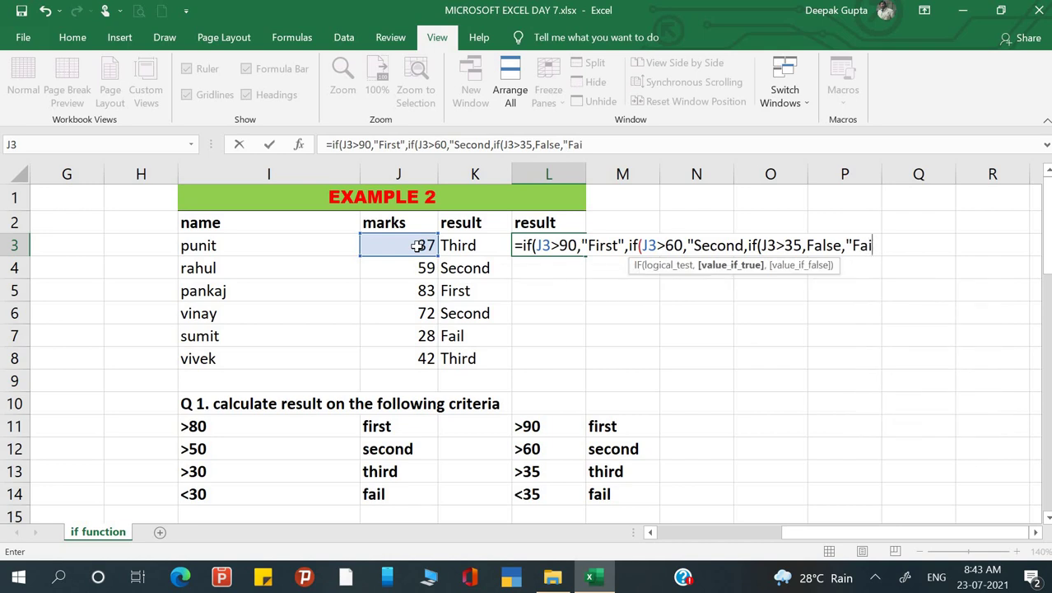
text(l"))))
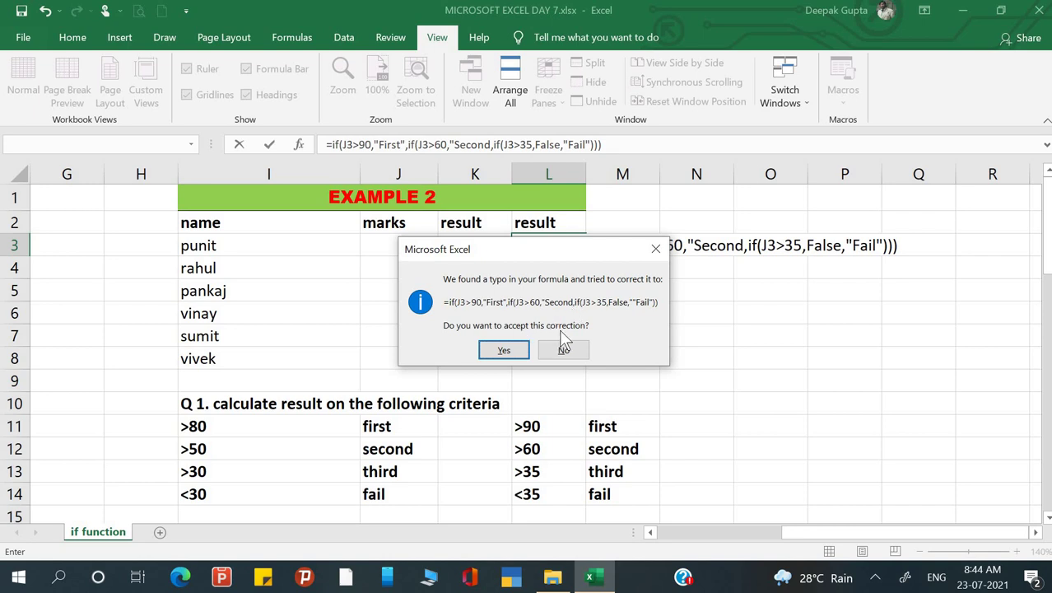
click(519, 350)
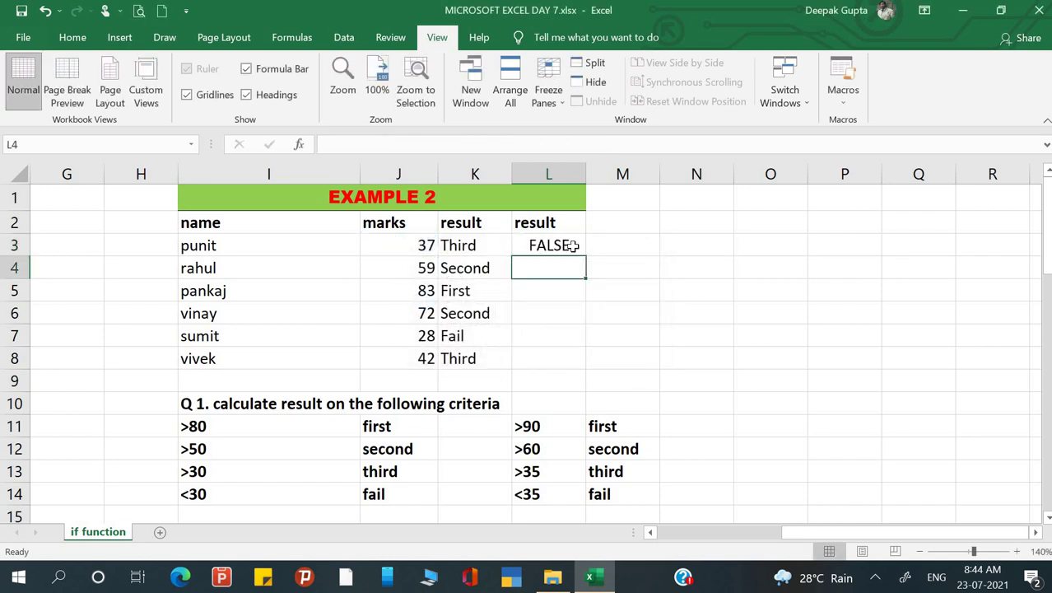
Step: Add the missing closing quotation mark after Second in the nested IF formula in L3
click(574, 246)
double_click(572, 246)
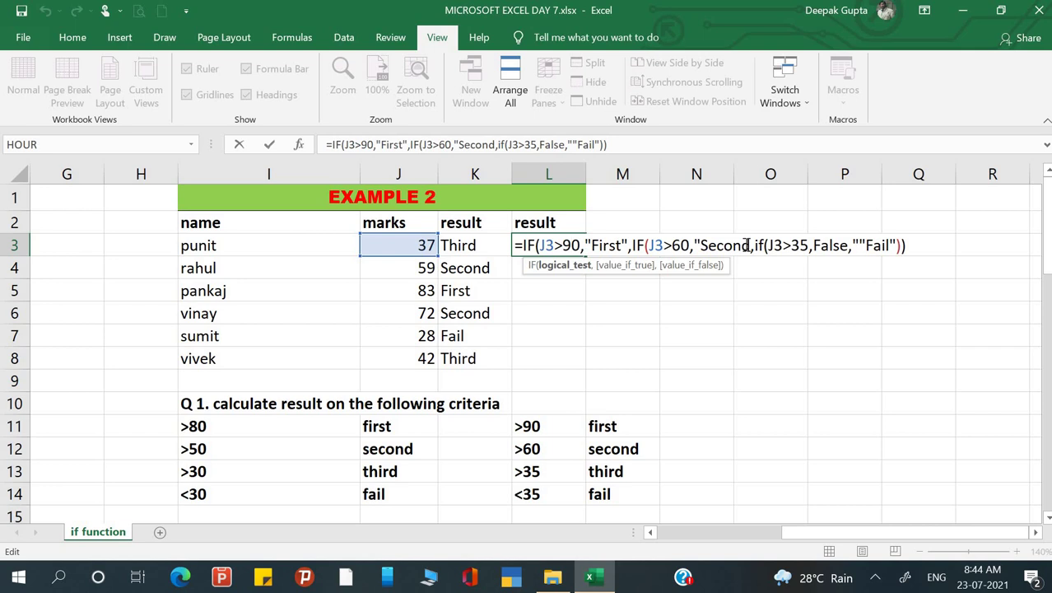
key(Return)
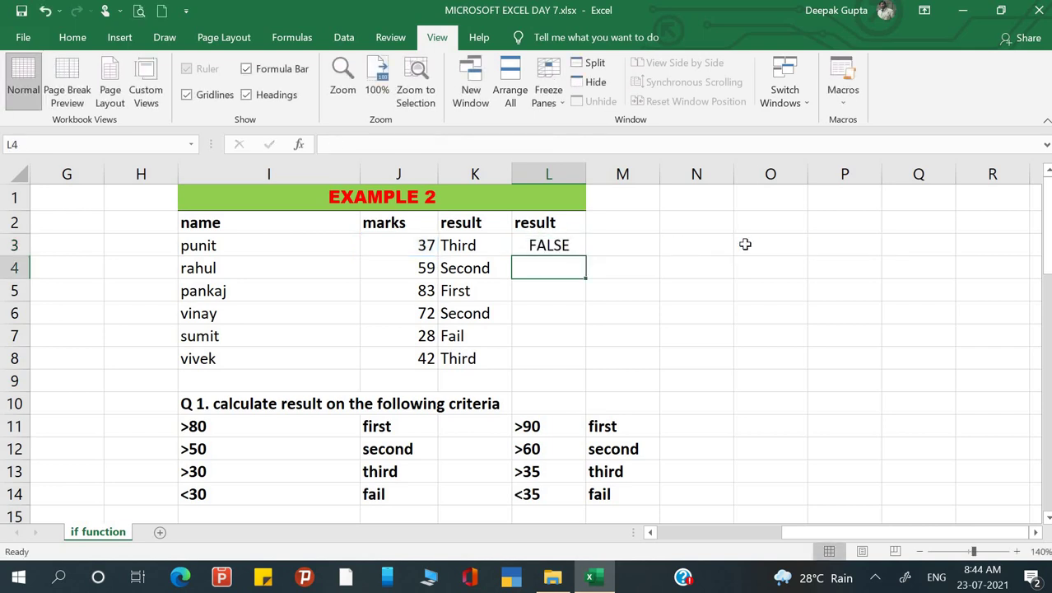
click(556, 241)
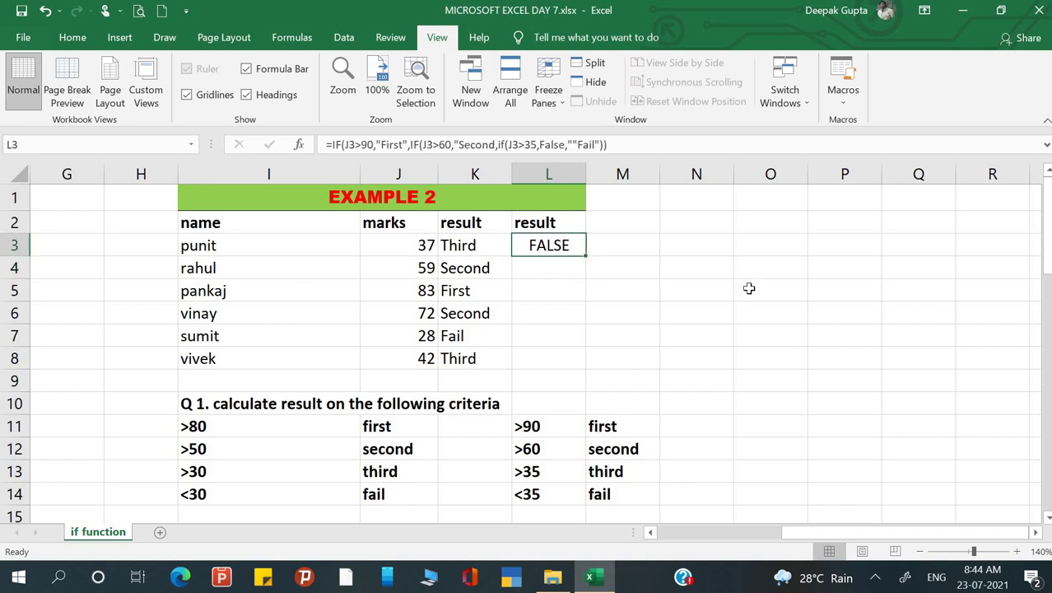
key(F2)
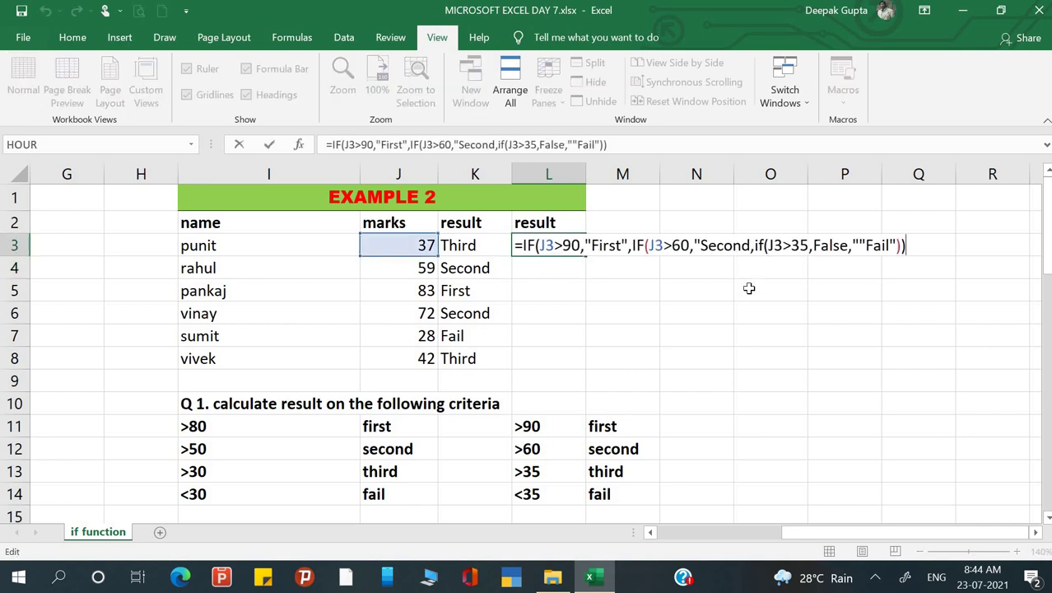
click(752, 246)
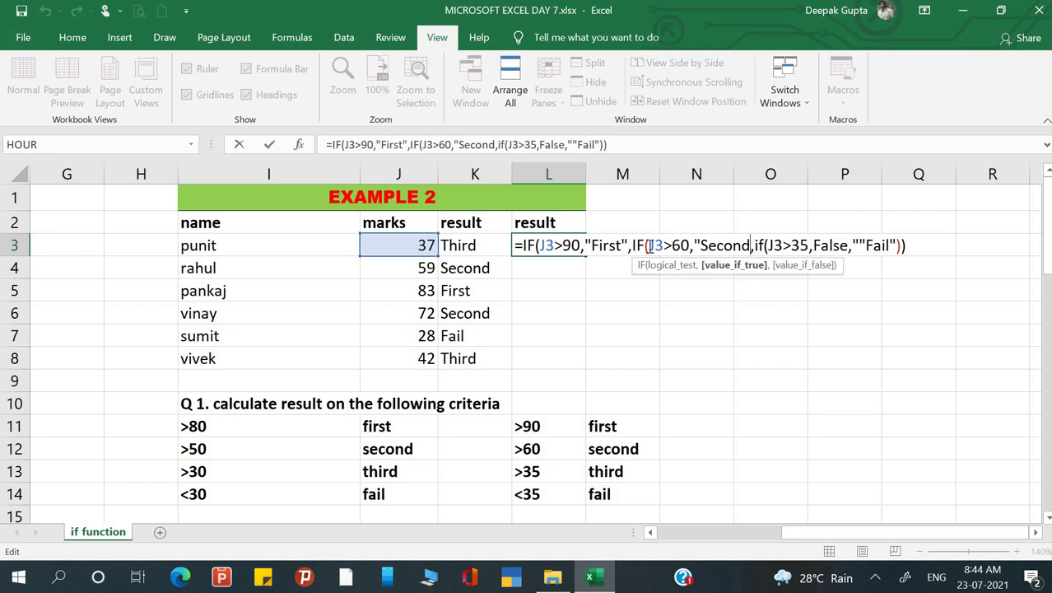
text(")
Step: Enclose False, the true value of the third IF in L3, in quotation marks and commit the formula
key(Right)
key(Right)
key(Right)
key(Right)
key(Right)
key(Right)
key(Right)
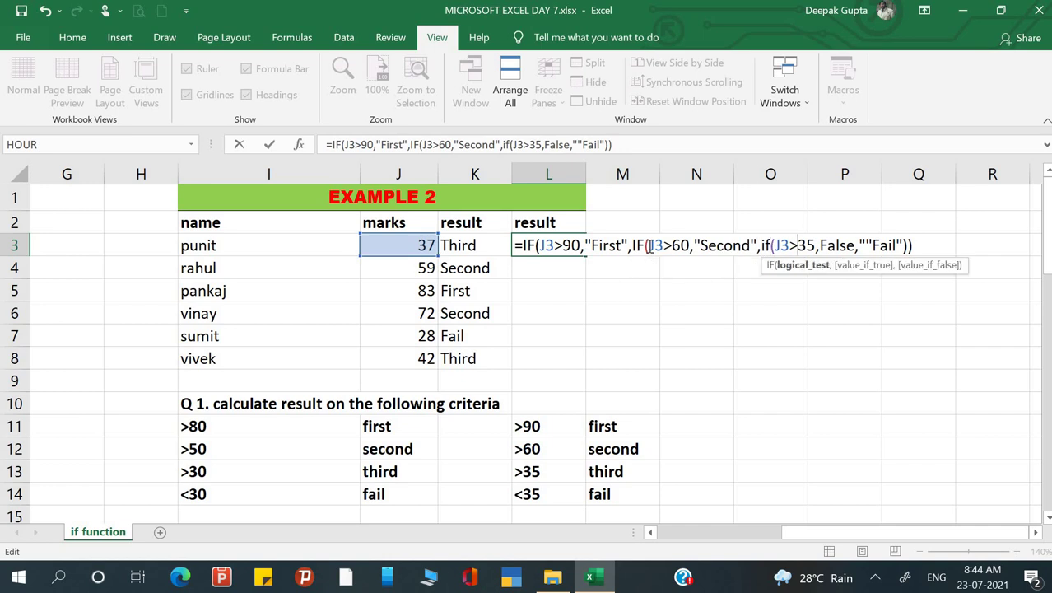
key(Right)
key(Right)
key(Right)
text(")
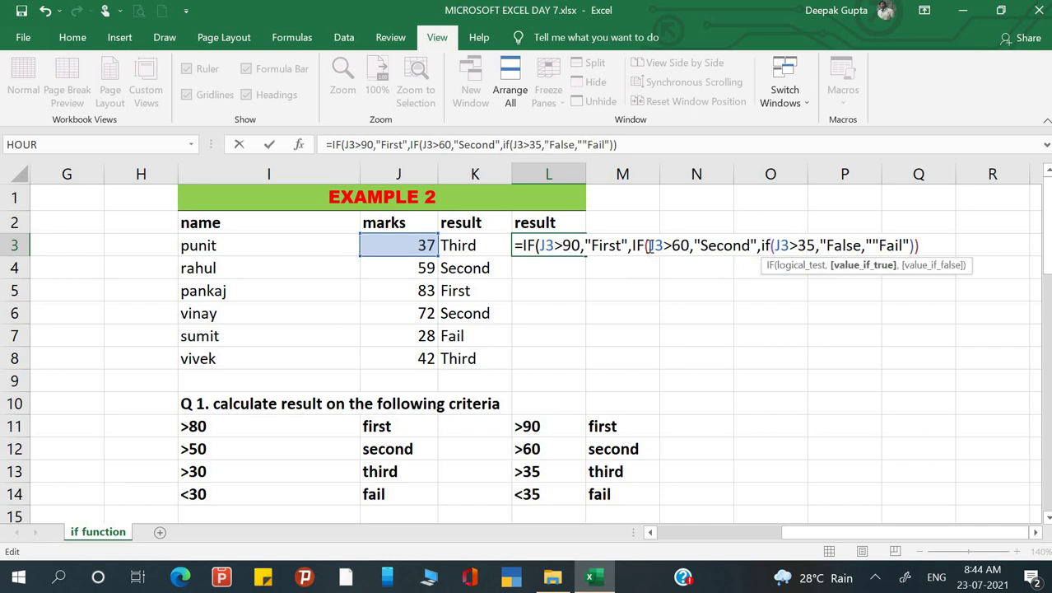
key(Right)
key(Right)
key(Right)
key(Right)
key(Right)
text(")
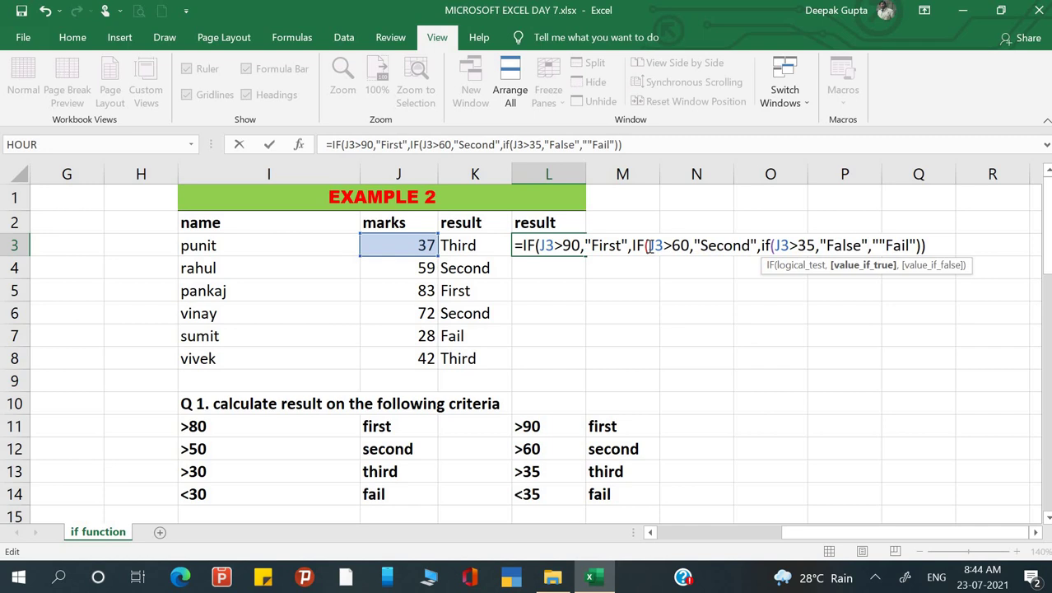
key(Return)
key(Return)
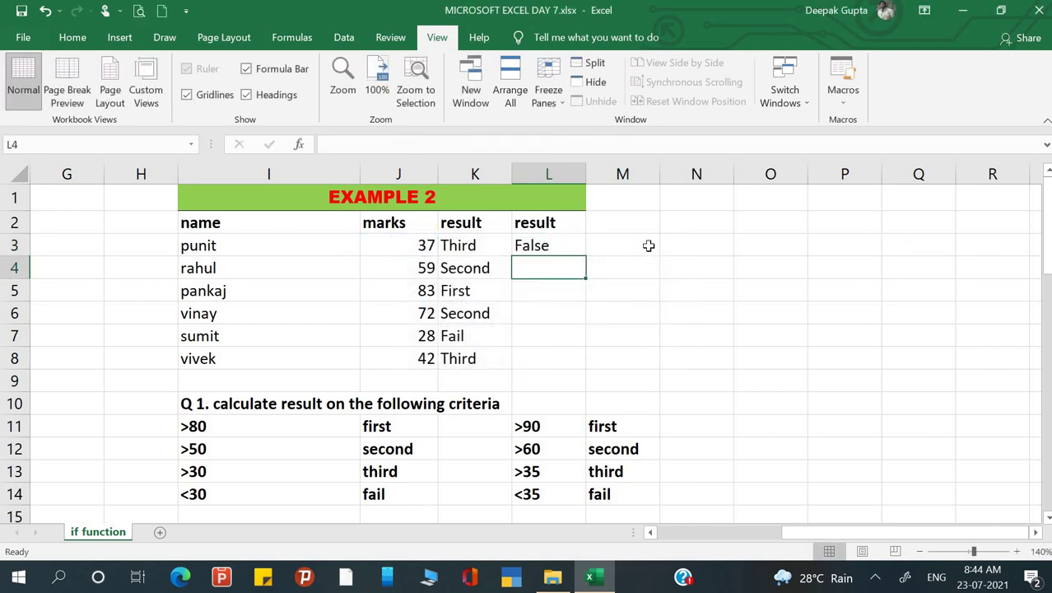
Step: Replace the true value of the J3>35 test in the L3 formula with Third
key(Up)
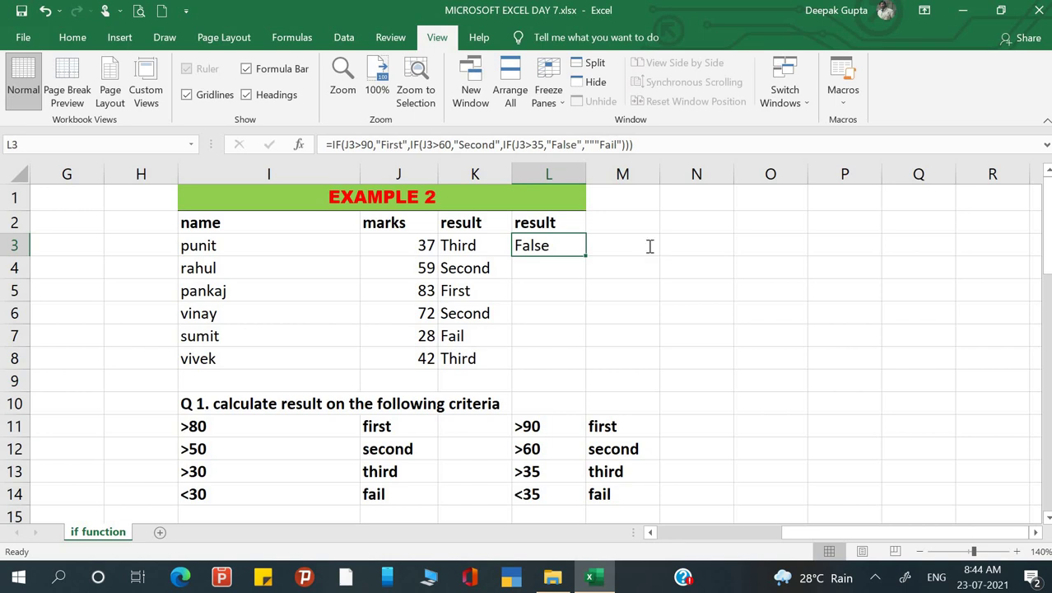
key(F2)
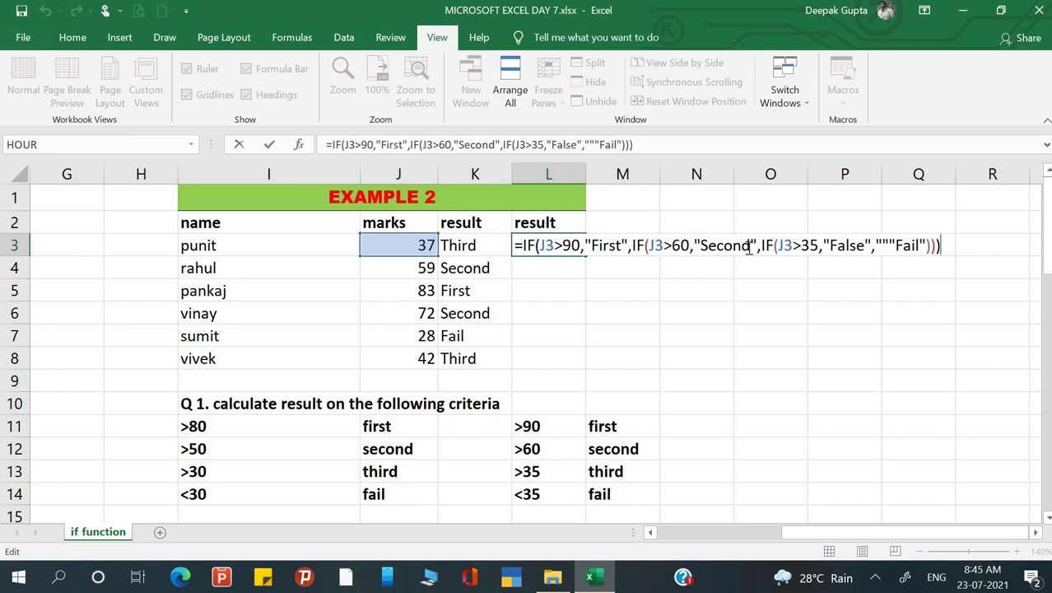
click(860, 247)
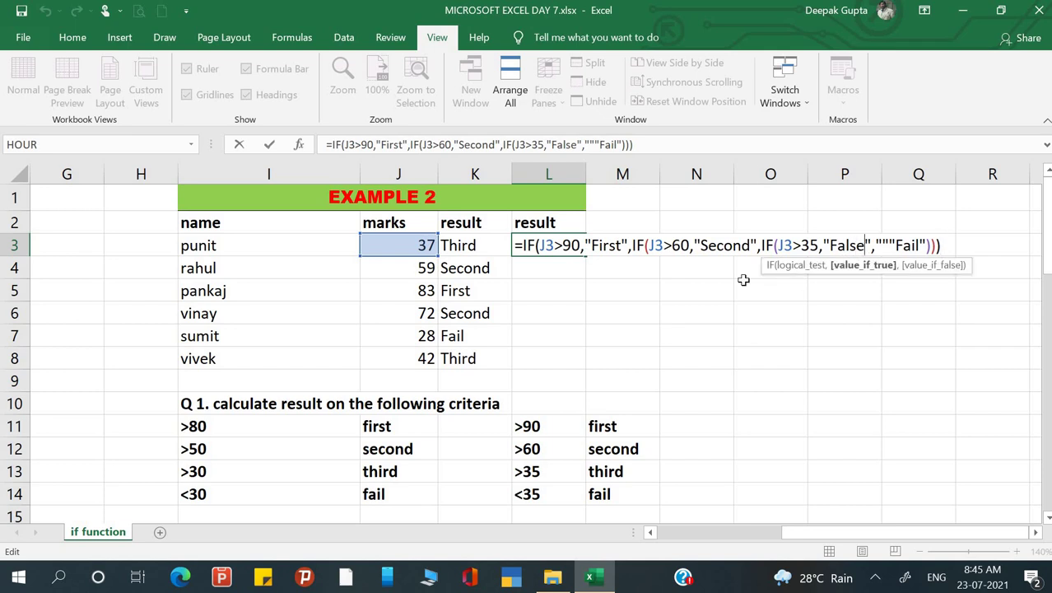
key(BackSpace)
key(BackSpace)
key(BackSpace)
key(BackSpace)
key(BackSpace)
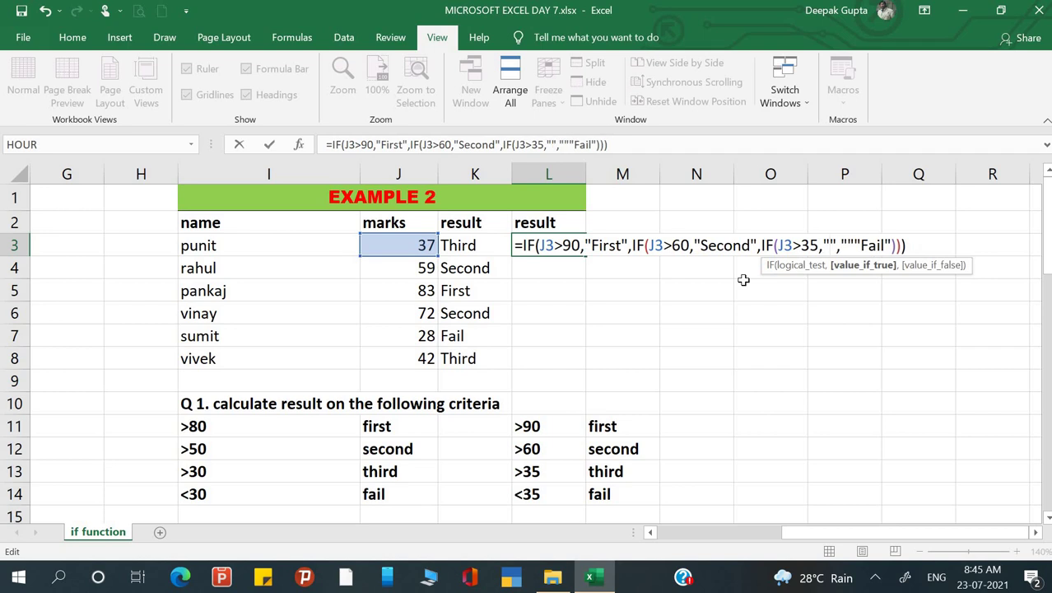
text(Pass)
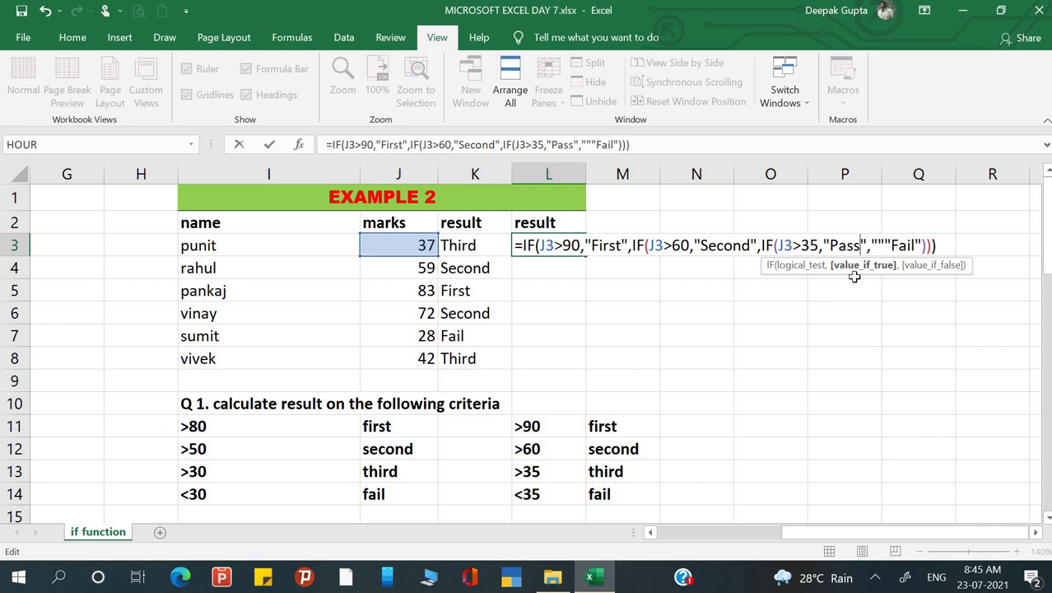
key(BackSpace)
key(BackSpace)
key(BackSpace)
key(BackSpace)
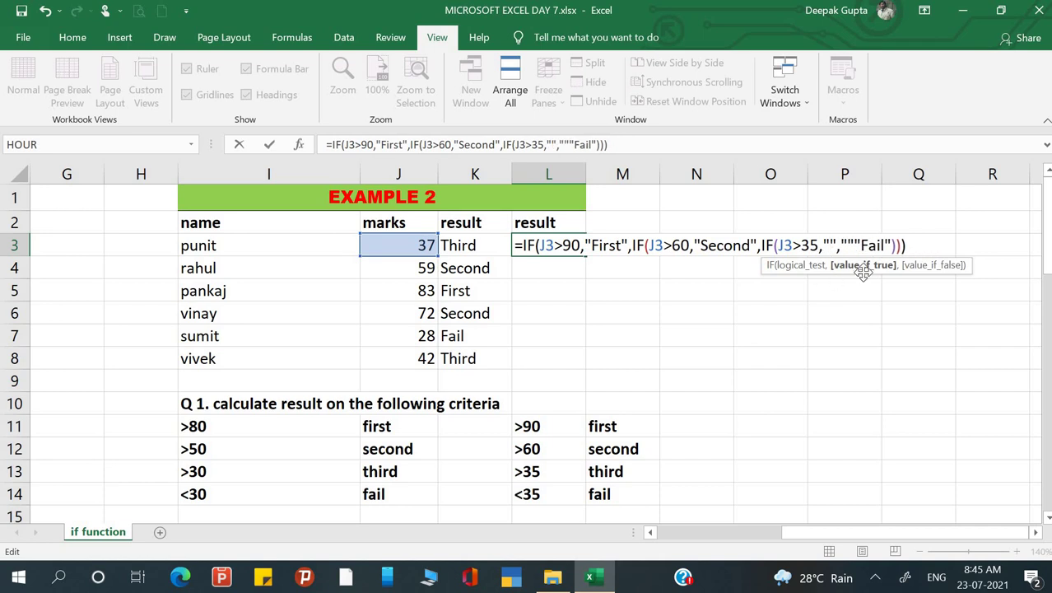
text(Thi)
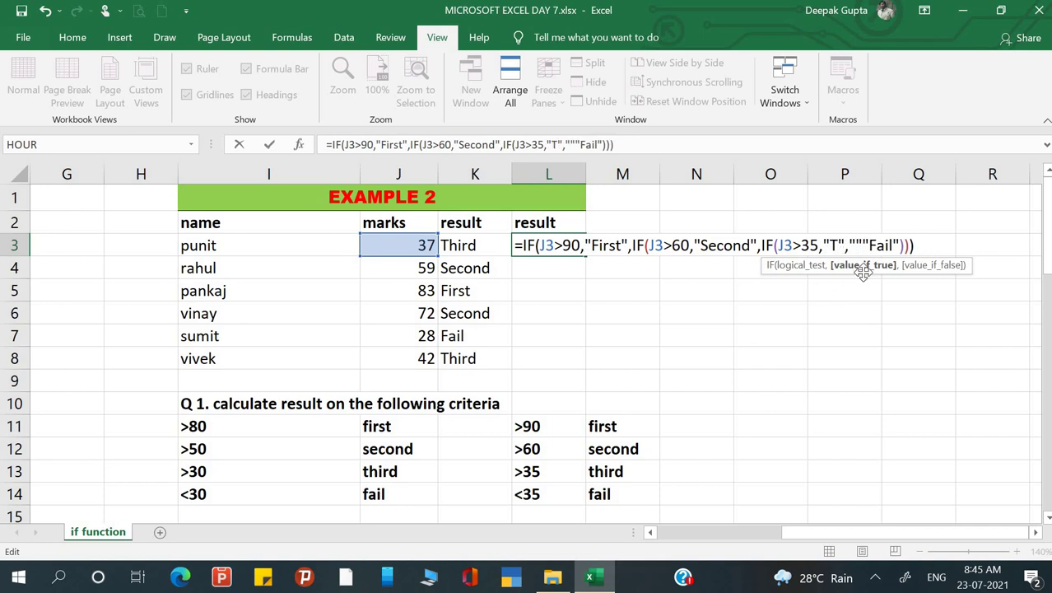
text(rd)
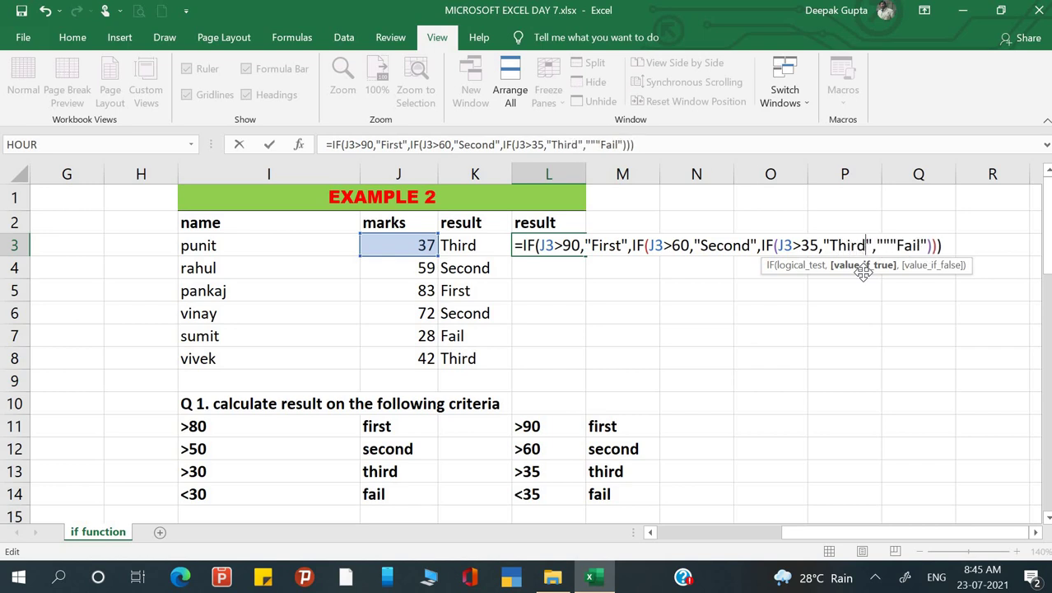
Step: Remove the closing quotation mark after Second and both around Third in L3, and try to commit the formula without the proposed correction
click(756, 245)
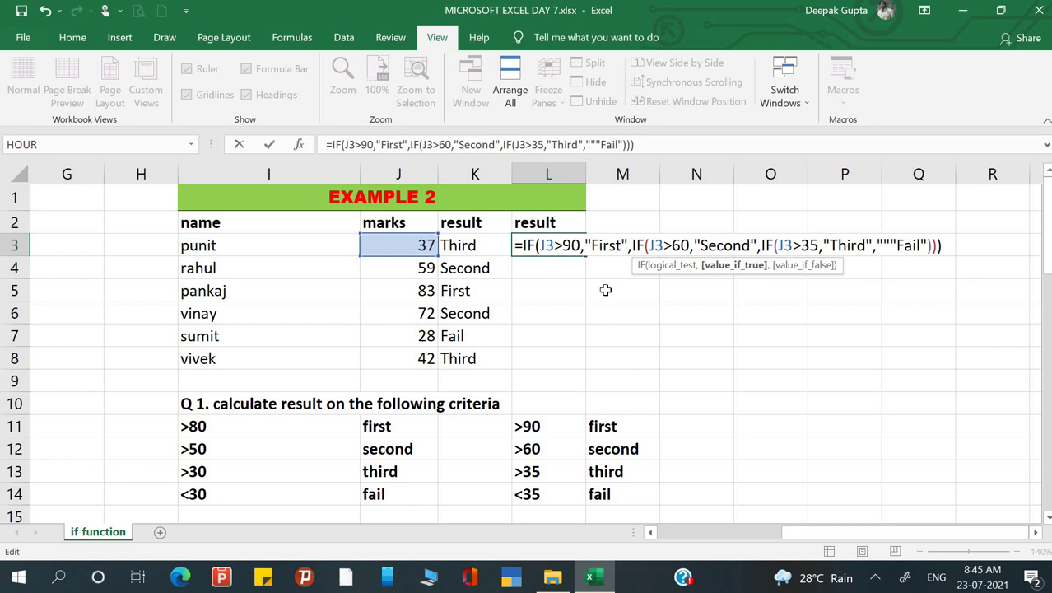
key(BackSpace)
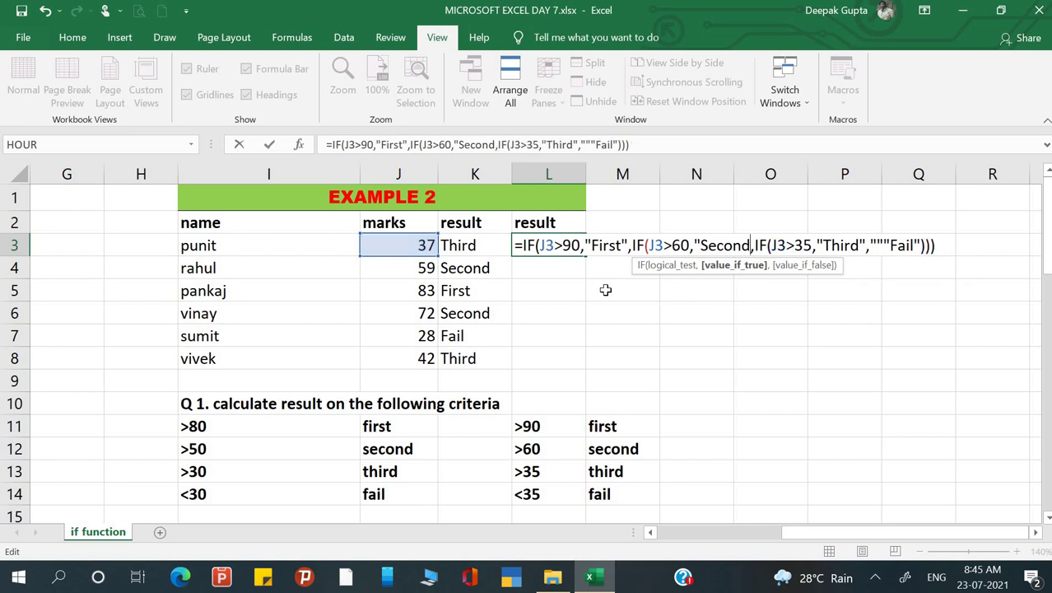
click(823, 246)
key(BackSpace)
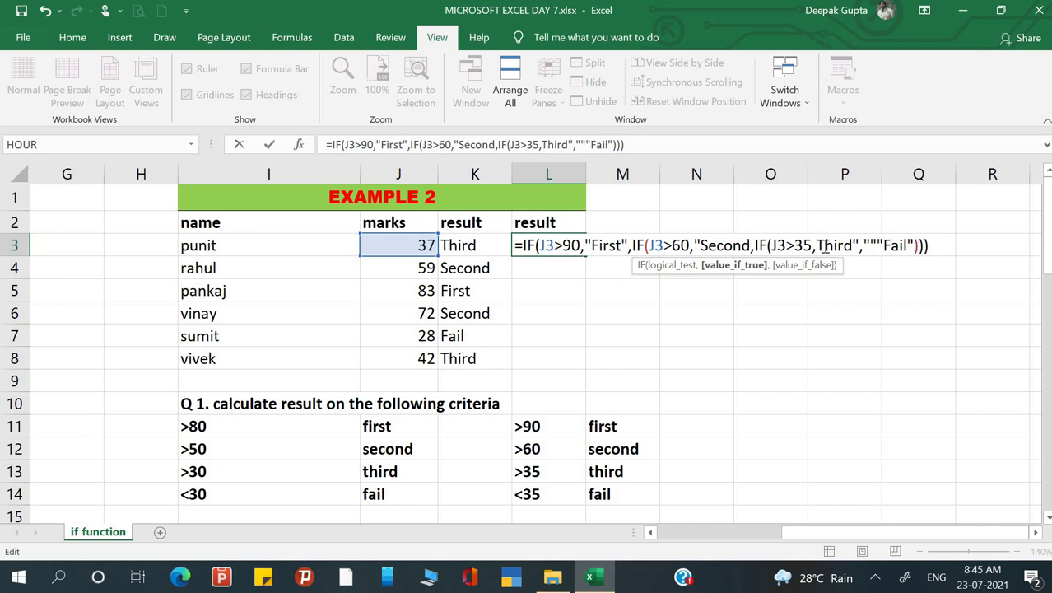
key(Right)
key(Right)
key(Right)
key(Right)
key(Right)
key(Right)
key(Right)
key(Left)
key(BackSpace)
key(Return)
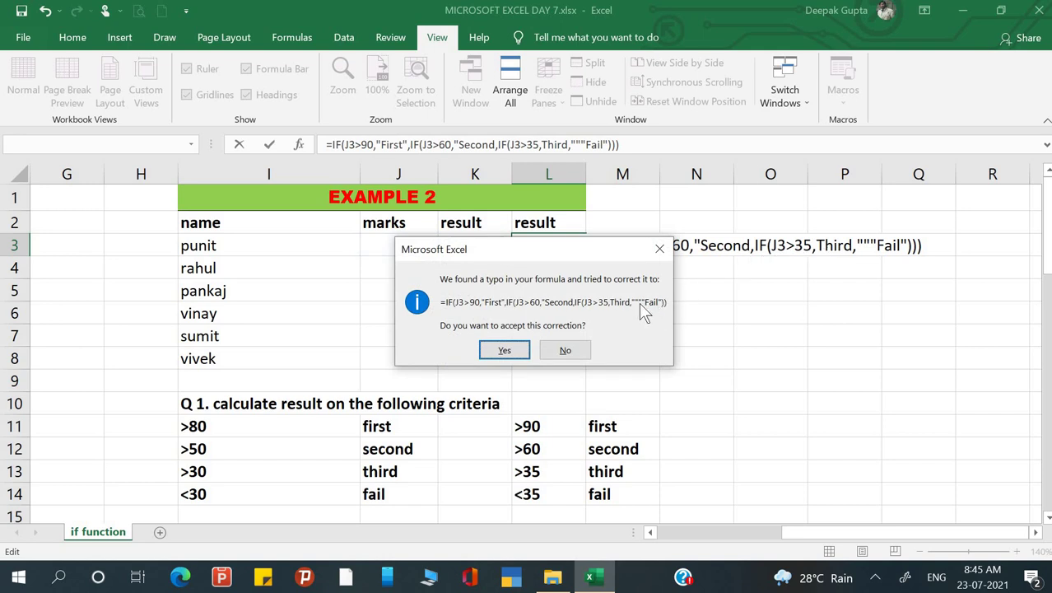
click(659, 249)
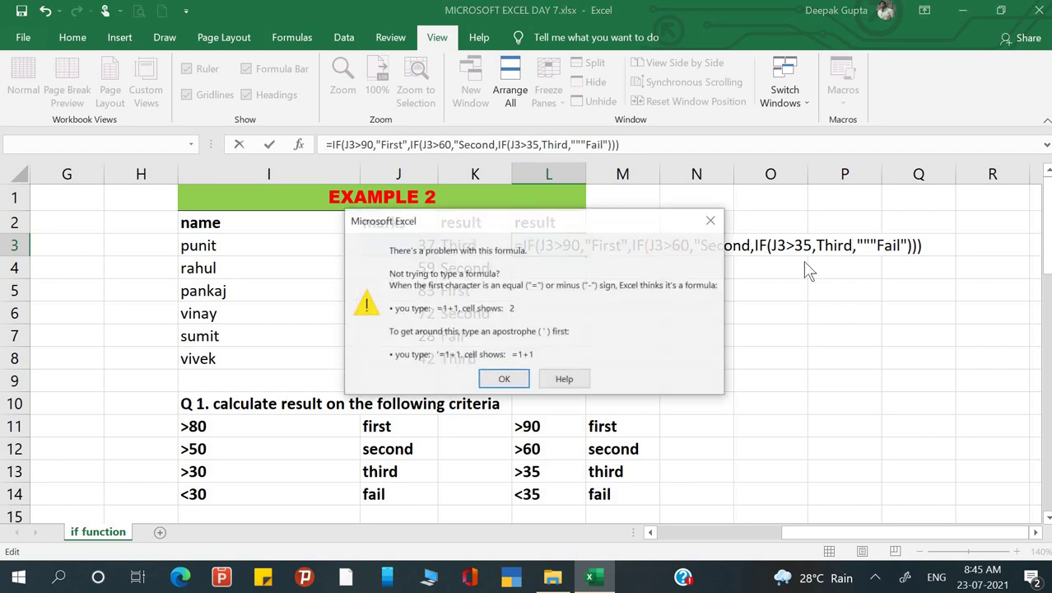
click(504, 379)
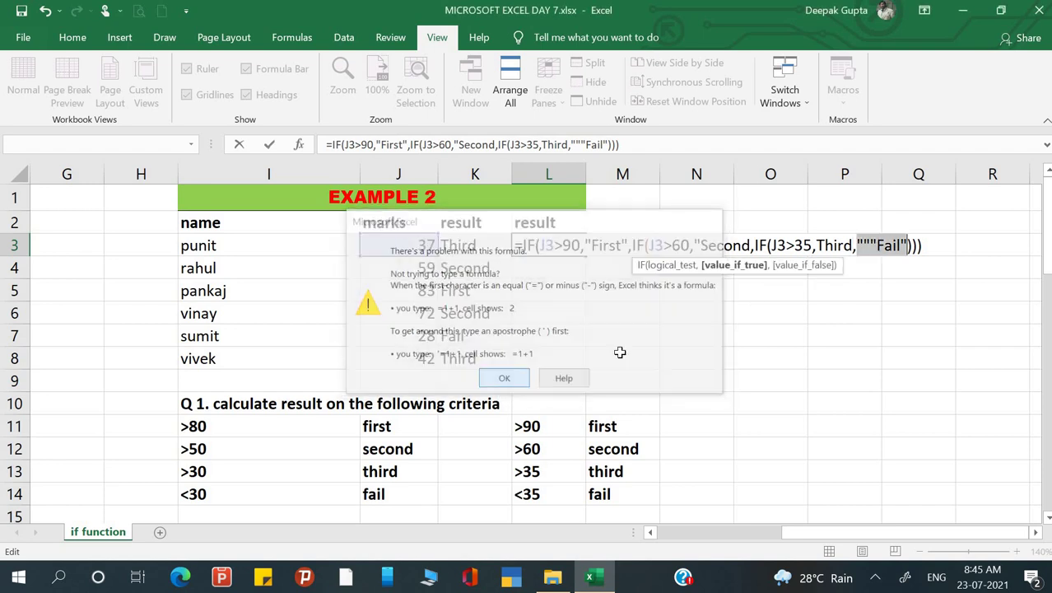
Step: Delete the two extra quotation marks before Fail in the L3 formula and commit it with the proposed correction
click(878, 247)
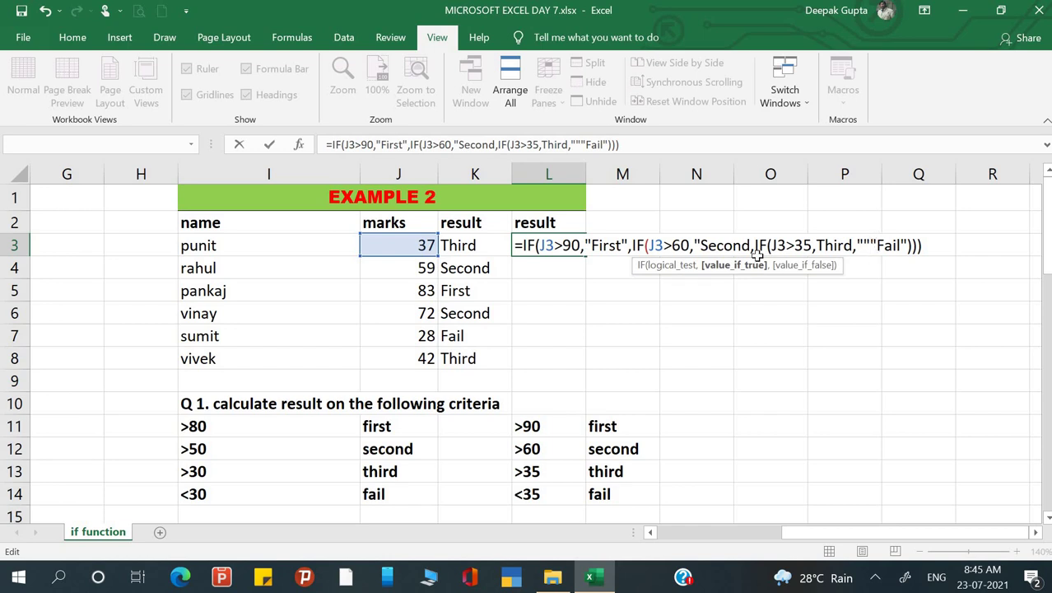
key(Delete)
key(BackSpace)
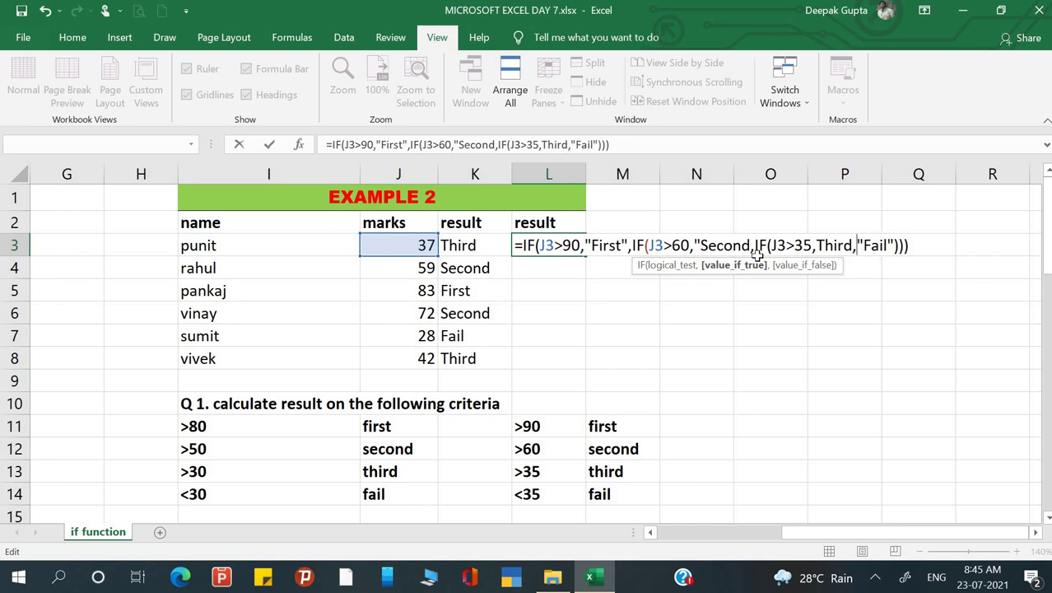
key(Return)
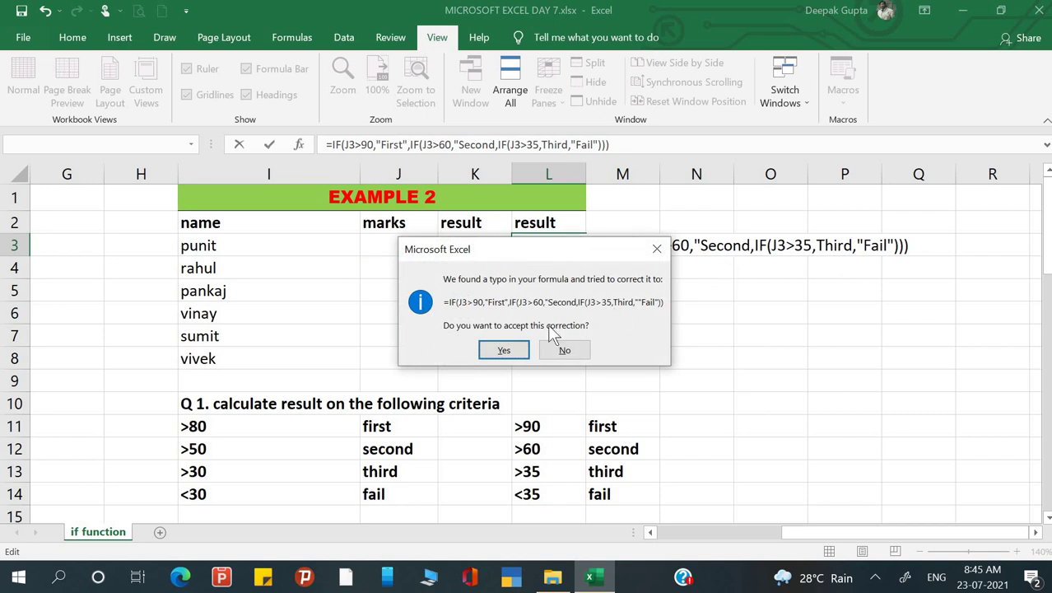
key(Return)
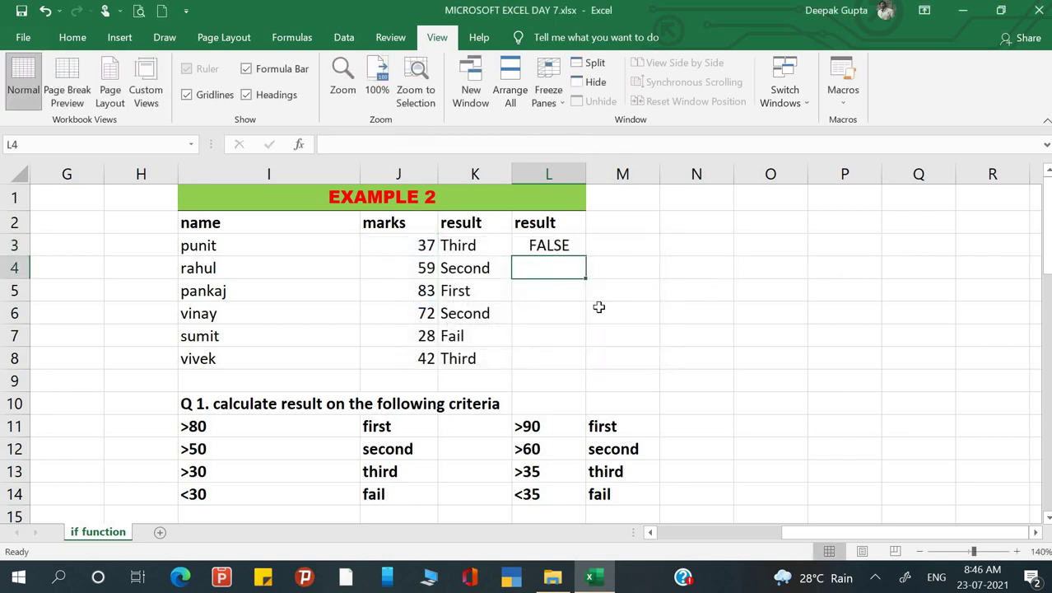
Step: Add the missing closing quotation mark after Second in the L3 formula
click(555, 247)
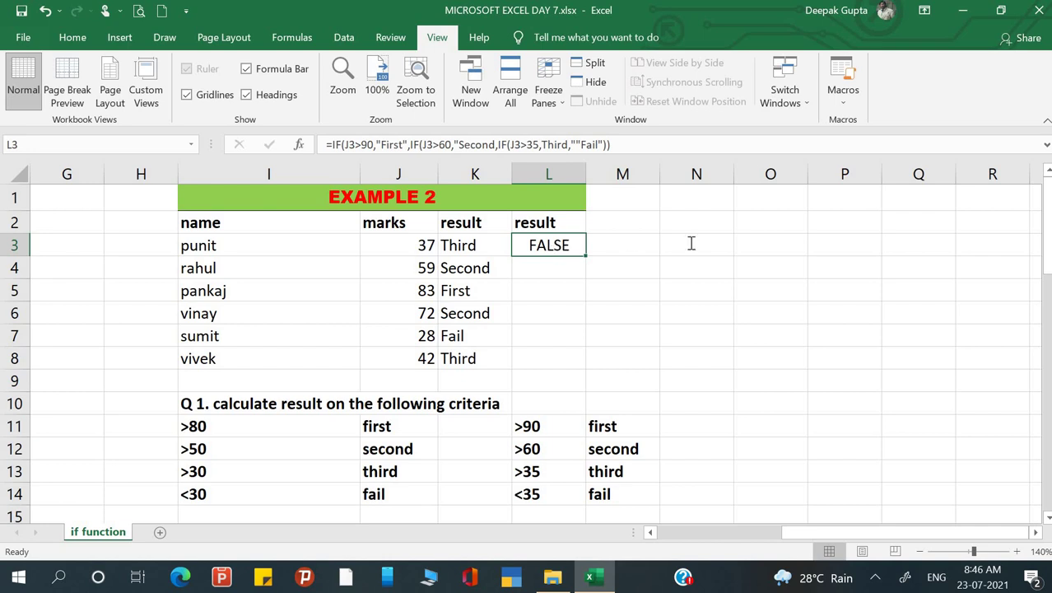
key(F2)
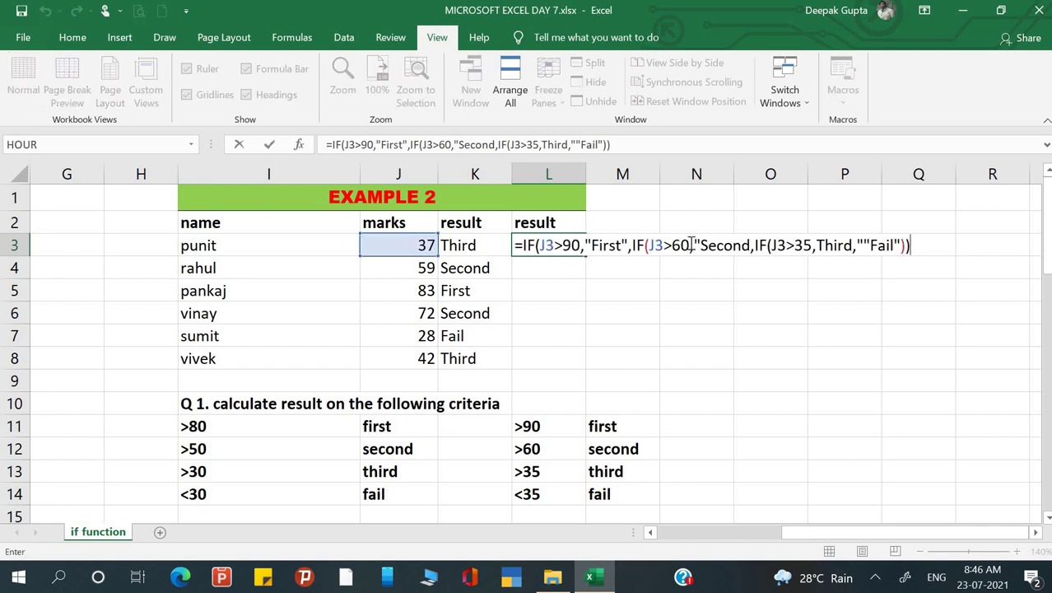
click(751, 245)
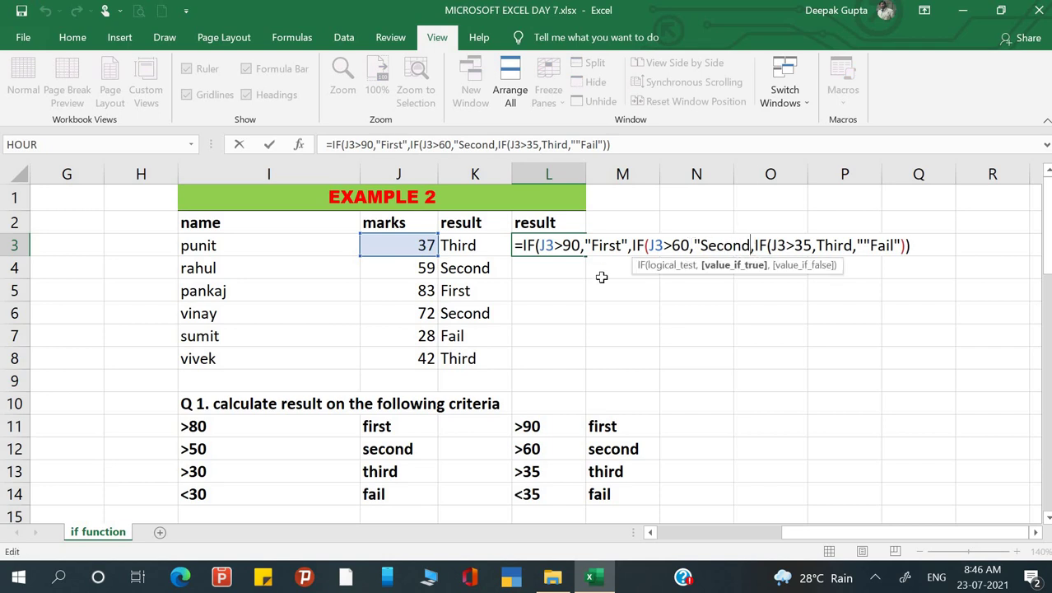
text(")
Step: Enclose Third, the true value of the J3>35 test in the L3 formula, in quotation marks
key(Right)
key(Right)
key(Right)
key(Right)
key(Right)
key(Right)
key(Right)
key(Right)
key(Right)
key(Right)
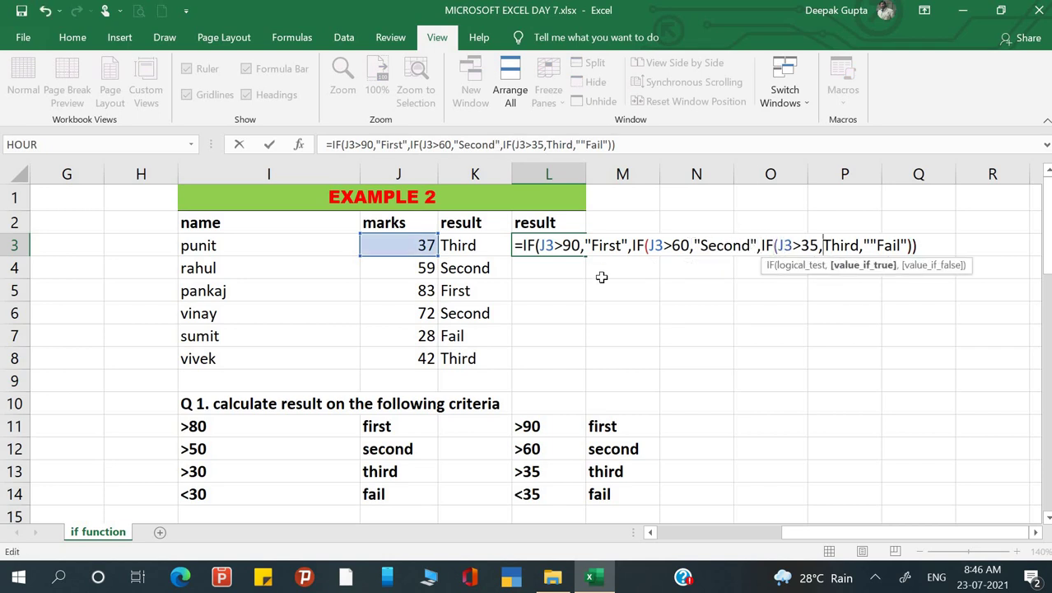
text(")
key(Right)
key(Right)
key(Right)
key(Right)
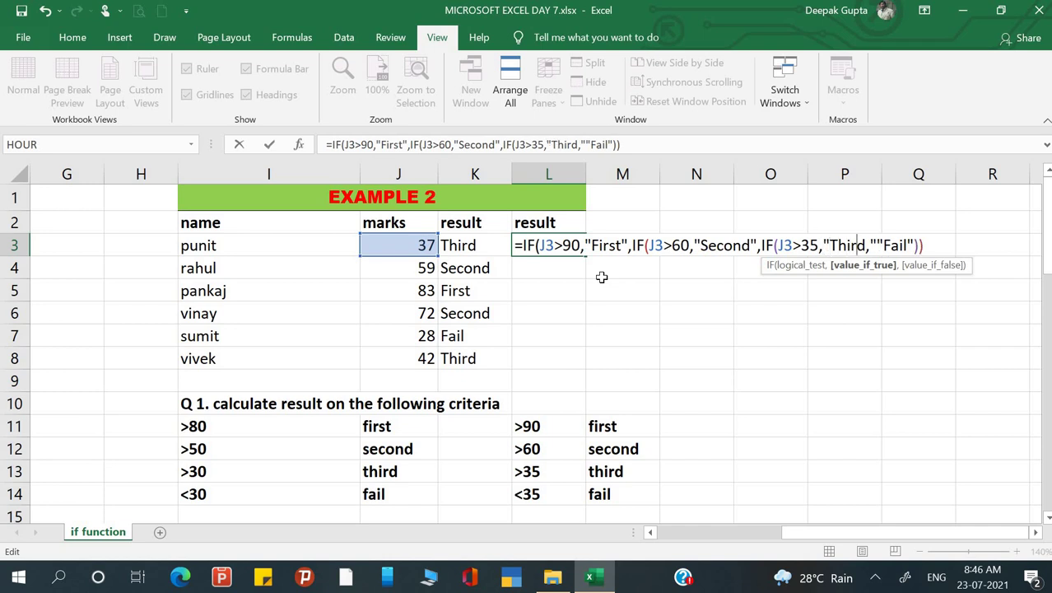
key(Right)
text(")
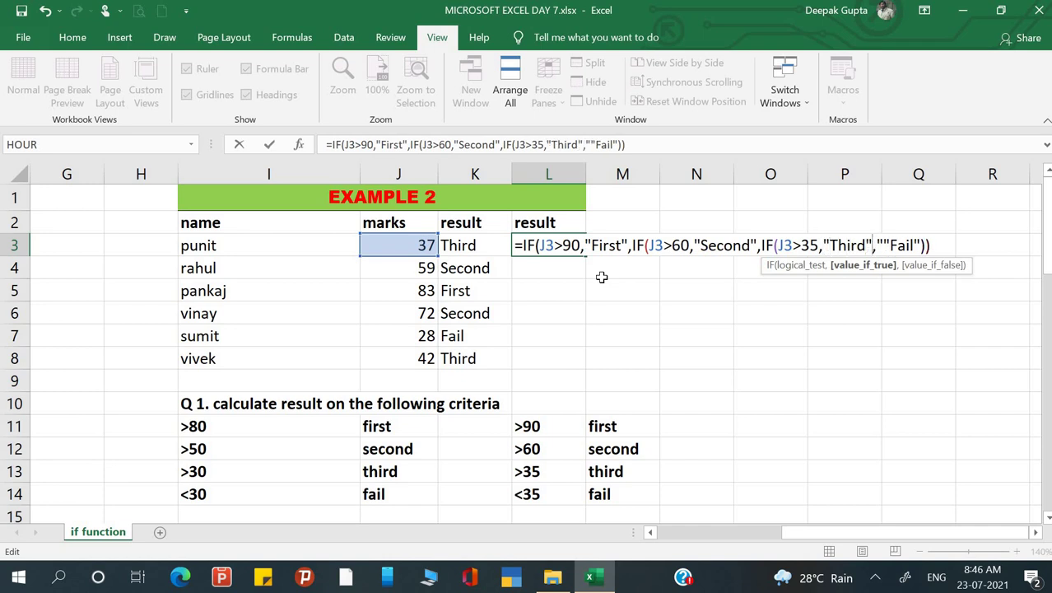
Step: Delete the extra quotation mark before Fail in the L3 formula and commit it with the proposed closing-bracket correction
key(Right)
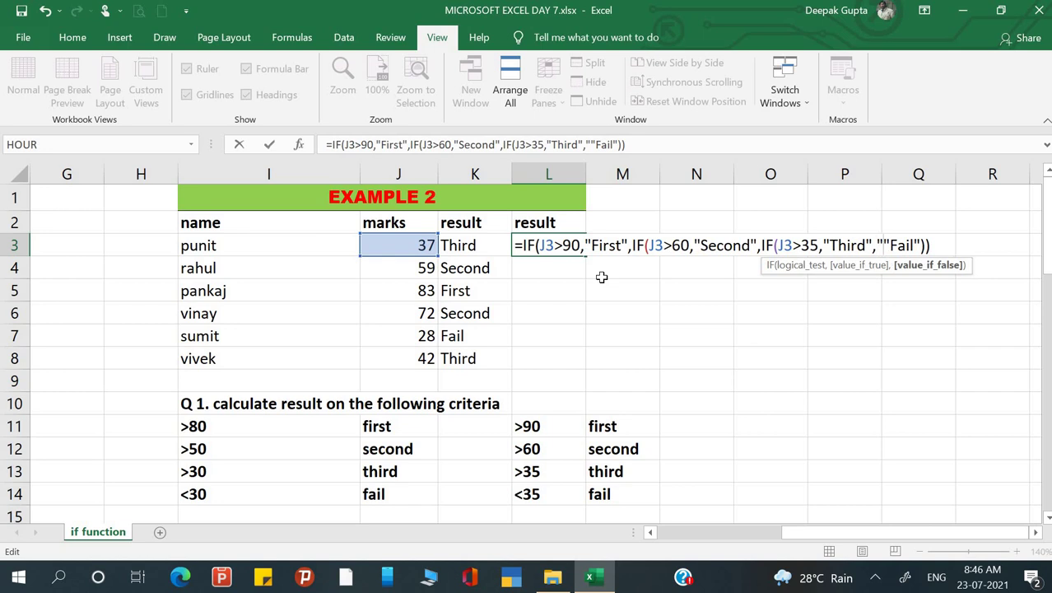
key(Delete)
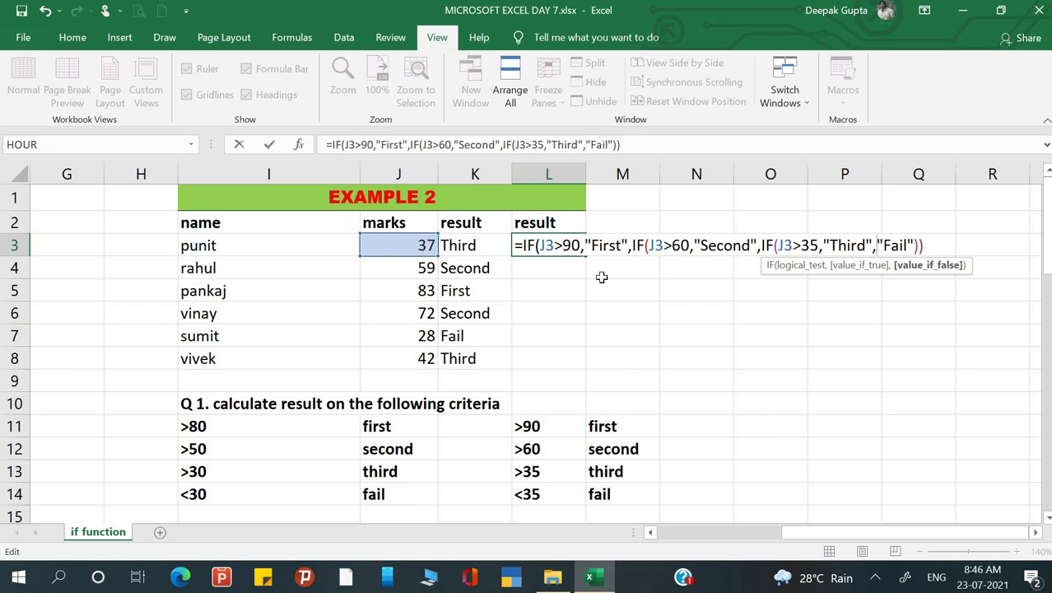
key(Return)
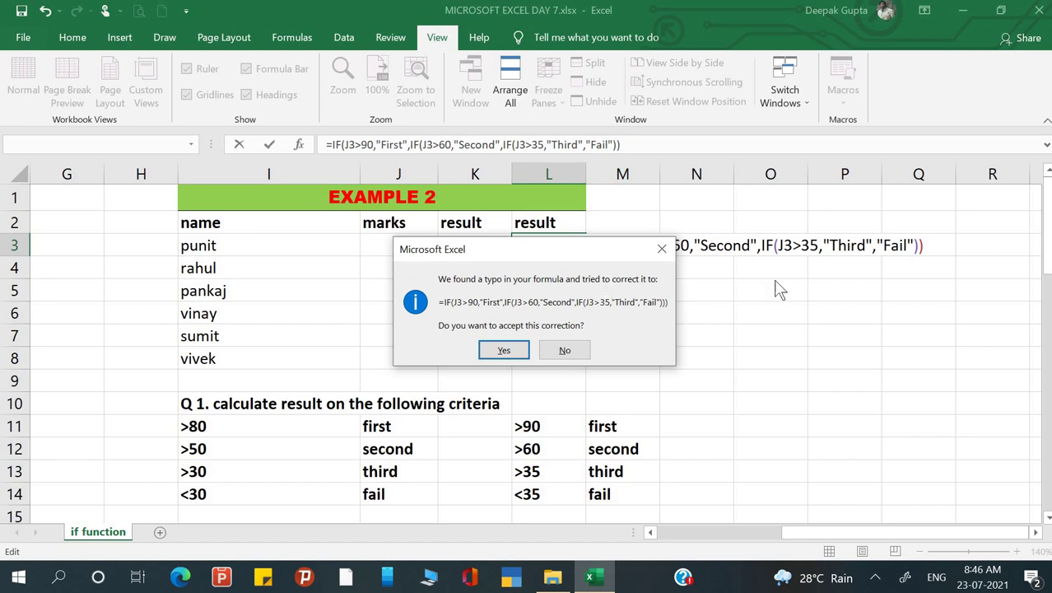
key(Return)
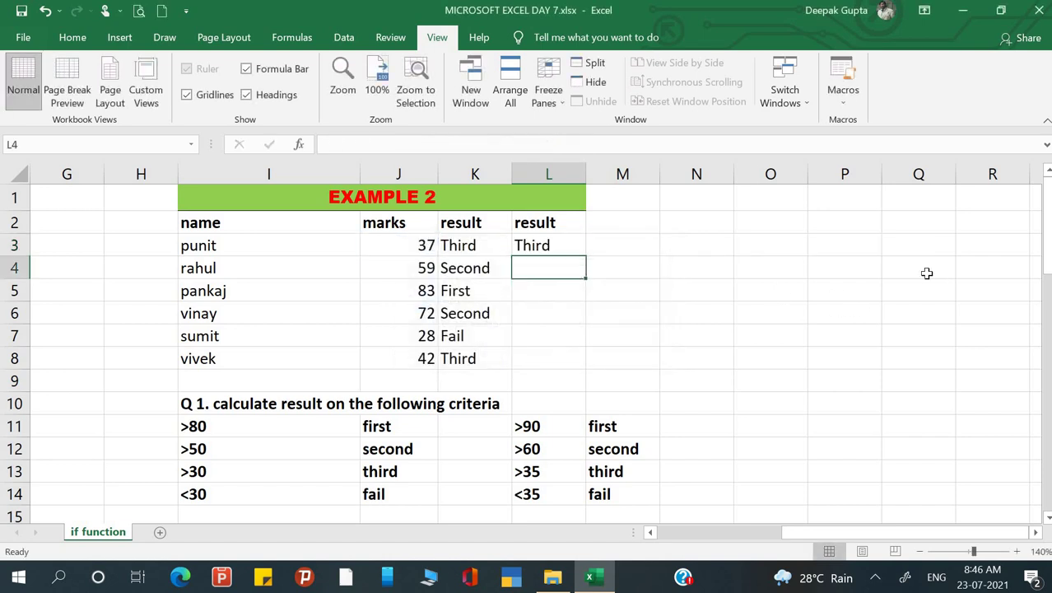
Step: Fill the L3 formula down through L8
click(573, 248)
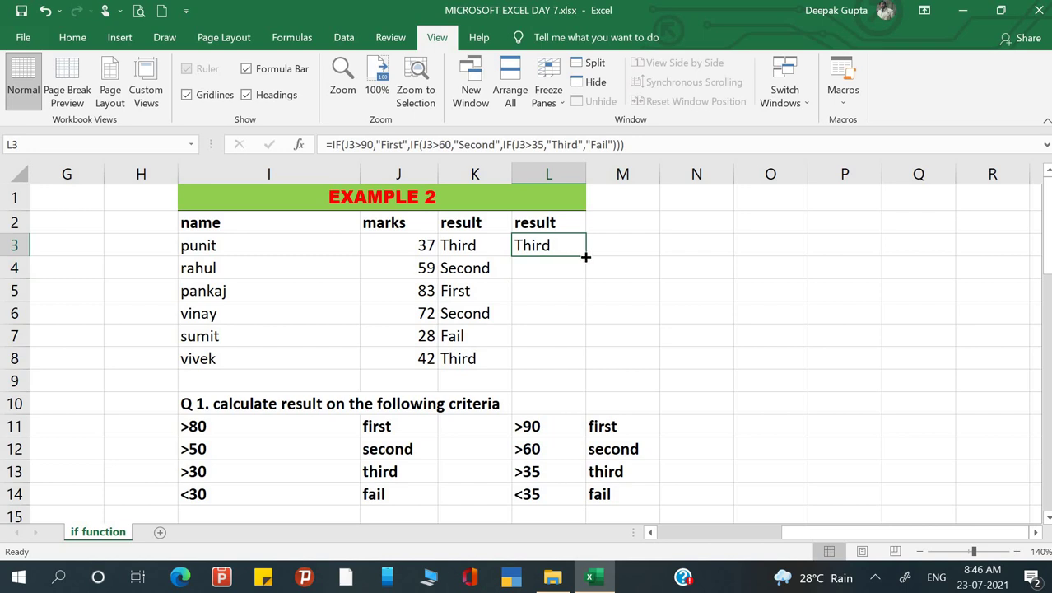
drag(586, 257, 569, 370)
click(650, 300)
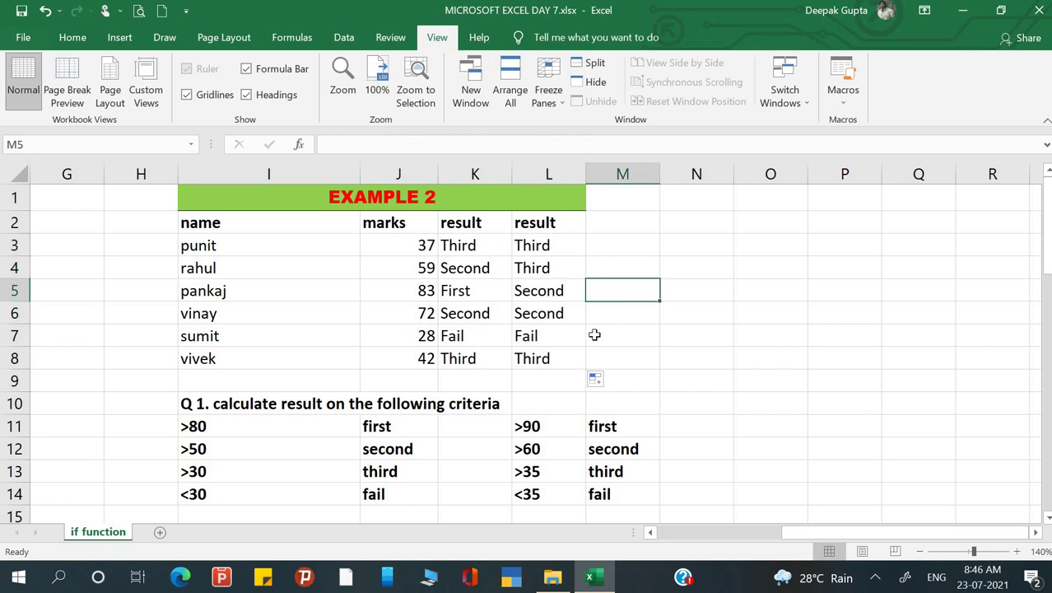
Step: Check the formulas behind the results in columns K and L, and set the marks in J7 to 91
click(564, 338)
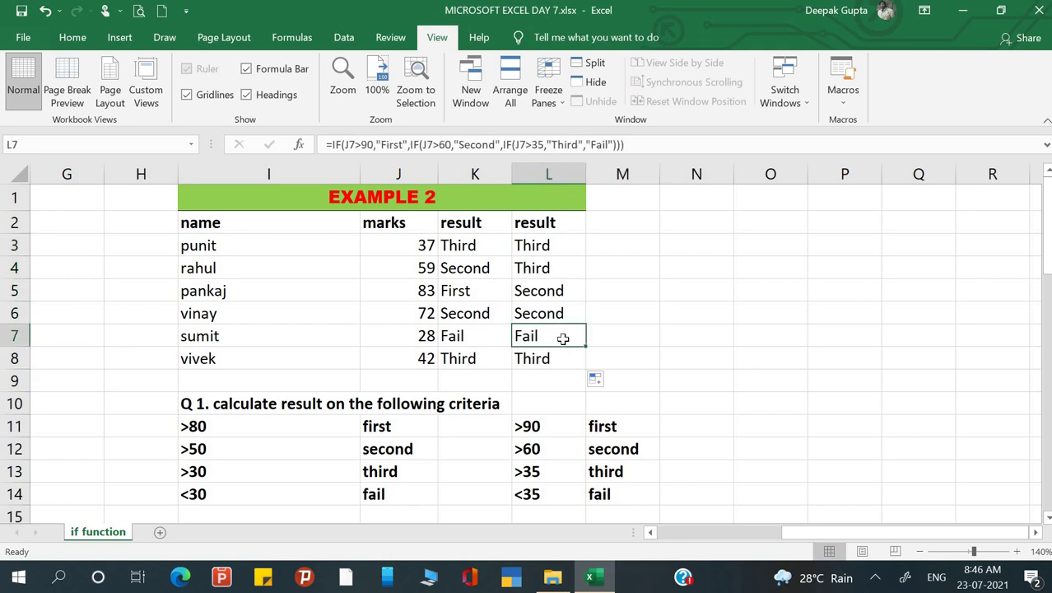
click(401, 337)
click(455, 337)
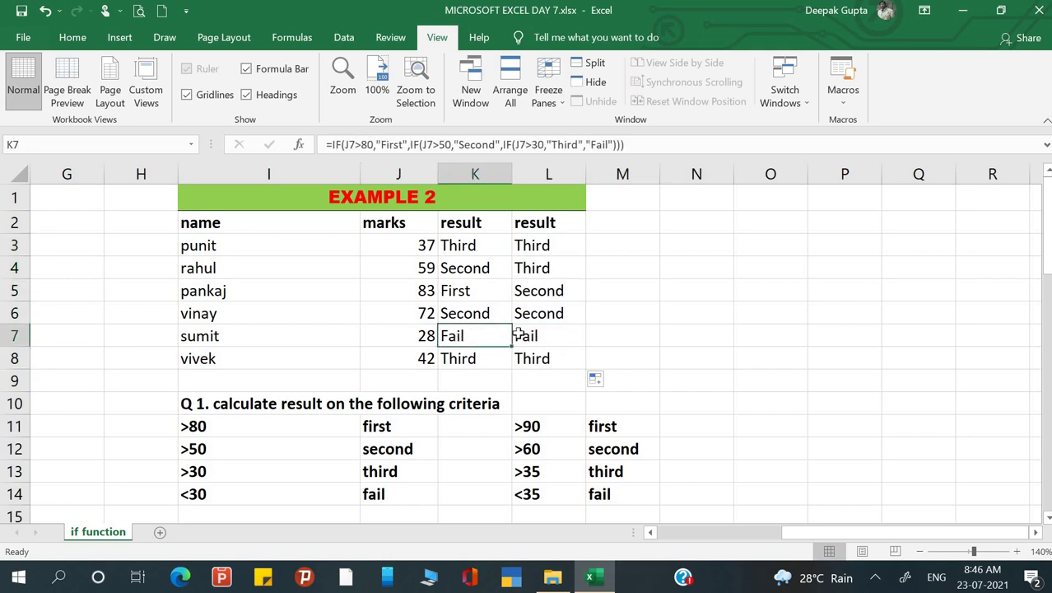
click(517, 334)
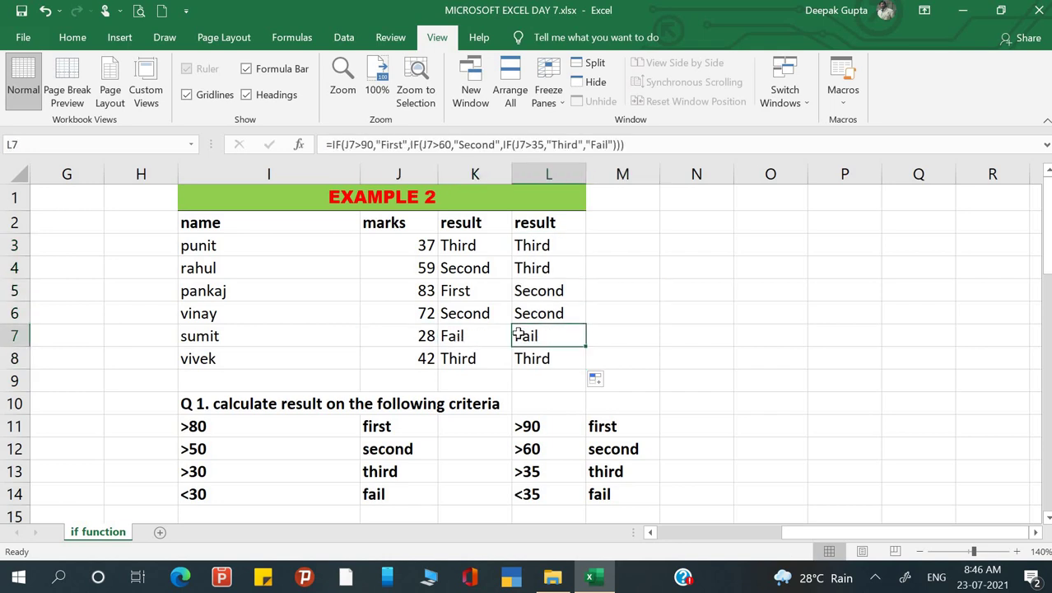
click(536, 242)
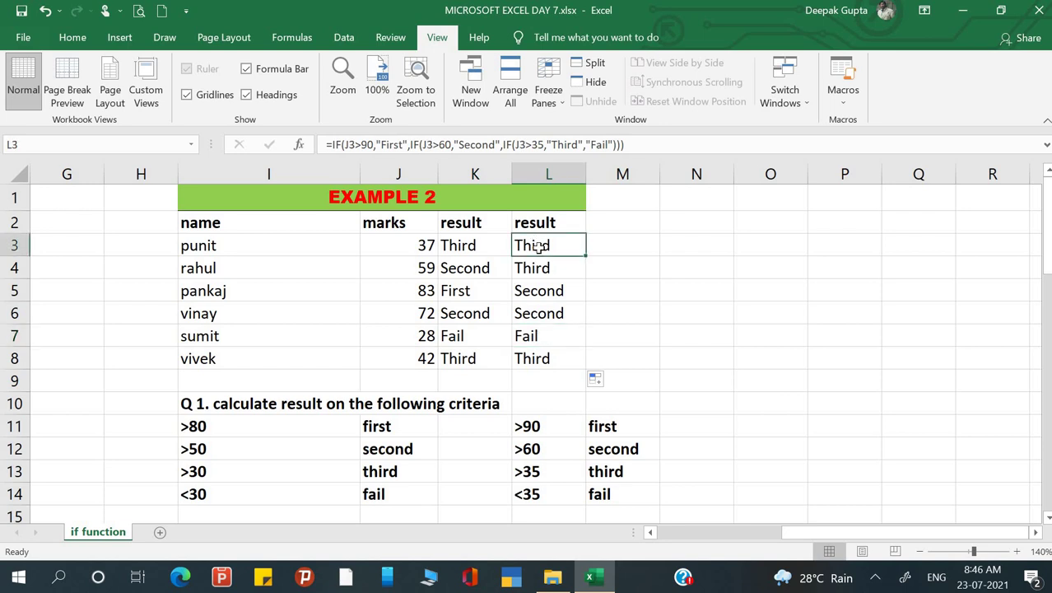
click(548, 293)
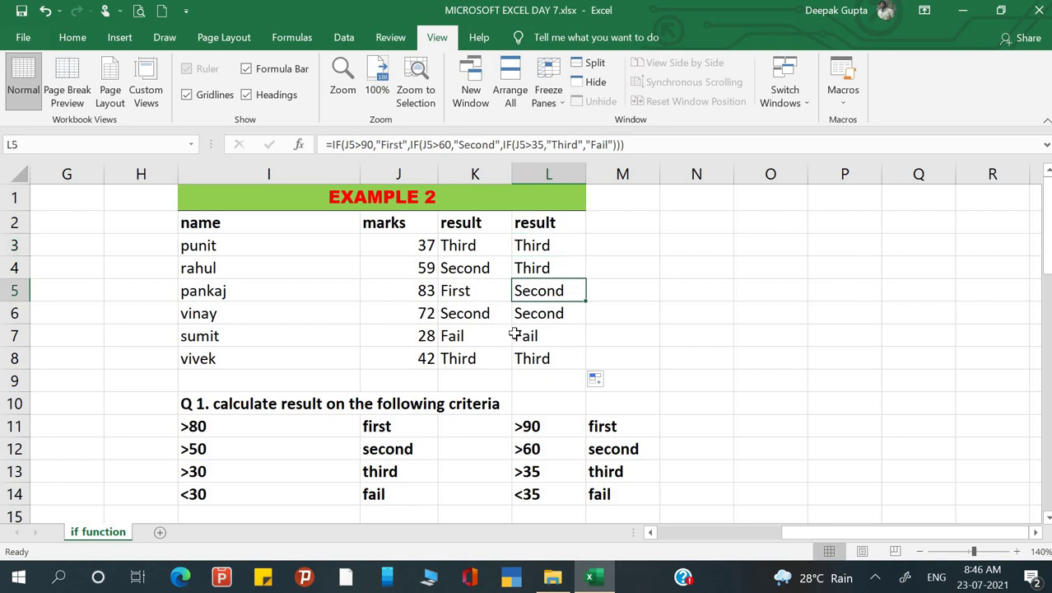
click(423, 336)
text(91)
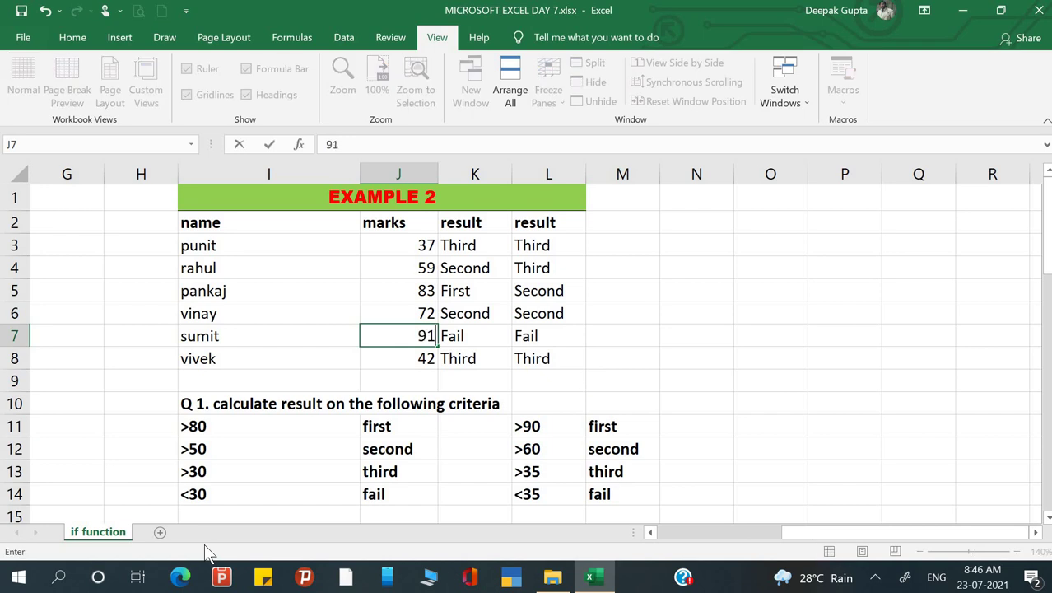
key(Return)
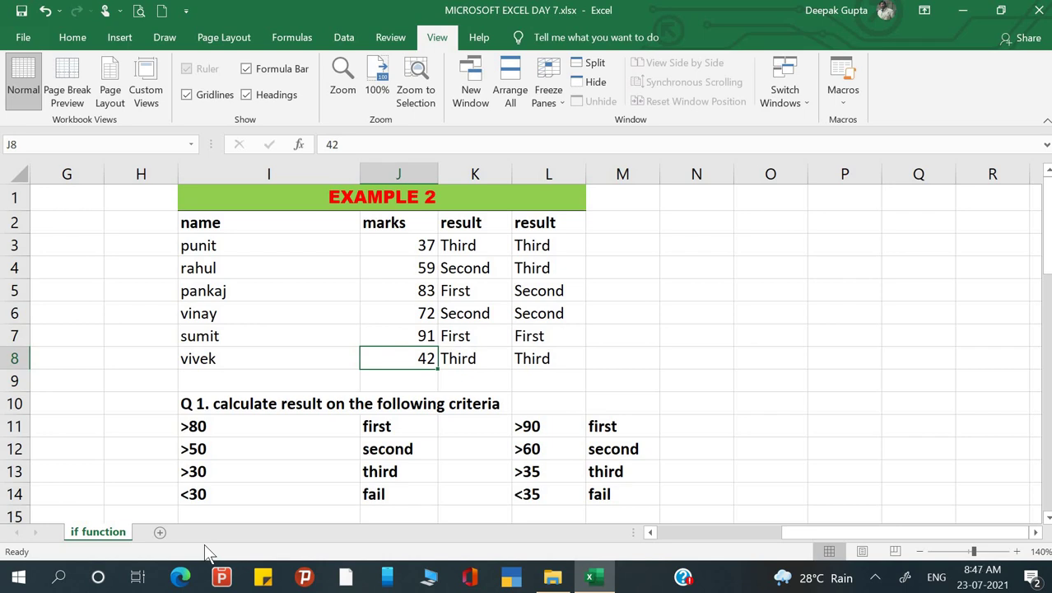
Step: Review the completed results of Example 1 and Example 2 across row 6
click(430, 313)
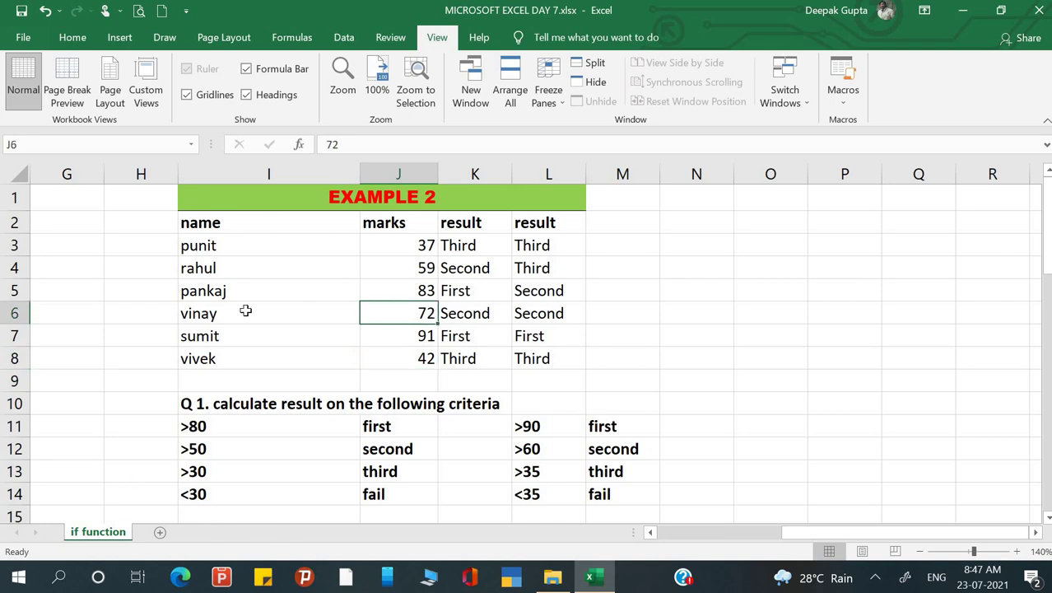
click(246, 310)
key(Home)
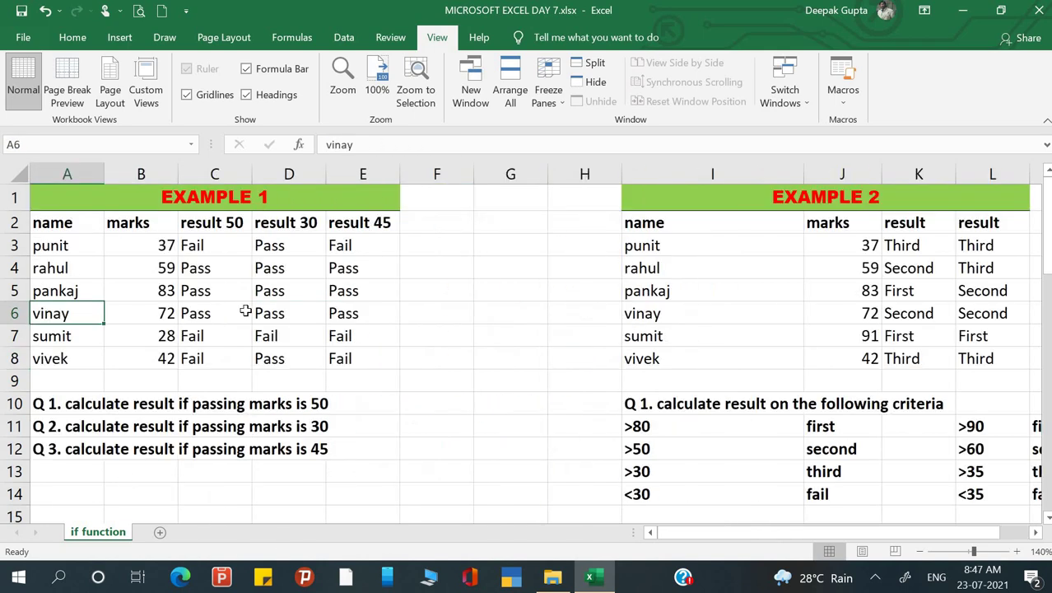
key(Right)
key(Right)
key(Right)
key(Right)
key(Right)
key(Right)
key(Right)
key(Right)
key(Right)
key(Right)
key(Right)
key(Right)
key(Right)
key(Right)
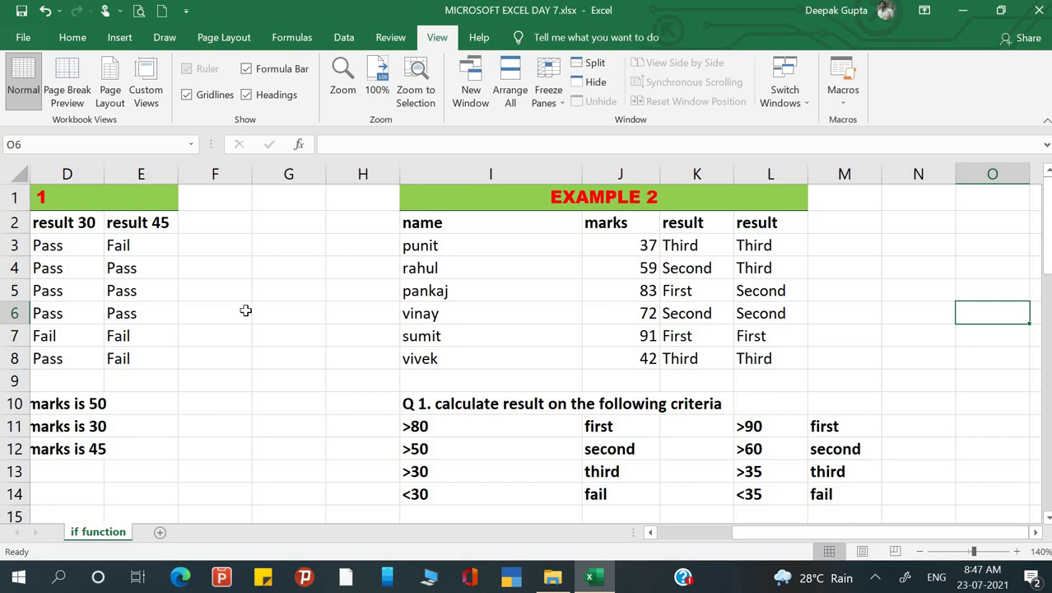
key(Left)
key(Left)
key(Left)
key(Left)
key(Left)
key(Left)
key(Left)
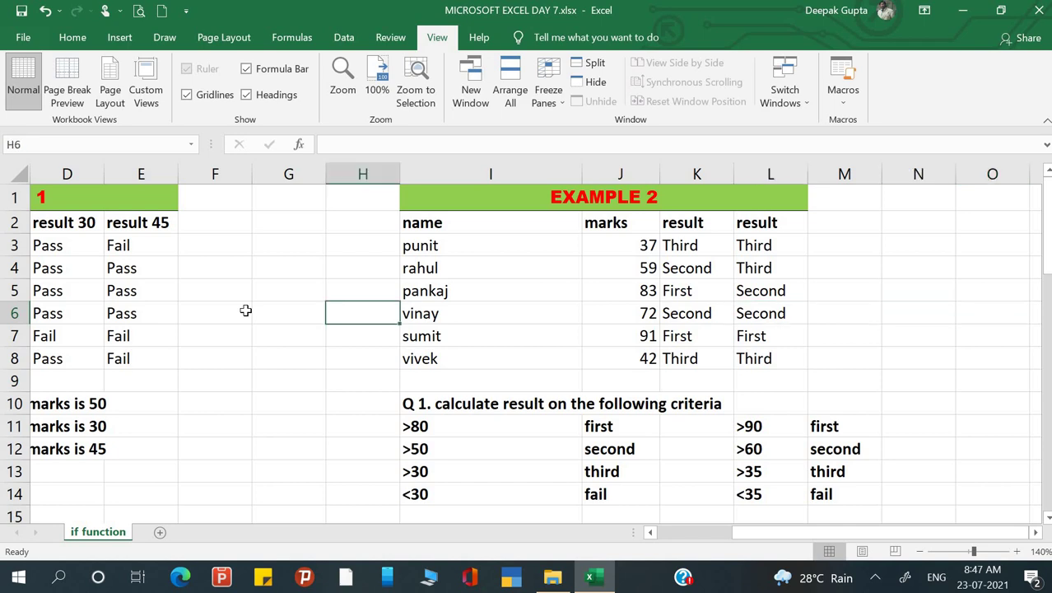
Step: Look through the first set of grading criteria below the Example 2 table, down to I14
key(Down)
key(Down)
key(Down)
key(Down)
key(Down)
key(Right)
key(Down)
key(Down)
key(Down)
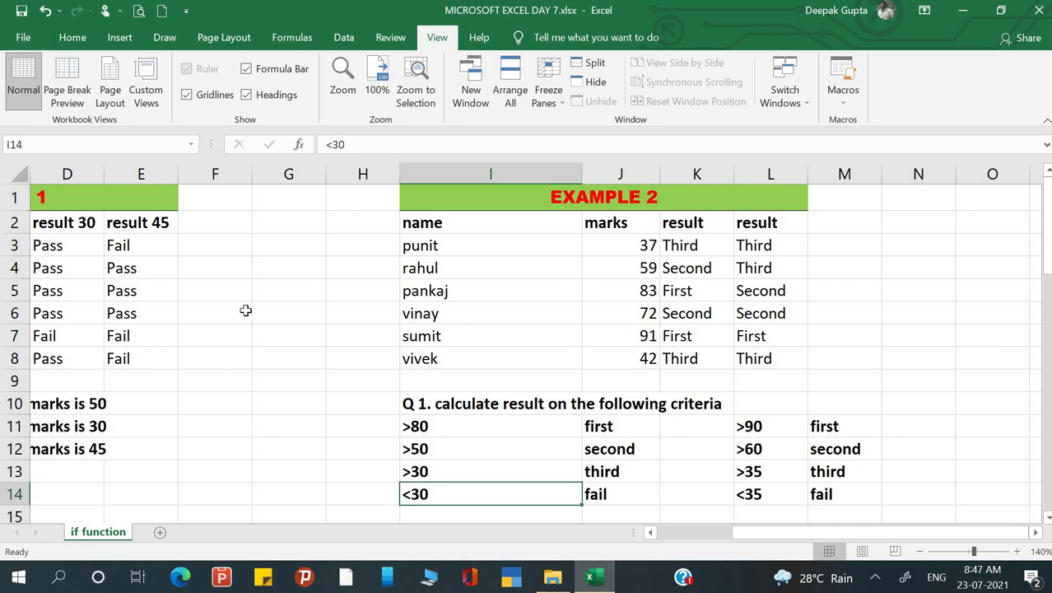
Step: Go to Example 3 in column A and view its table and salary criteria down to row 30
key(Left)
key(Left)
key(Left)
key(Left)
key(Left)
key(Left)
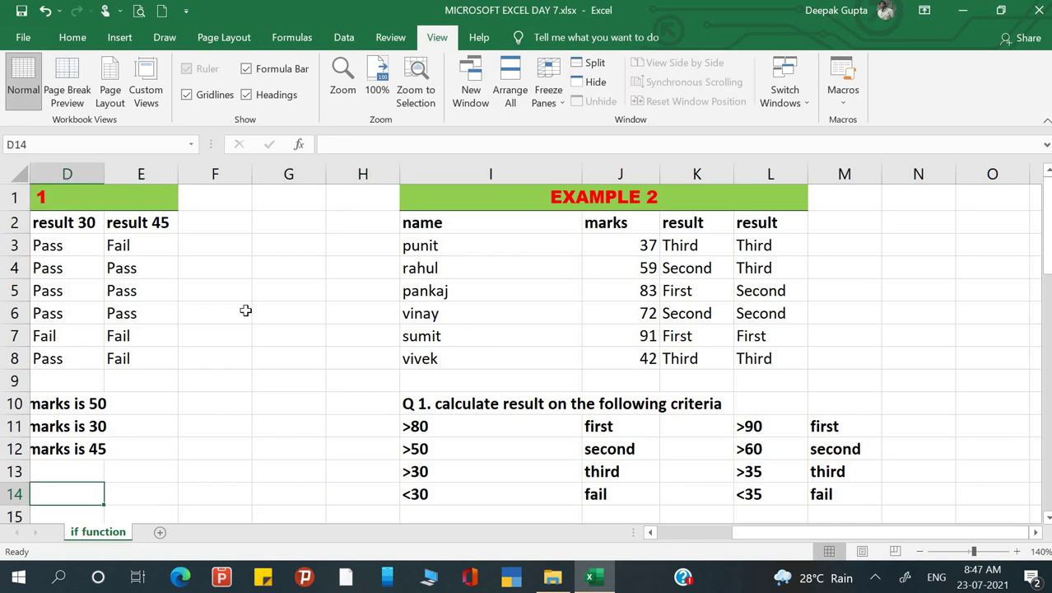
key(Left)
key(Left)
key(Down)
key(Down)
key(Down)
key(Down)
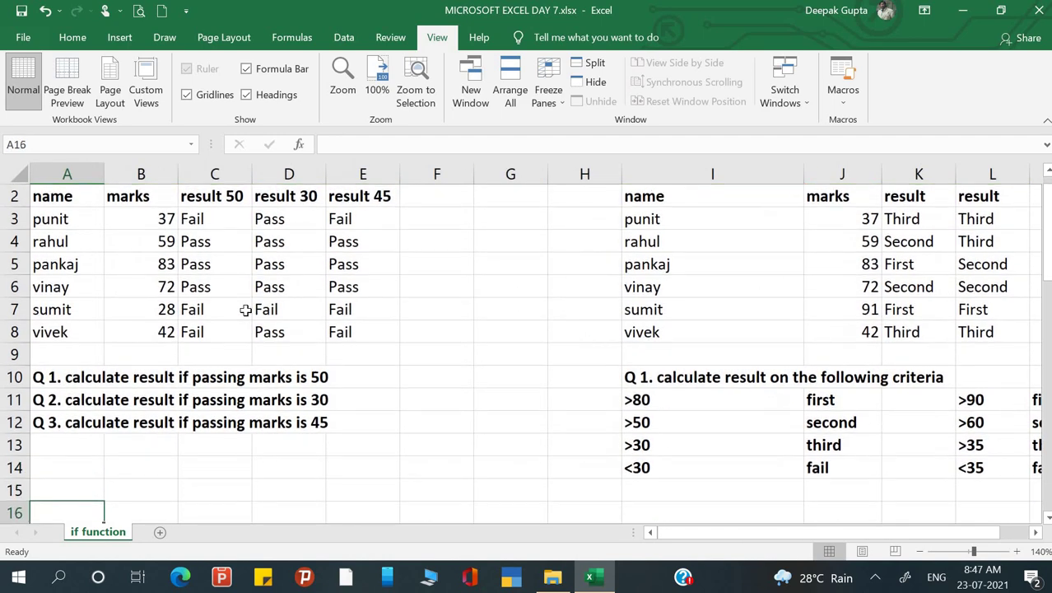
key(Down)
key(Down)
key(Down)
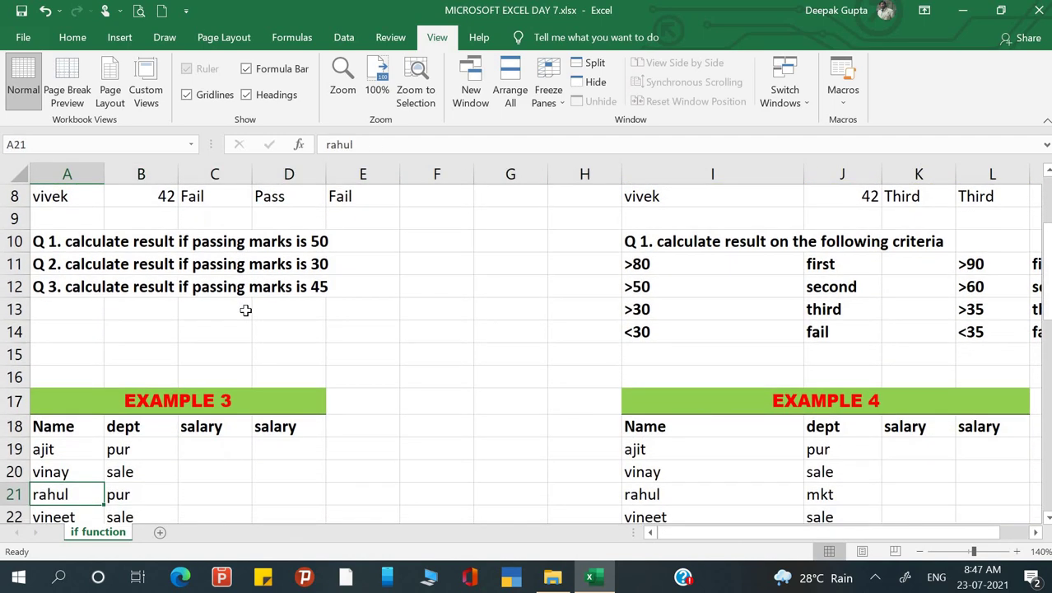
key(Down)
key(Down)
key(Down)
key(Down)
key(Down)
key(Down)
key(Down)
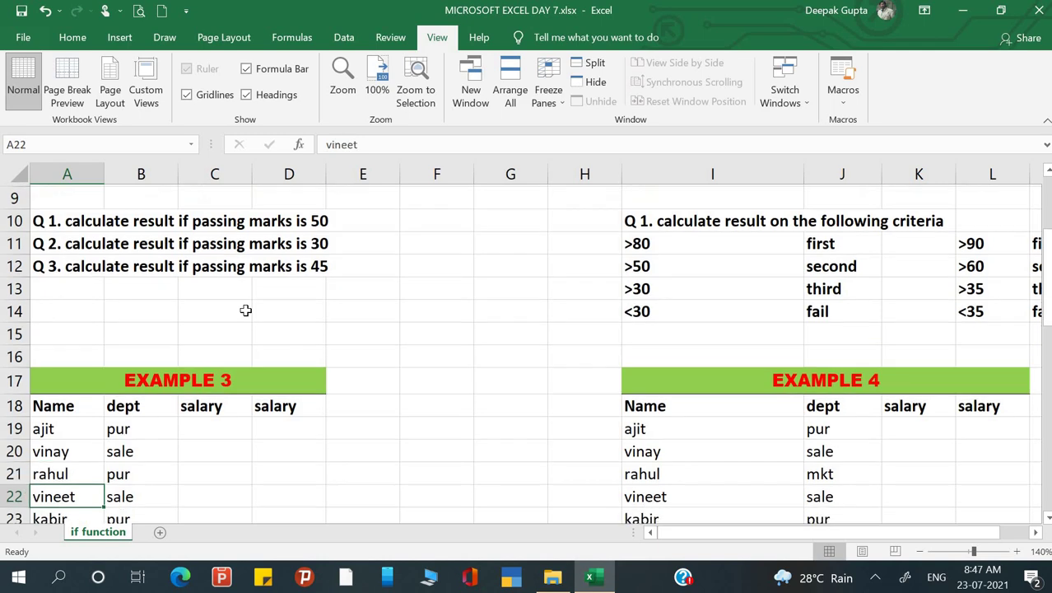
key(Down)
key(Down)
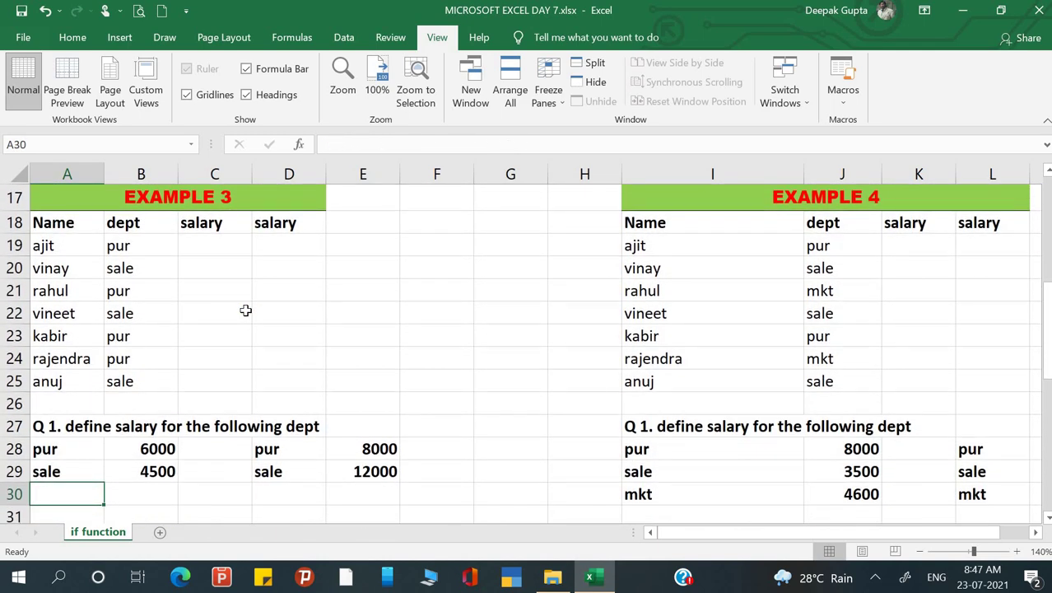
Step: Examine the Name and dept columns of the Example 3 table
key(Up)
key(Up)
key(Up)
key(Up)
key(Up)
key(Up)
key(Up)
key(Up)
key(Up)
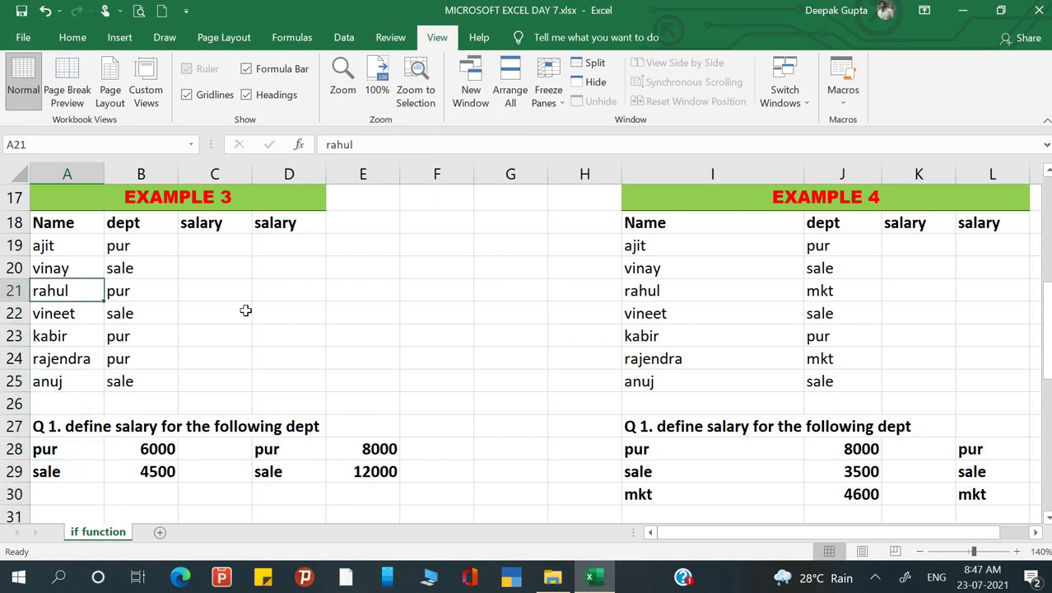
key(Up)
key(Up)
key(Up)
key(Down)
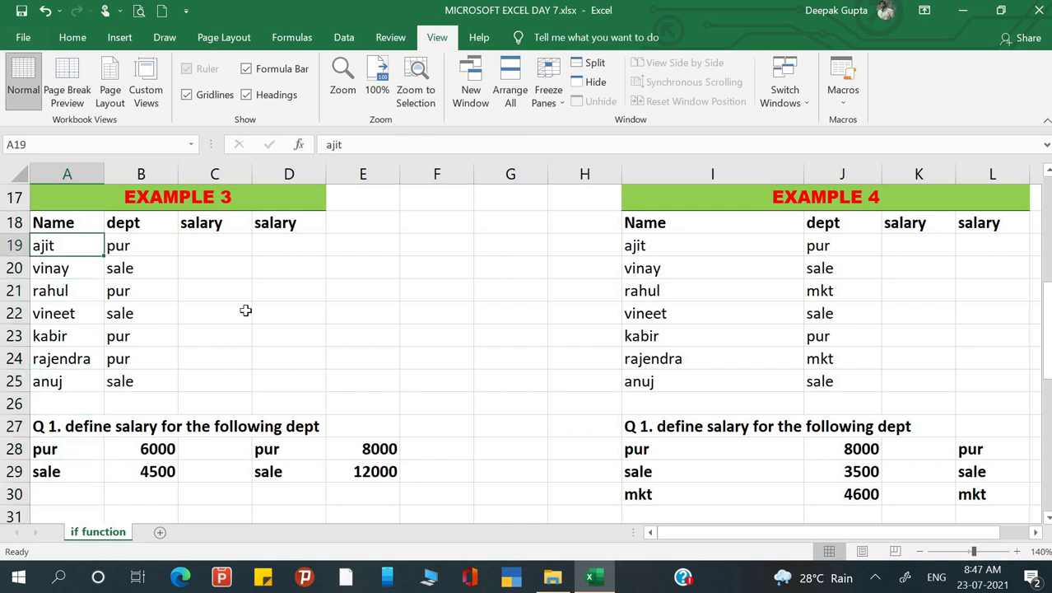
key(Right)
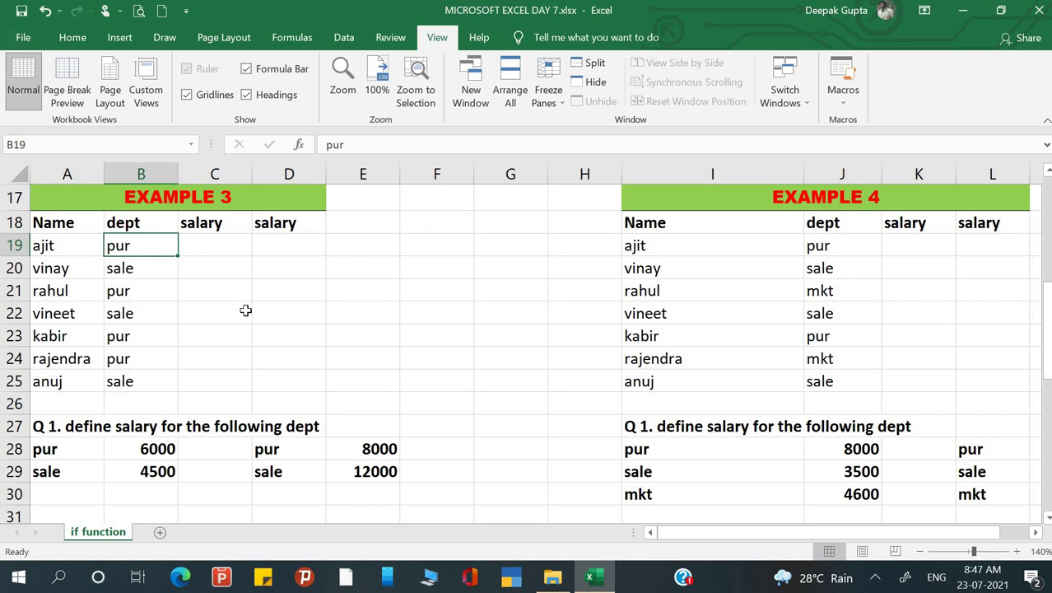
key(Left)
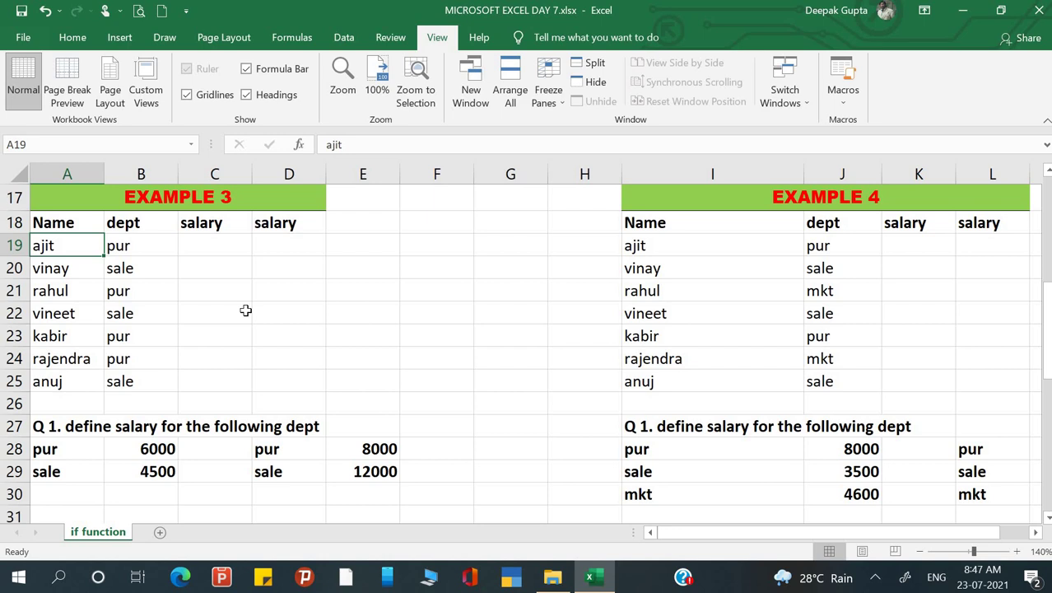
key(Up)
key(Down)
key(Down)
key(Down)
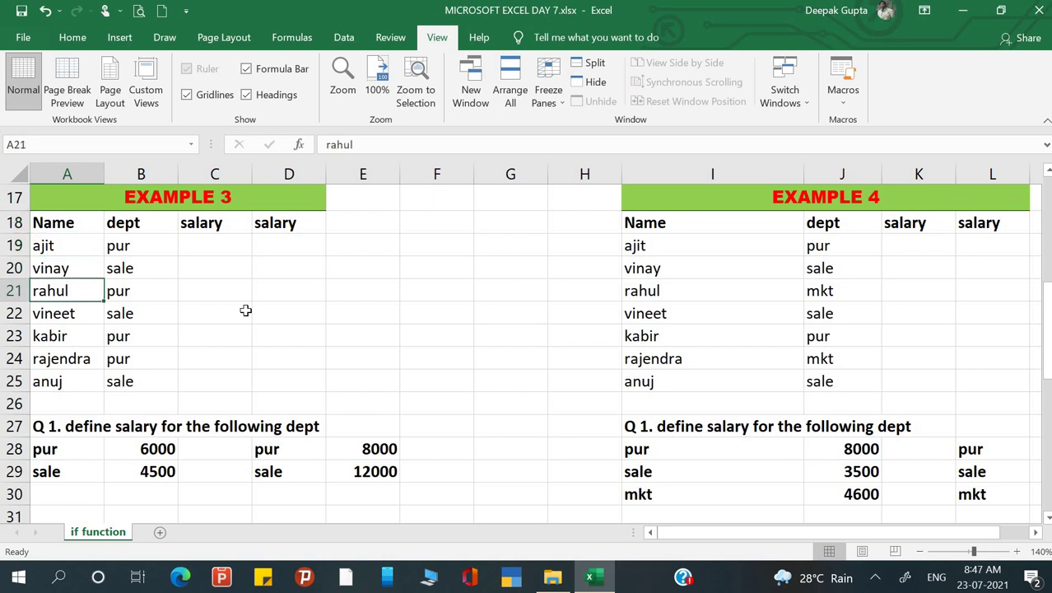
Step: Select C19, the first empty cell of Example 3's first salary column
key(Right)
key(Up)
key(Up)
key(Up)
key(Right)
key(Down)
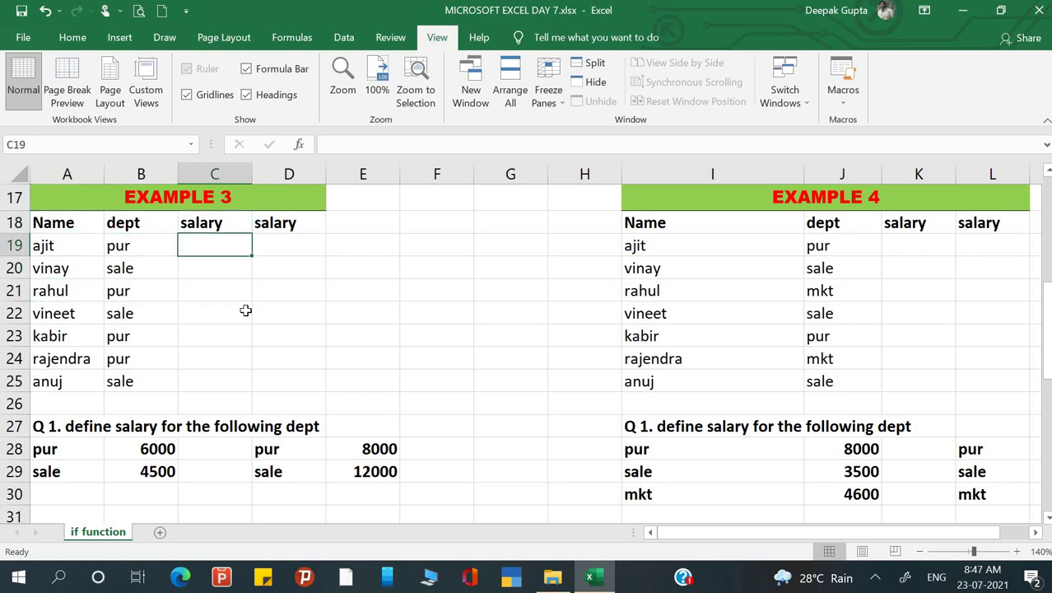
Step: Examine the first set of Example 3 salary criteria for the pur and sale departments in A28:B29
key(Down)
key(Down)
key(Down)
key(Down)
key(Down)
key(Down)
key(Down)
key(Down)
key(Down)
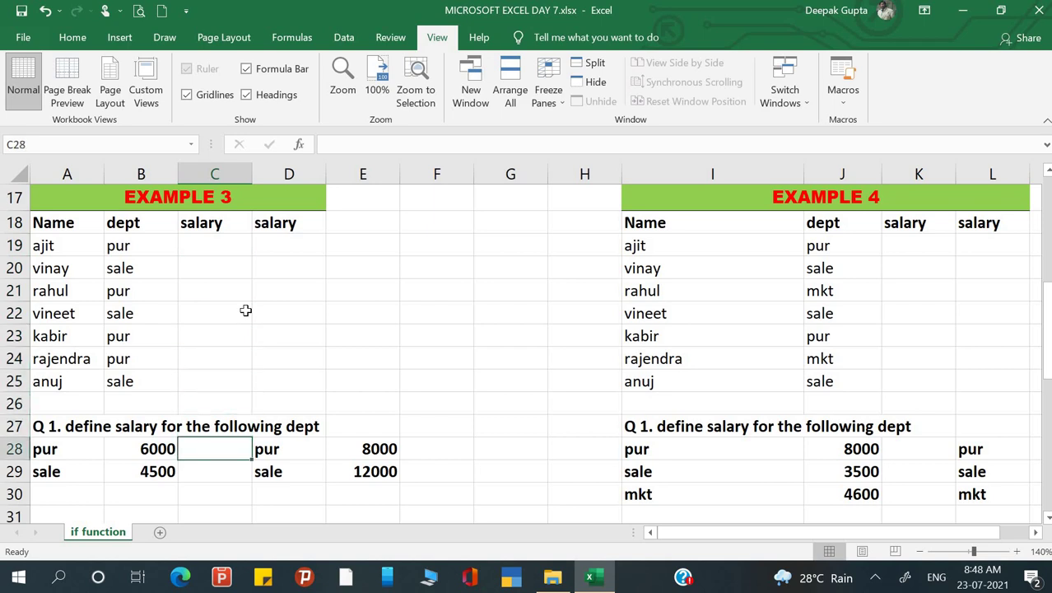
key(Left)
key(Left)
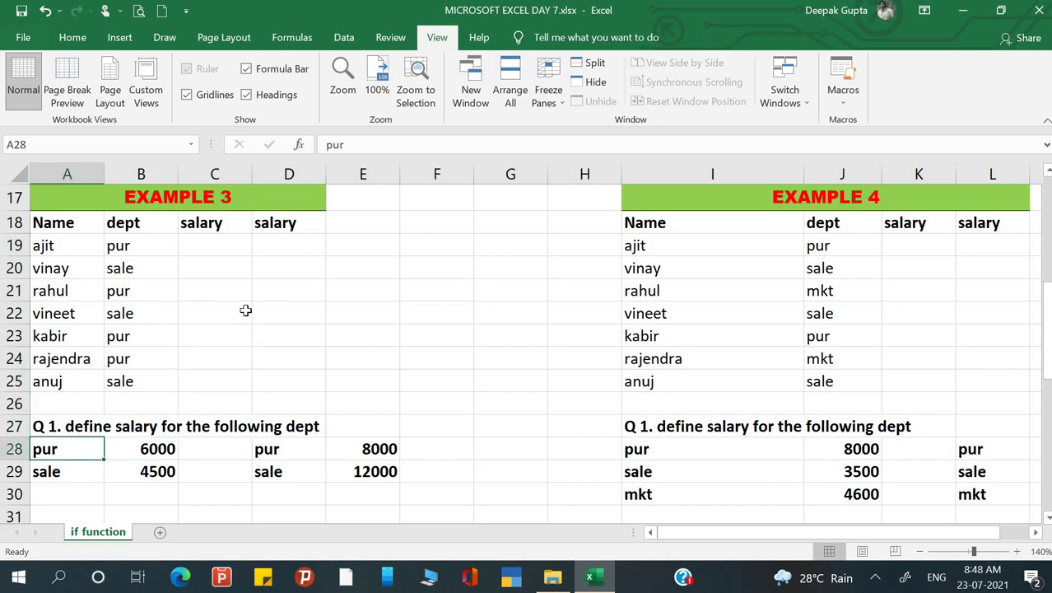
key(Right)
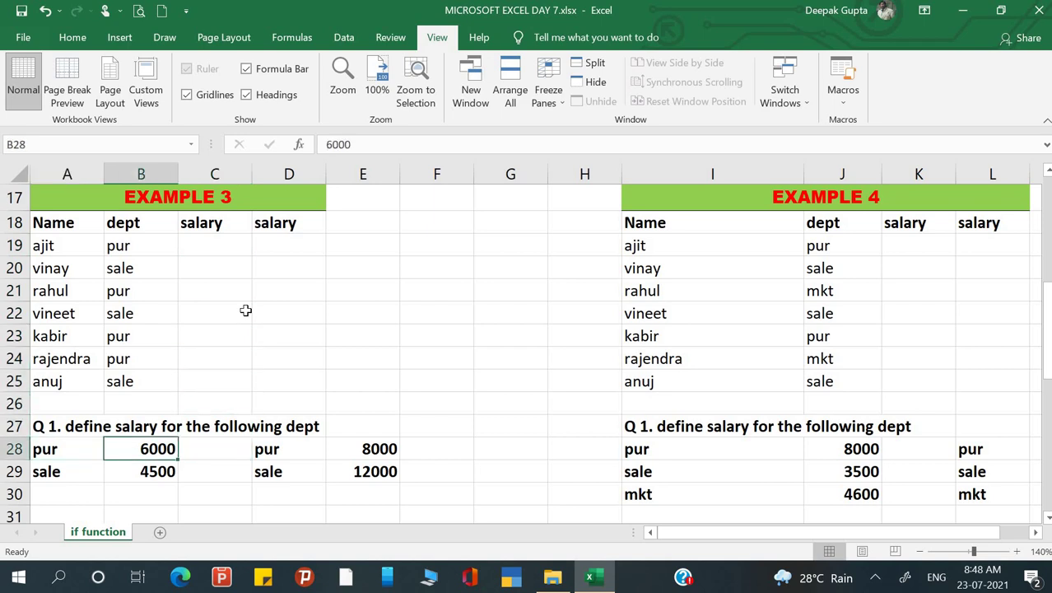
key(Left)
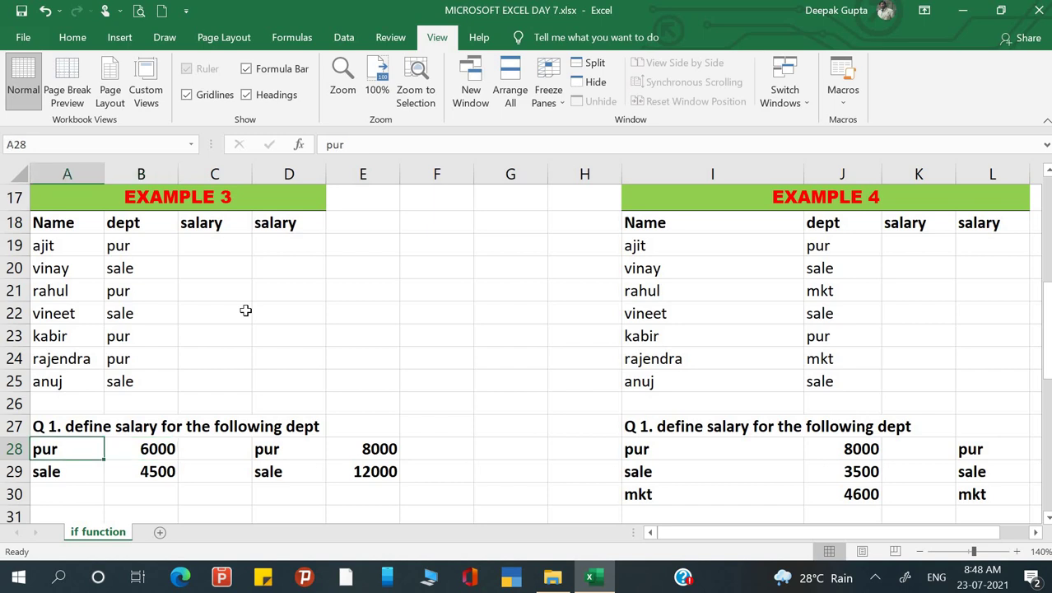
key(Down)
key(Right)
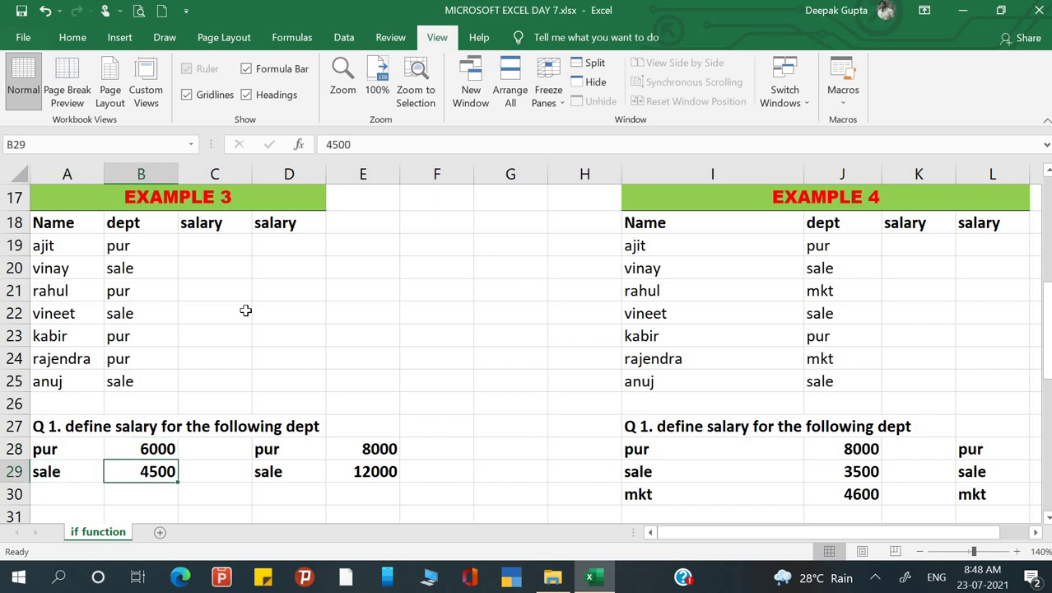
Step: Enter =IF(B19="Pur",6000,4500) in C19 to assign the first employee's salary by department
key(Up)
key(Up)
key(Up)
key(Up)
key(Up)
key(Up)
key(Up)
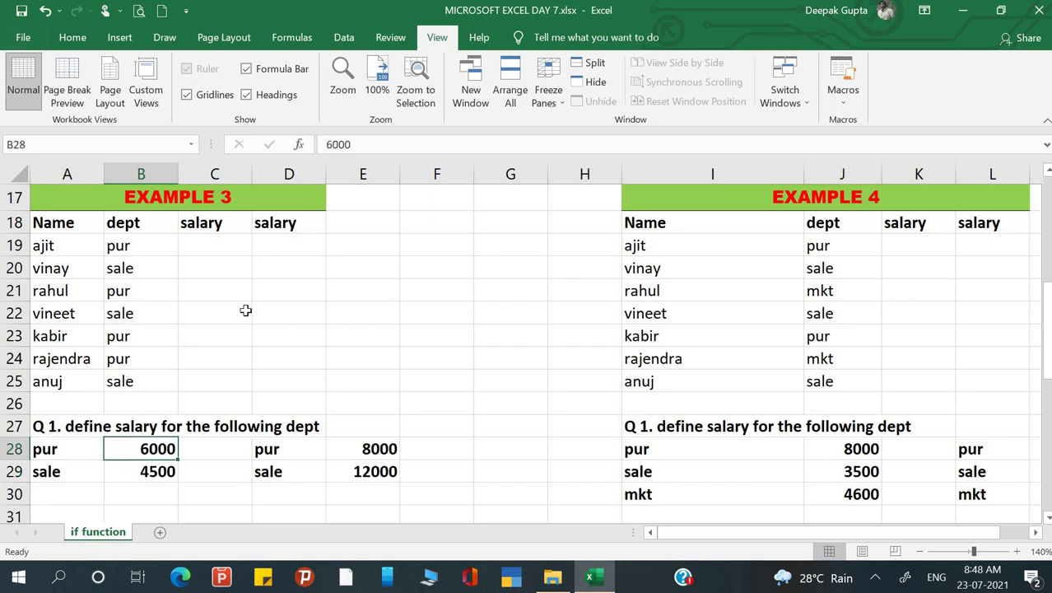
key(Up)
key(Up)
key(Up)
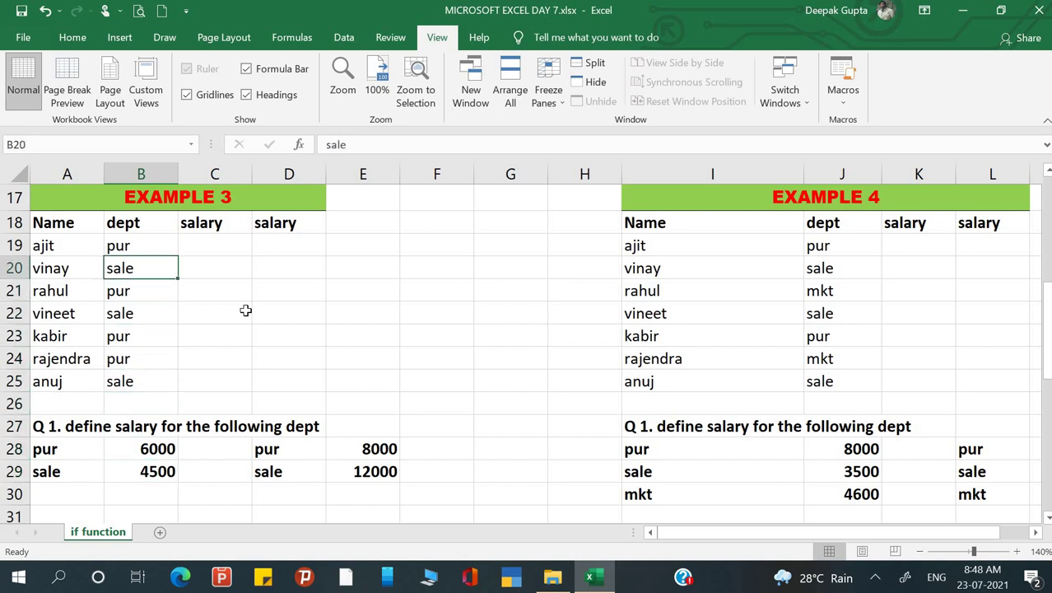
key(Right)
text(=)
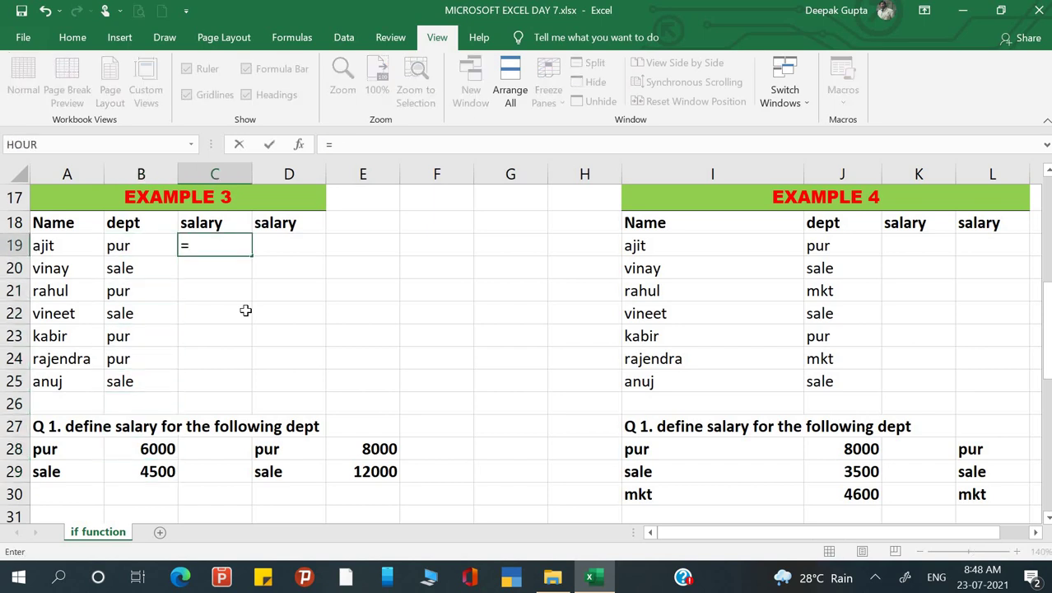
text(if()
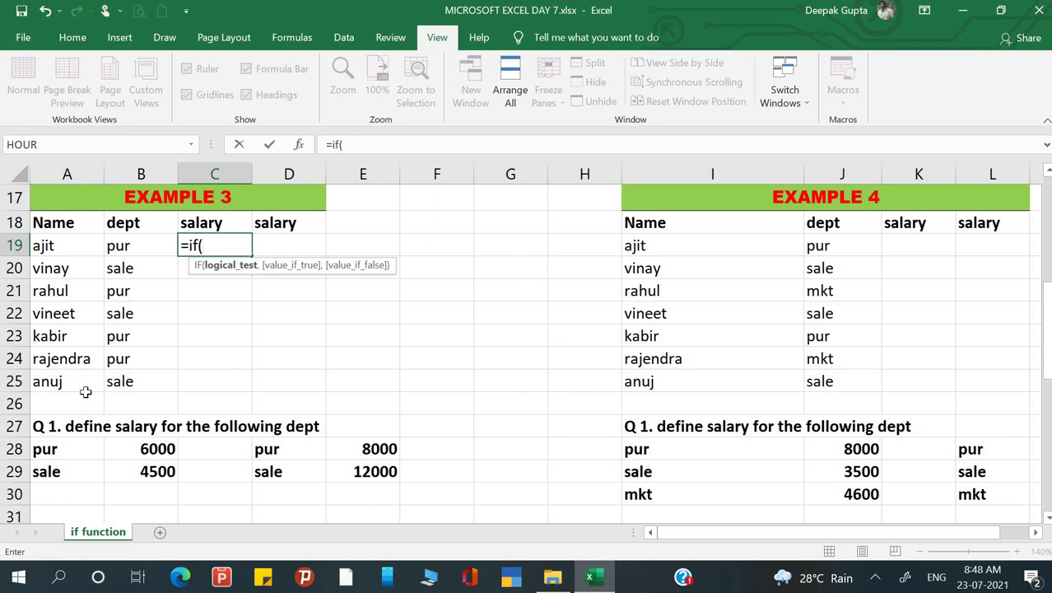
click(121, 251)
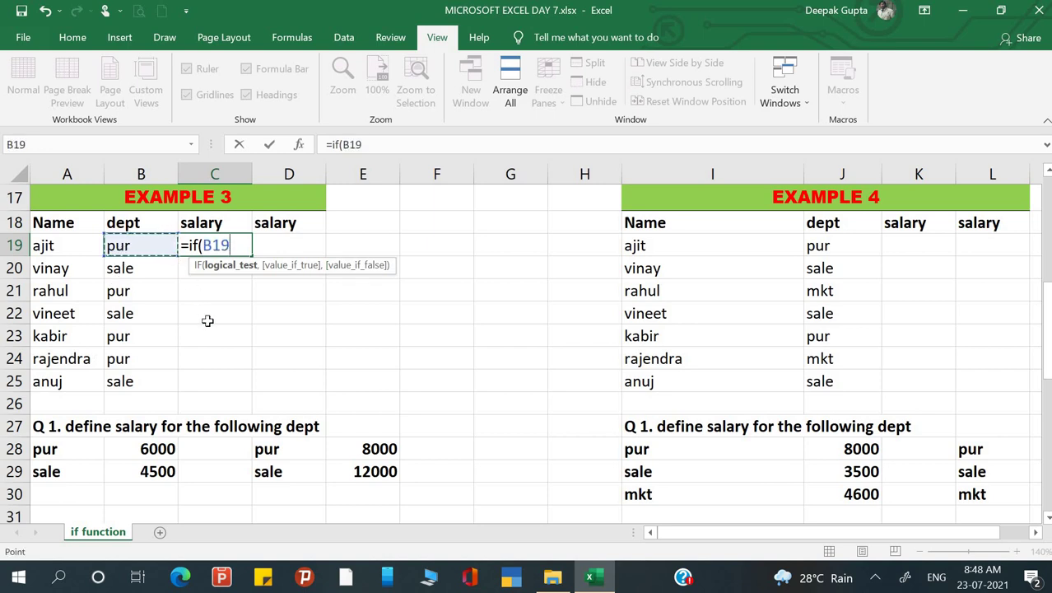
text(="Pur",6000,4500)
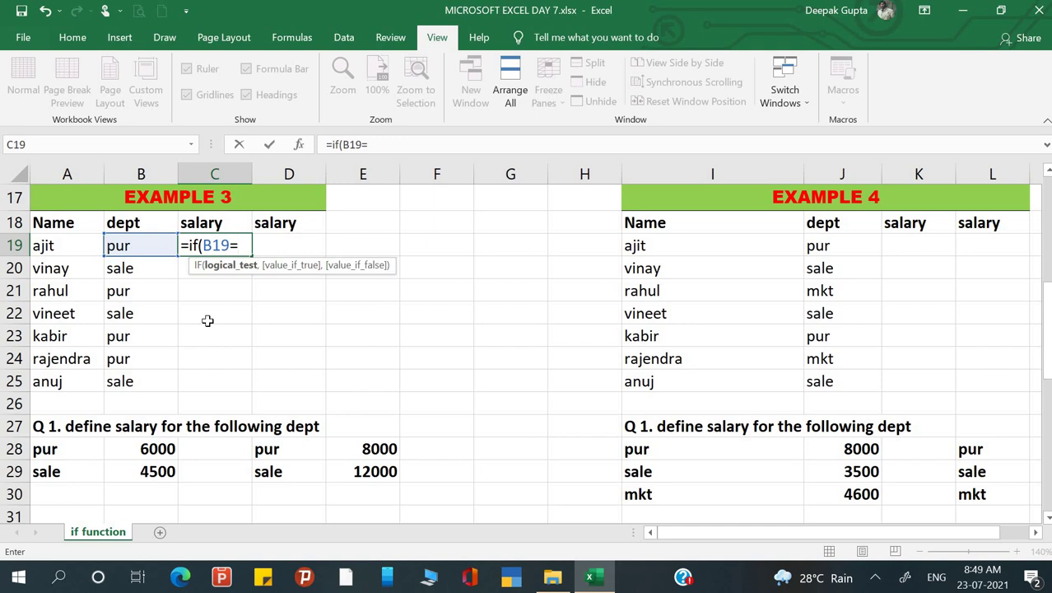
text("Pur)
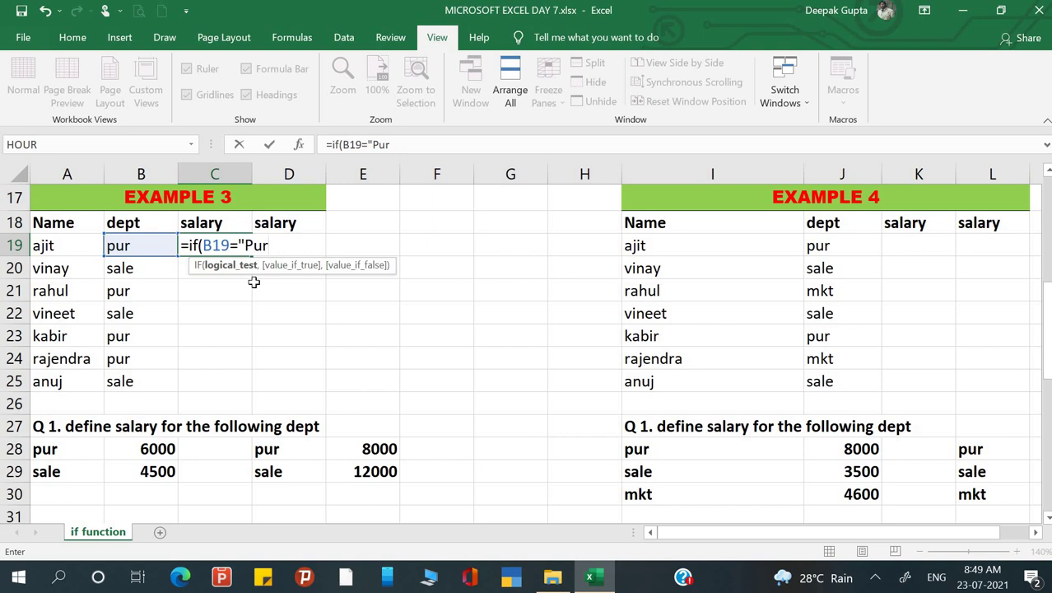
text(",)
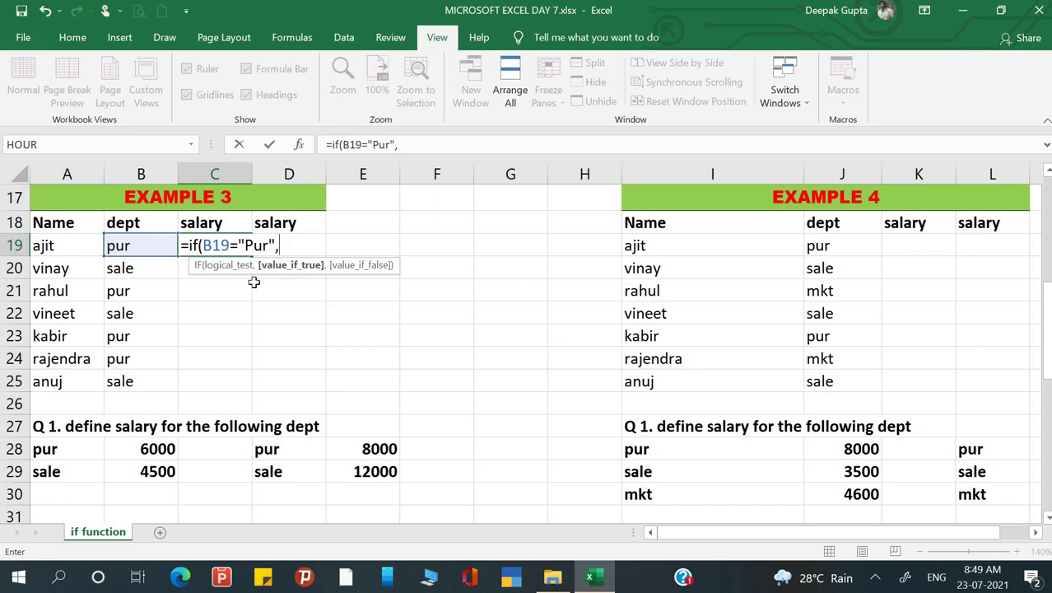
text(6000,)
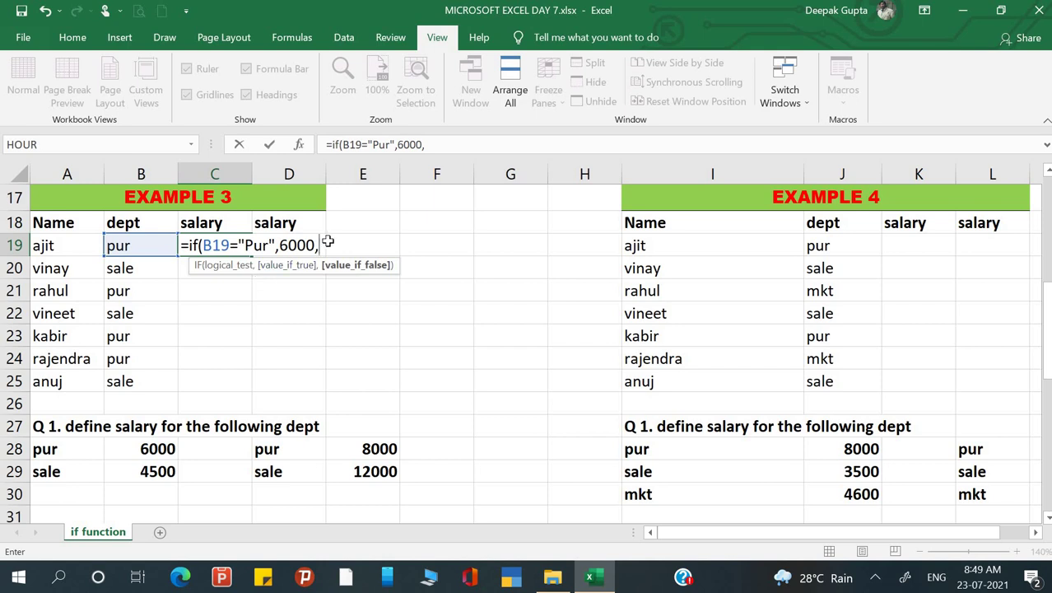
text(4500)
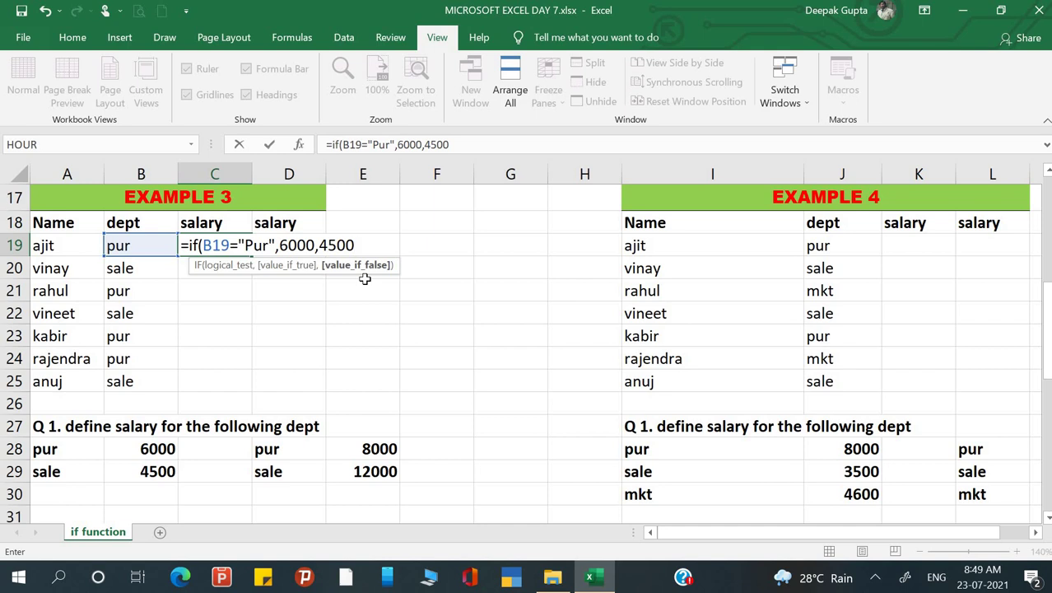
key(Return)
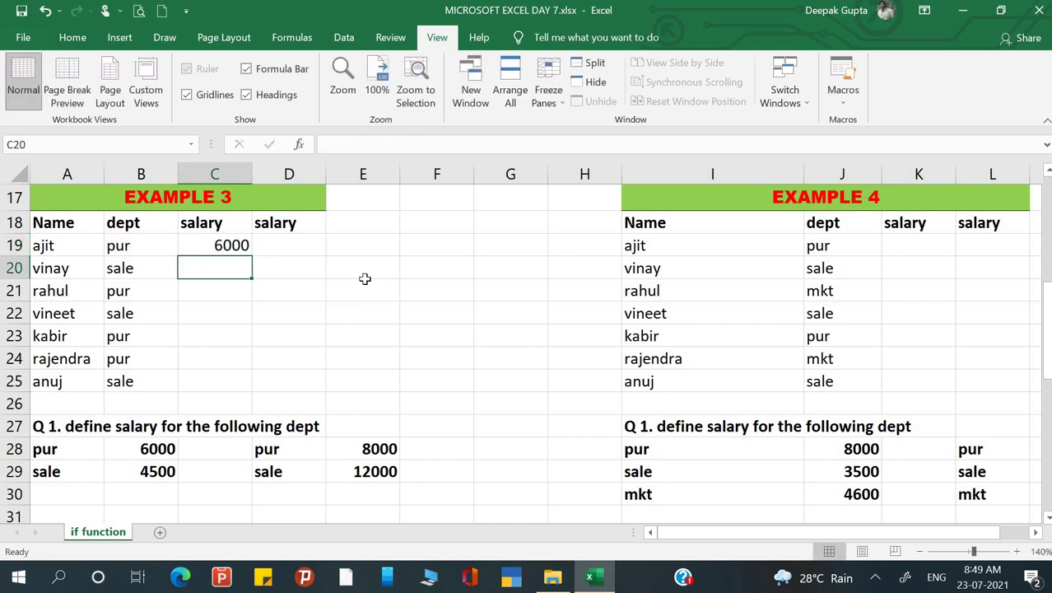
Step: Fill the salary formula from C19 down to C25, then check it against the pur criterion in B28
click(242, 246)
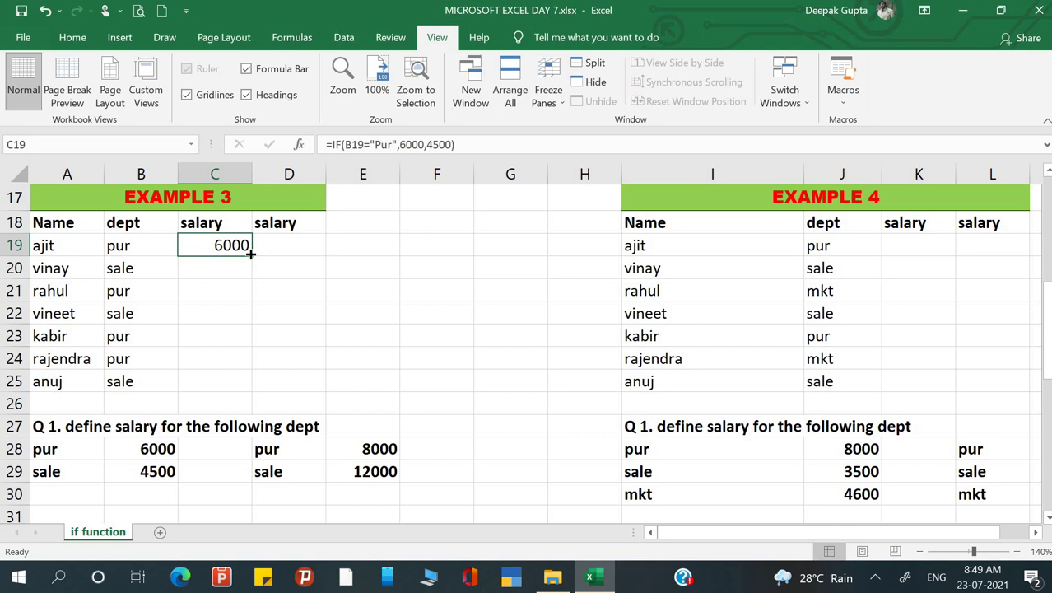
double_click(250, 255)
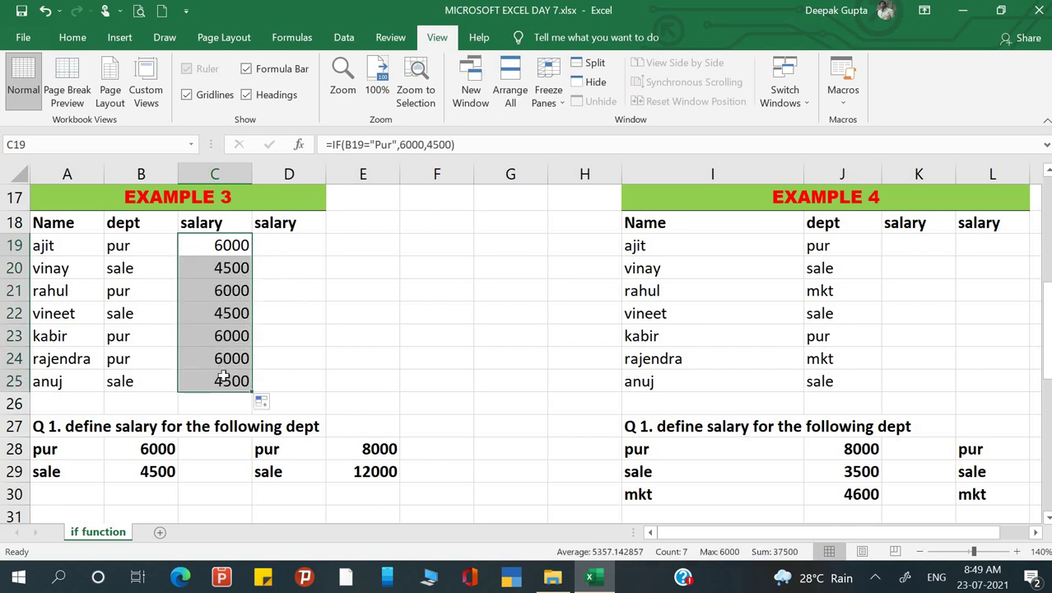
click(153, 445)
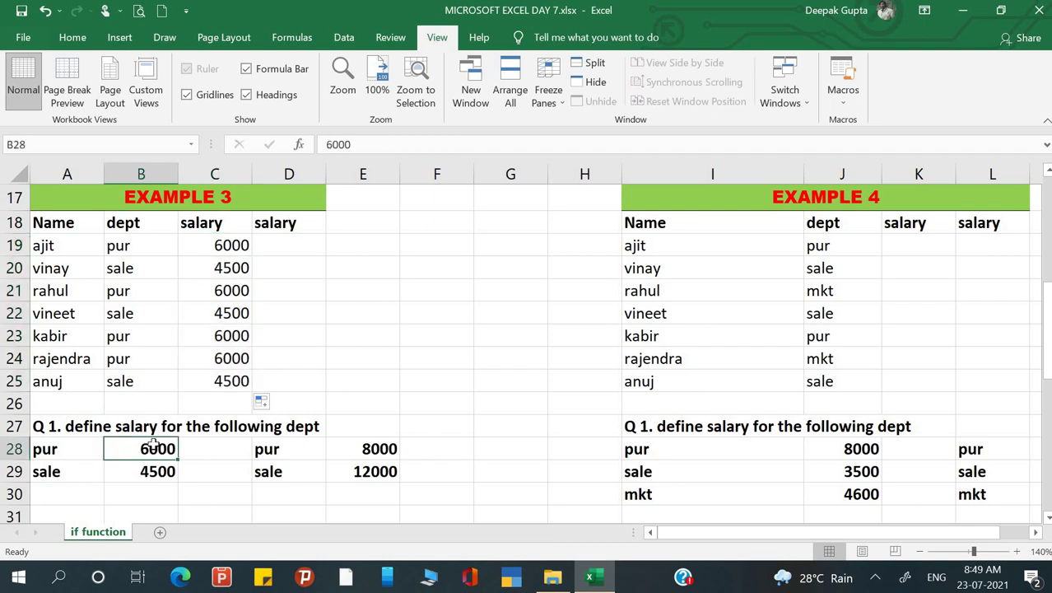
Step: Start an IF function in D19 using the Function Arguments dialog, with B19=Pur as the logical test
click(308, 248)
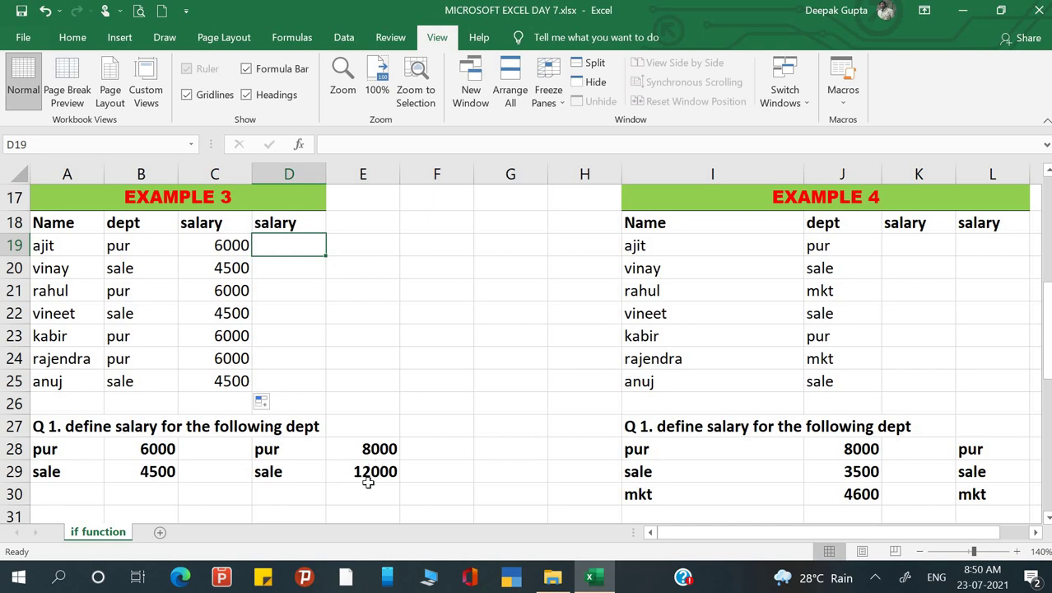
text(=)
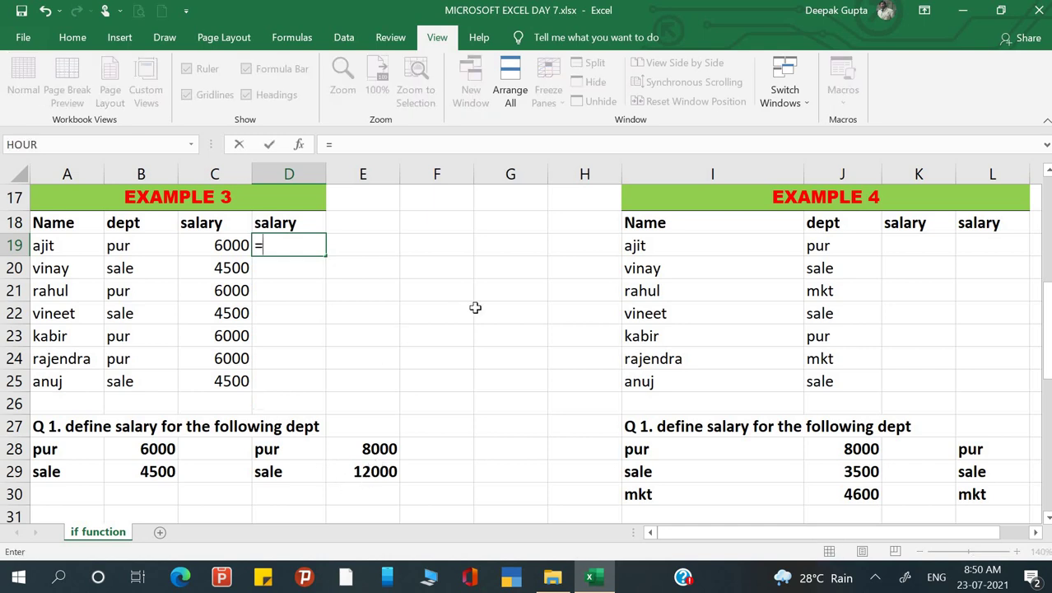
text(if()
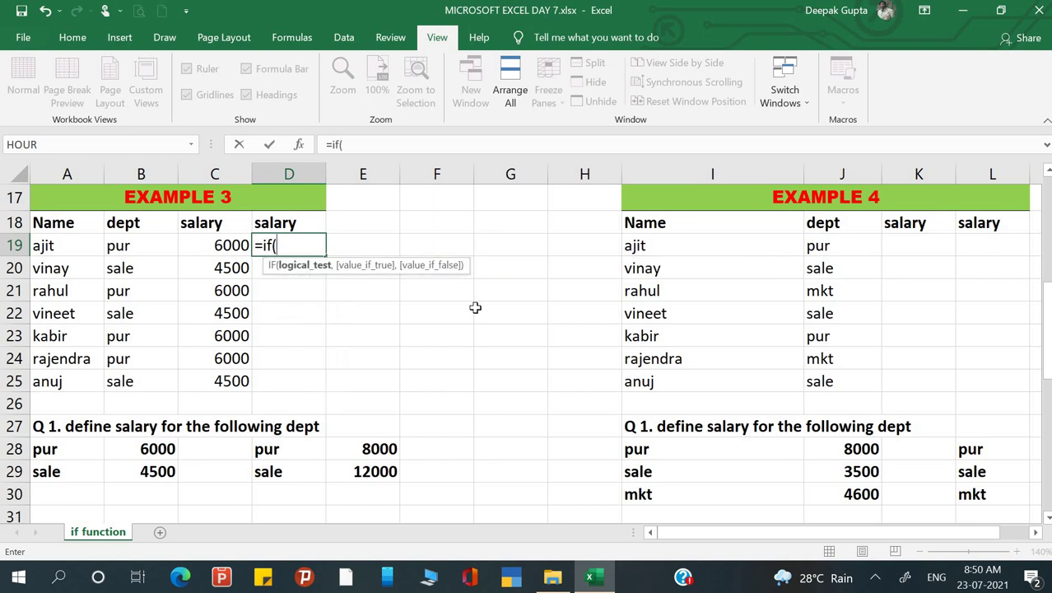
key(ctrl+a)
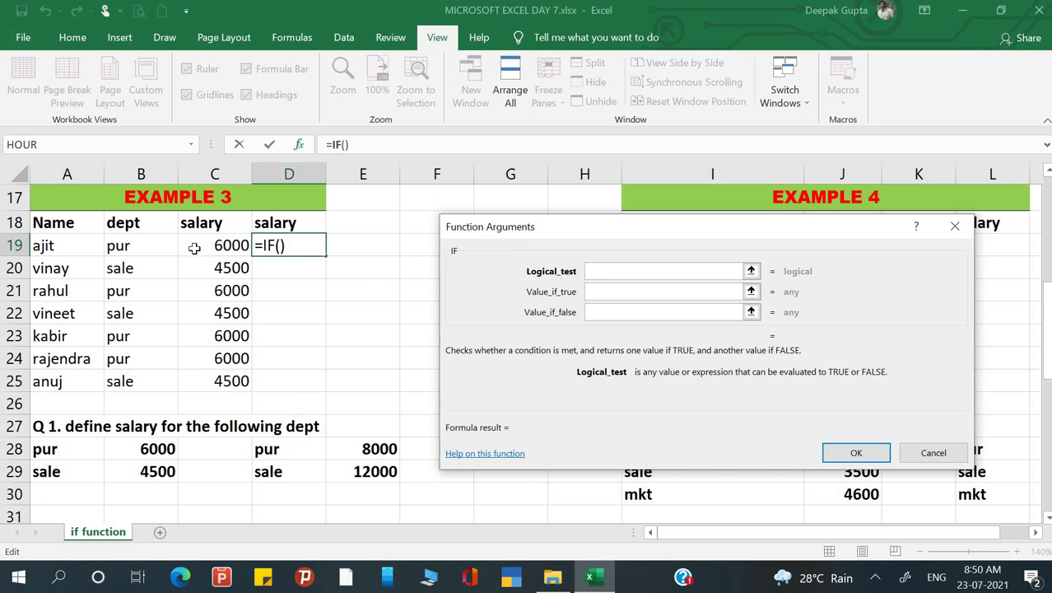
click(129, 249)
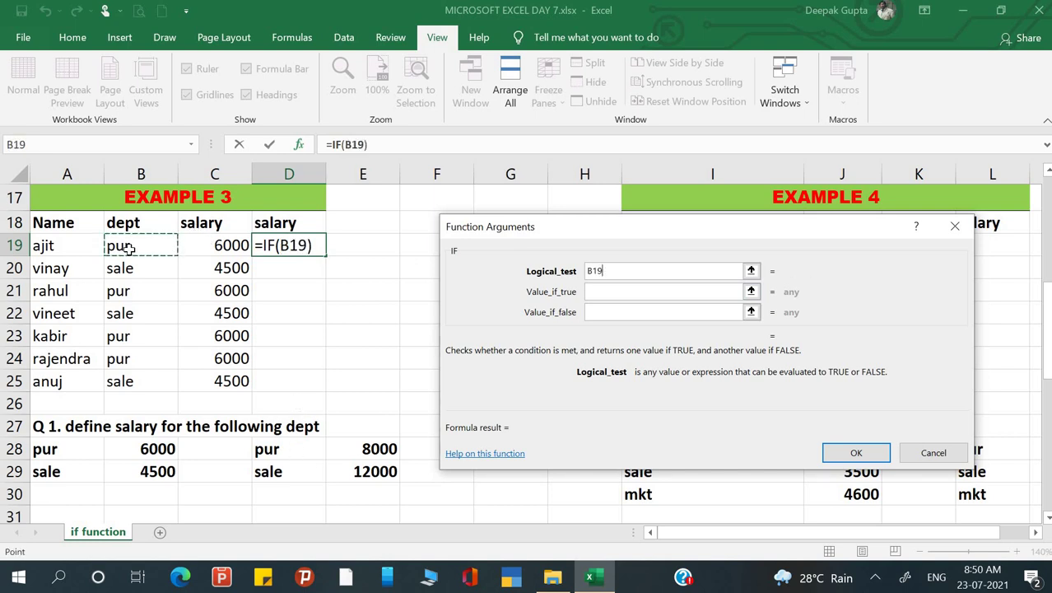
text(=)
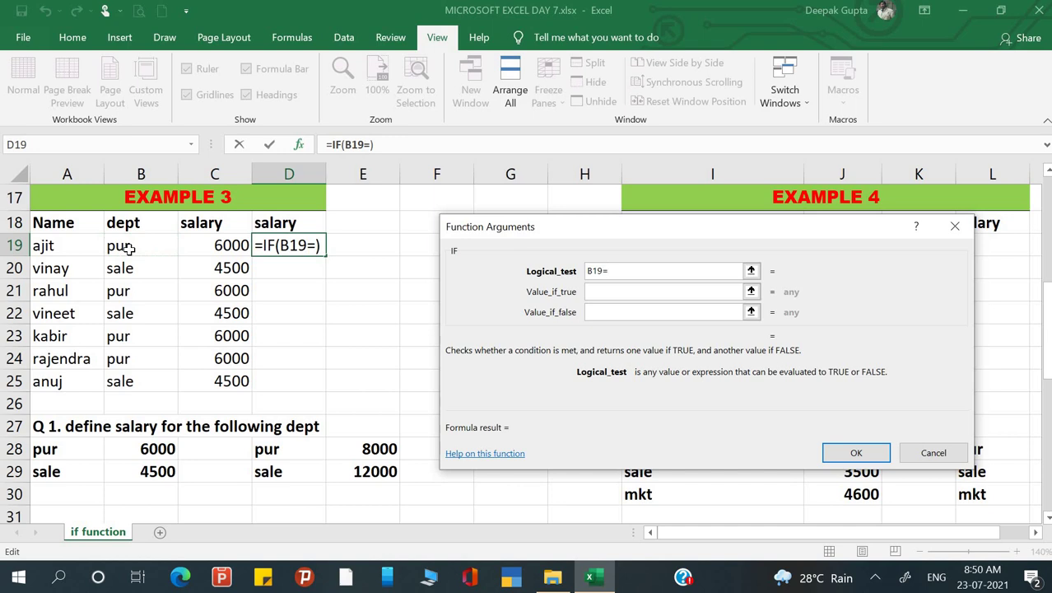
text(Pur)
key(Tab)
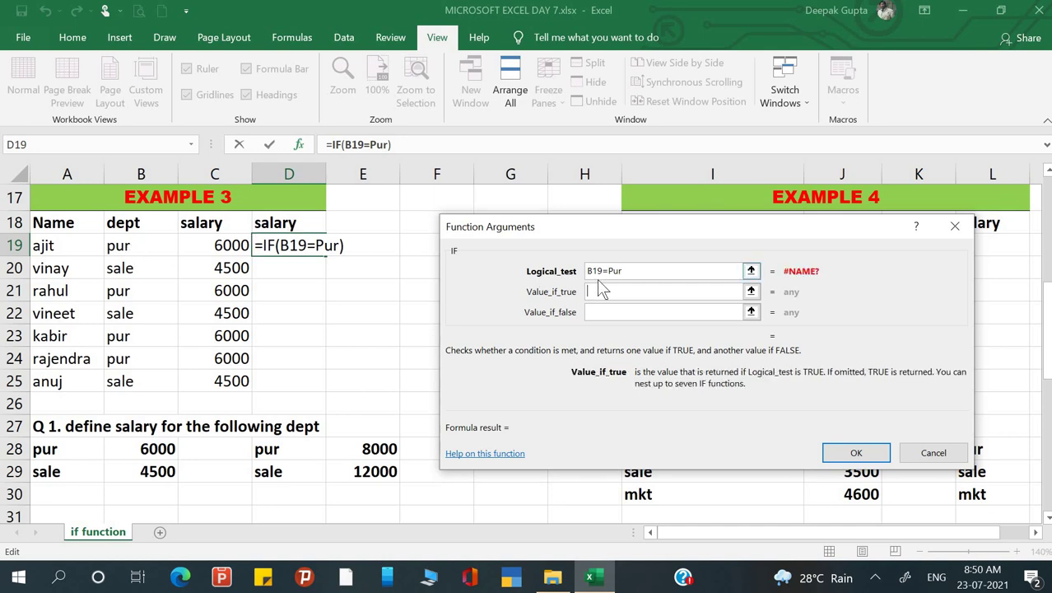
Step: Correct the logical test to B19="pur", with the department name in quotation marks
click(633, 274)
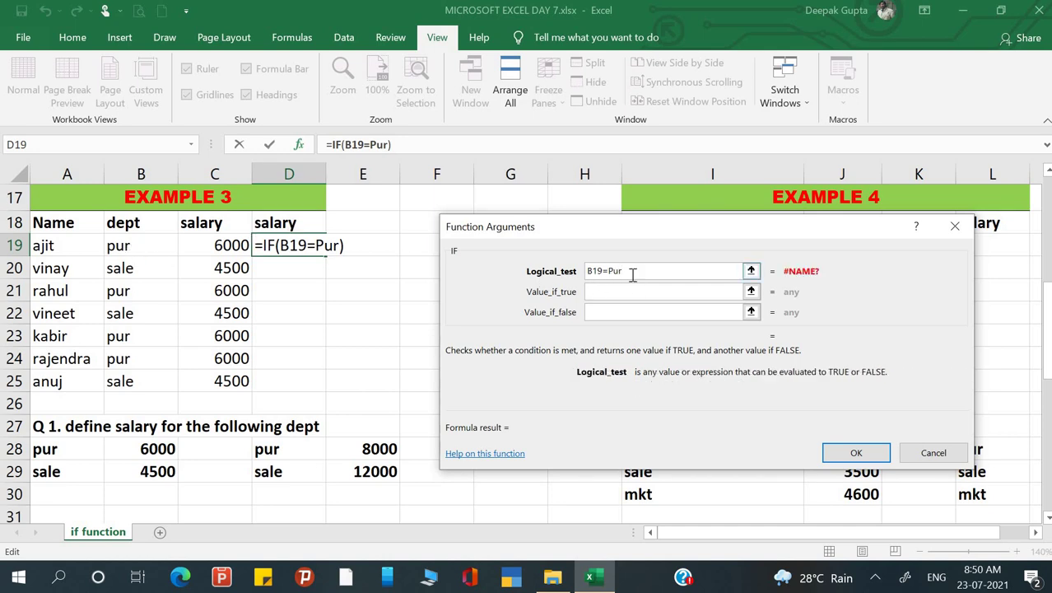
key(BackSpace)
key(BackSpace)
key(BackSpace)
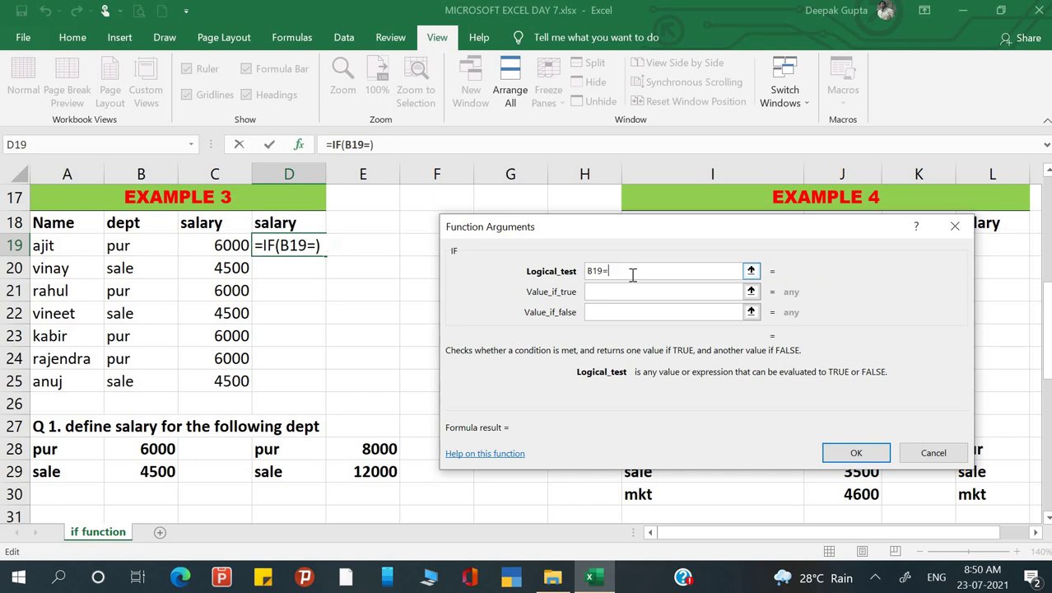
text("pur")
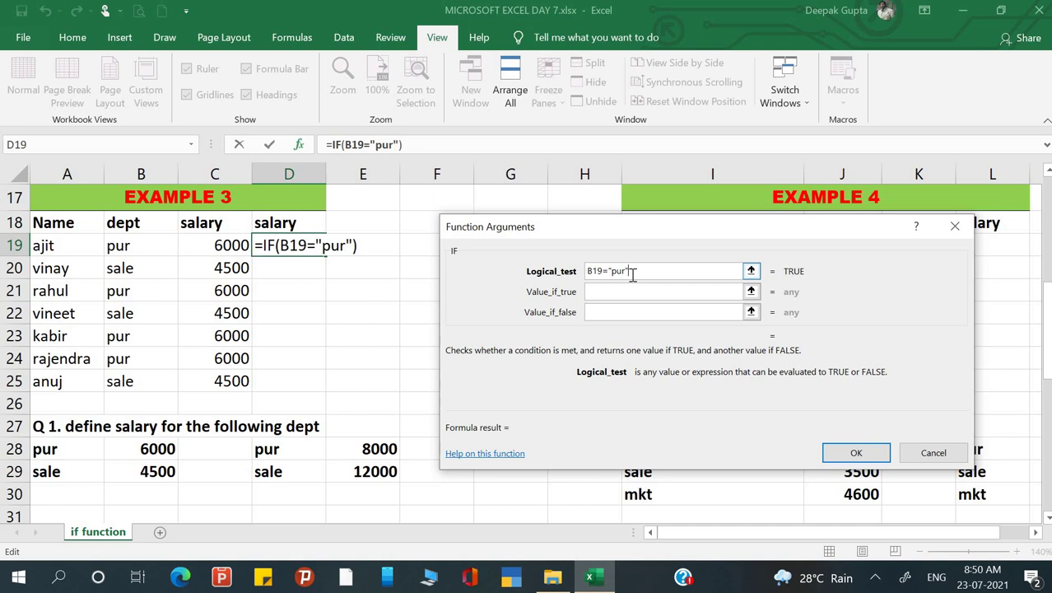
key(Tab)
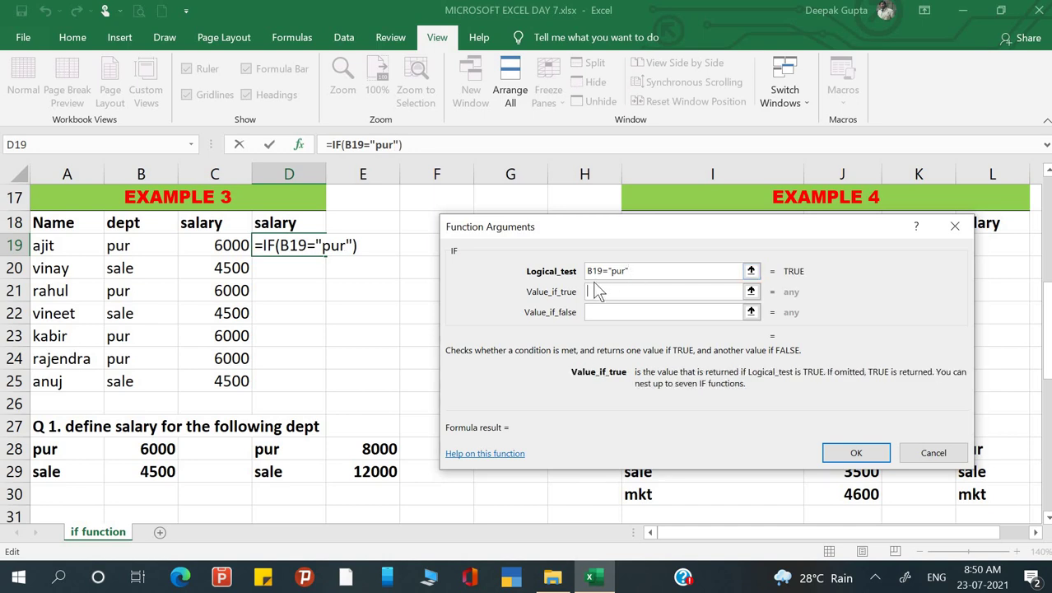
Step: Change the logical test to B19=D28, replacing the quoted text with a reference to the pur criterion cell
click(640, 271)
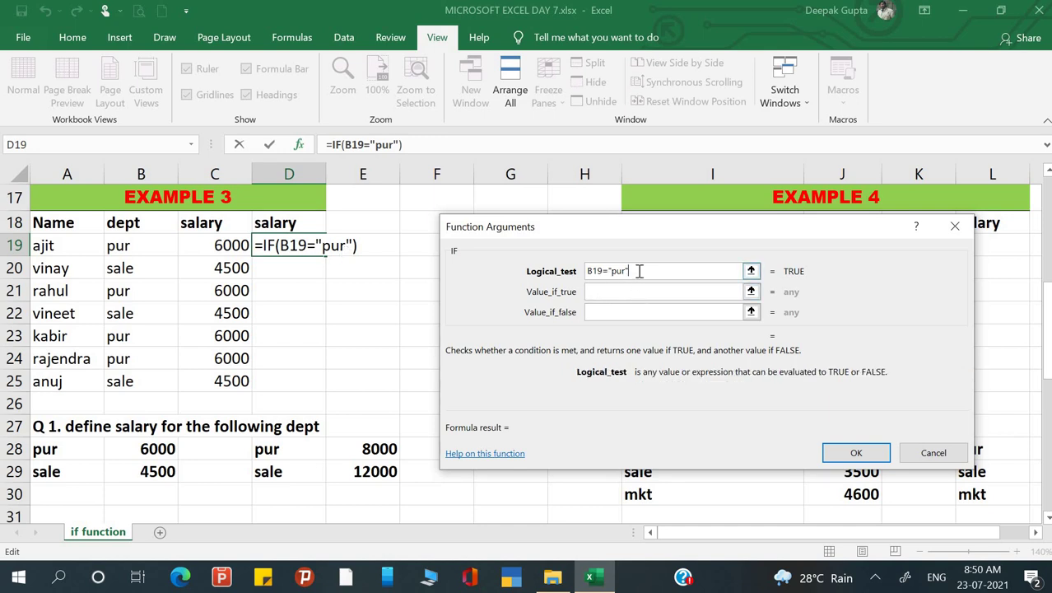
key(BackSpace)
key(BackSpace)
key(BackSpace)
key(BackSpace)
key(BackSpace)
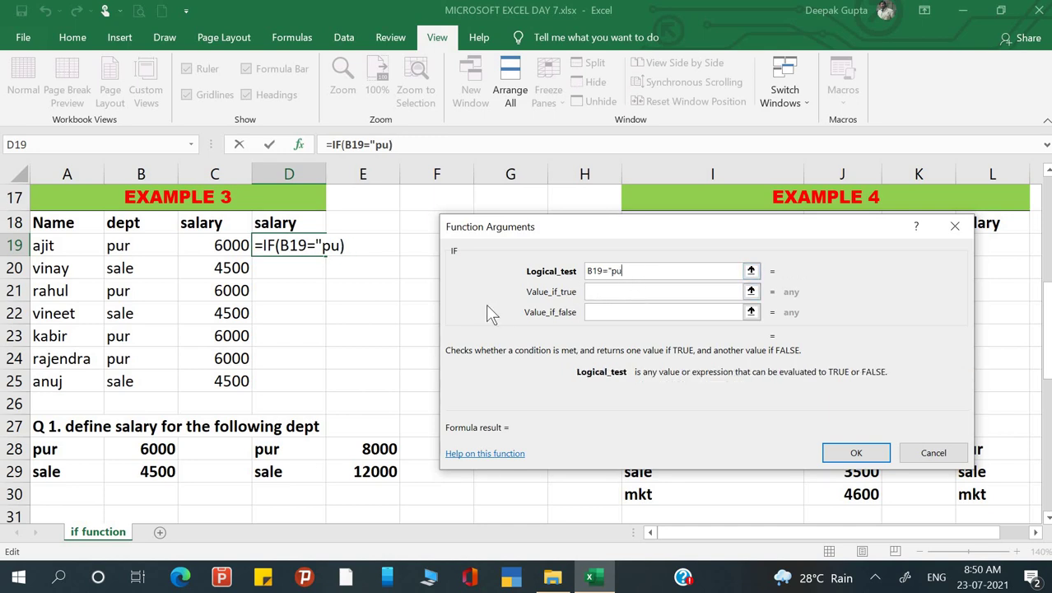
click(290, 452)
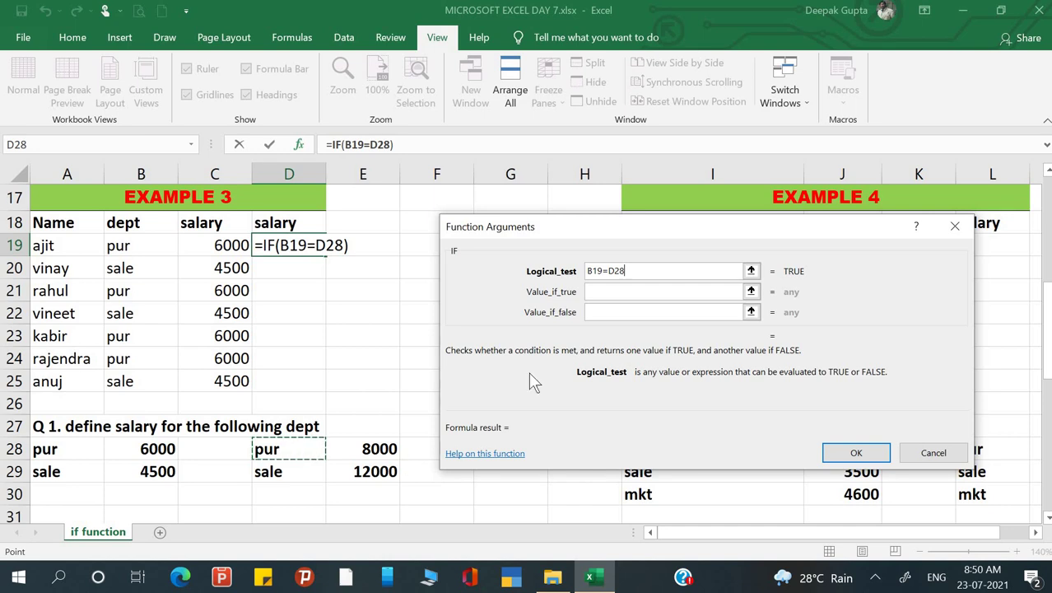
Step: Set the IF function's true value to 8000 and false value to 12000, and fill the formula from D19 down to D25
click(622, 292)
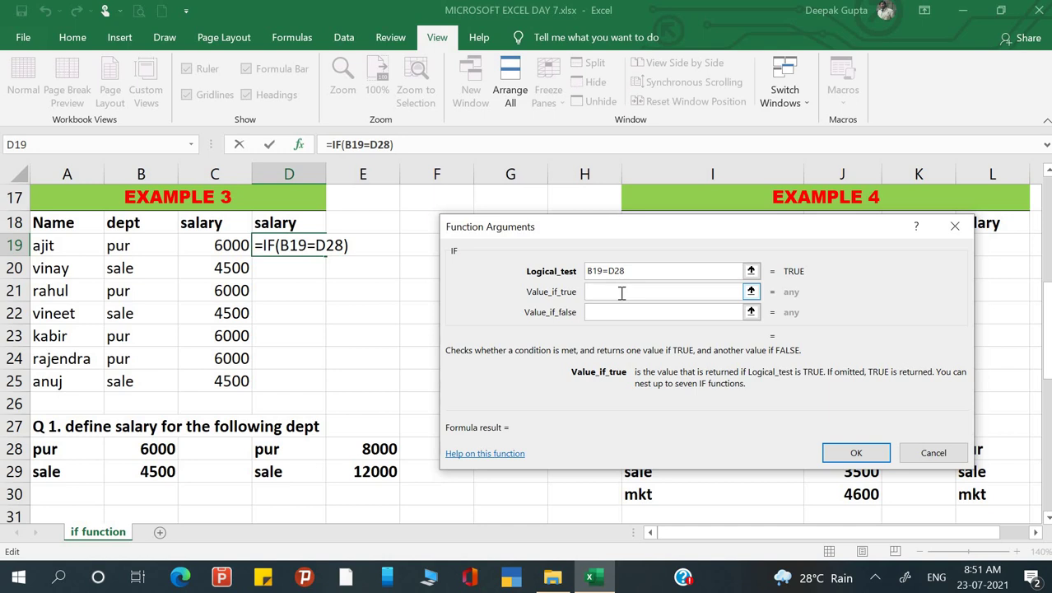
text(8000)
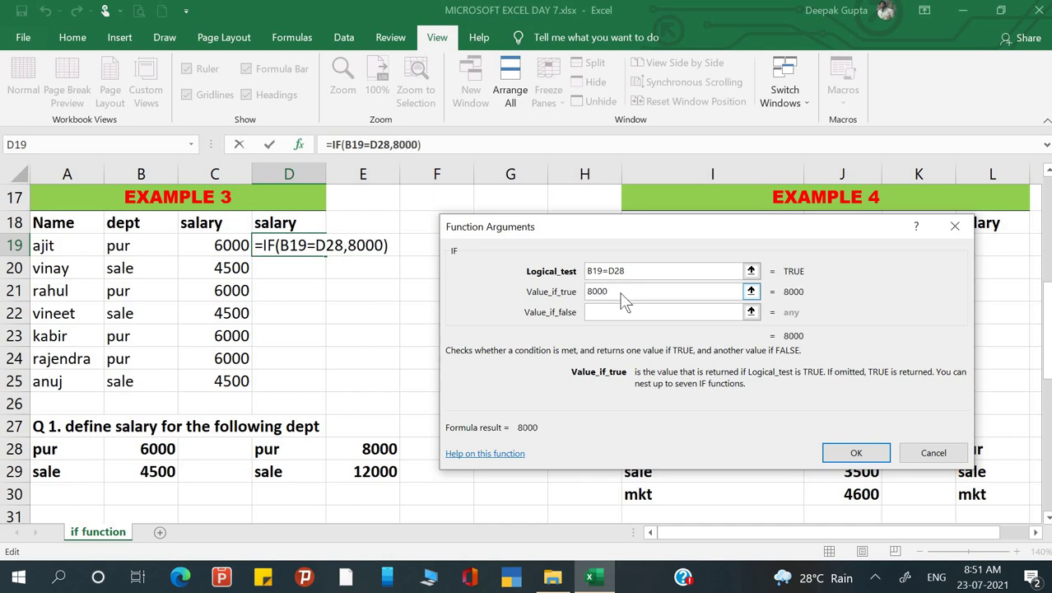
key(Tab)
text(12000)
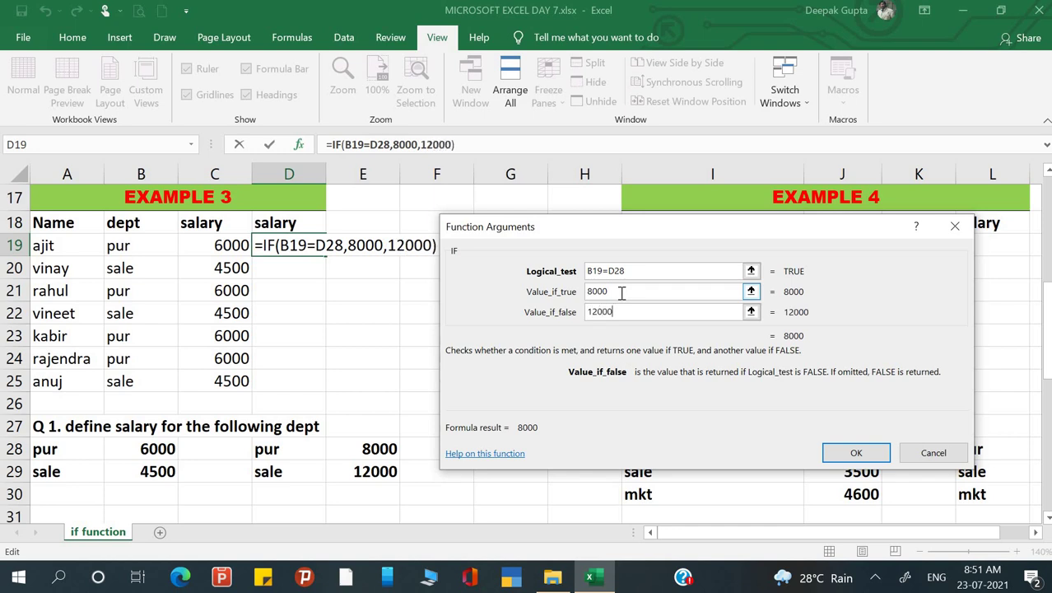
key(Return)
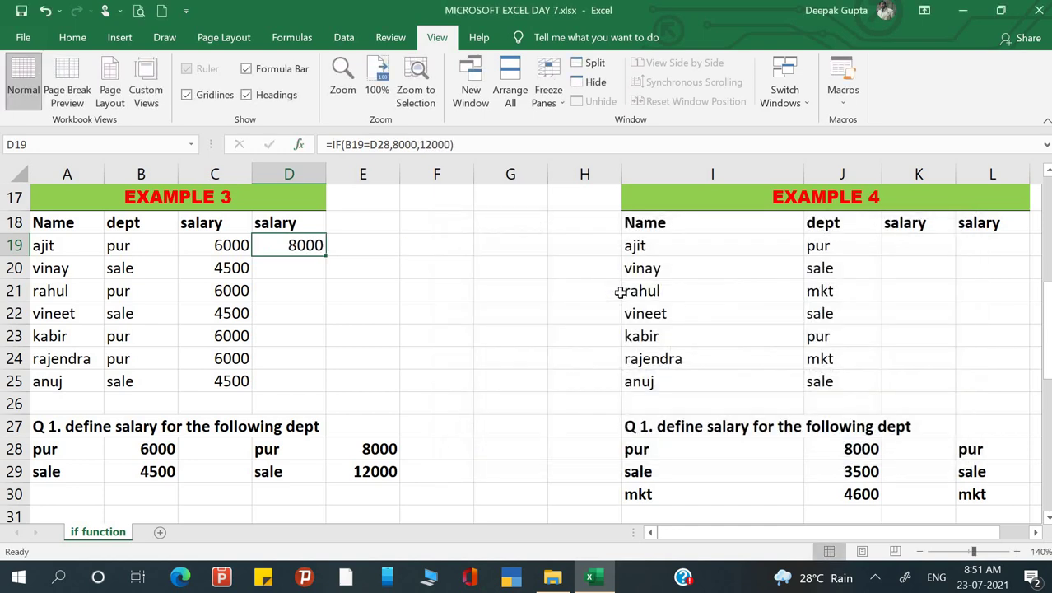
double_click(328, 259)
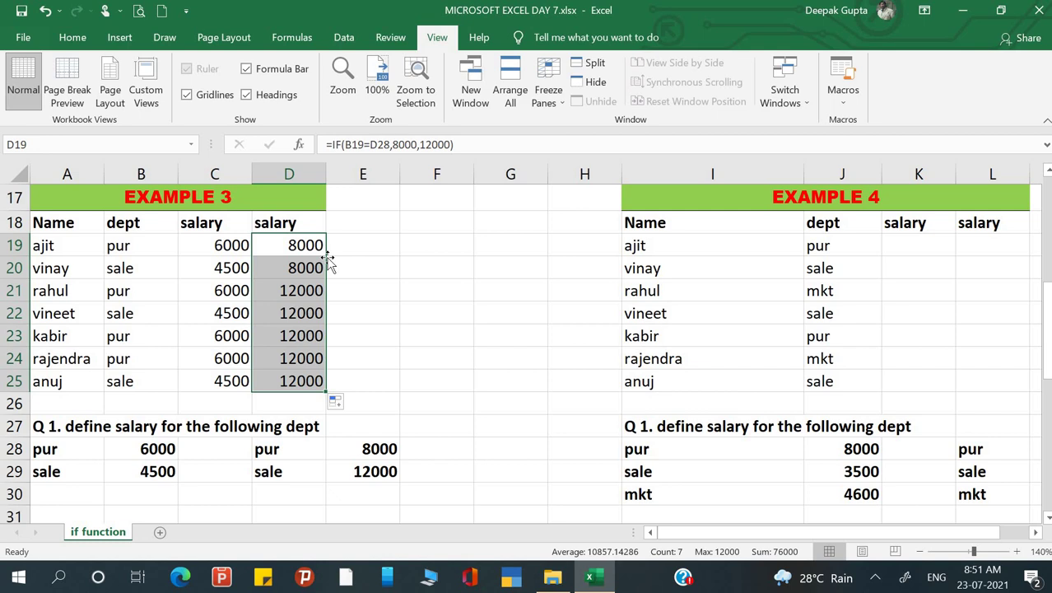
Step: Compare the cell references in the filled salary formulas of D19, D20 and D21
double_click(305, 245)
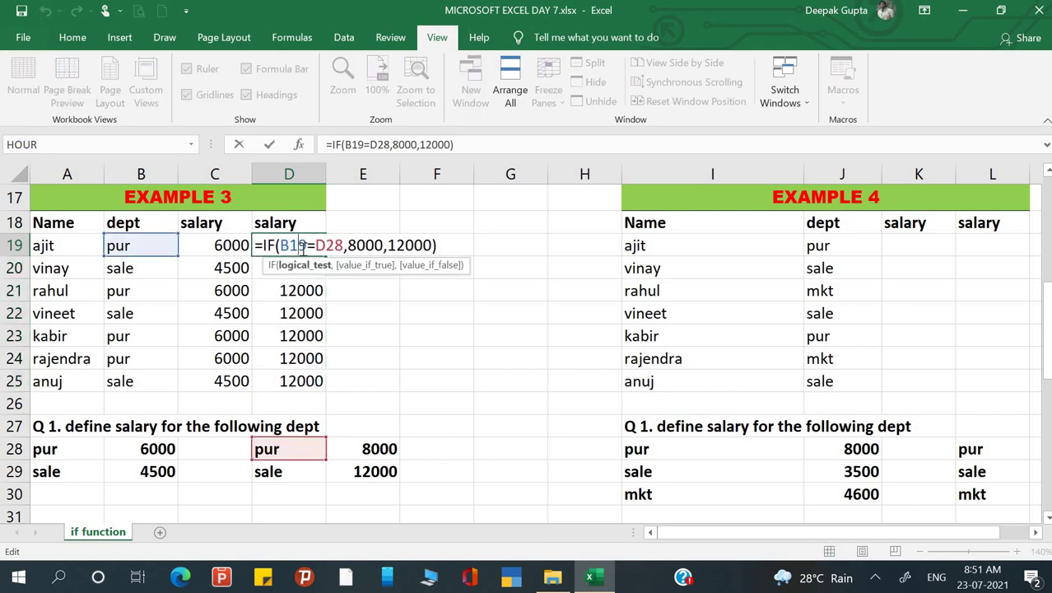
key(Return)
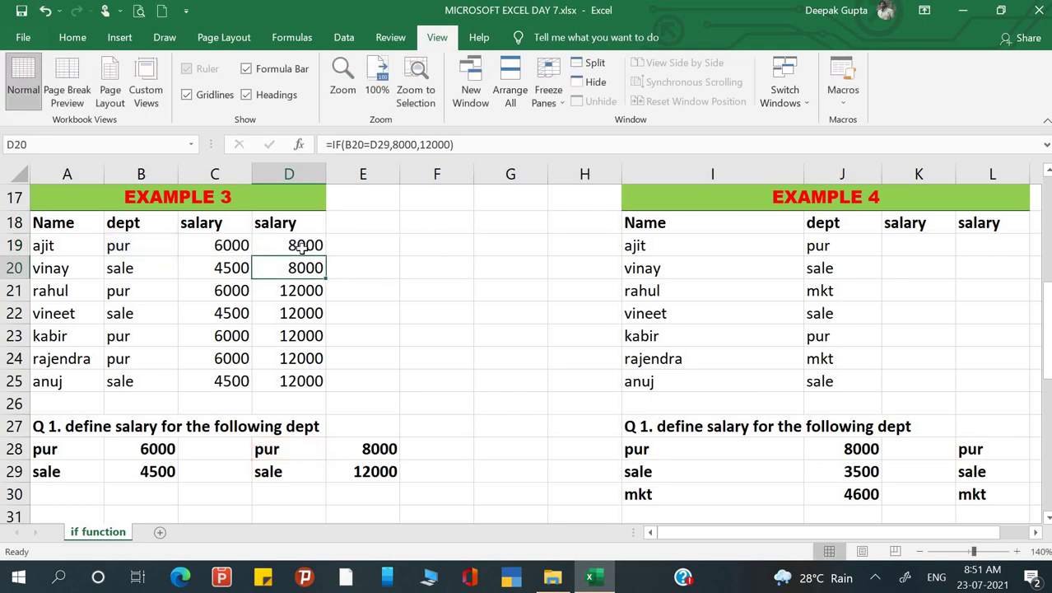
double_click(298, 268)
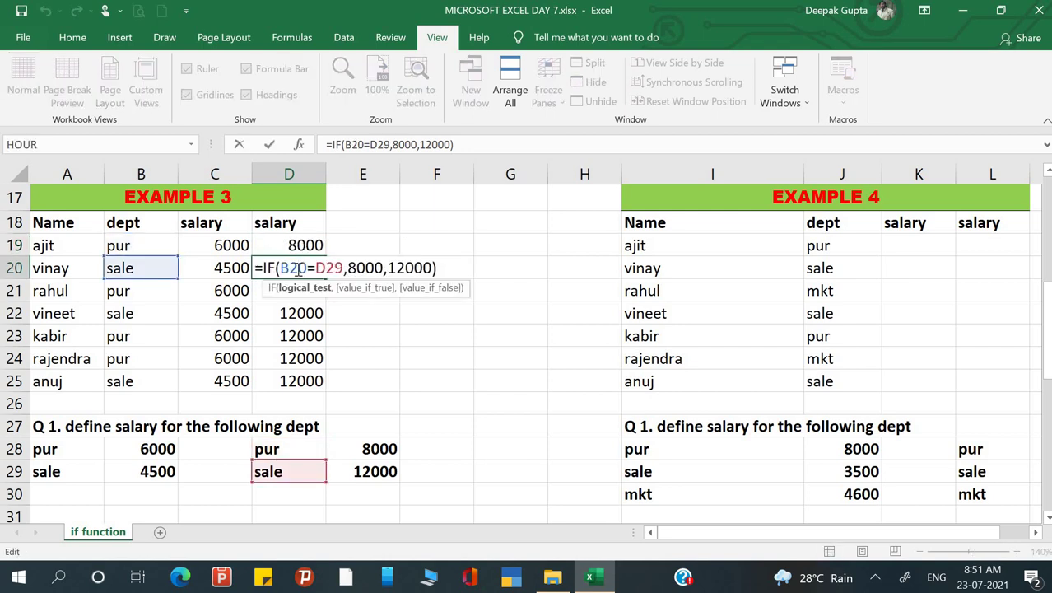
key(Escape)
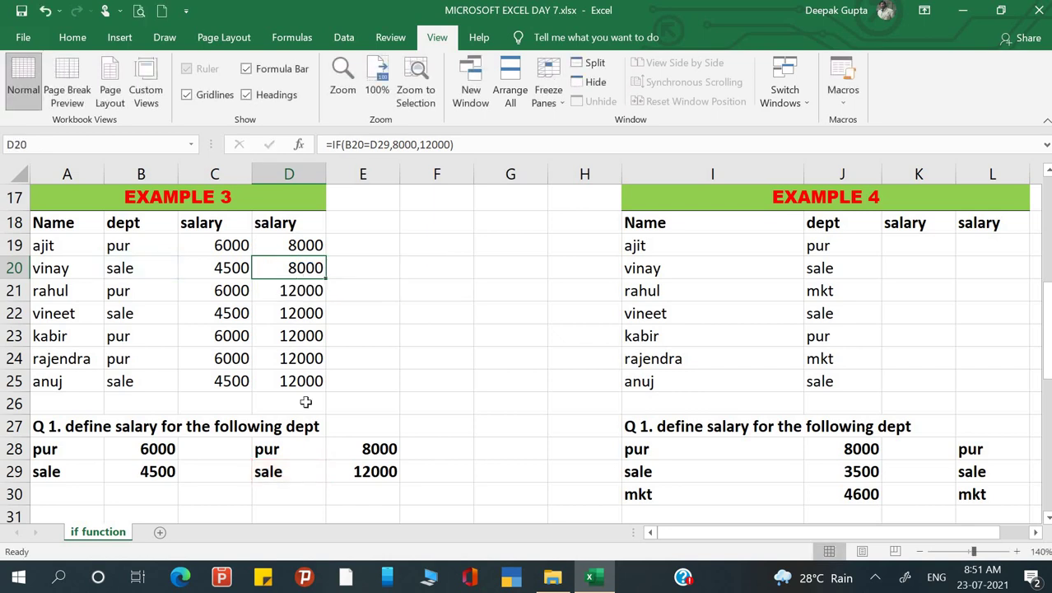
click(305, 244)
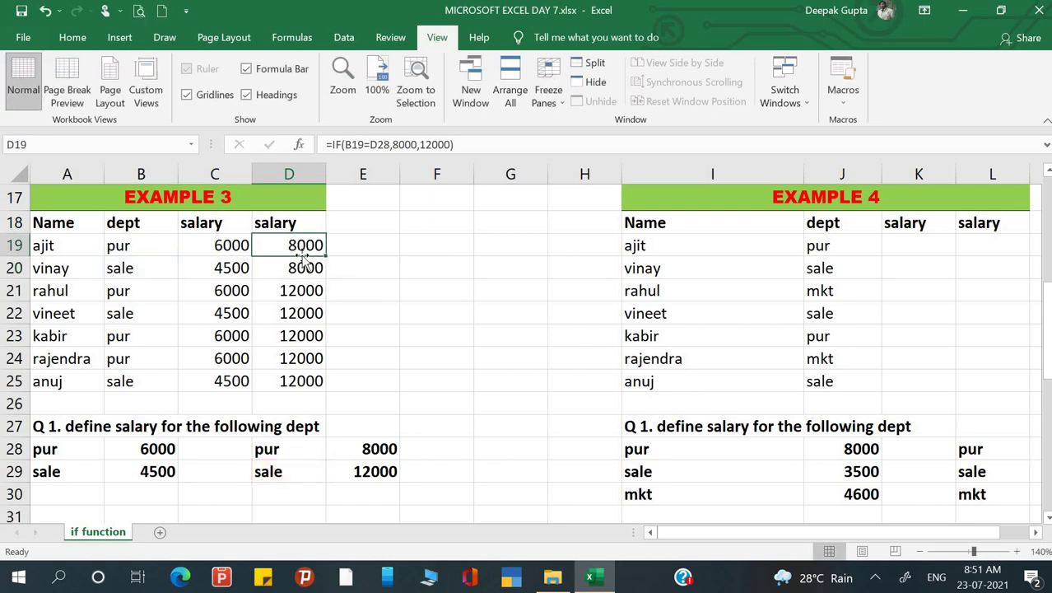
click(372, 259)
double_click(373, 260)
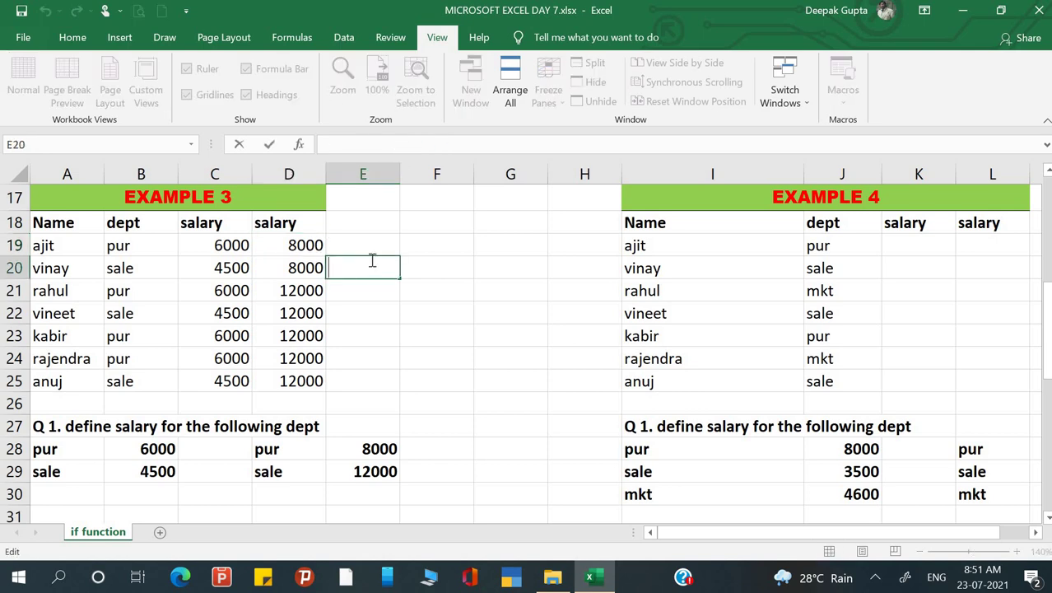
click(316, 289)
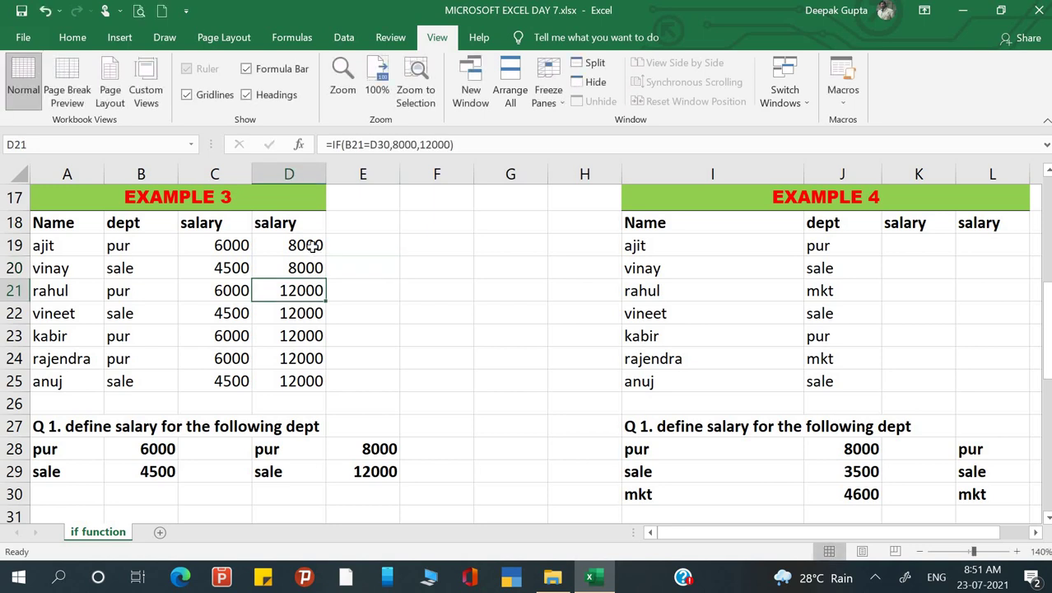
click(314, 245)
double_click(314, 244)
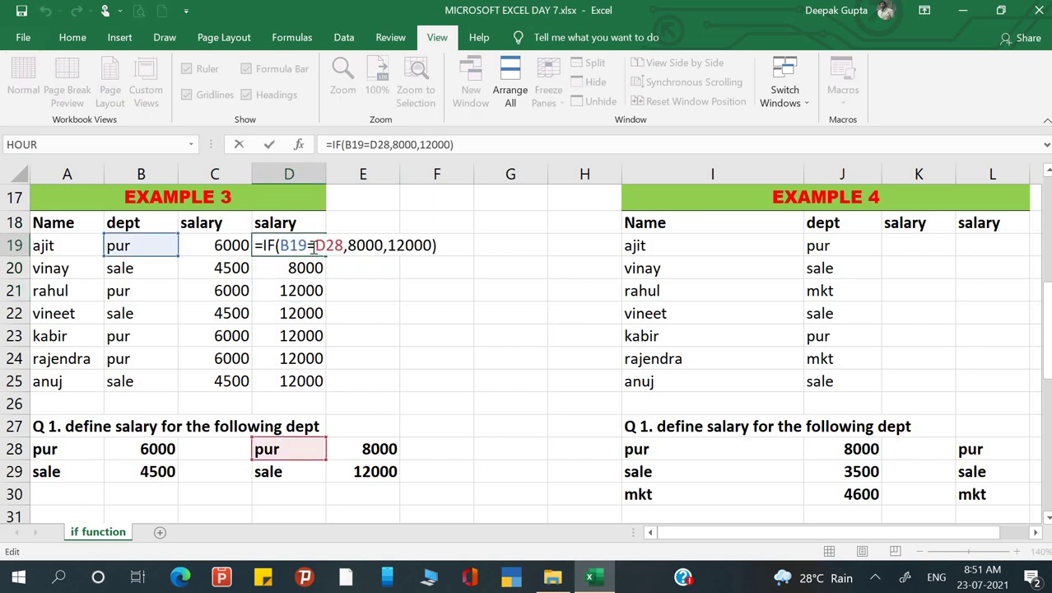
key(Escape)
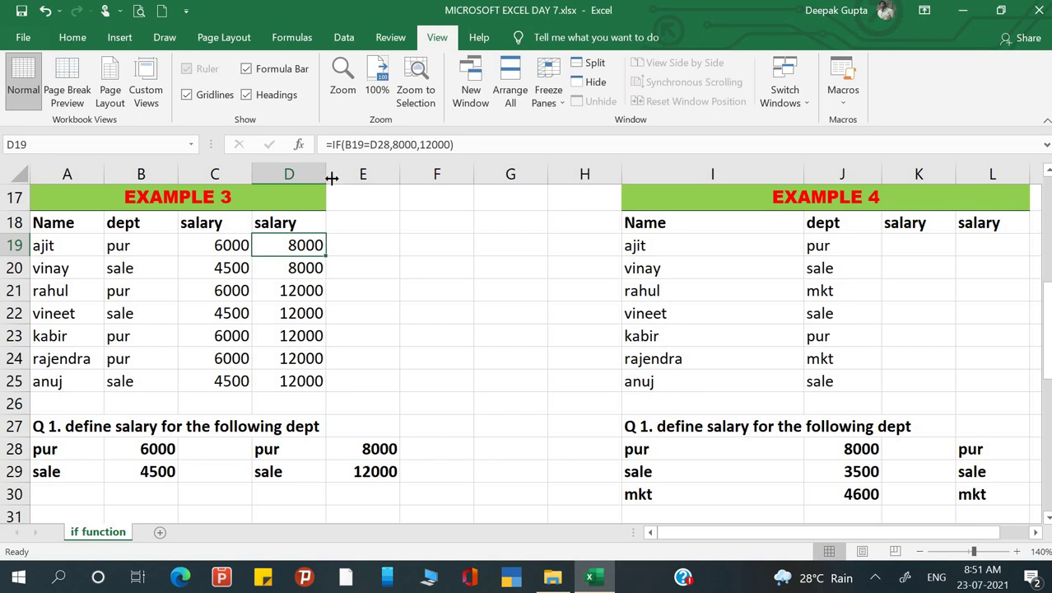
Step: Make the D28 reference in D19's logical test absolute as $D$28, refill the formula down to D25 and check its references
click(299, 145)
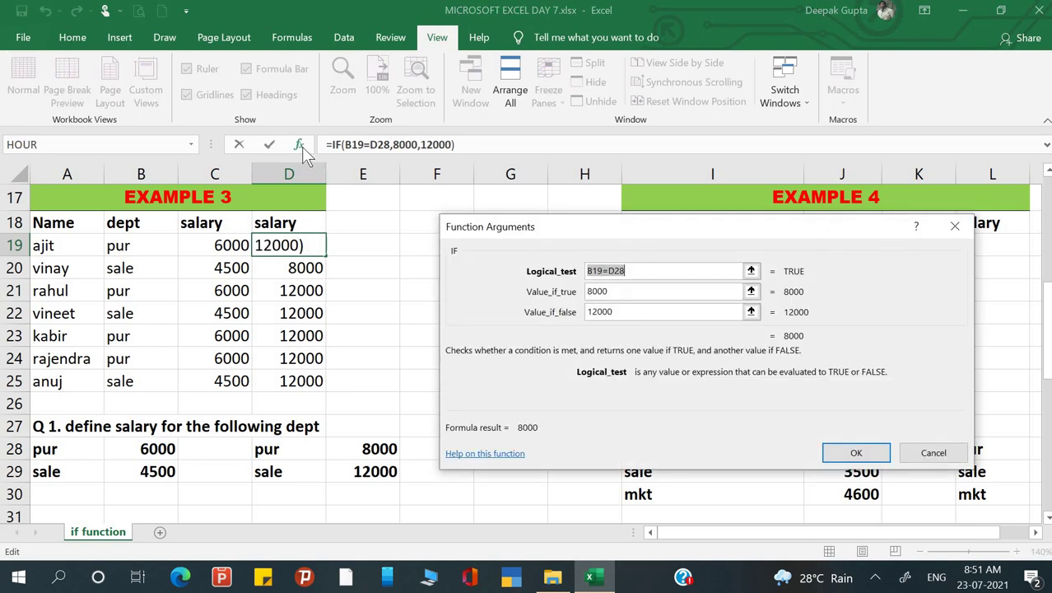
click(628, 272)
drag(611, 272, 630, 271)
key(F4)
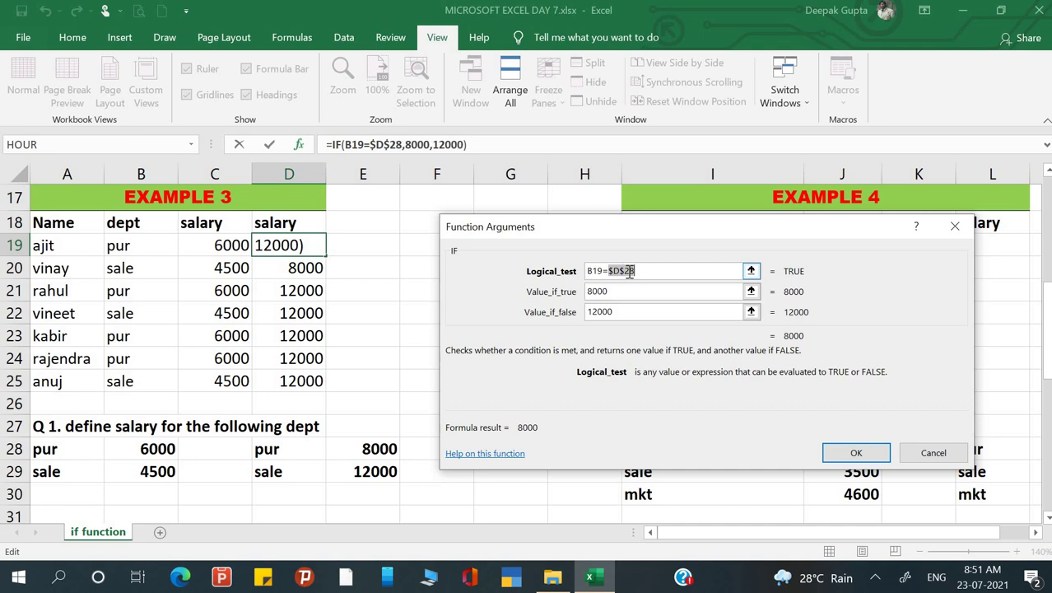
click(856, 454)
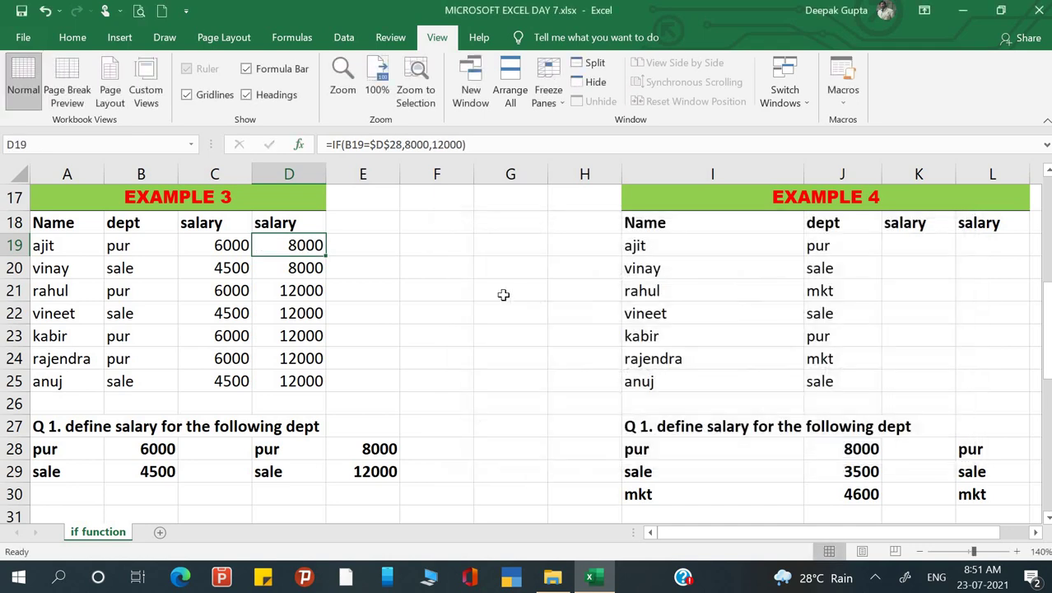
double_click(326, 255)
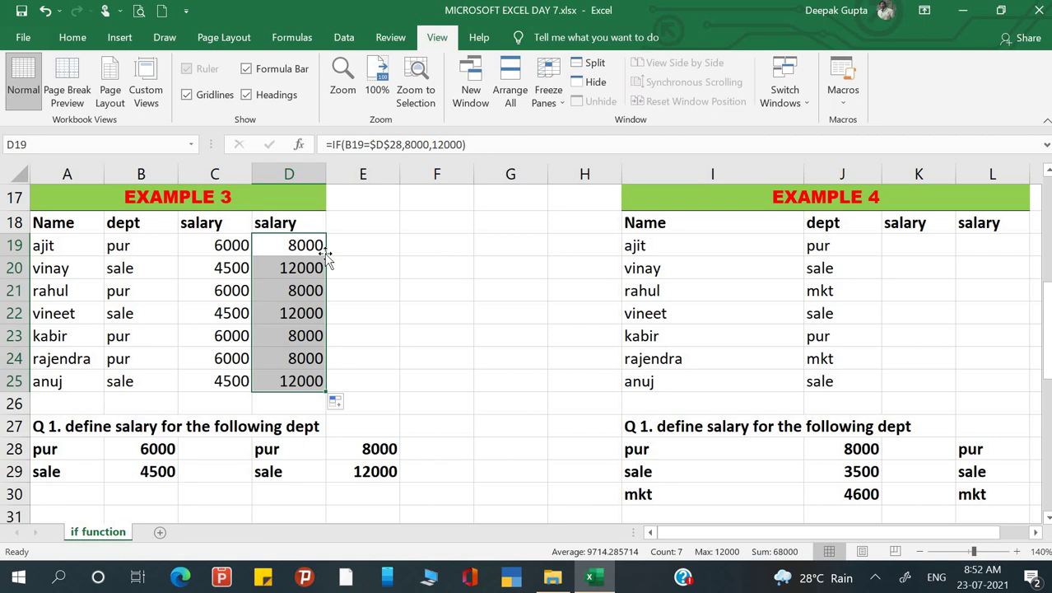
double_click(290, 241)
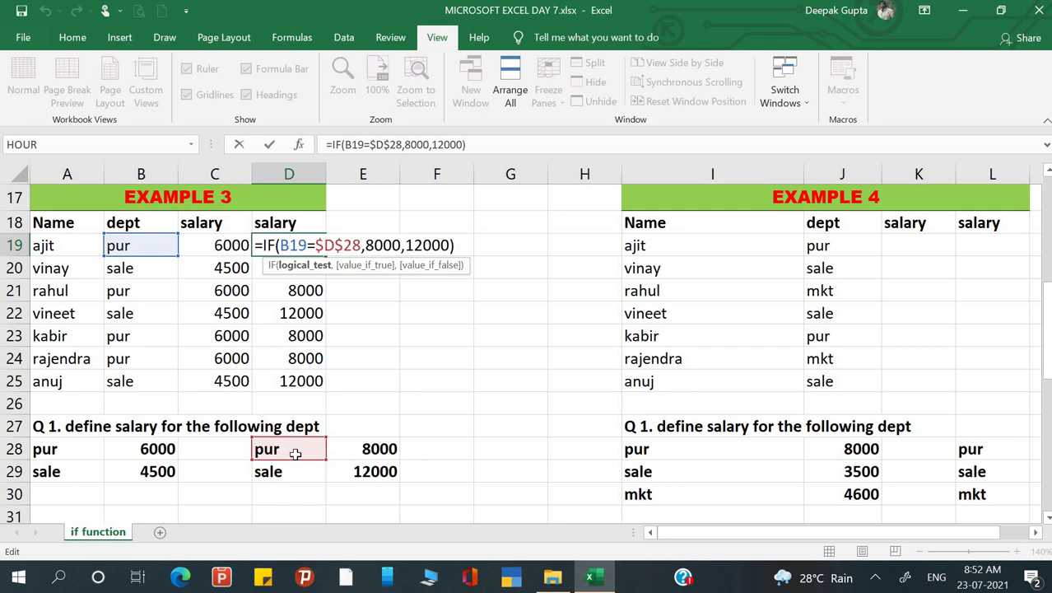
click(426, 311)
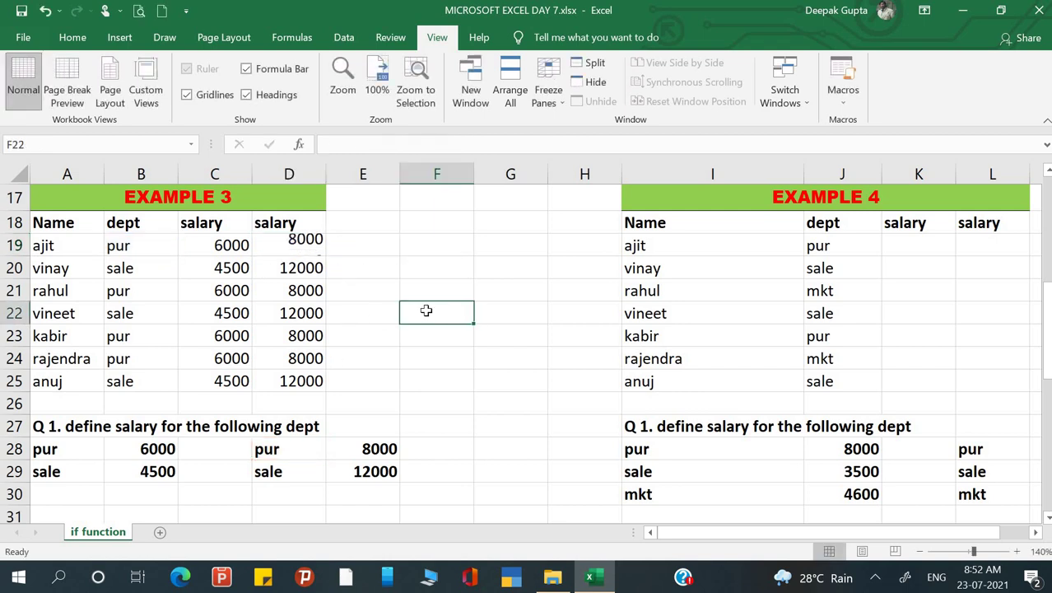
Step: Clear the salaries in D19:D25 and write the formula =if(B19=B19,8000,12000) directly in D19
drag(313, 247, 304, 387)
key(Delete)
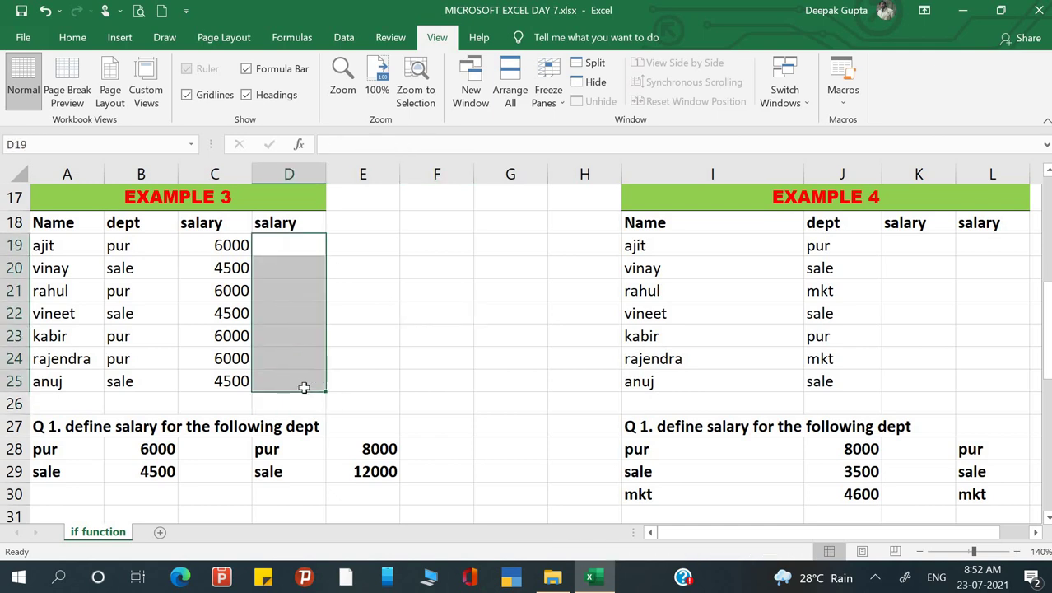
text(=if)
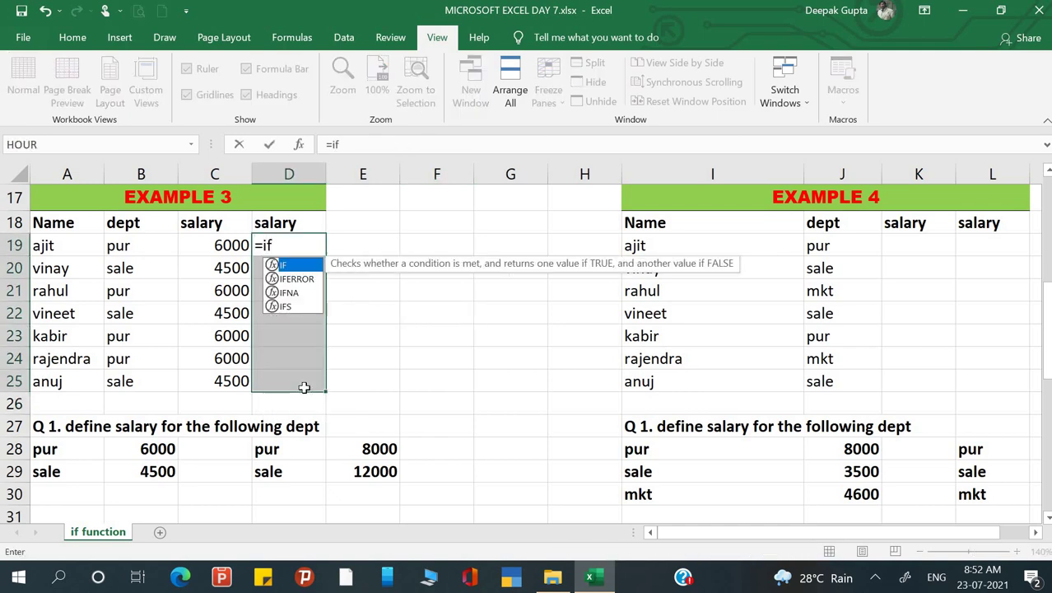
text(()
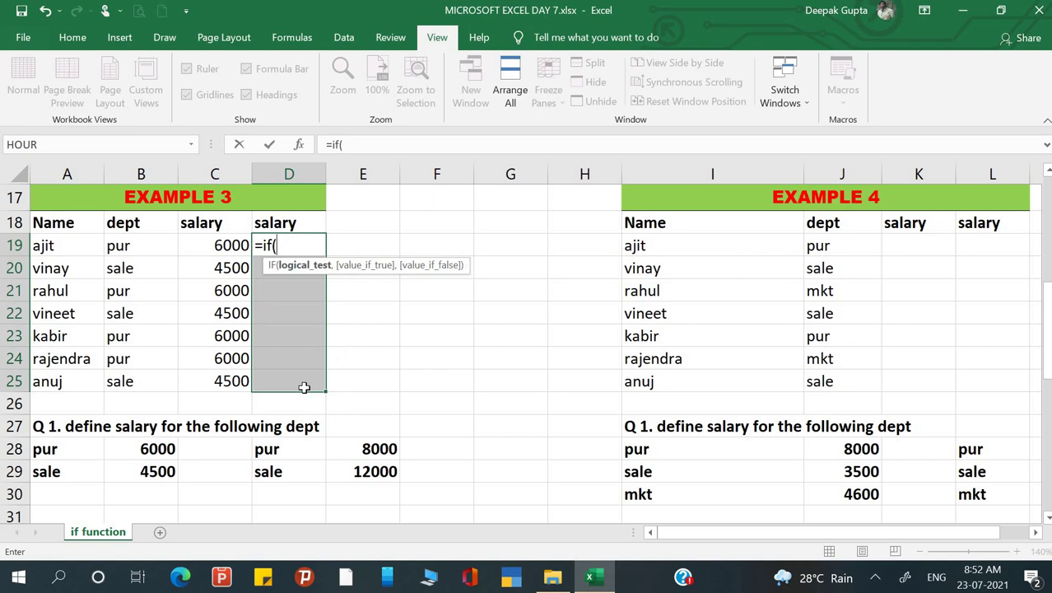
click(145, 249)
text(=)
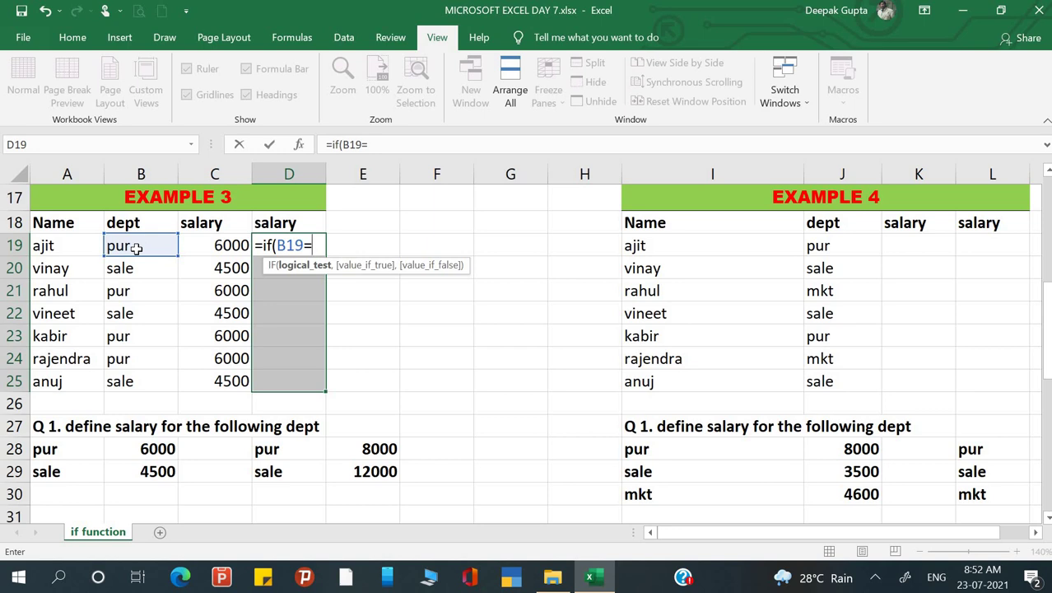
click(137, 248)
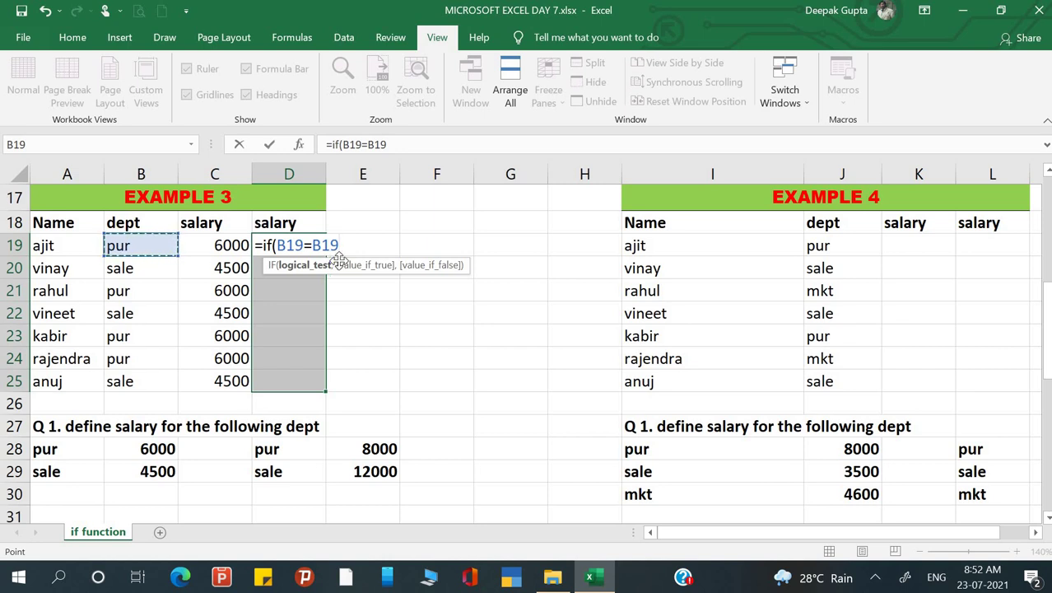
text(,)
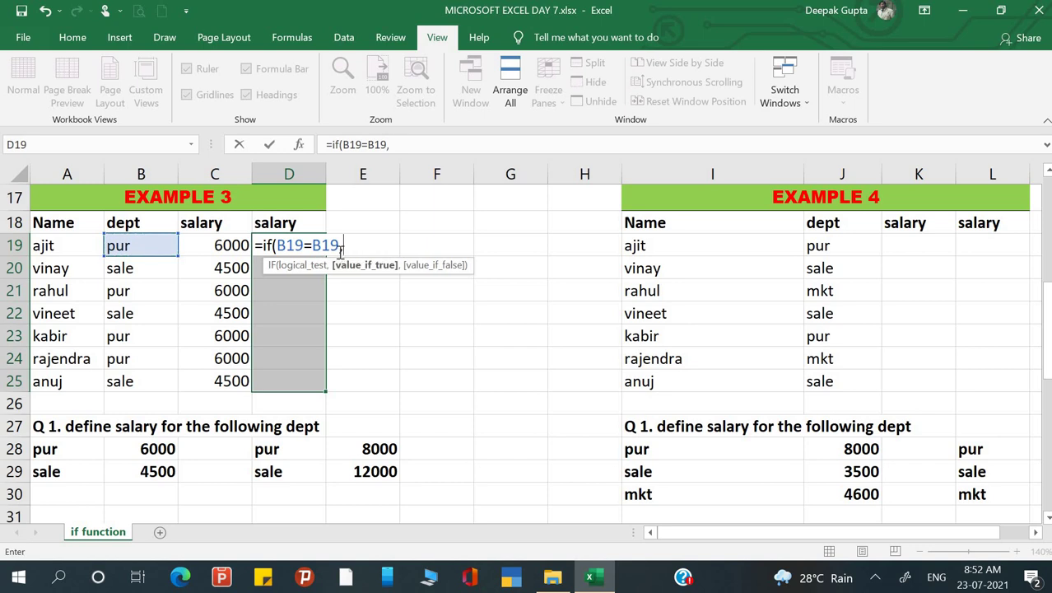
text(8000)
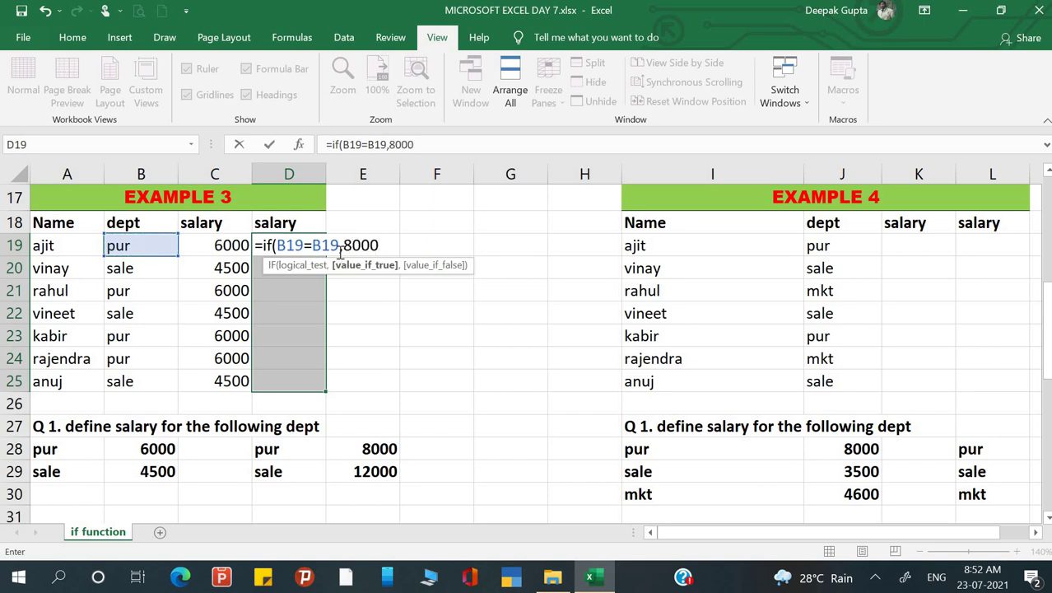
text(,12000)
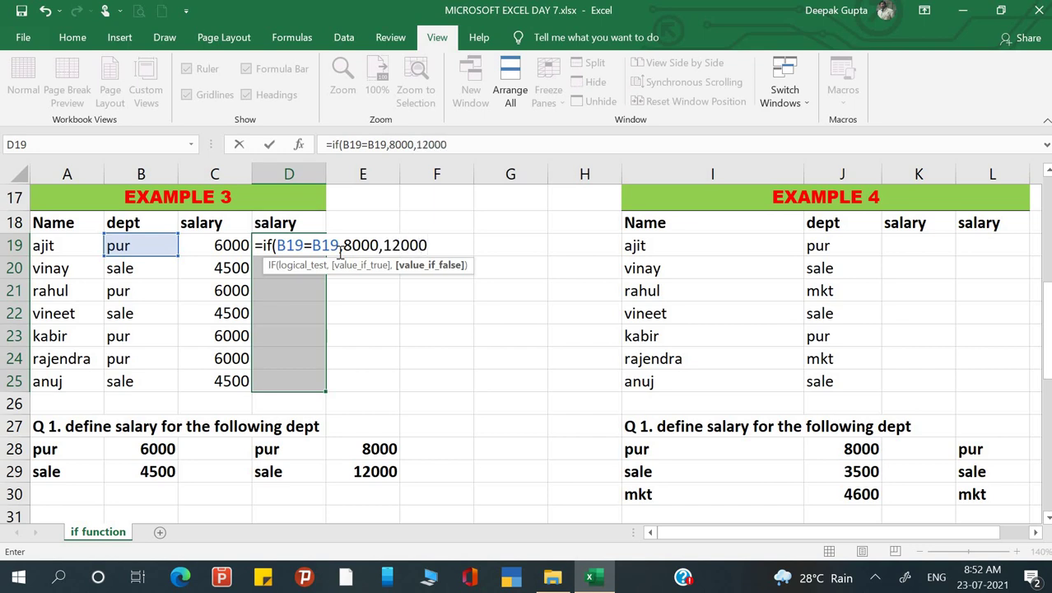
text())
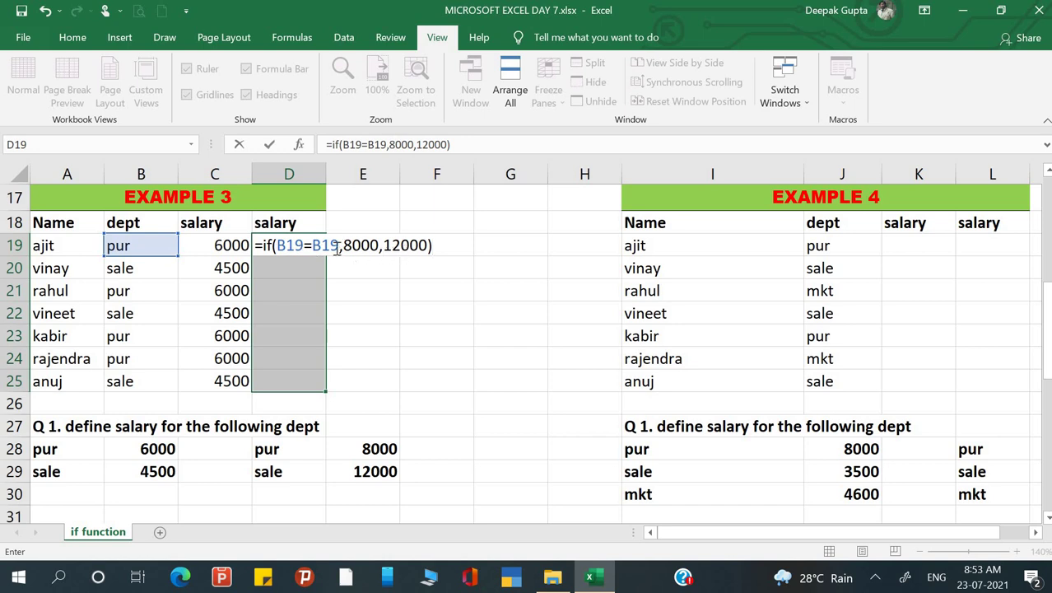
Step: Make the second B19 reference in the logical test absolute as $B$19 and fill the formula from D19 down to D25
drag(312, 246, 339, 245)
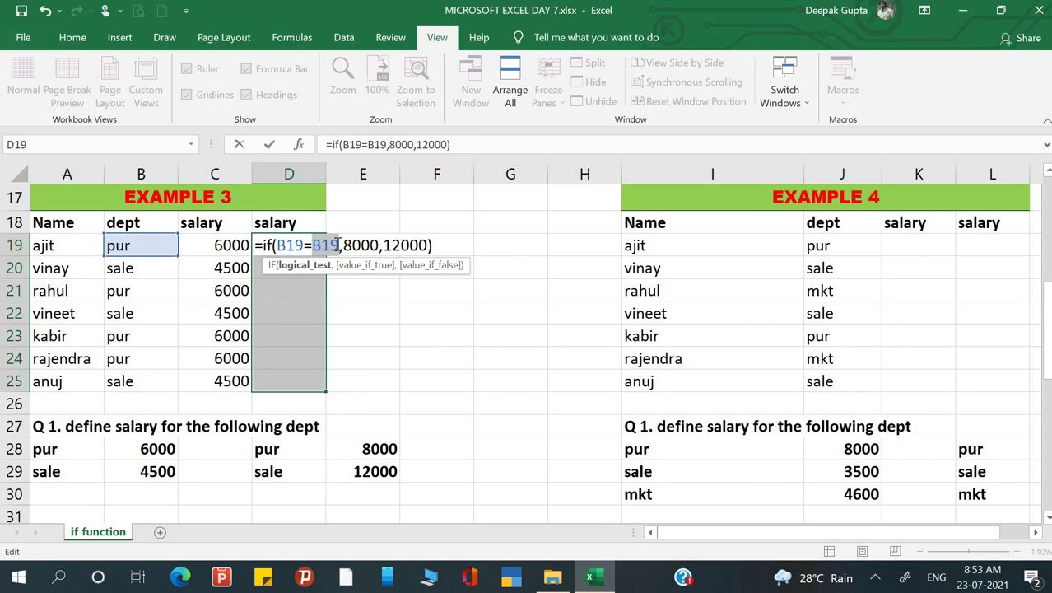
key(F4)
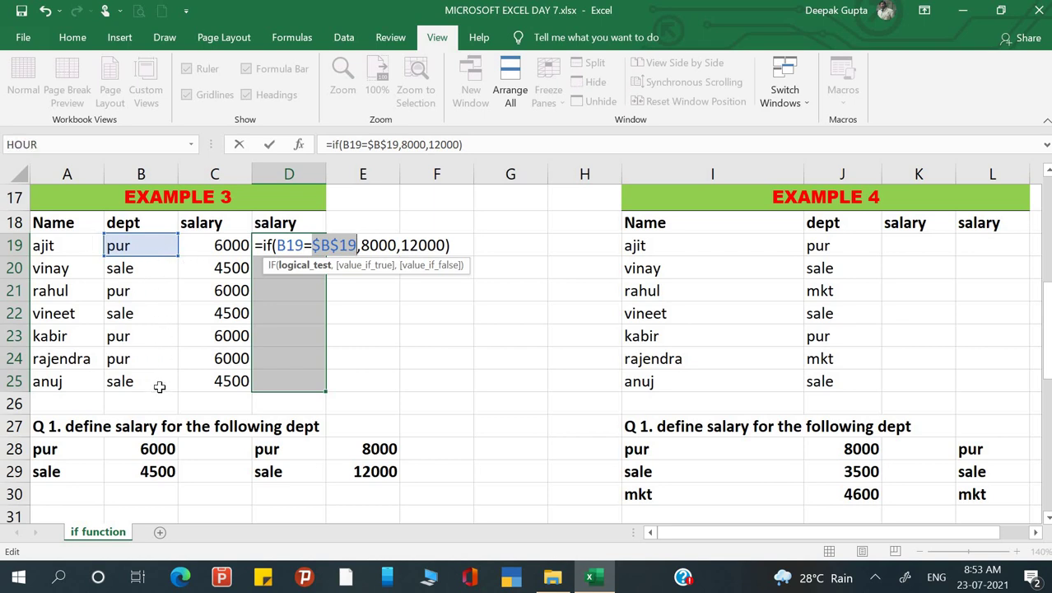
key(Return)
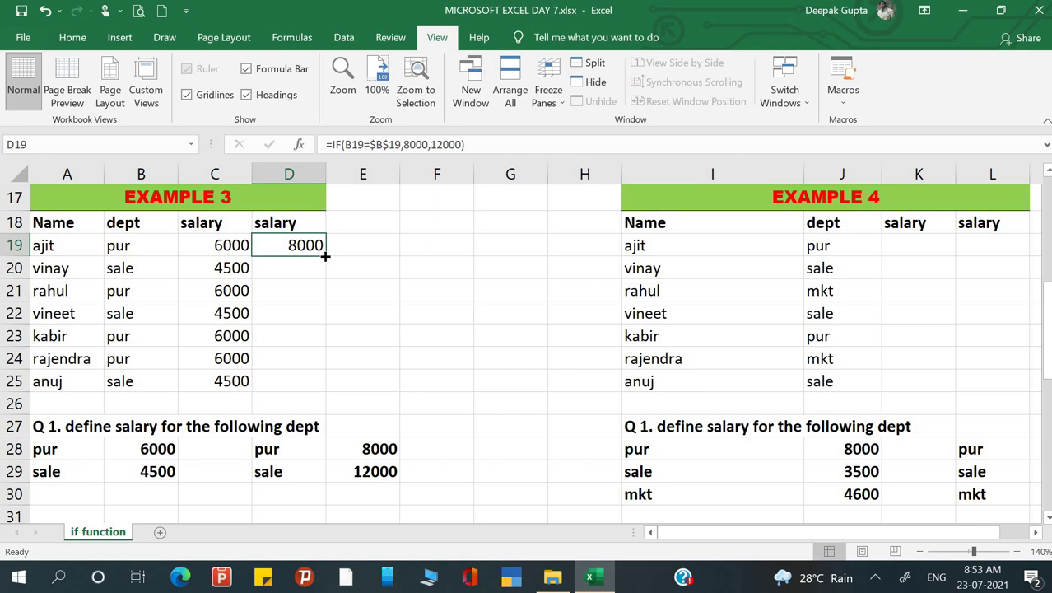
double_click(322, 256)
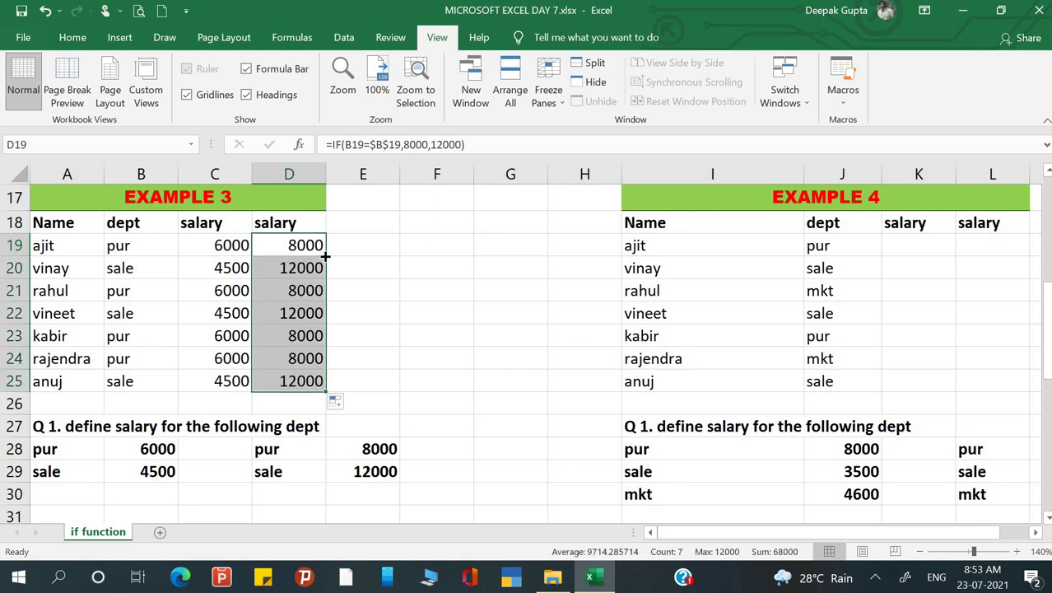
click(381, 265)
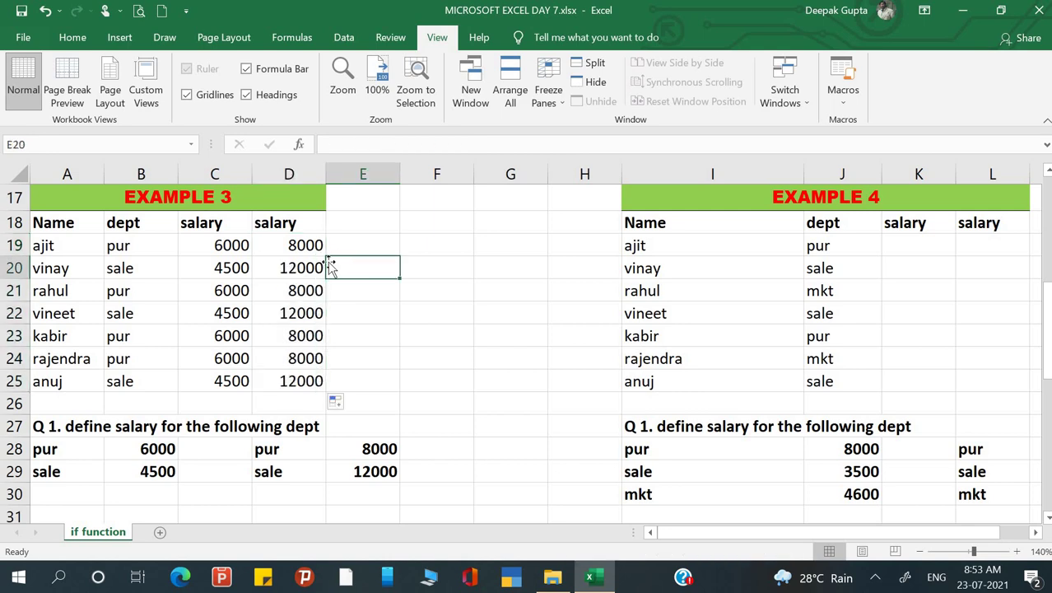
click(304, 245)
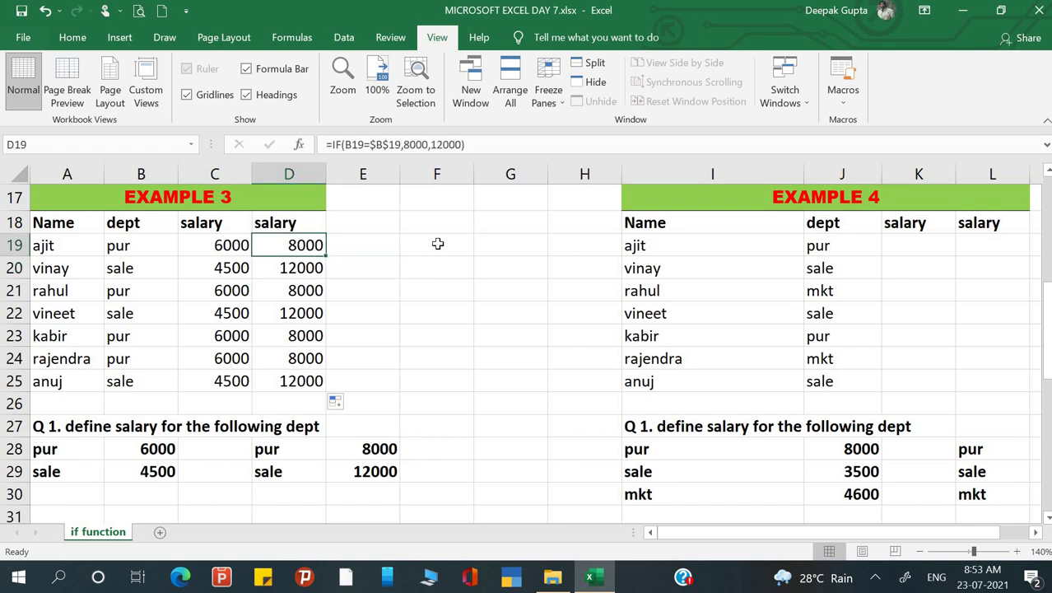
Step: Examine Example 4's department list and its salary tables for pur, sale and mkt
key(Right)
key(Right)
key(Right)
key(Right)
key(Right)
key(Right)
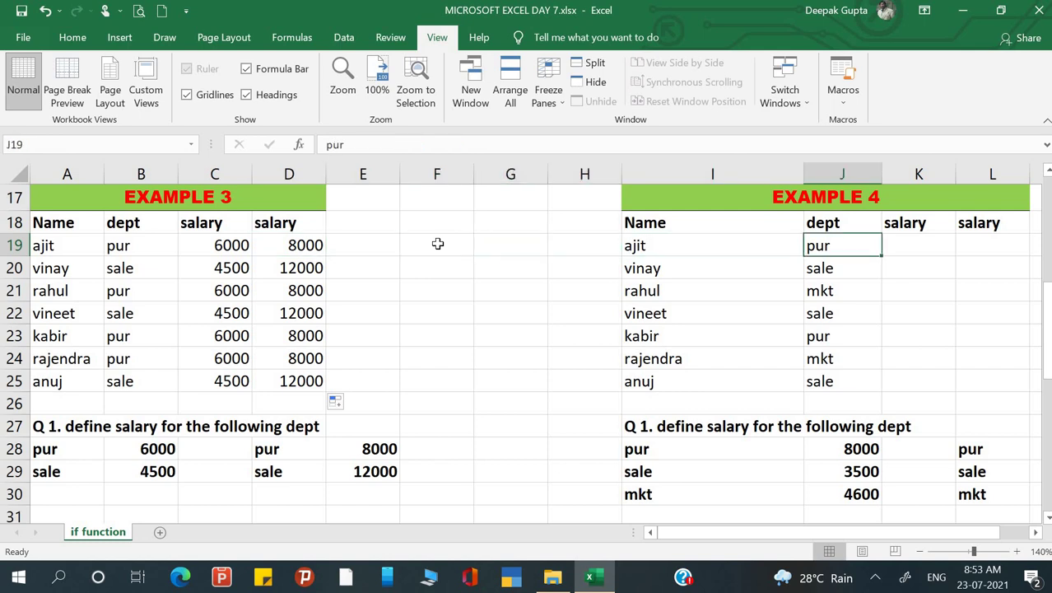
key(Right)
key(Right)
key(Right)
key(Right)
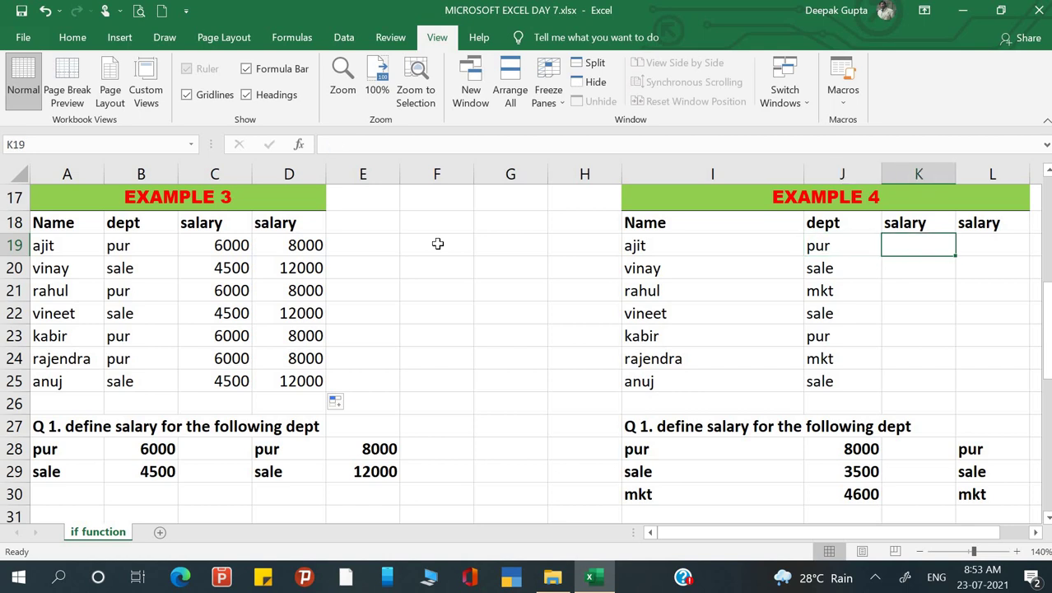
key(Right)
key(Right)
key(Right)
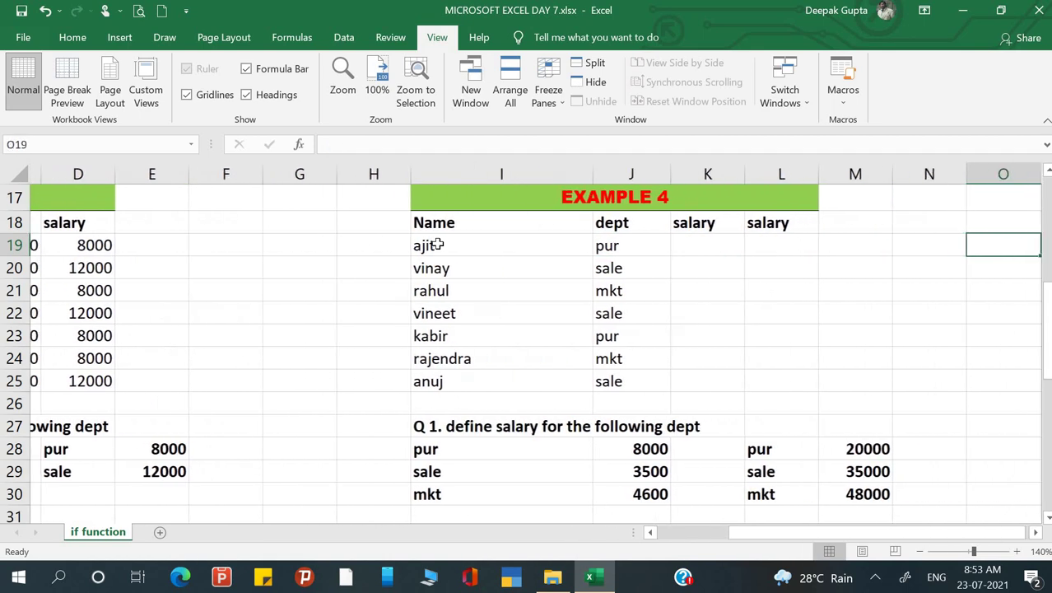
key(Left)
key(Left)
key(Left)
key(Left)
key(Left)
key(Left)
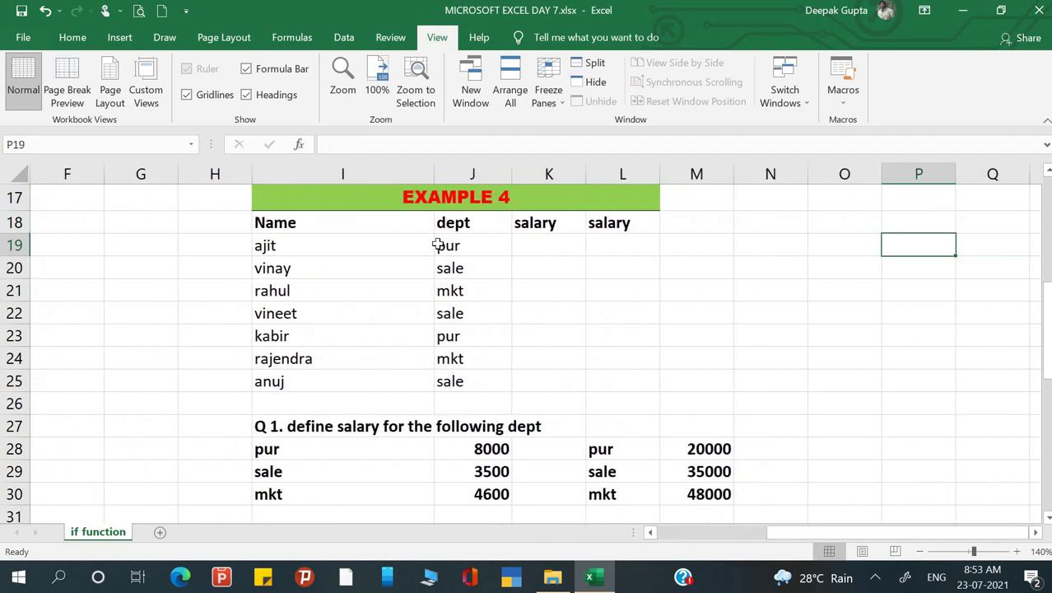
click(368, 261)
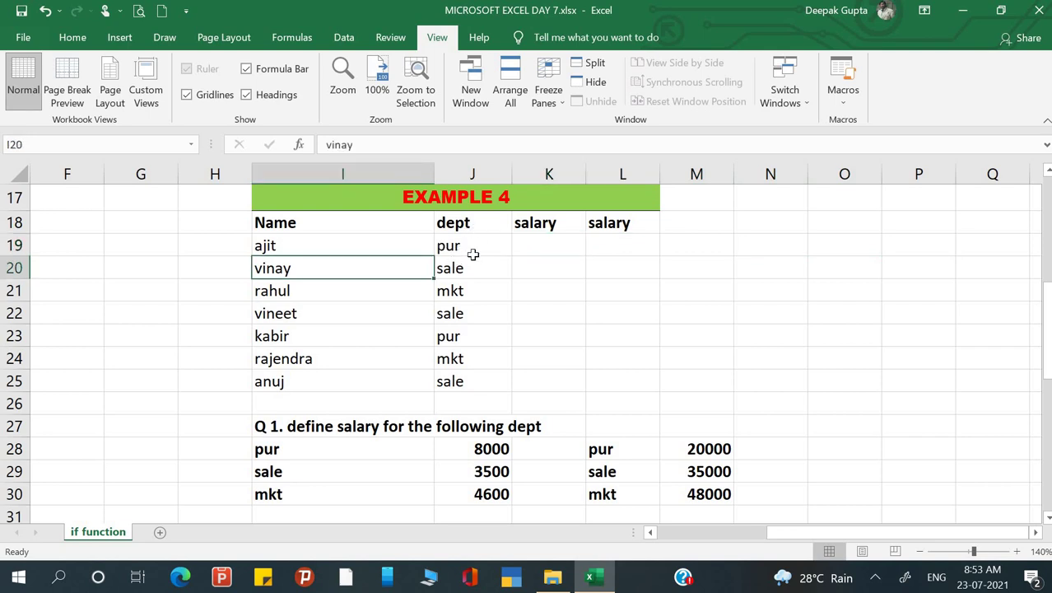
click(336, 454)
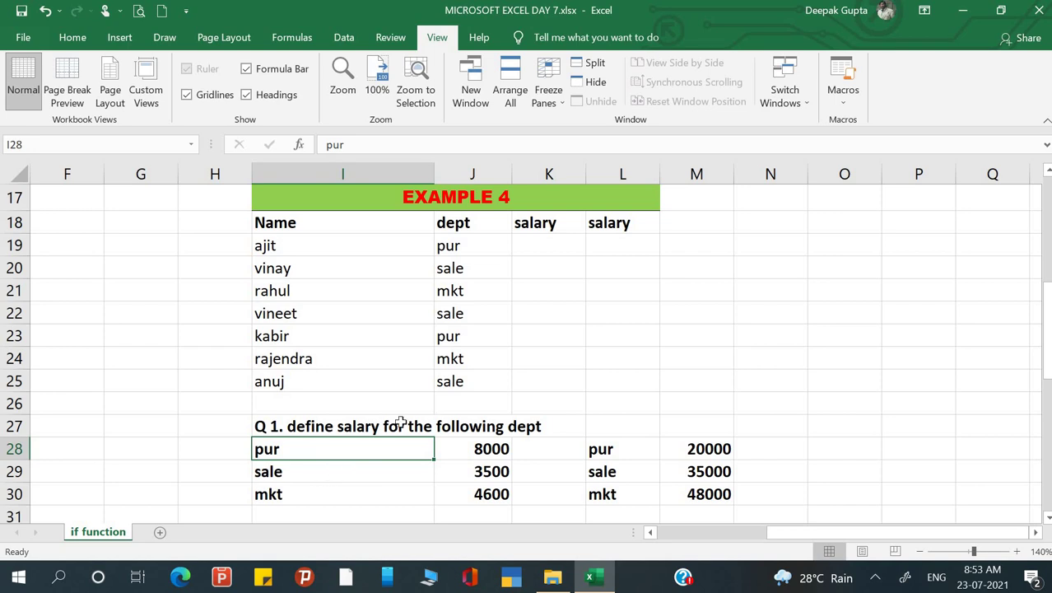
Step: Start an IF formula in K19 with the logical test J19=$I$28, locking the pur criterion as an absolute reference
click(548, 247)
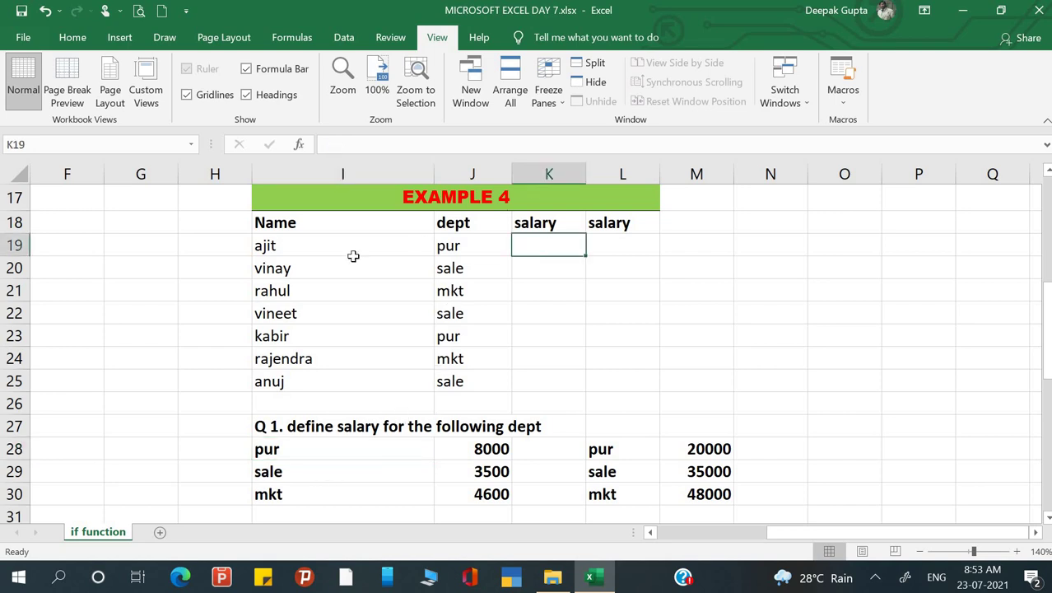
text(=ig)
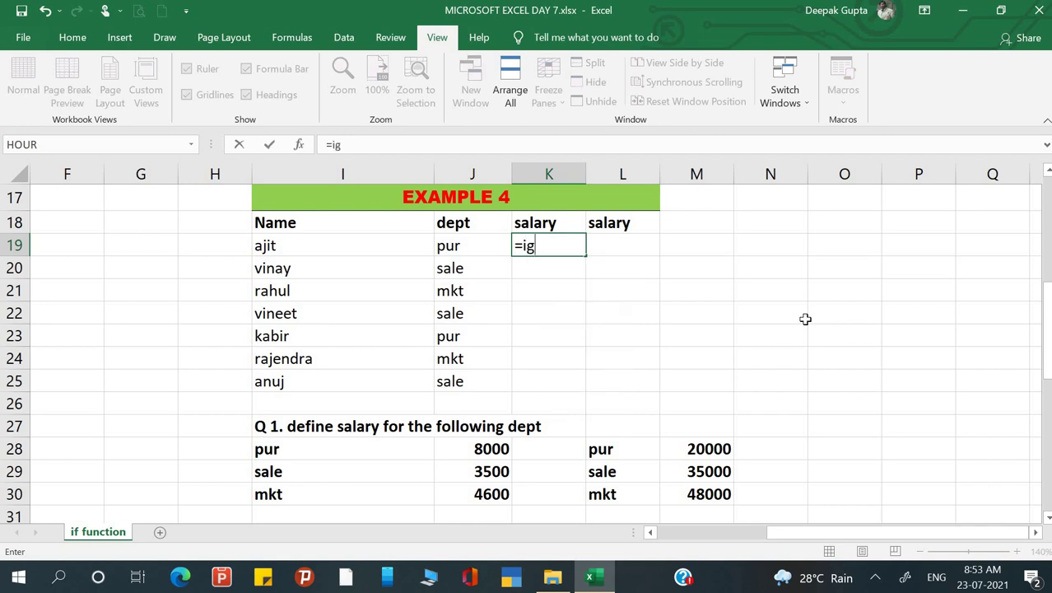
key(BackSpace)
text(f)
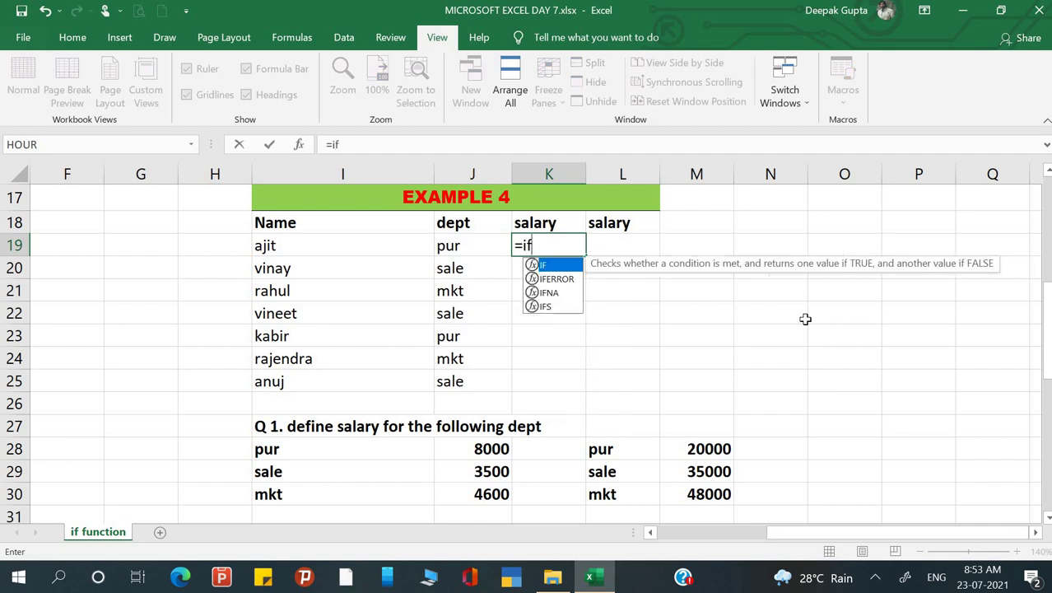
text(()
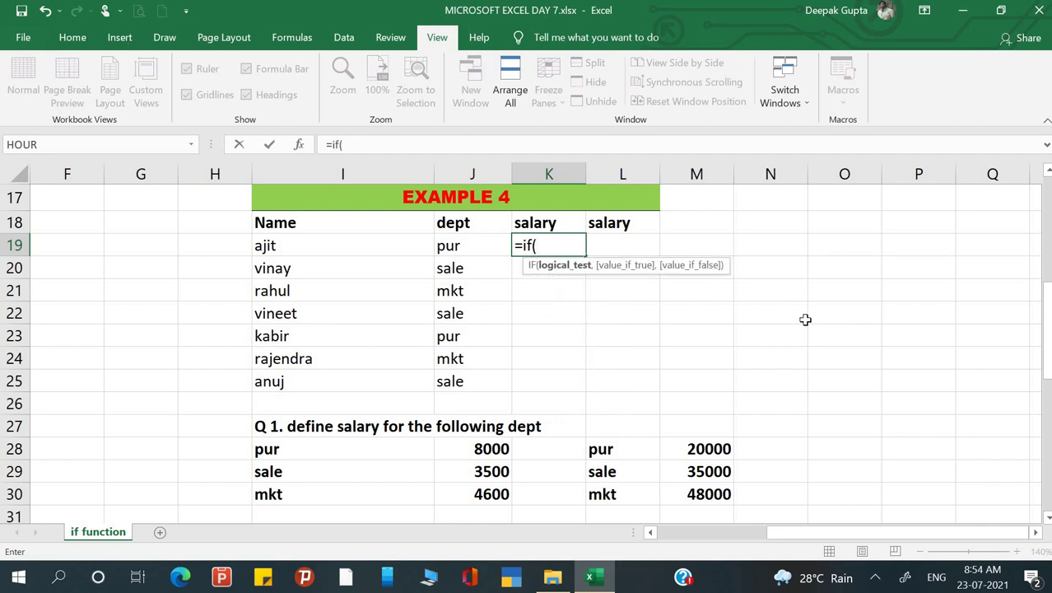
click(449, 247)
text(=)
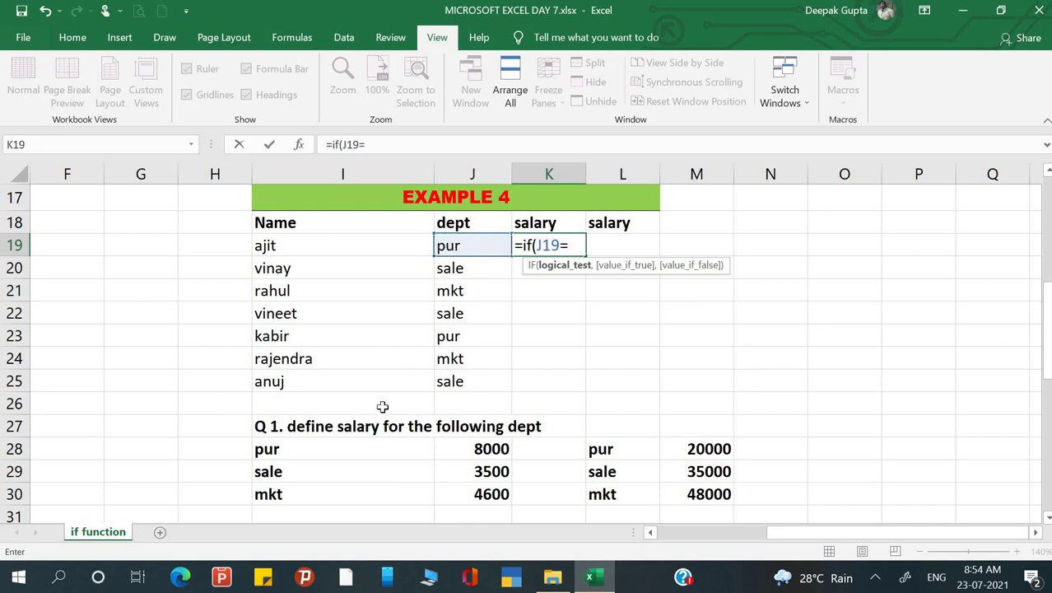
click(347, 446)
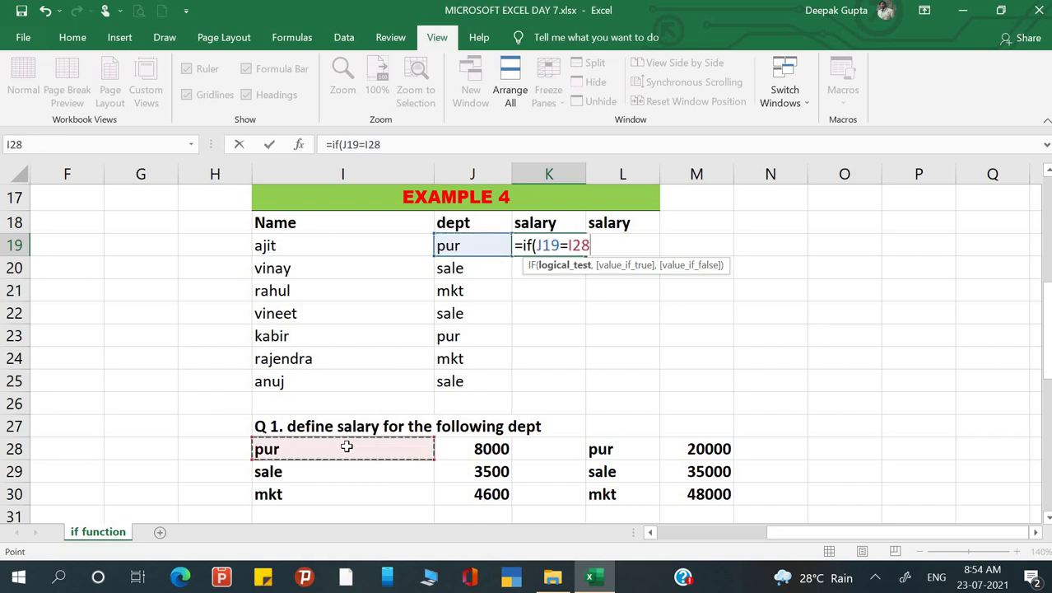
text(,)
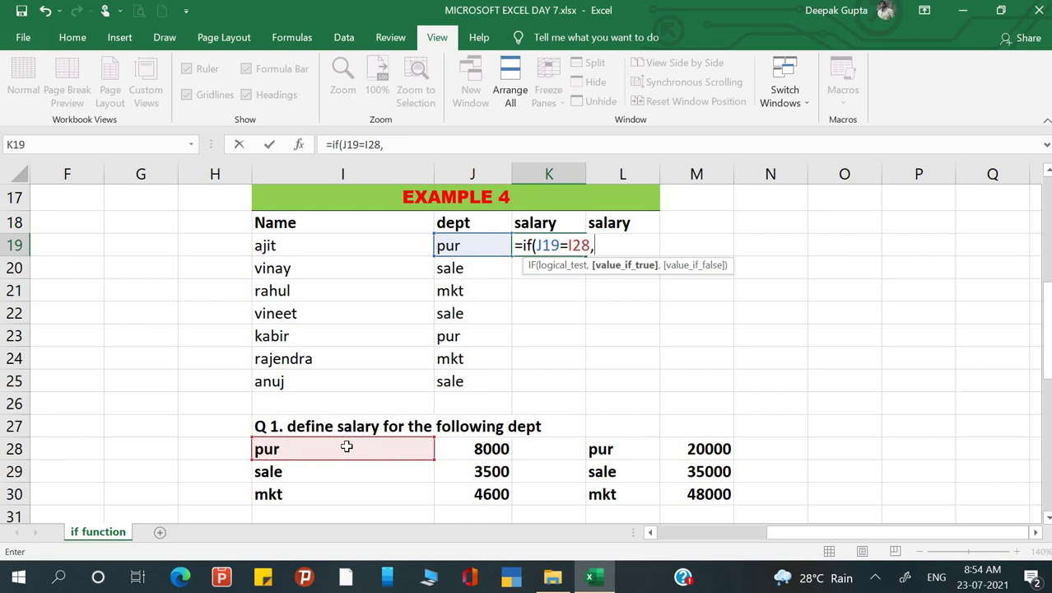
key(BackSpace)
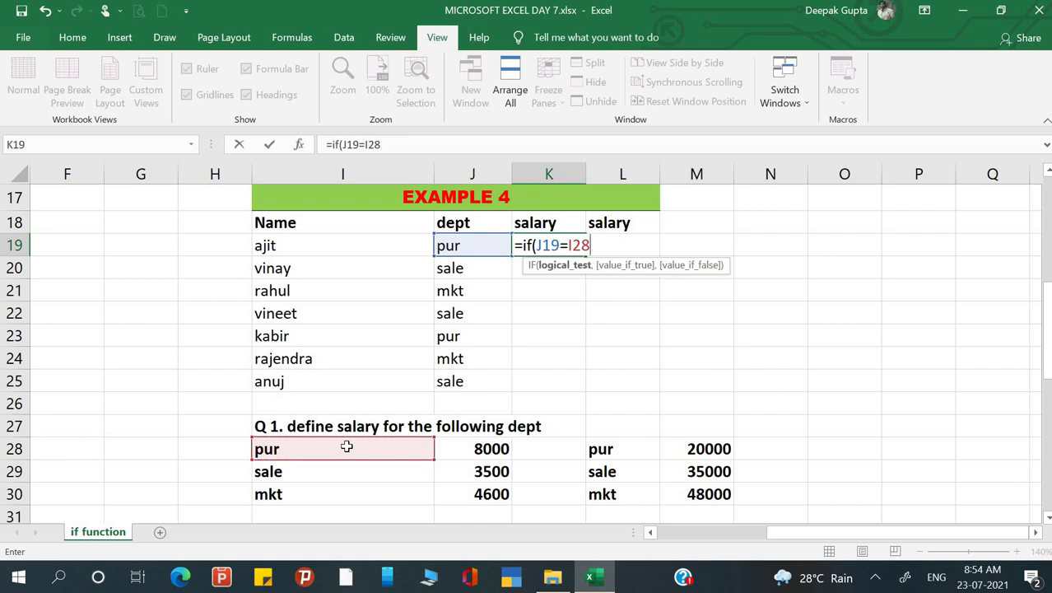
key(F4)
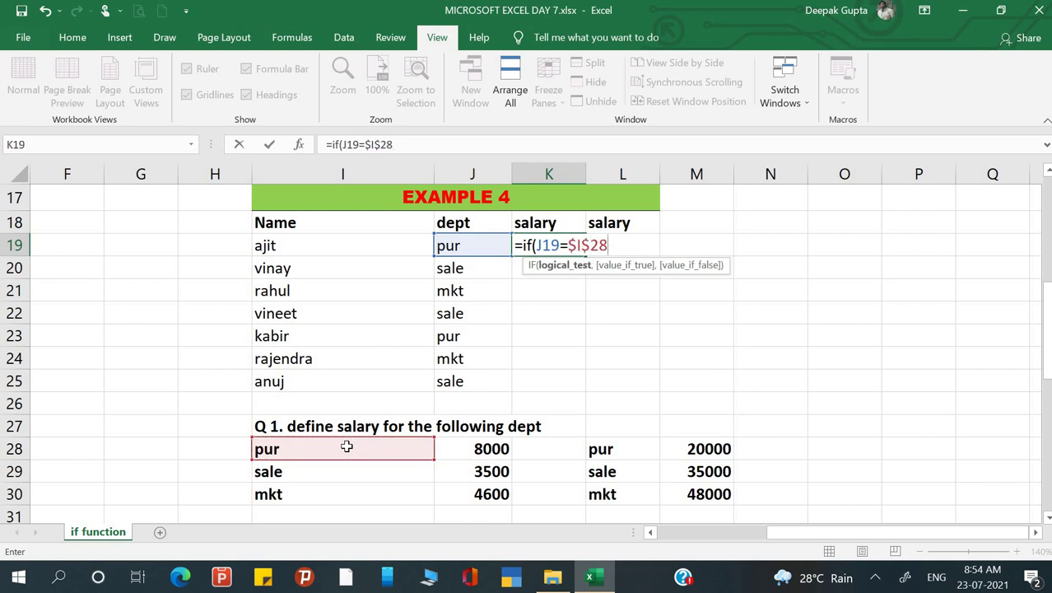
text(,)
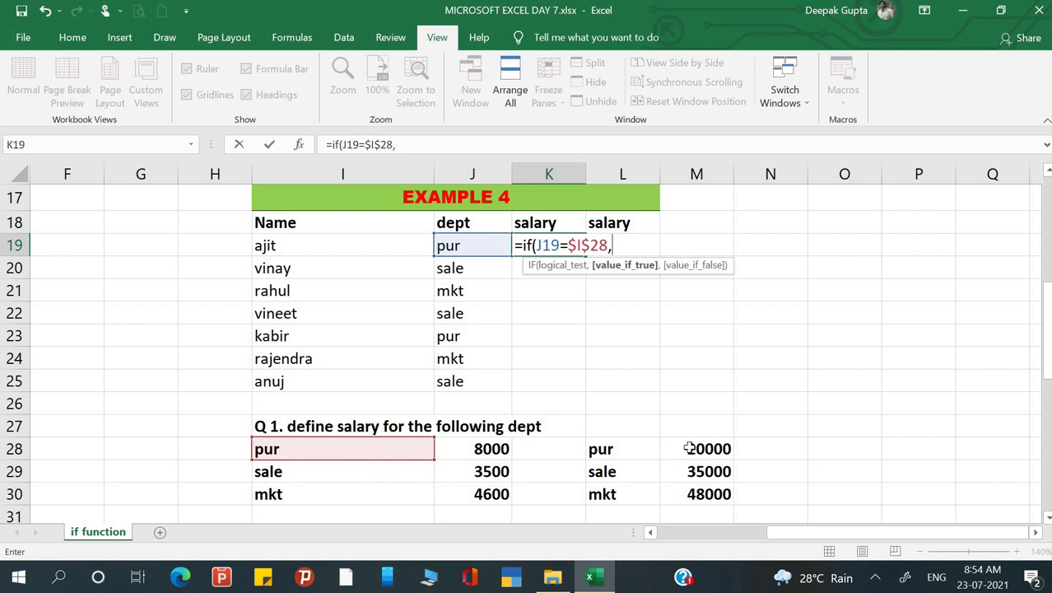
text(8000)
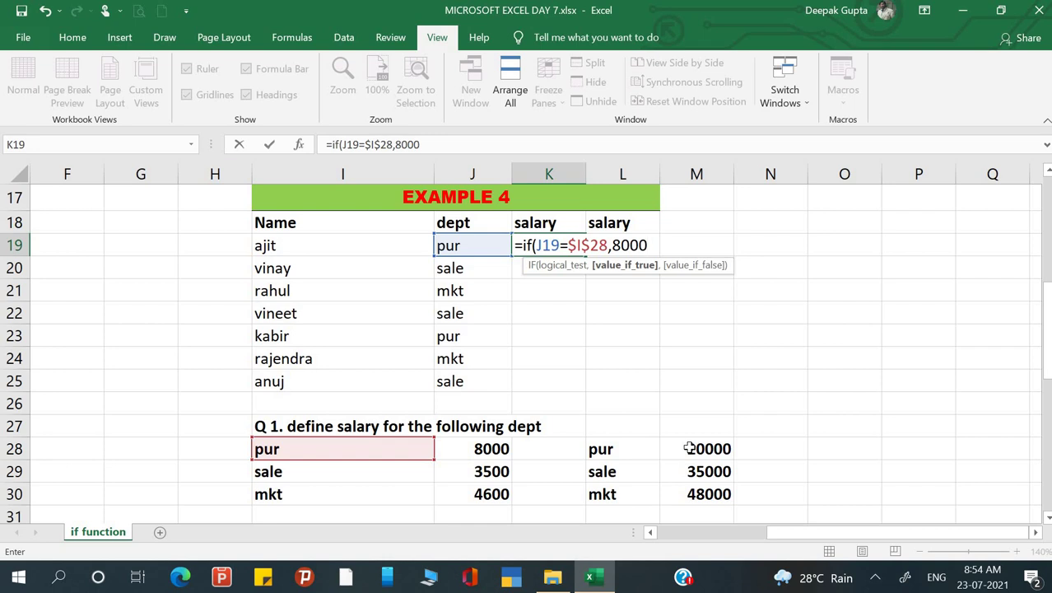
text(,)
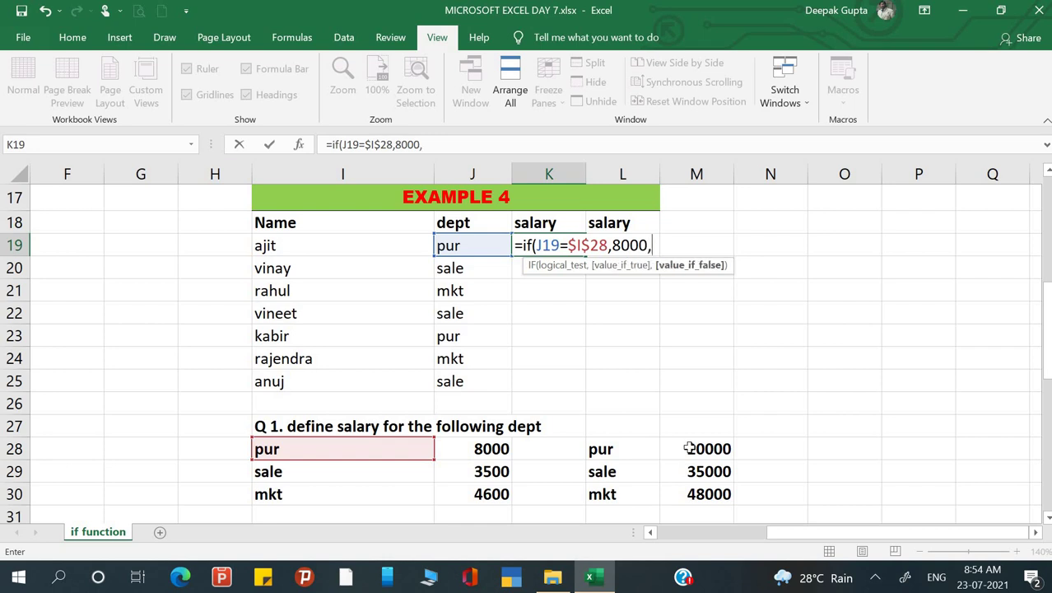
key(BackSpace)
key(BackSpace)
key(BackSpace)
key(BackSpace)
key(BackSpace)
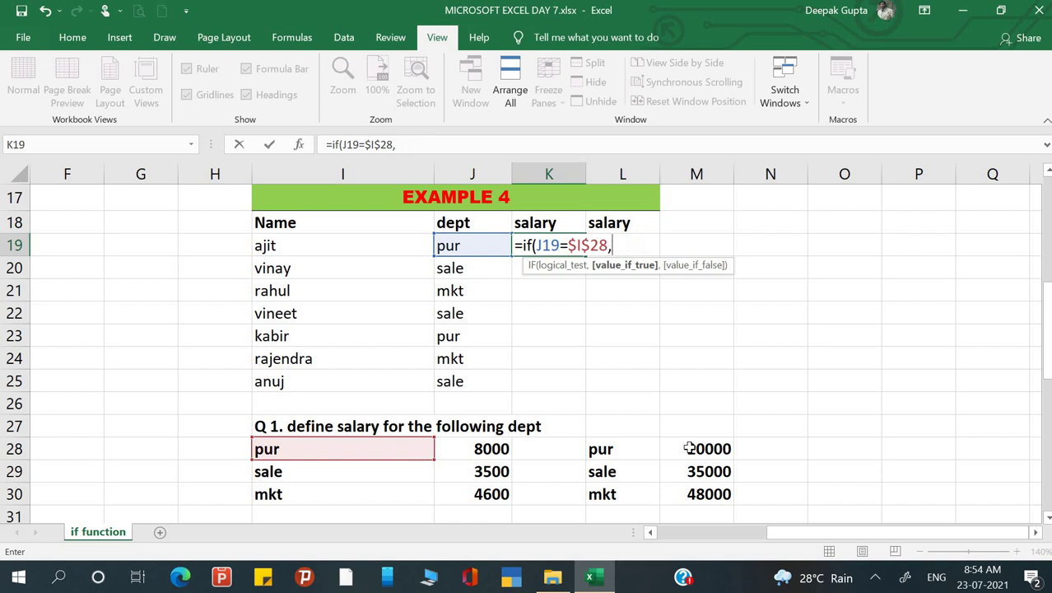
Step: Set the value if true to the pur salary cell as the absolute reference $J$28
click(494, 449)
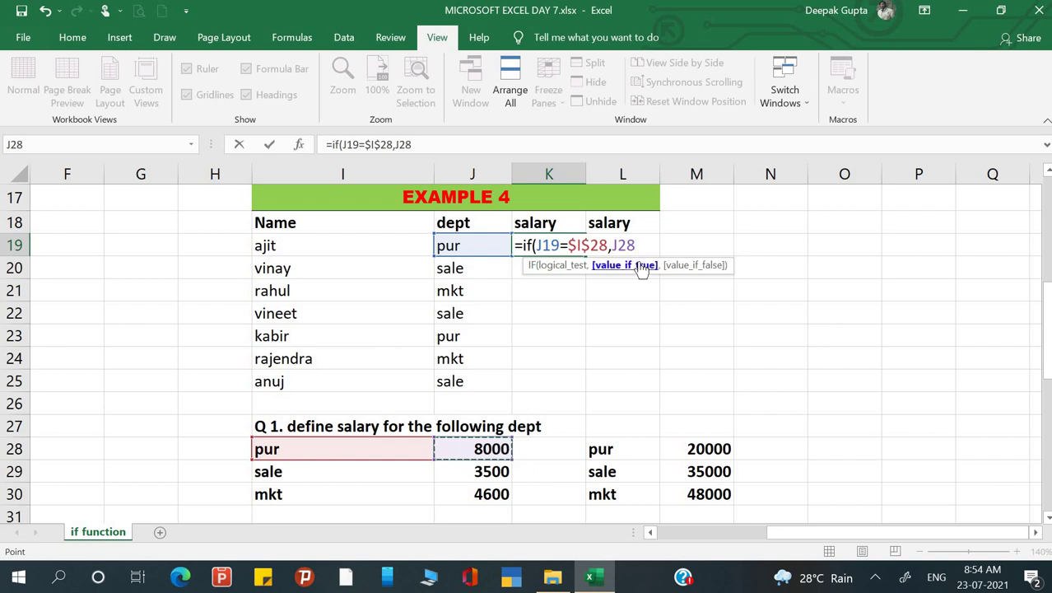
key(F4)
text(,)
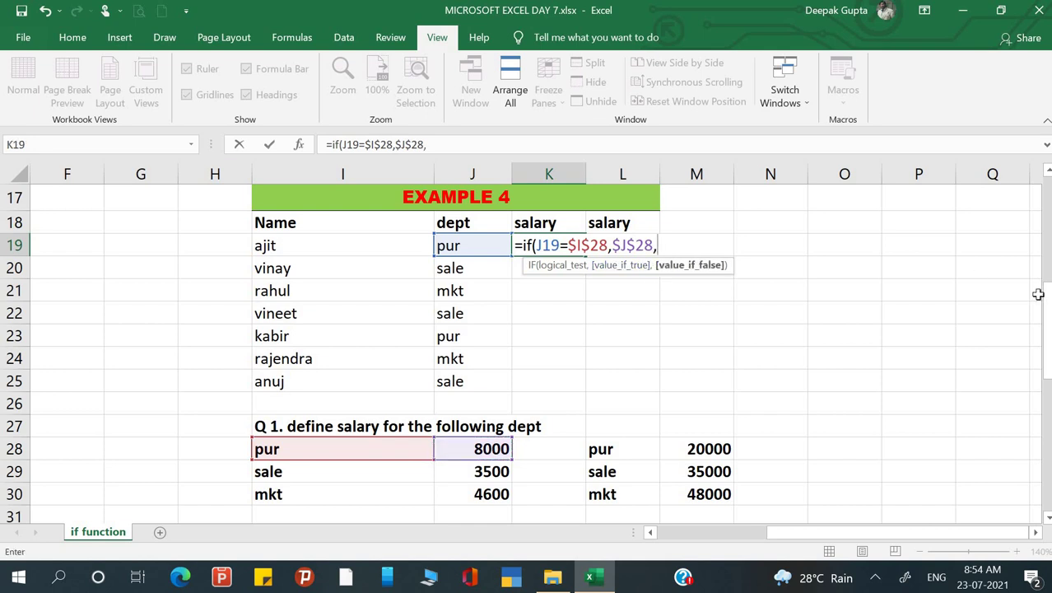
Step: Nest a second IF as the value if false, testing J19=$I$29 and returning $J$29 if true
text(if()
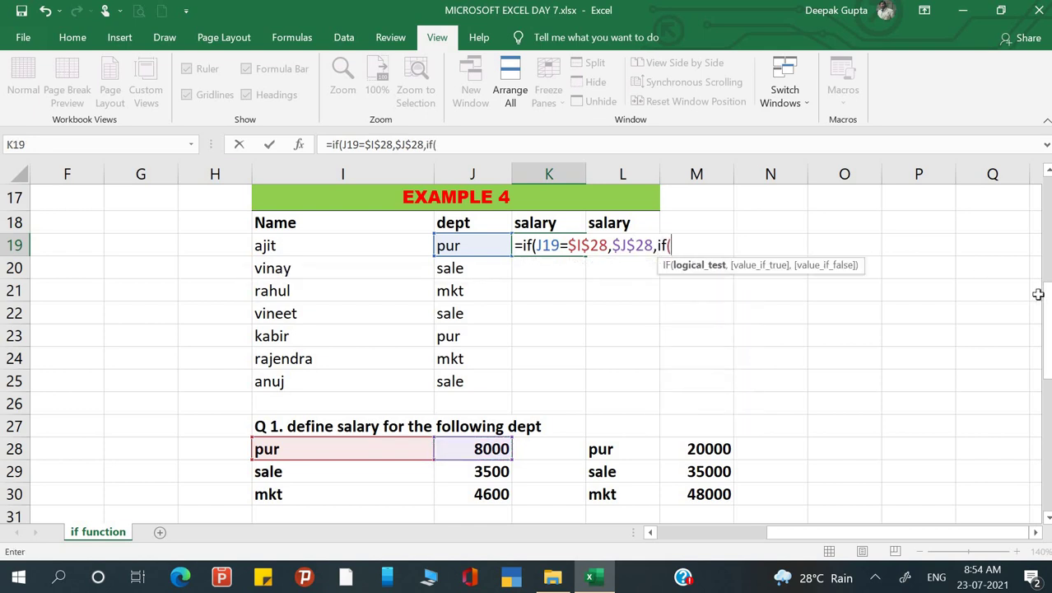
click(456, 248)
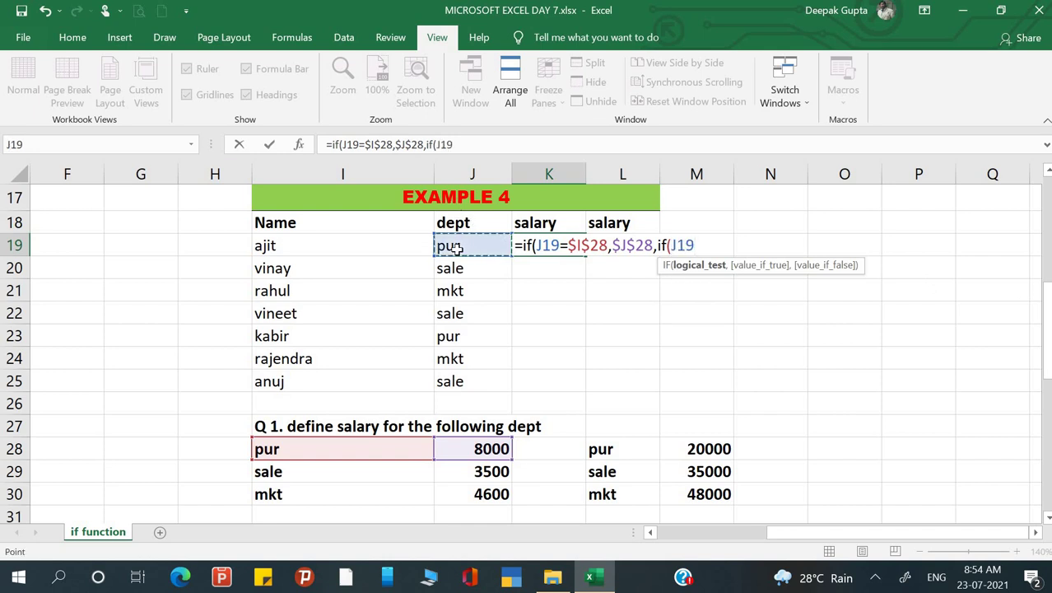
text(=)
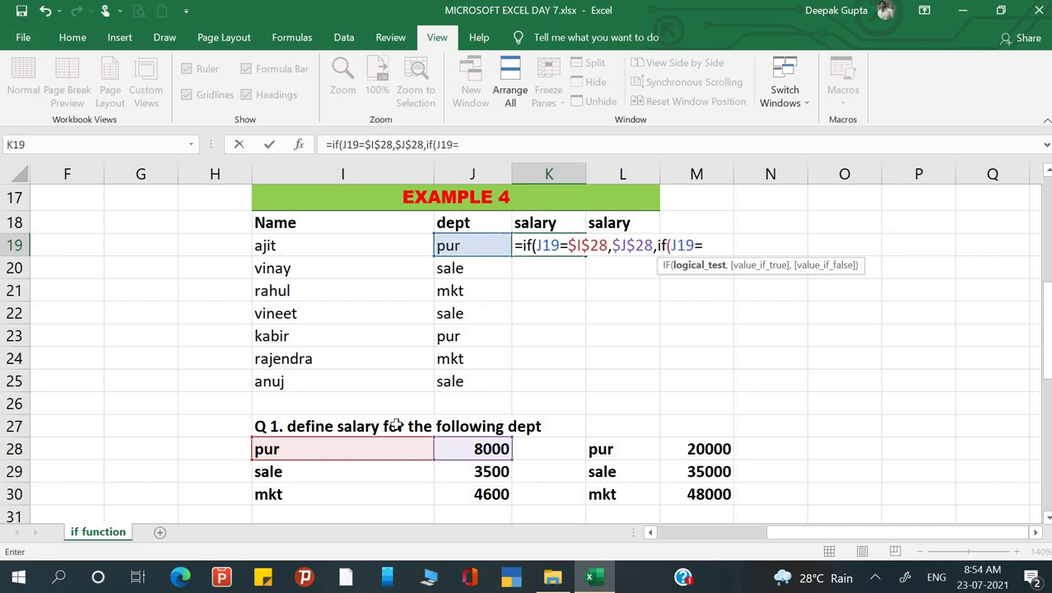
click(350, 471)
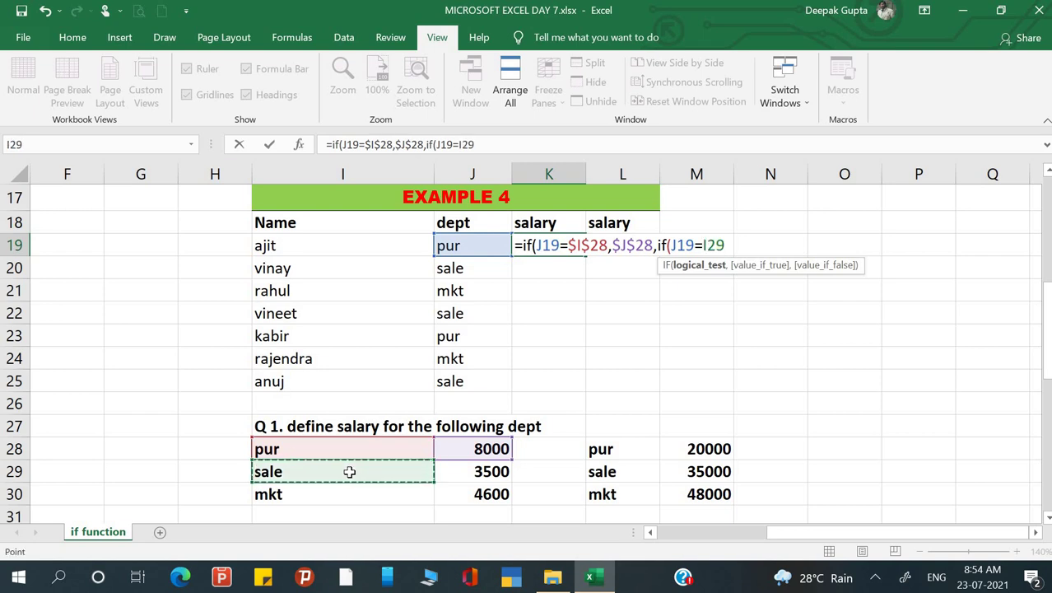
key(F4)
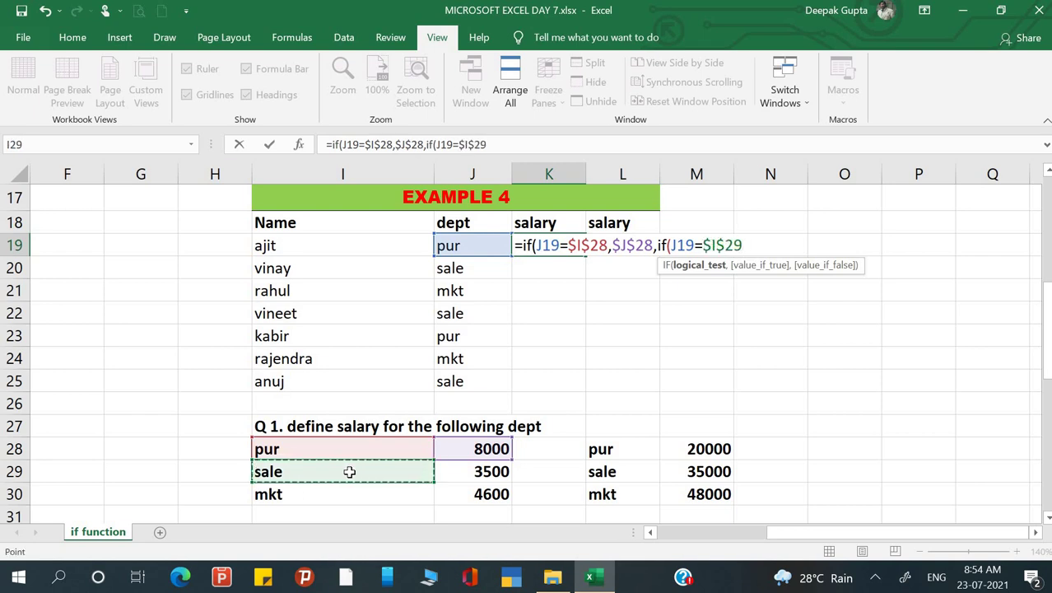
text(,)
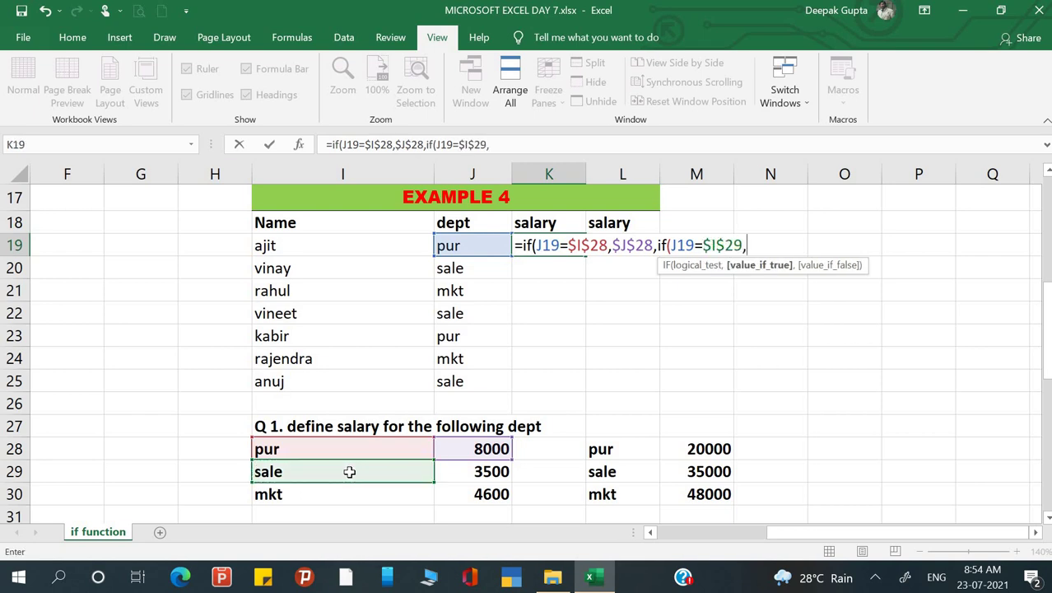
click(484, 476)
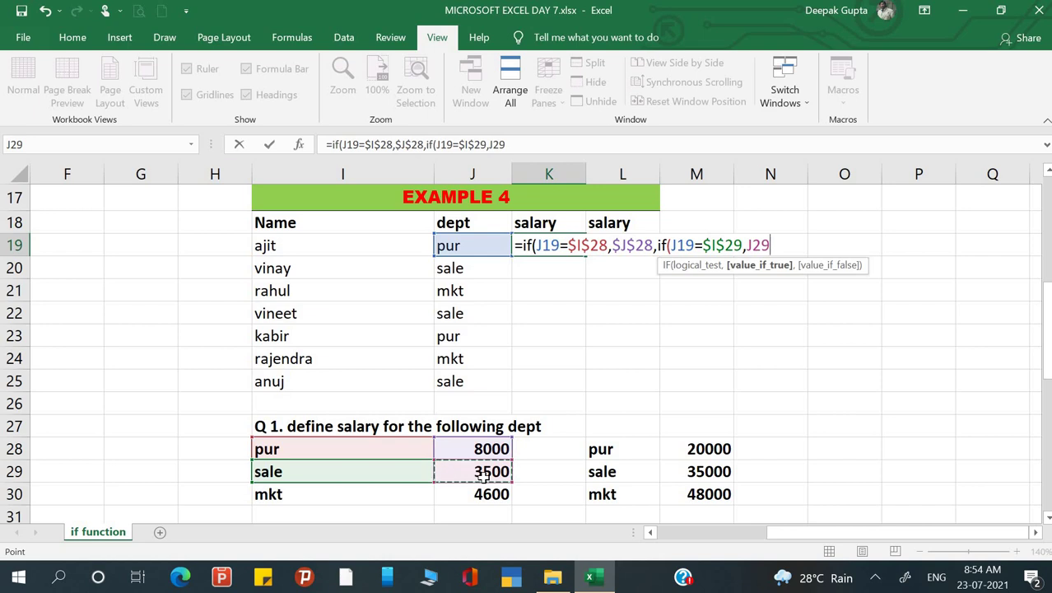
key(F4)
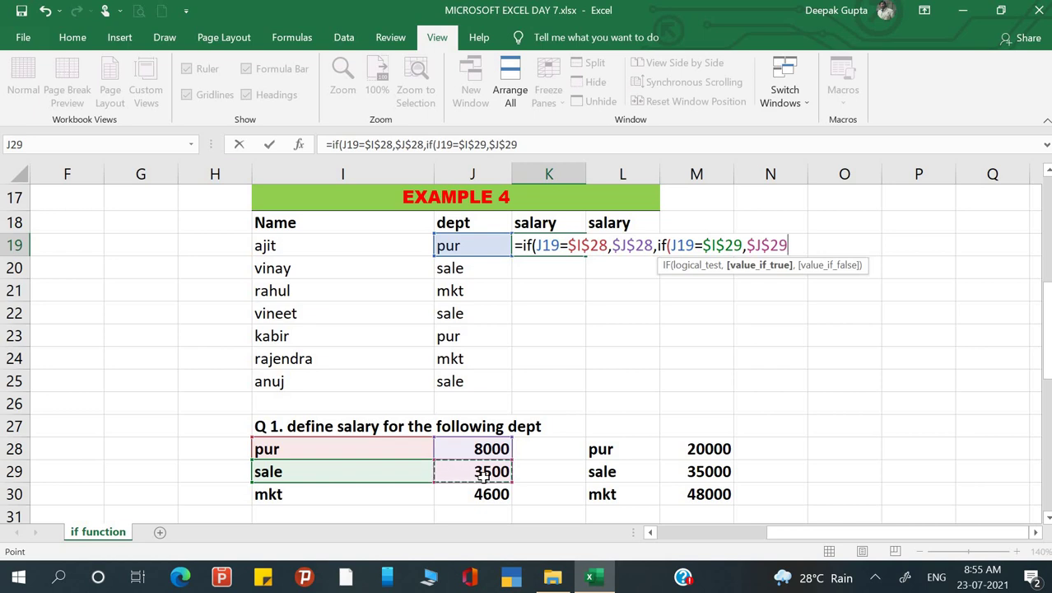
text(,)
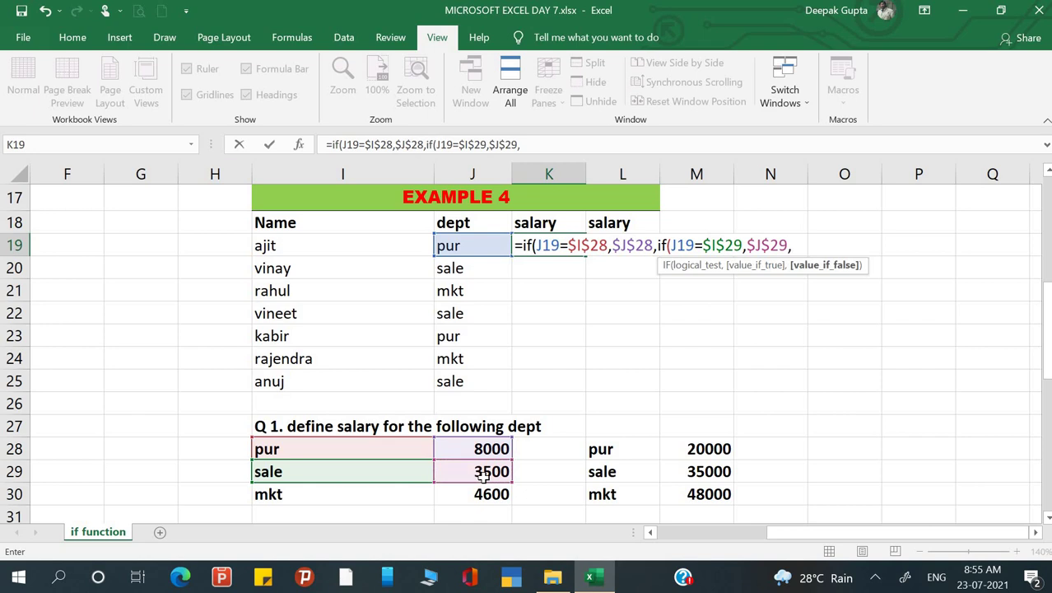
Step: Complete the nested IF with $J$30 as its value if false, enter the formula and reselect K19
click(476, 494)
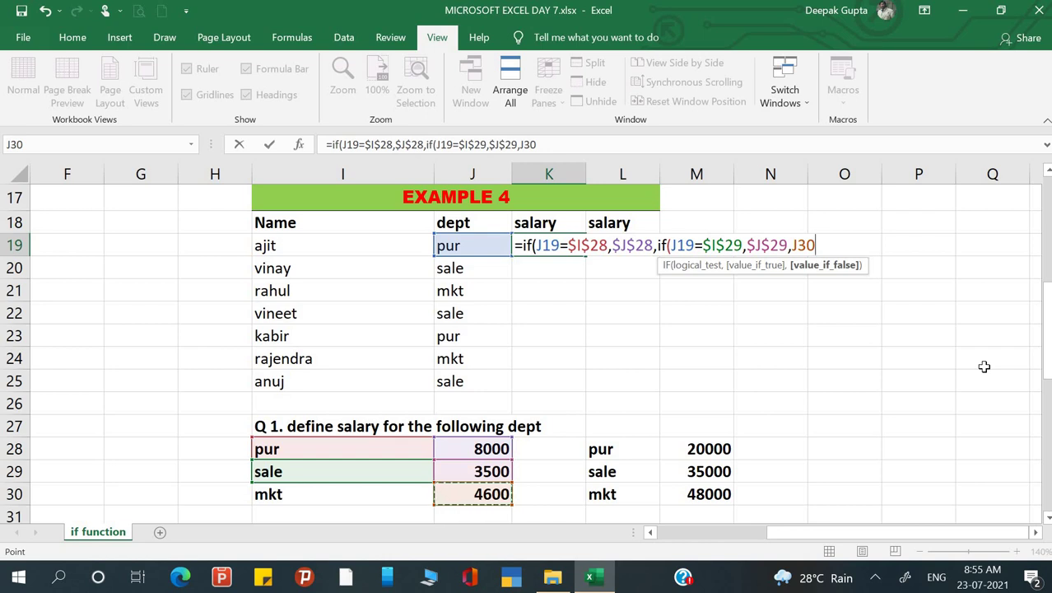
key(F4)
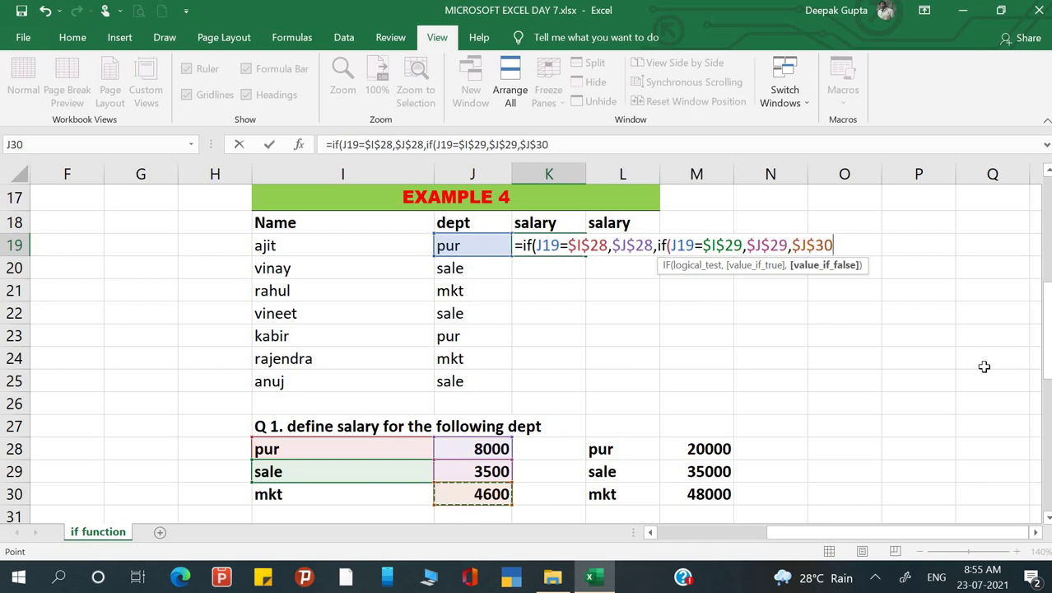
text())
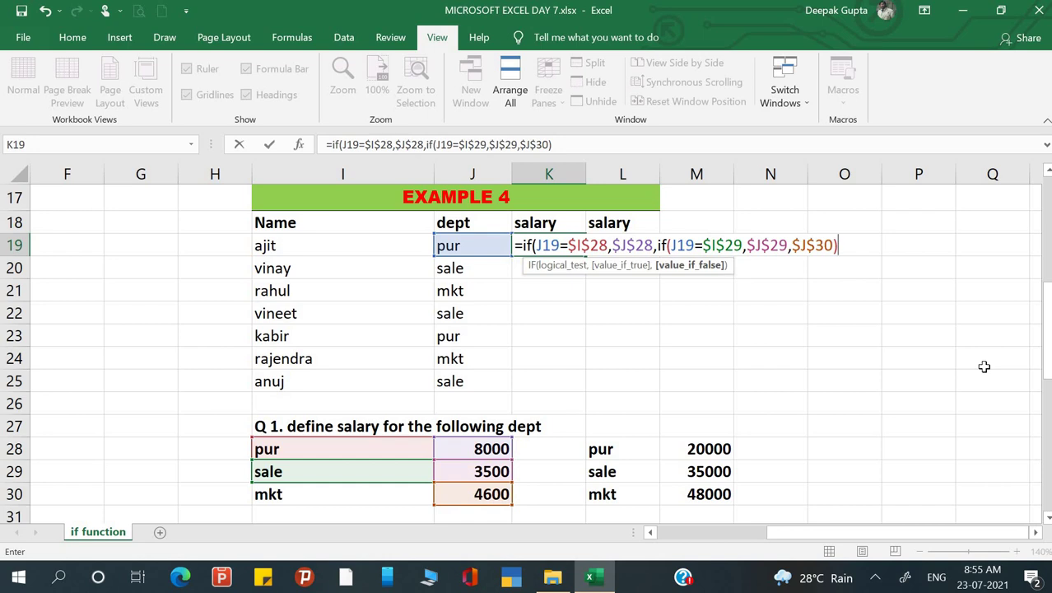
text())
key(Return)
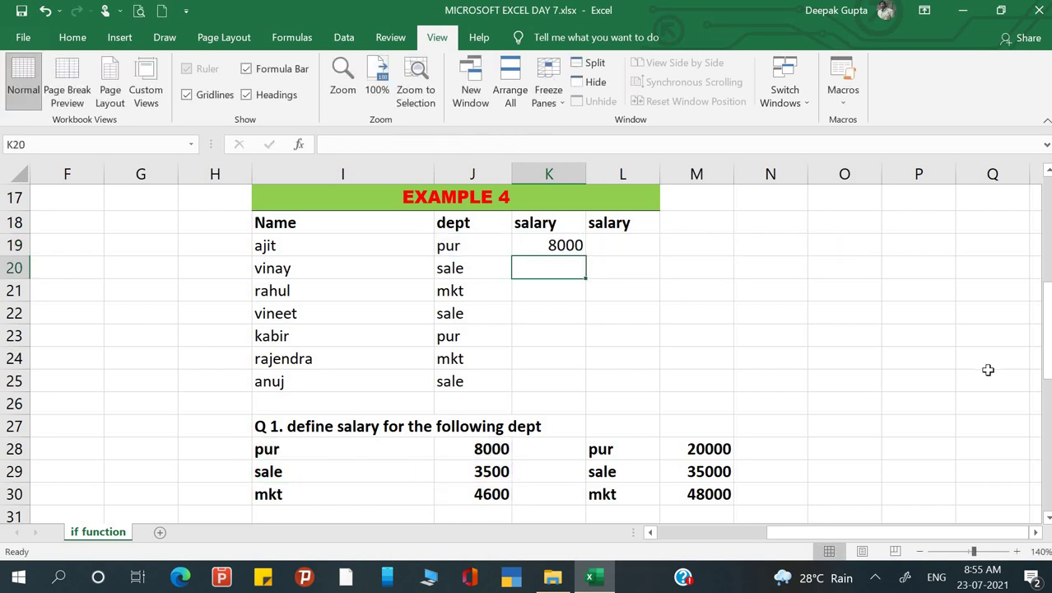
click(574, 247)
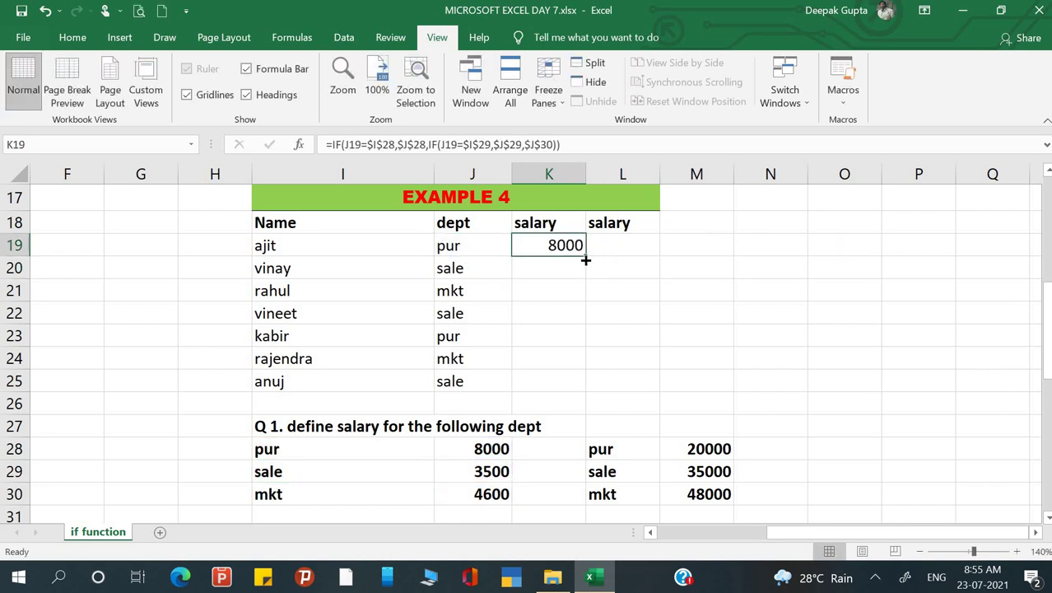
Step: Fill the nested IF formula from K19 down through K25 in Example 4's first salary column
double_click(585, 260)
click(714, 307)
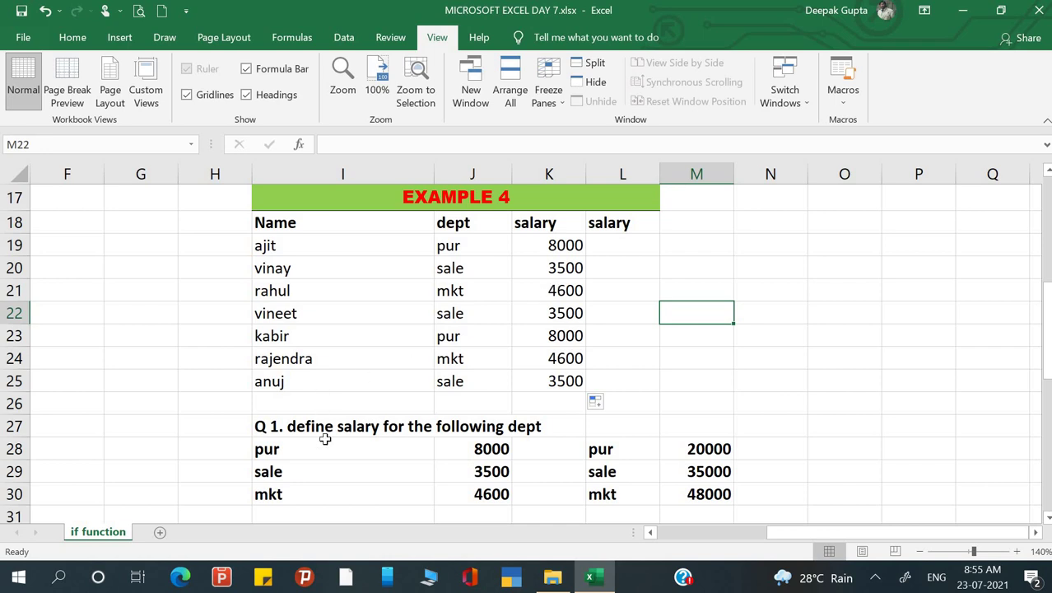
Step: Start an IF formula in L19 testing J19=$L$28 and returning $M$28 if true, both locked as absolute references
click(637, 251)
text(=if()
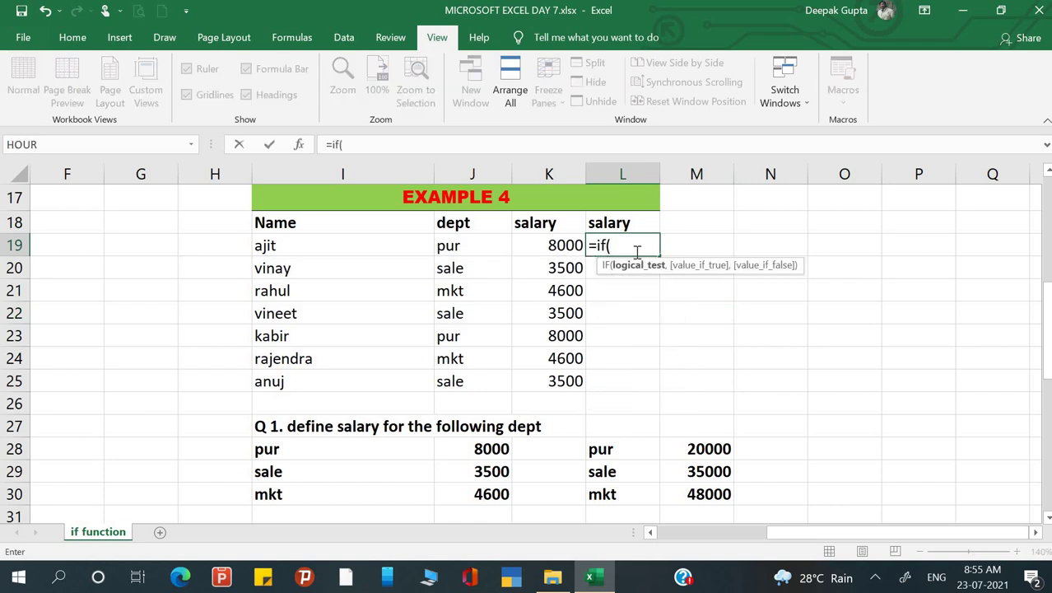
click(484, 250)
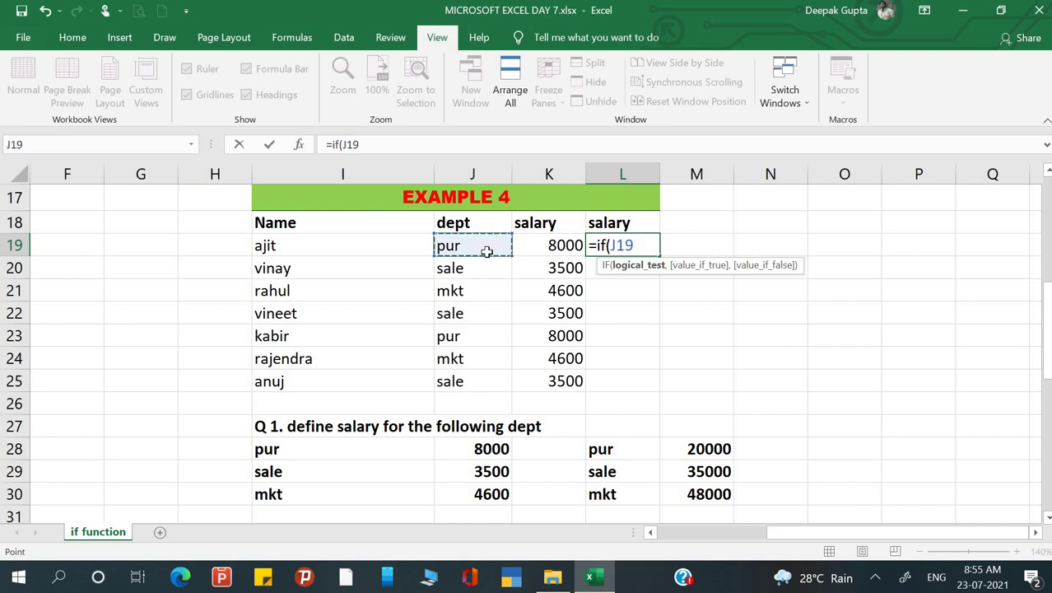
text(=)
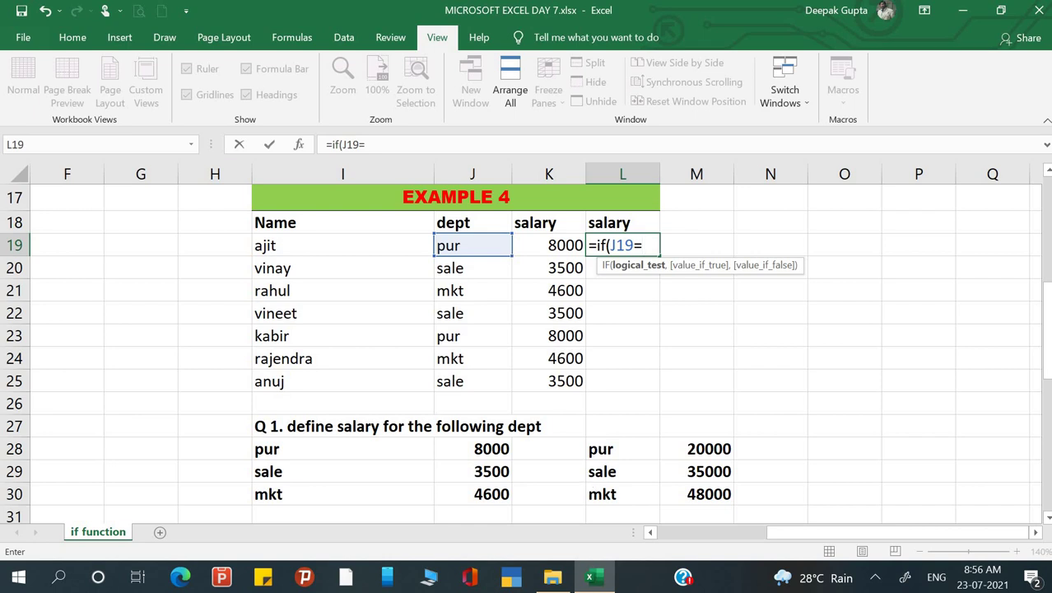
click(611, 452)
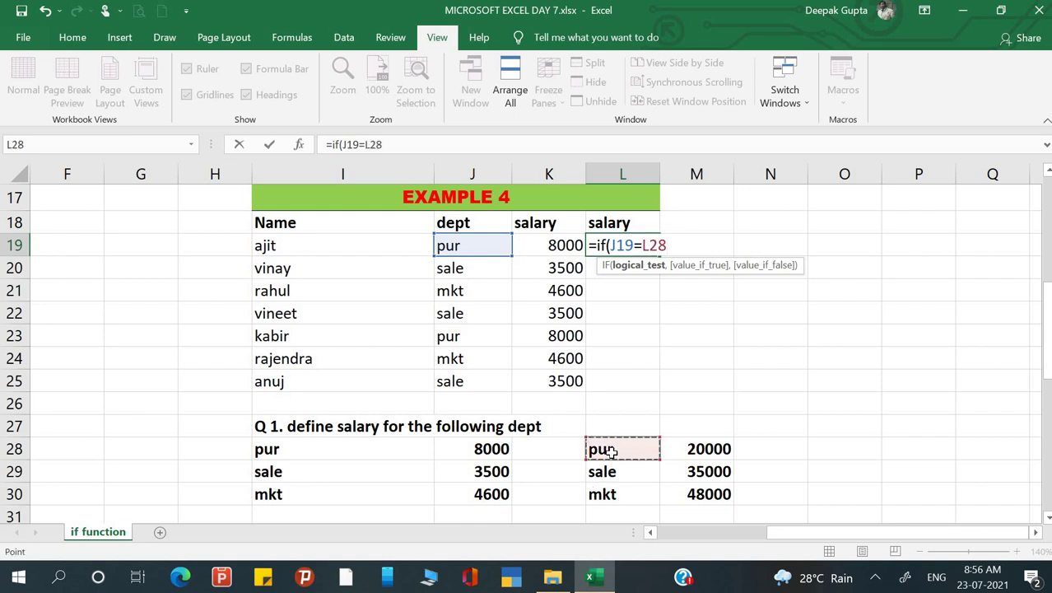
key(F4)
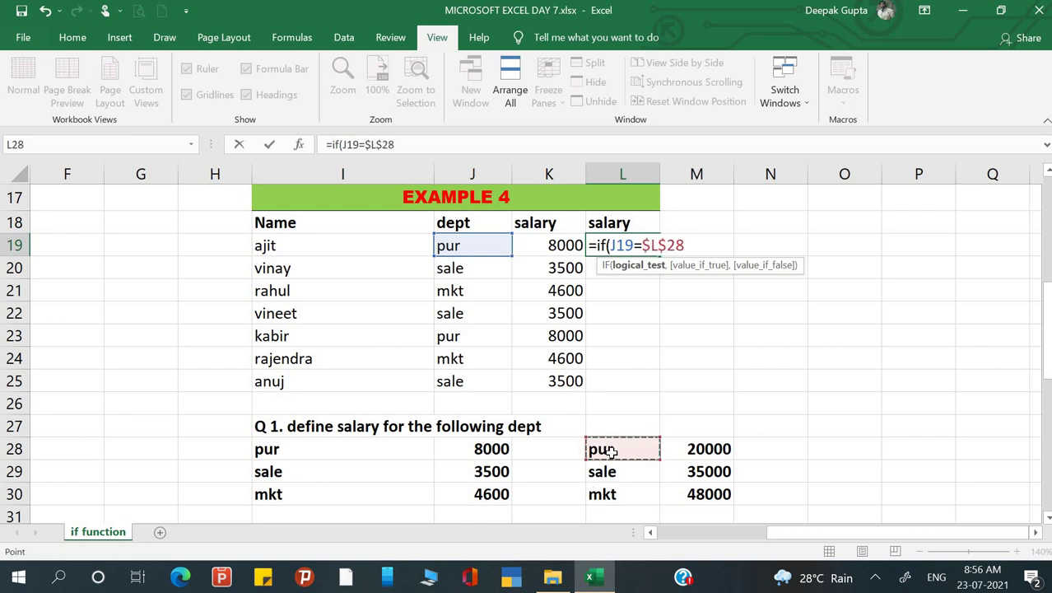
text(,)
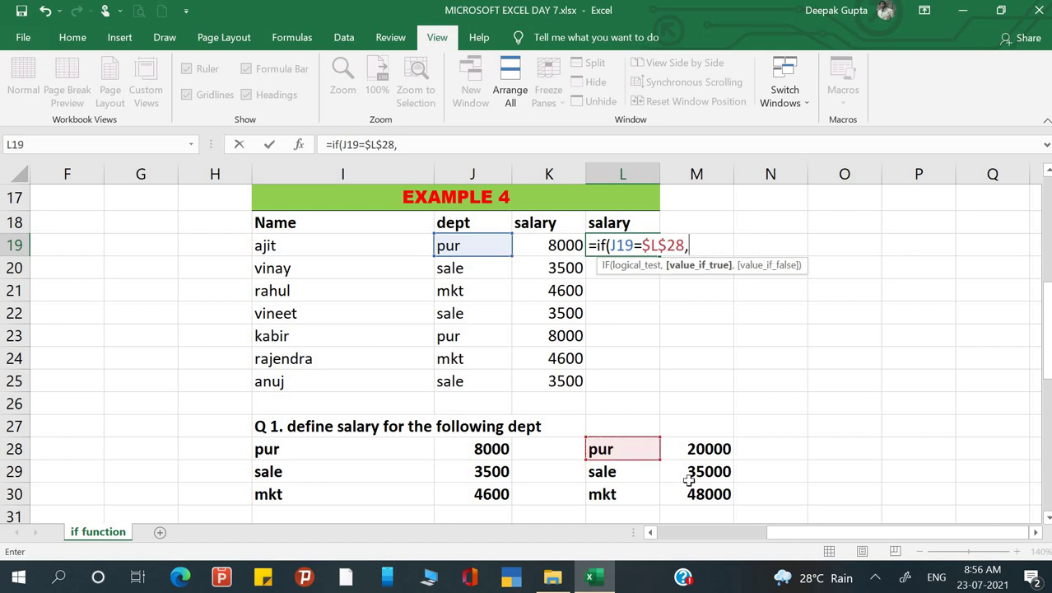
click(724, 447)
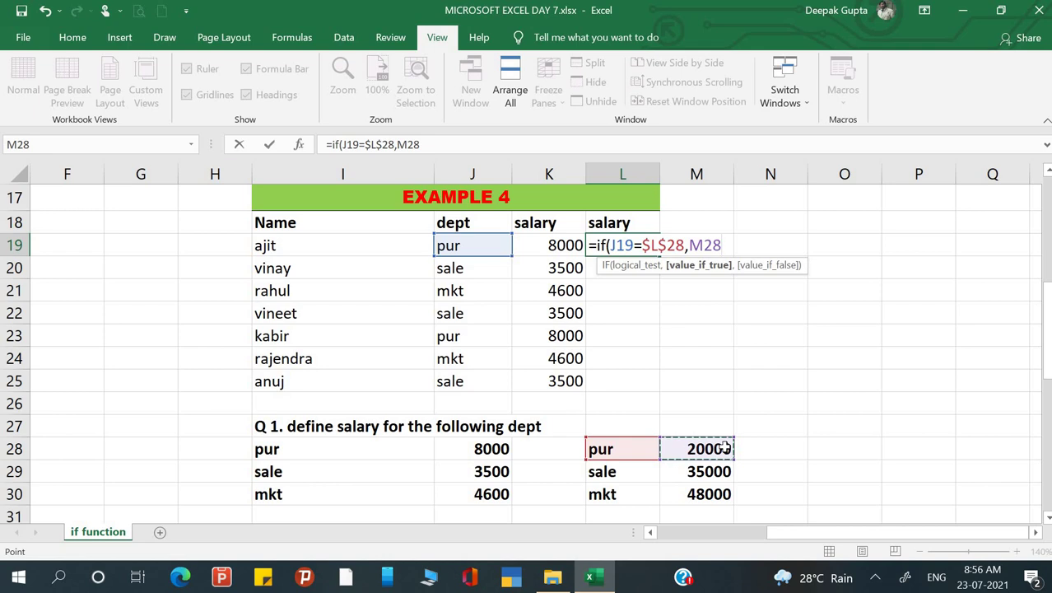
key(F4)
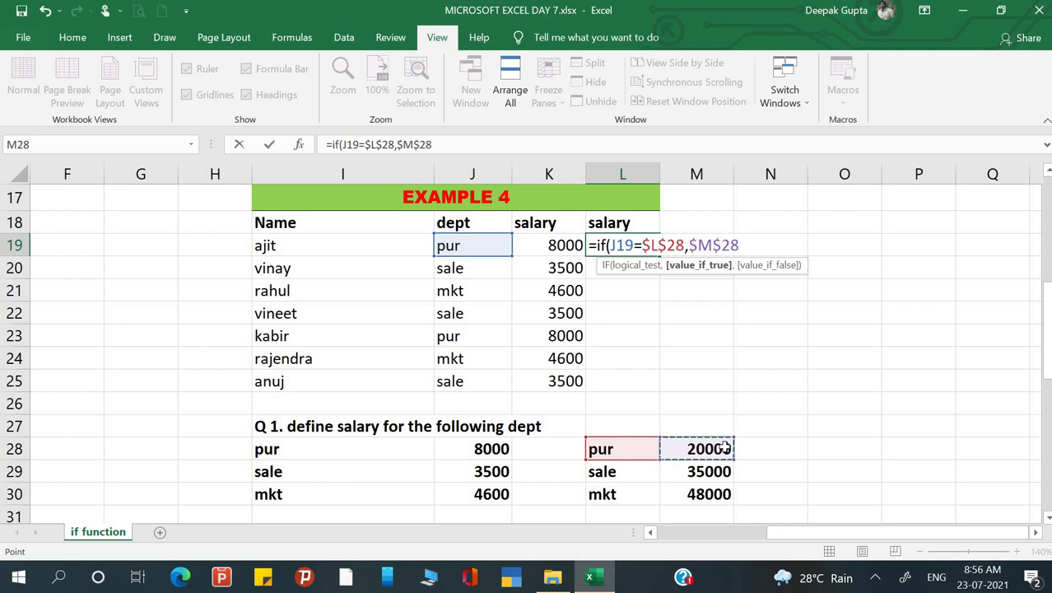
text(,)
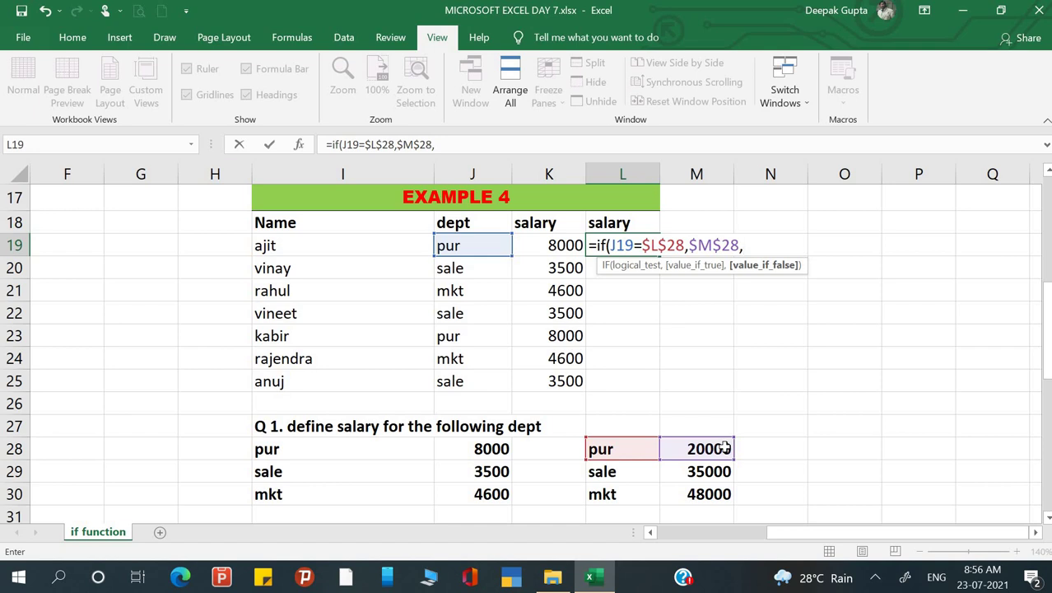
Step: Nest a second IF as L19's value if false, testing J19=$L$29 and returning $M$29 if true
text(if()
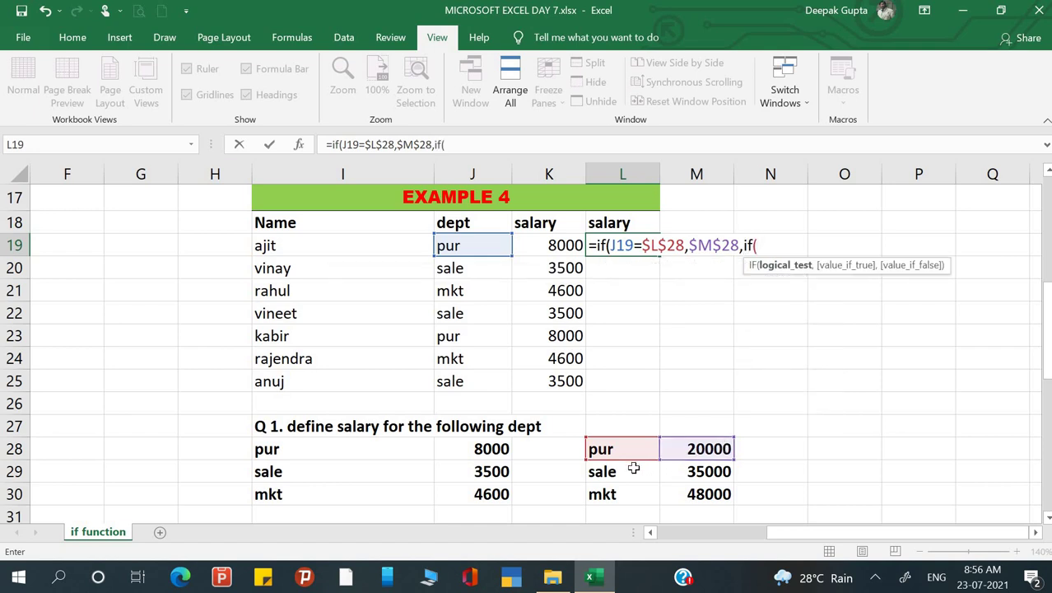
click(490, 247)
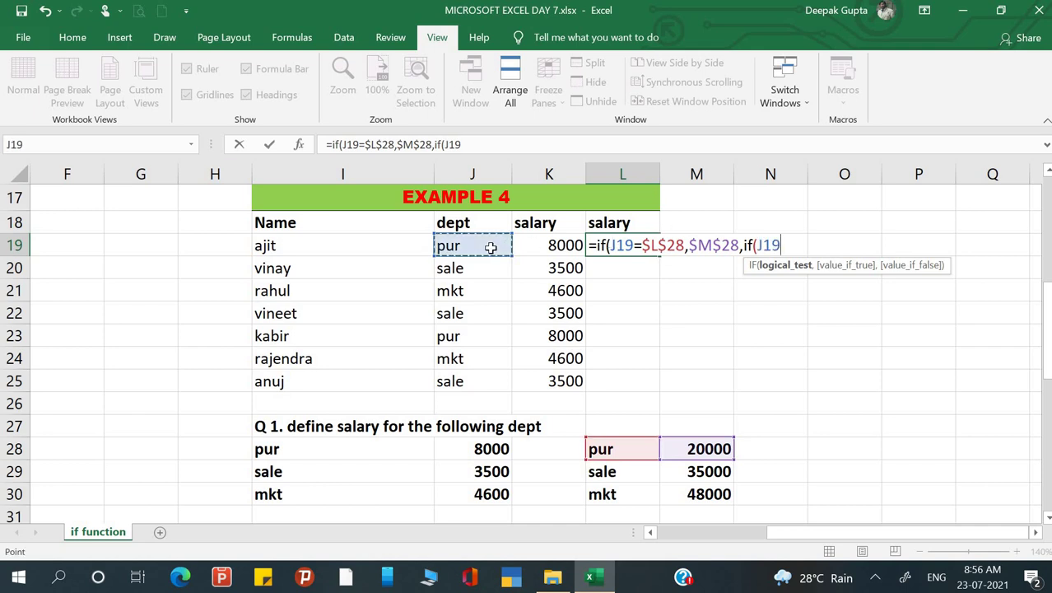
text(=)
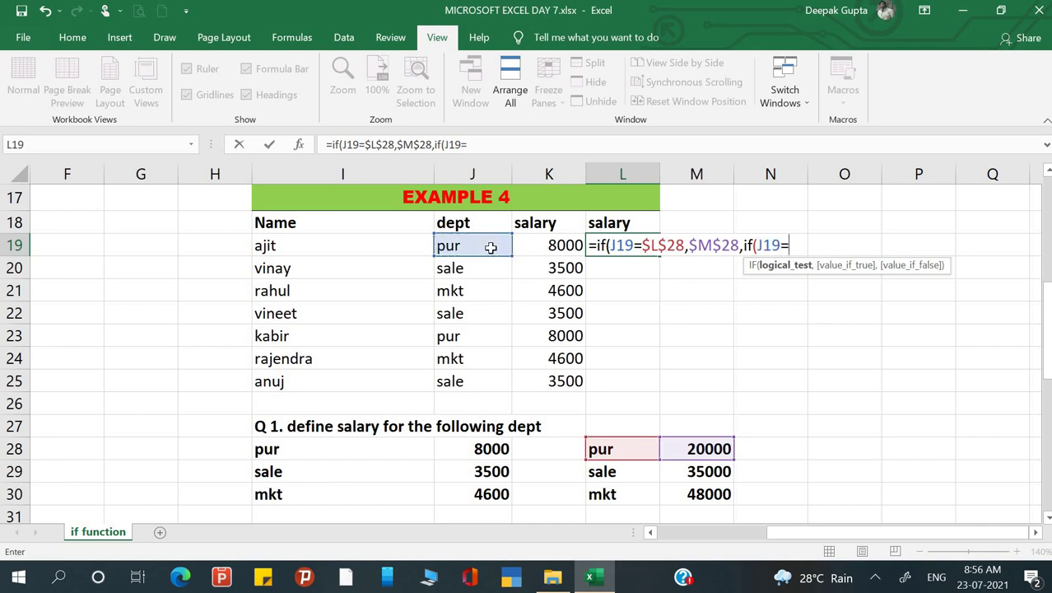
click(622, 473)
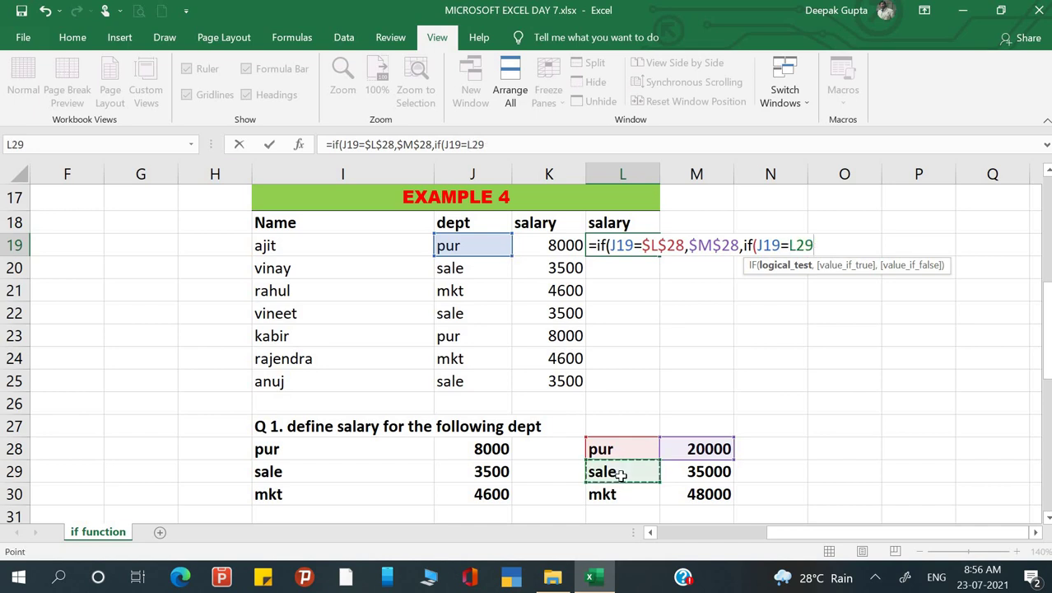
key(F4)
text(,)
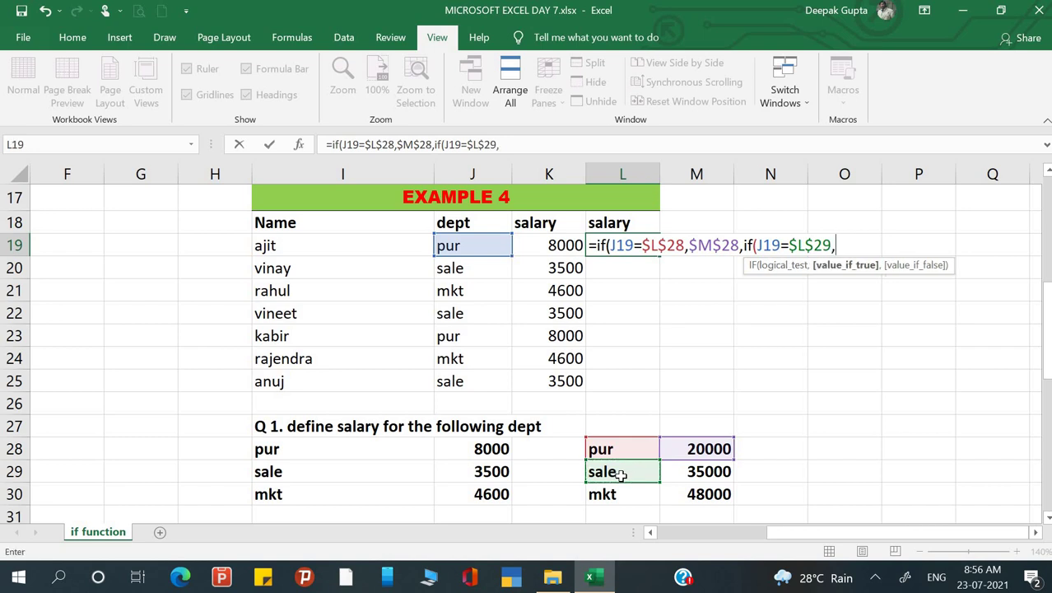
click(717, 471)
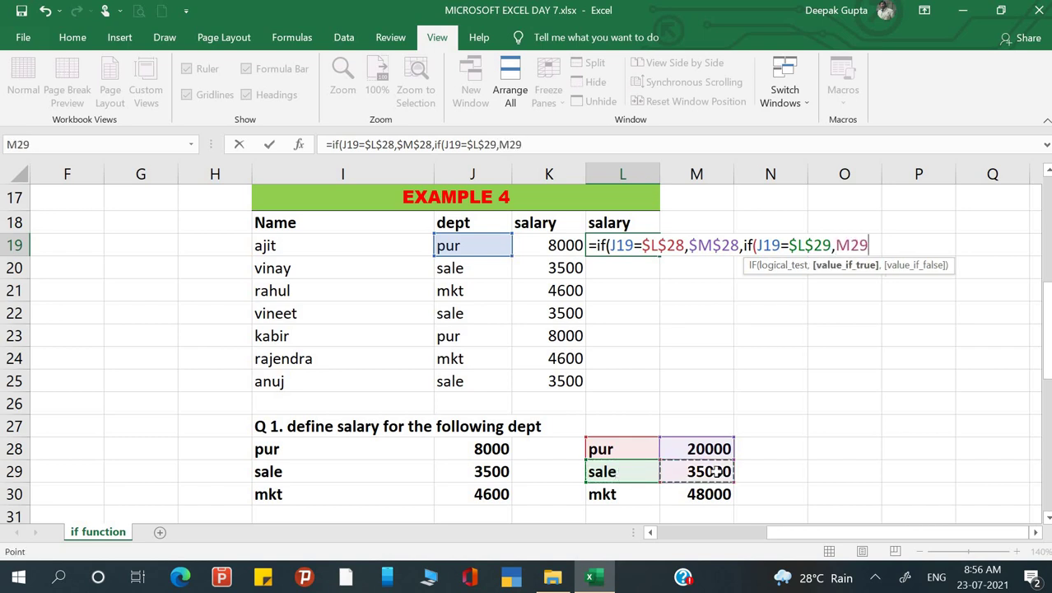
key(F4)
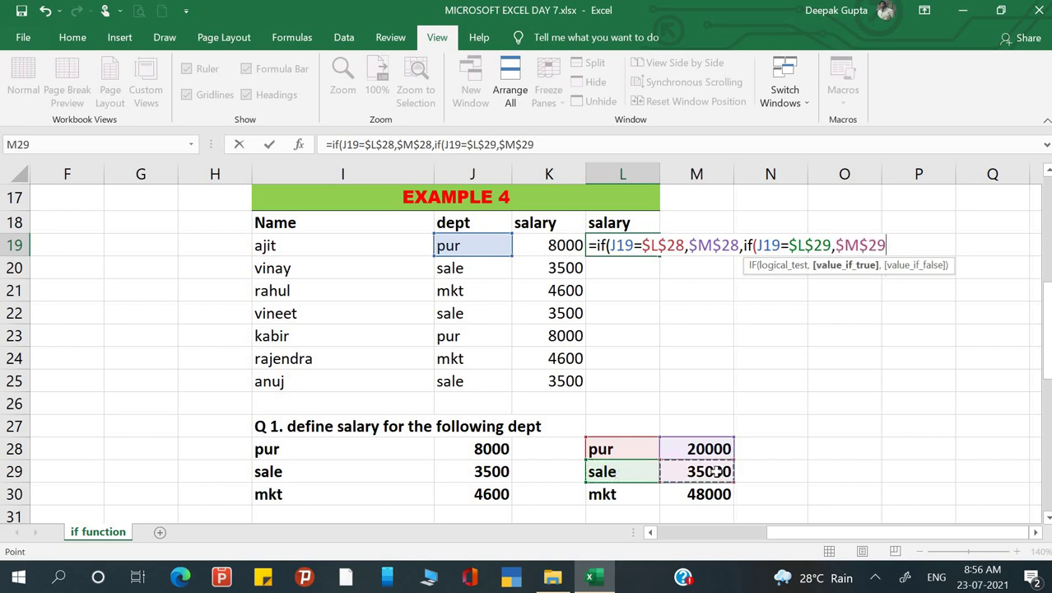
text(,)
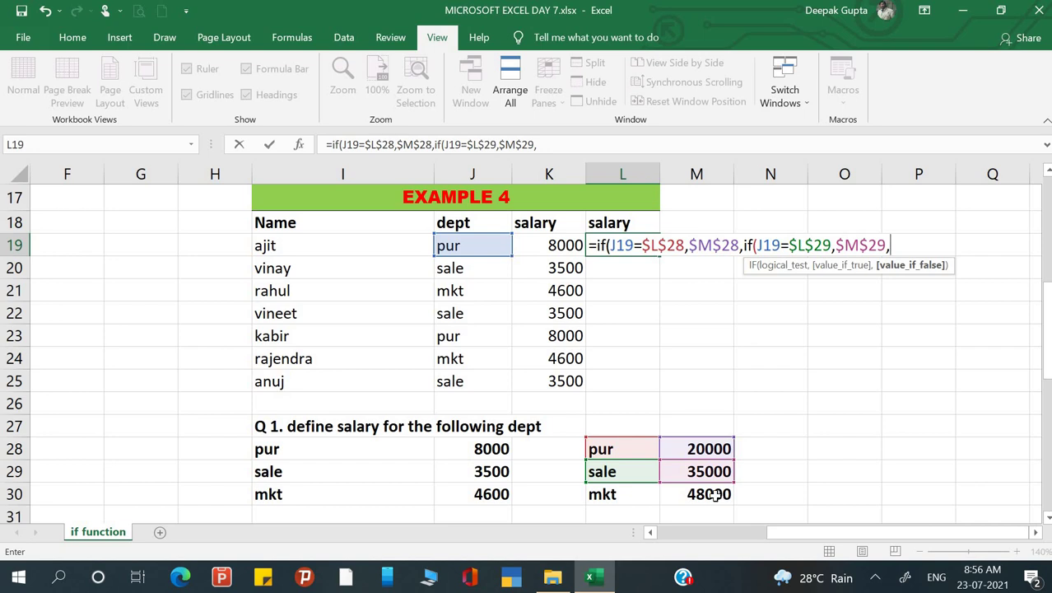
Step: Complete L19's nested IF with $M$30 as its value if false and enter the formula, accepting the closing-parenthesis correction
click(714, 494)
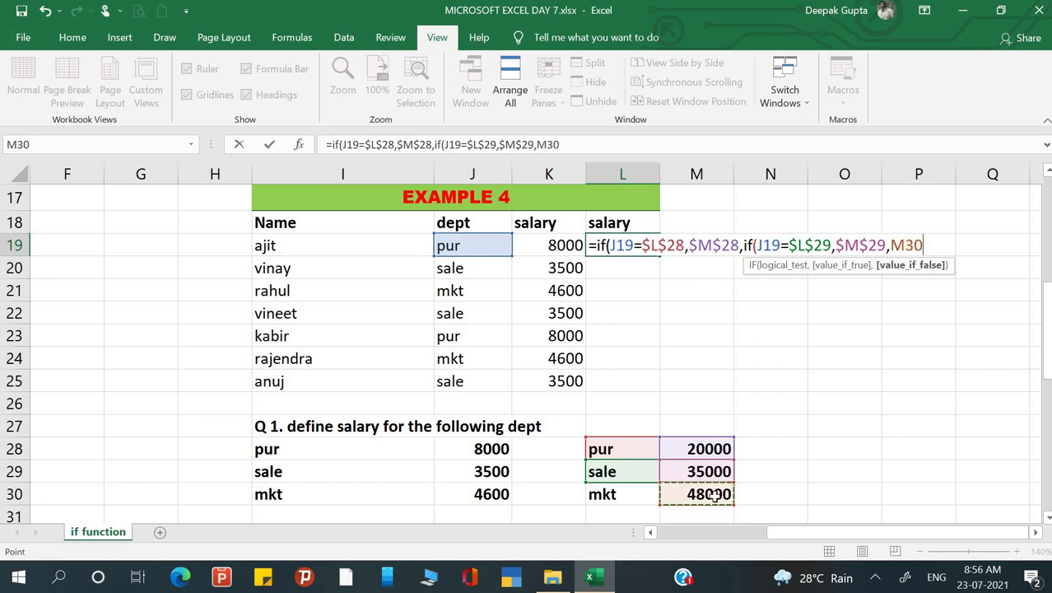
key(F4)
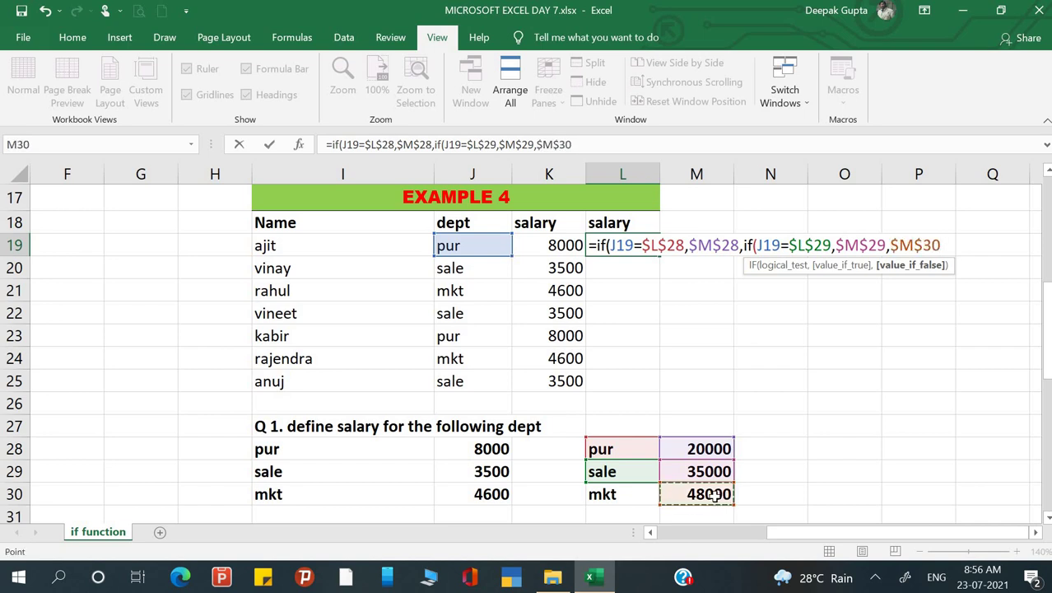
key(Return)
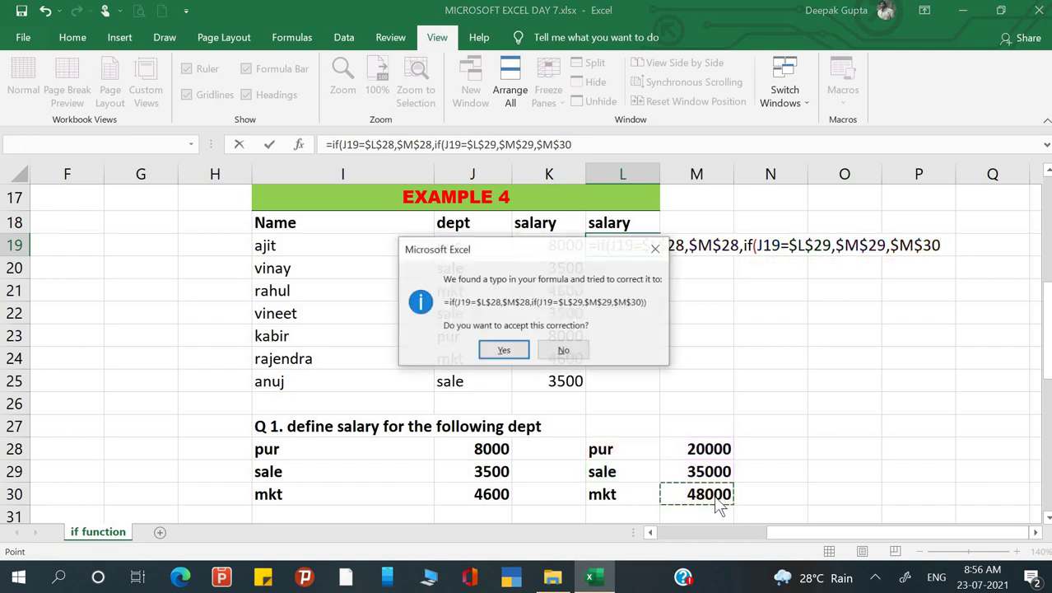
key(Return)
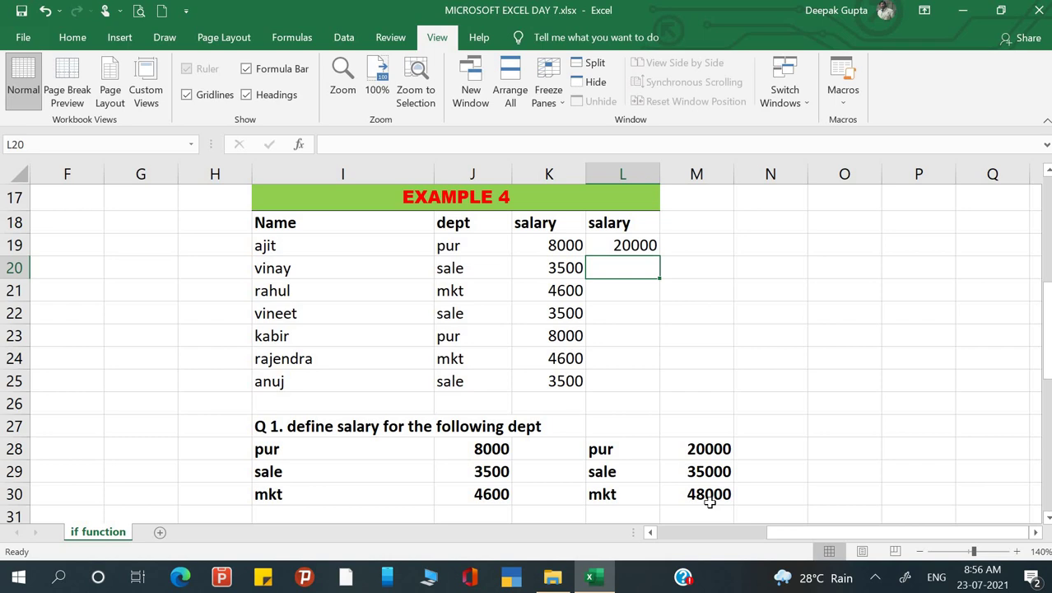
Step: Compare Example 4's department criteria in L28:L30 with Example 2's grade criteria and the nested IF formula in K3
click(627, 454)
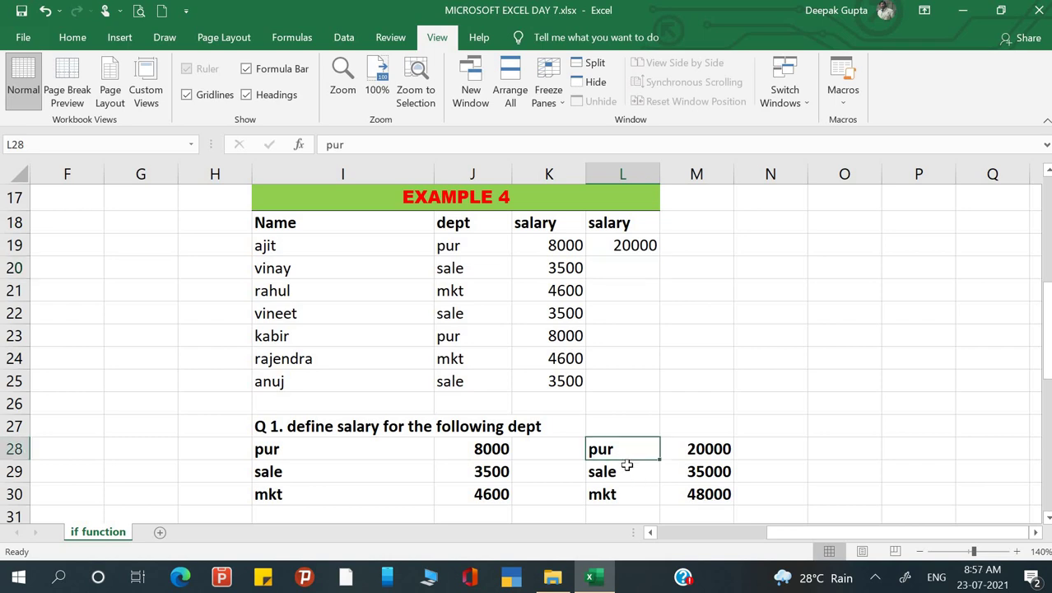
drag(627, 466, 625, 485)
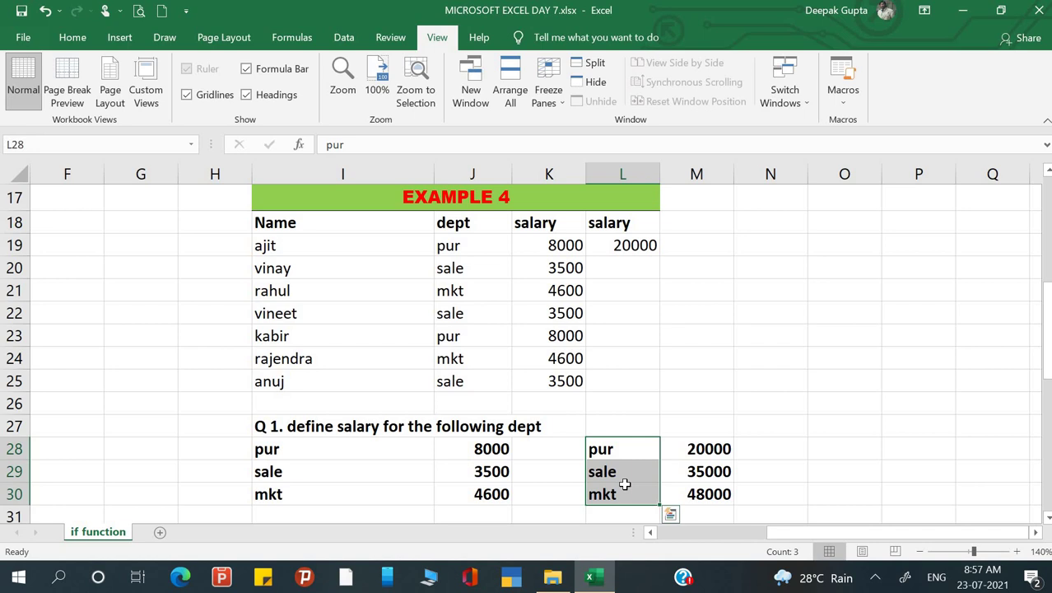
scroll(625, 485, up, 5)
click(625, 485)
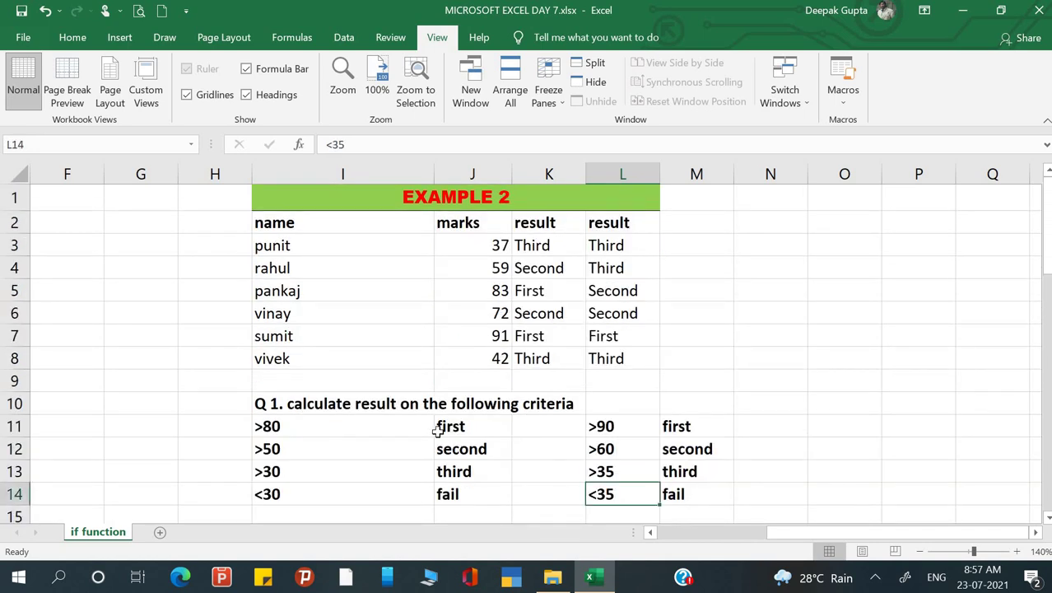
drag(437, 425, 440, 491)
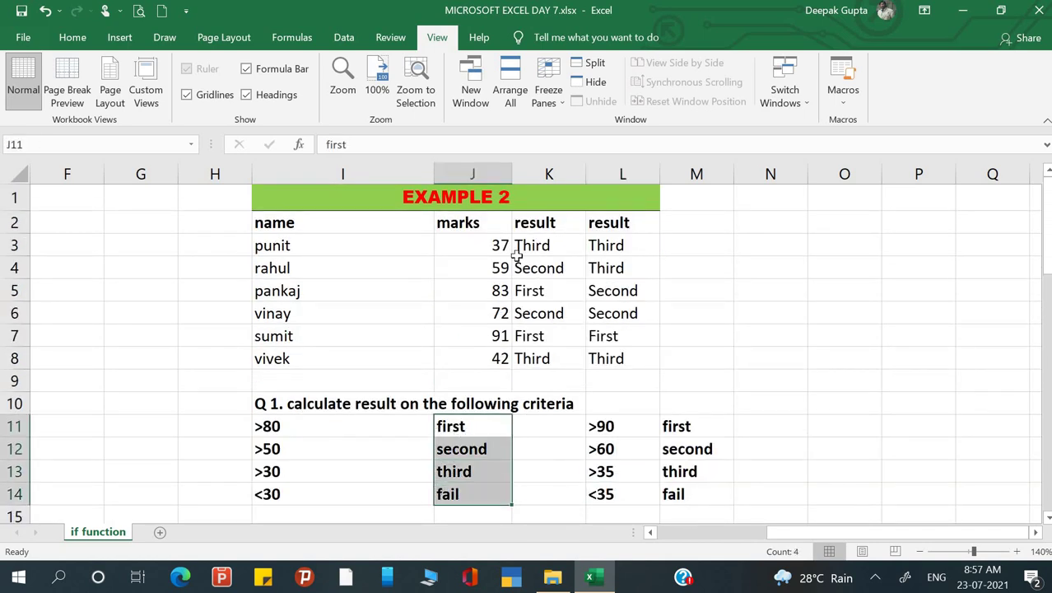
double_click(522, 246)
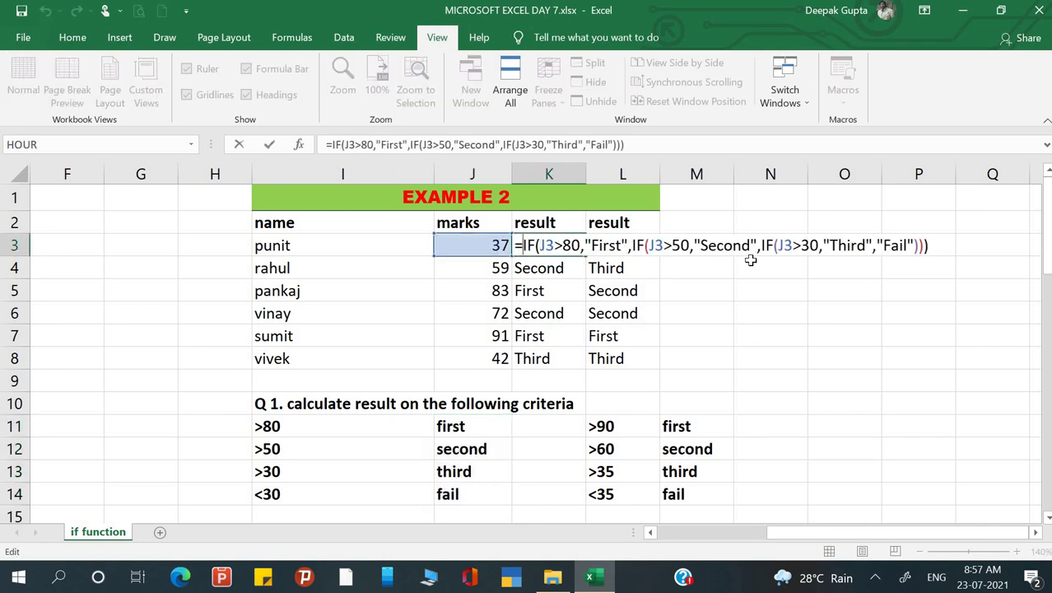
key(Return)
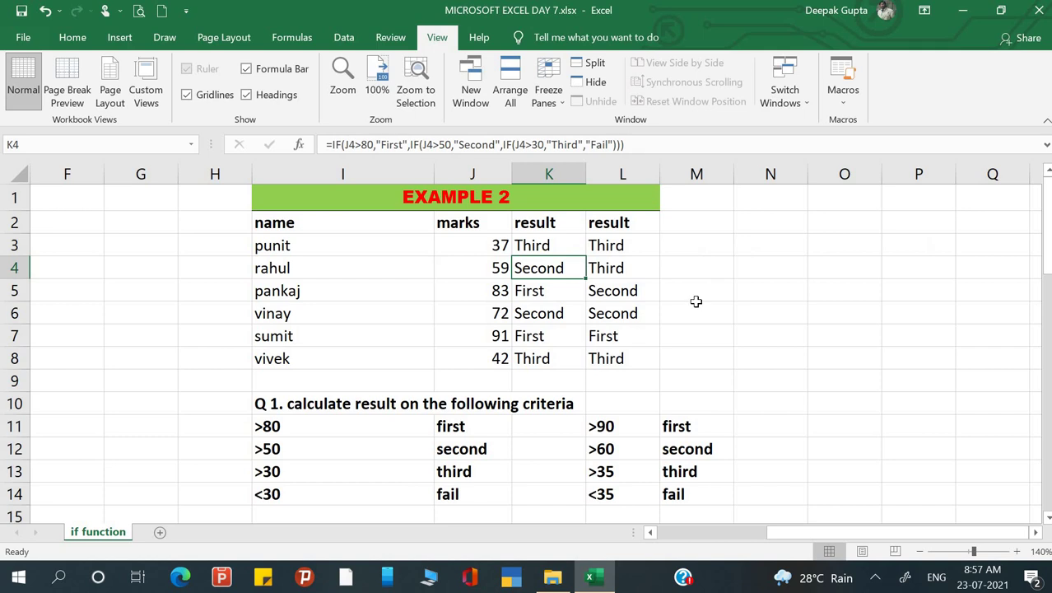
Step: Look over the sheet's examples, including Example 5, Example 6 with its post slabs, and Examples 1 to 4
scroll(696, 301, down, 6)
scroll(696, 302, down, 2)
scroll(696, 301, left, 3)
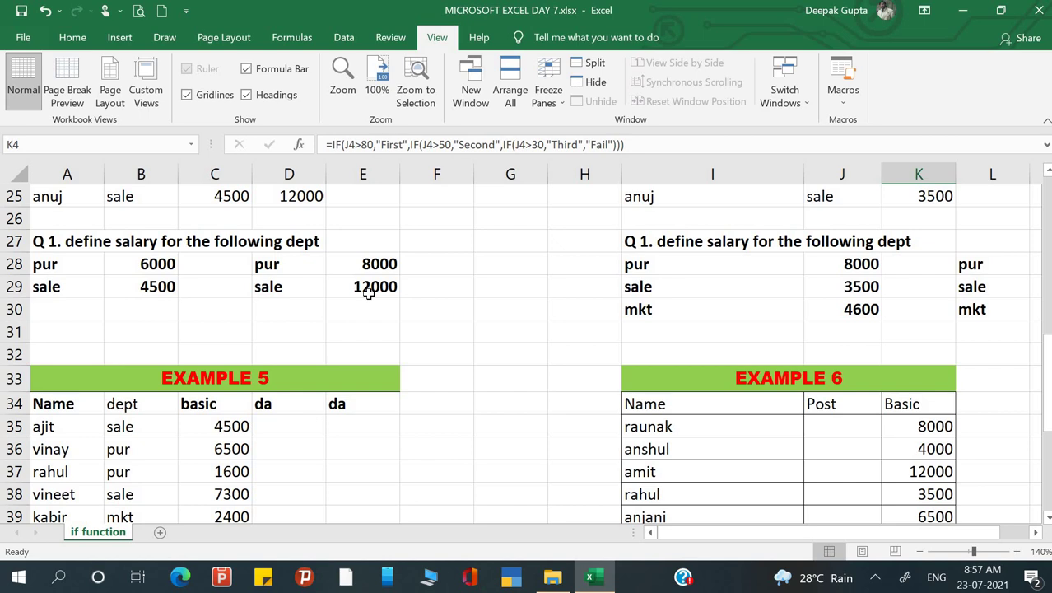
scroll(630, 347, right, 3)
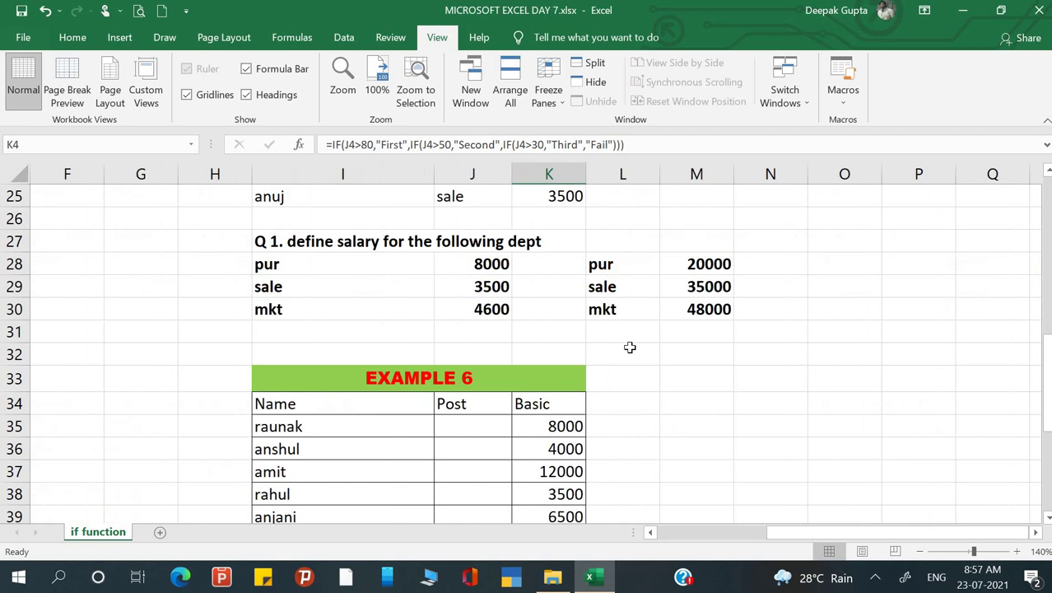
scroll(630, 348, down, 4)
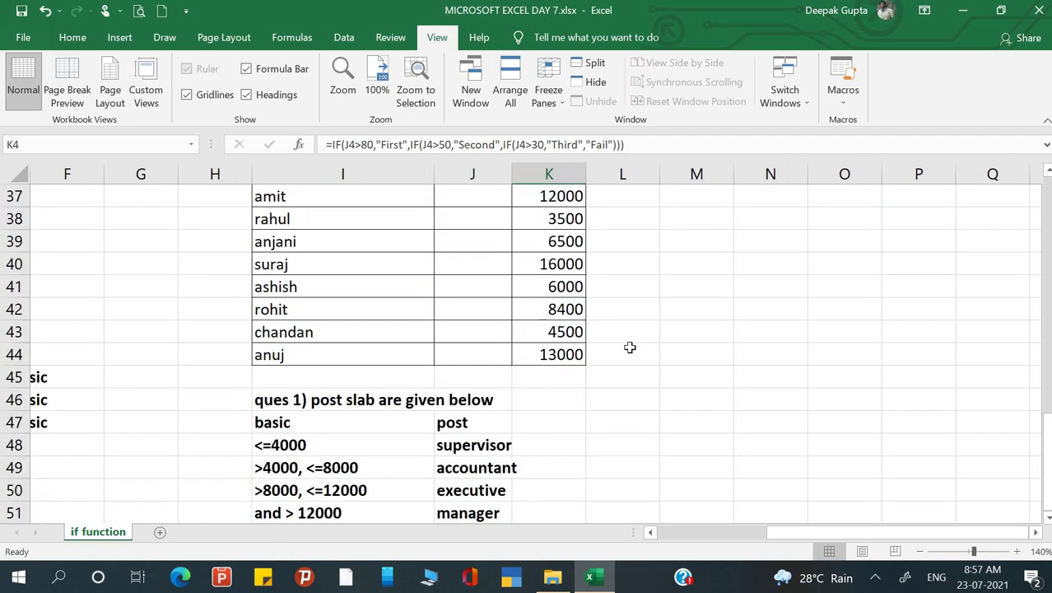
scroll(630, 348, up, 4)
scroll(477, 330, up, 8)
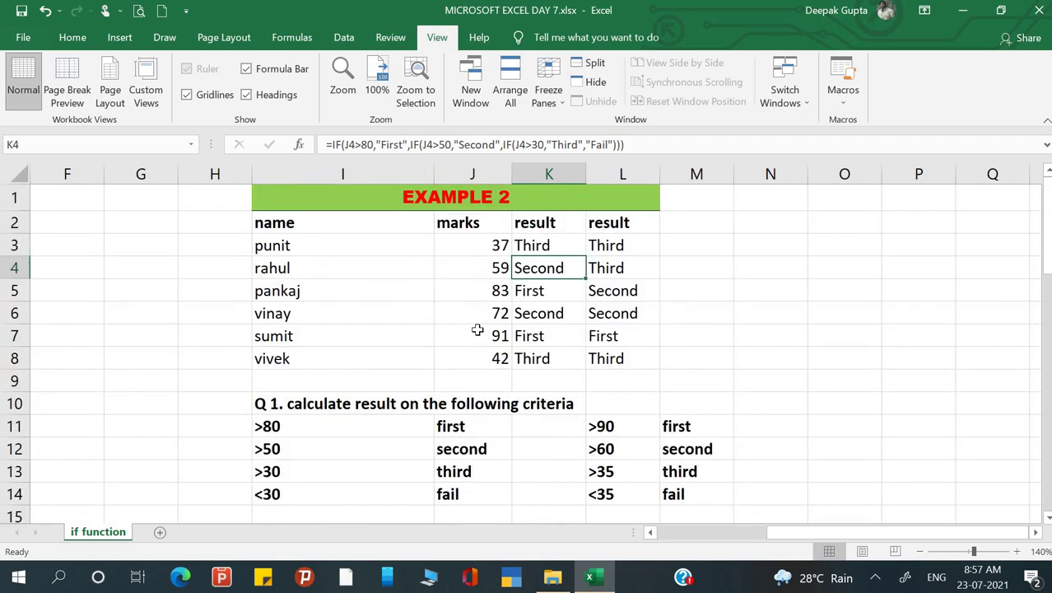
scroll(477, 330, left, 3)
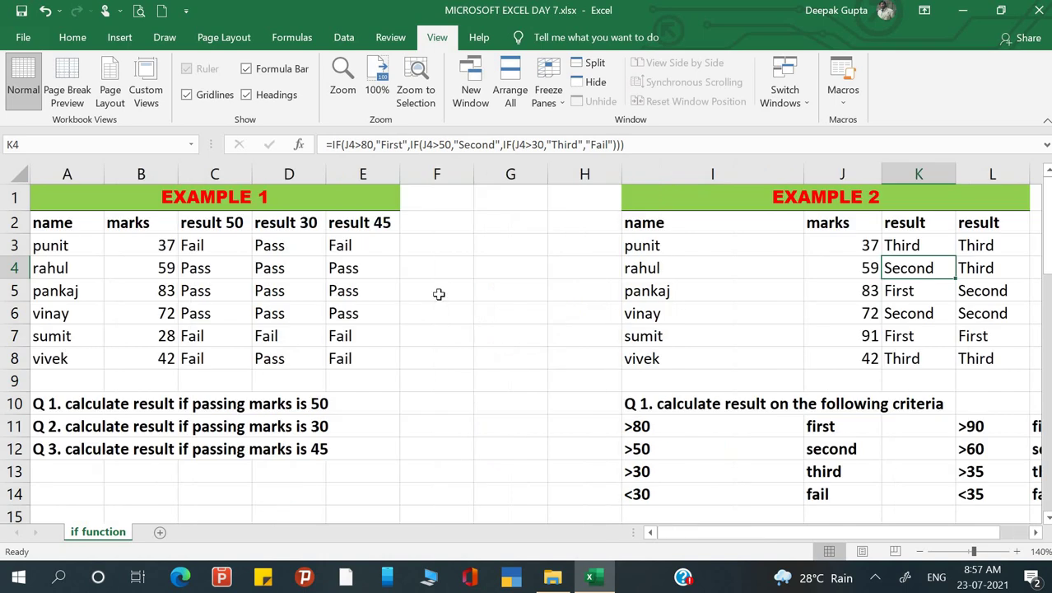
scroll(439, 294, down, 7)
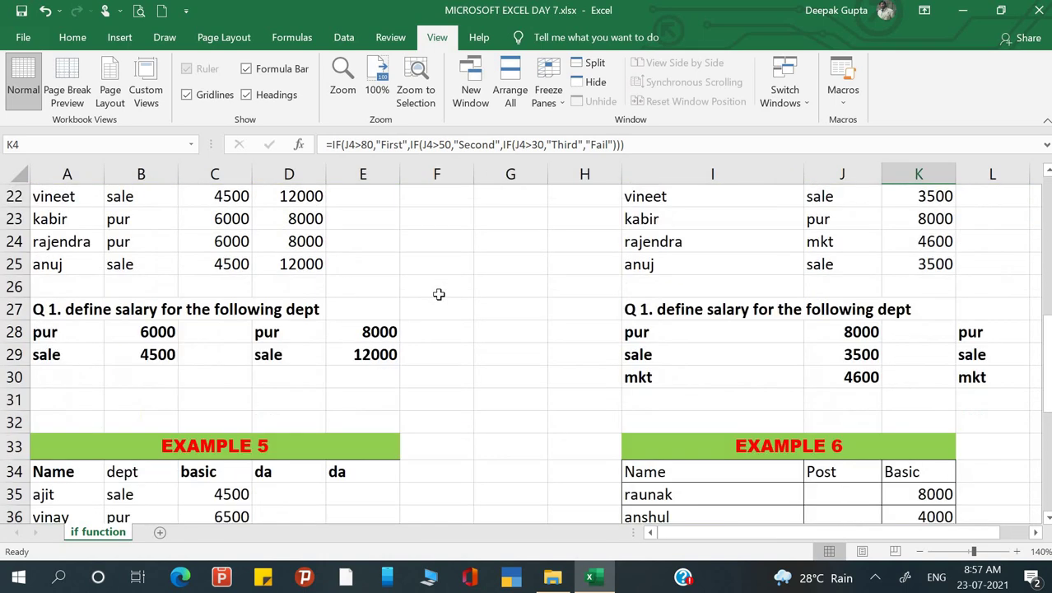
scroll(439, 294, up, 2)
scroll(439, 294, up, 2)
scroll(438, 294, down, 2)
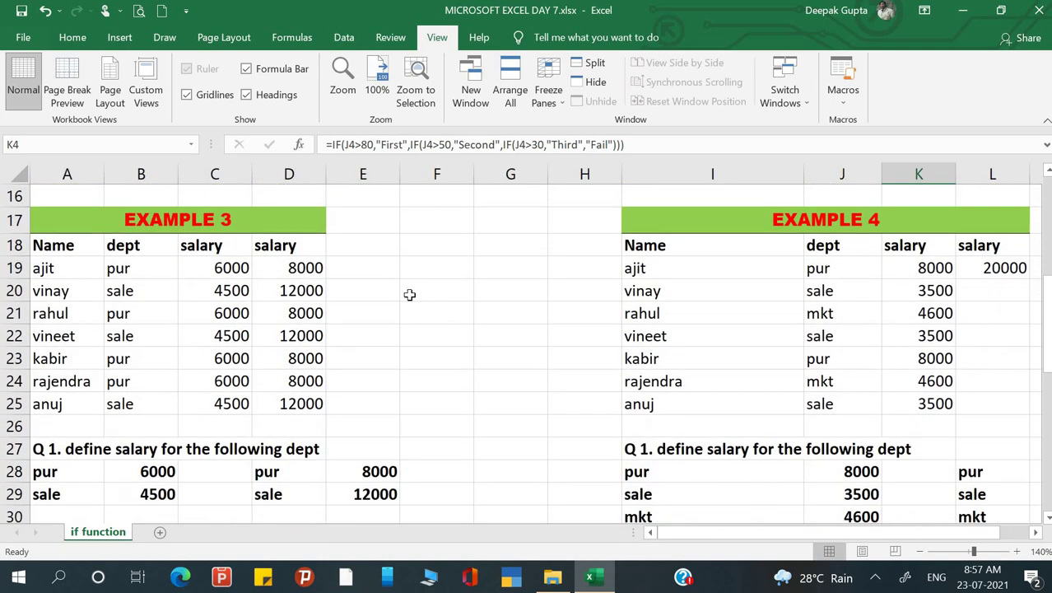
Step: Fill the nested IF formula in L19 down Example 4's second salary column through L25
click(342, 300)
key(Right)
key(Right)
key(Right)
key(Right)
key(Right)
key(Right)
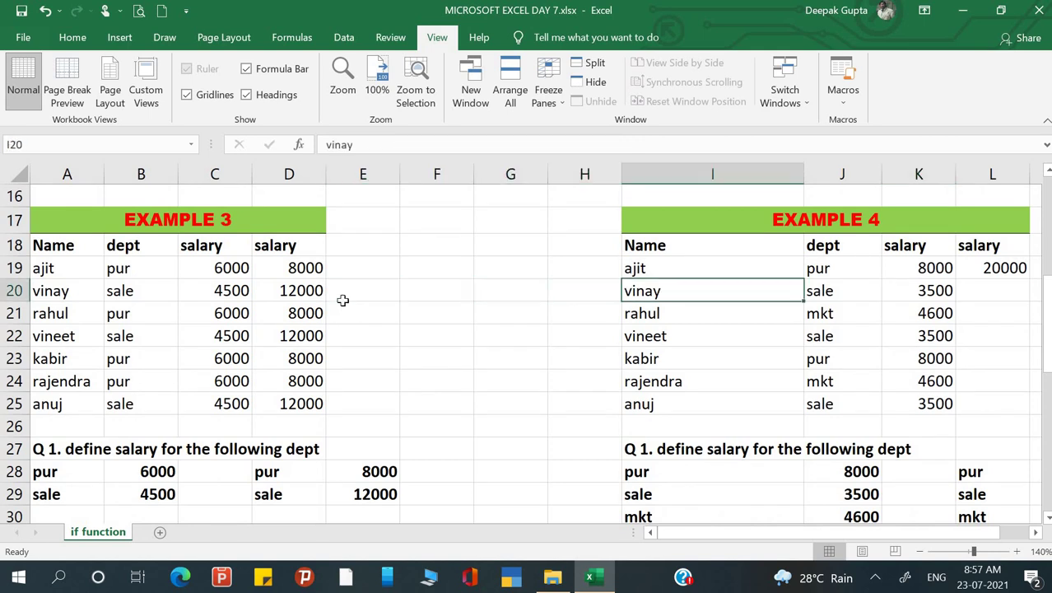
key(Right)
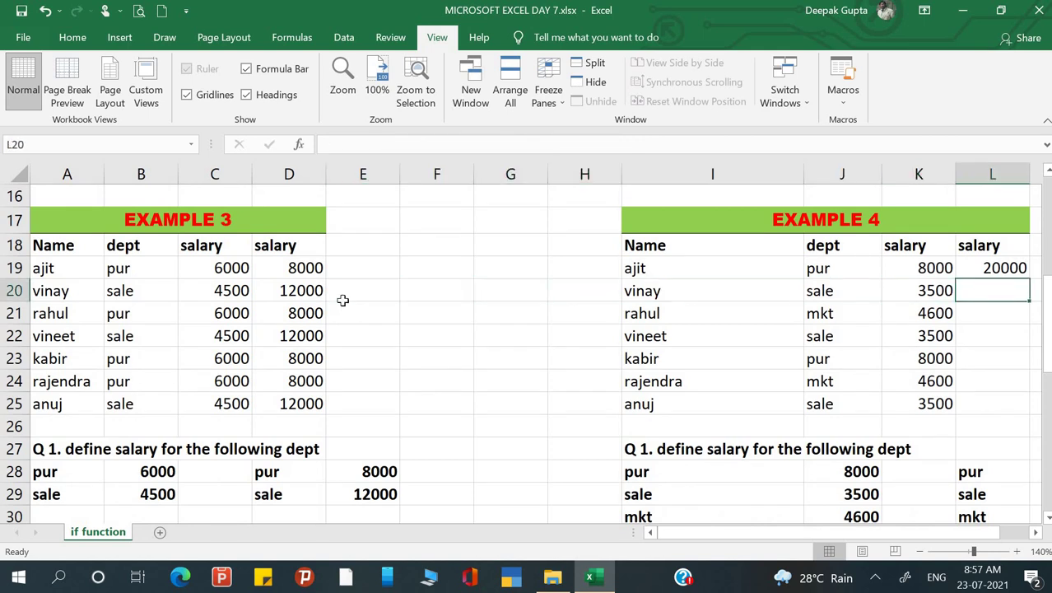
key(Up)
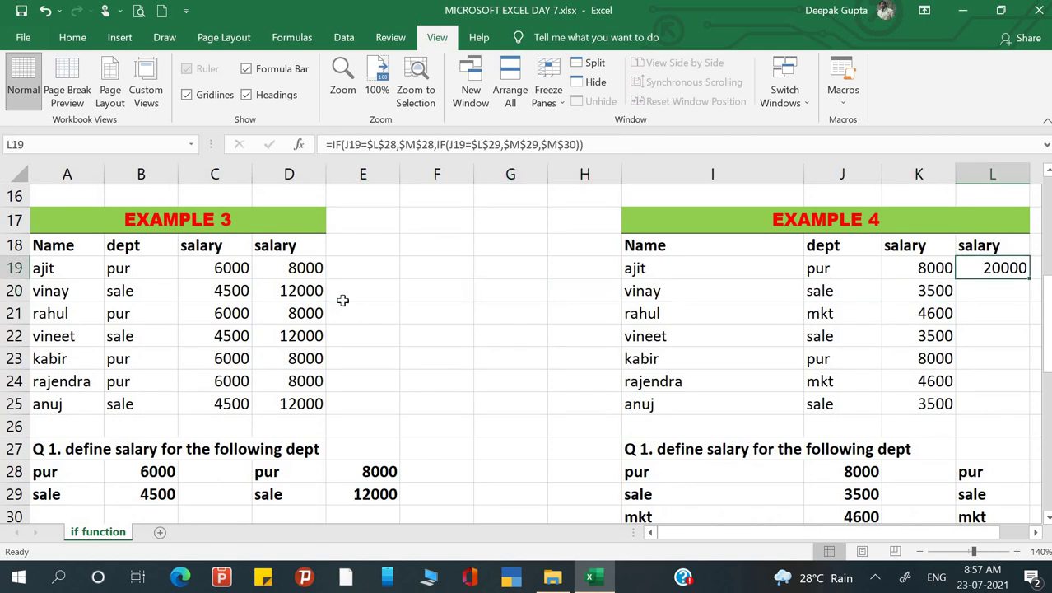
double_click(1031, 279)
click(909, 312)
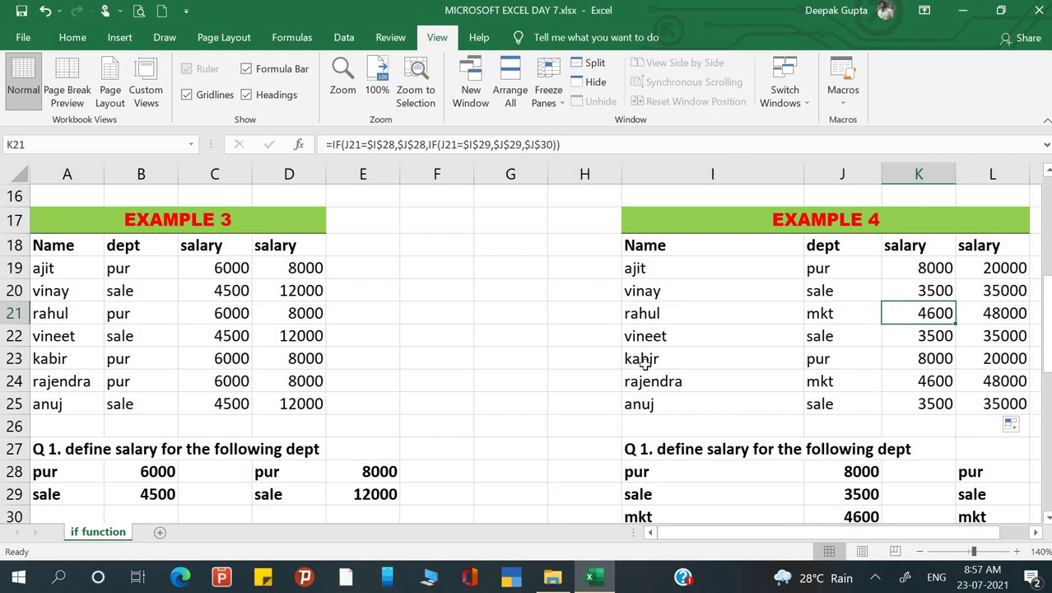
Step: Examine Example 5's empty da columns and the department percentage-of-basic rules given in its question, alongside Example 6's post slabs
scroll(643, 363, down, 5)
scroll(643, 363, down, 1)
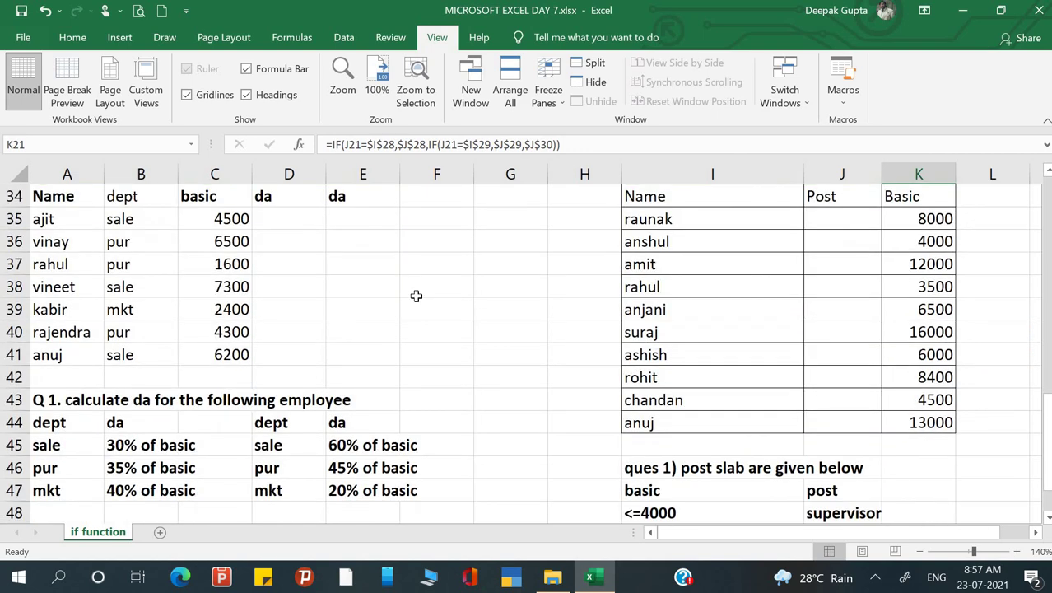
scroll(416, 295, up, 2)
click(303, 301)
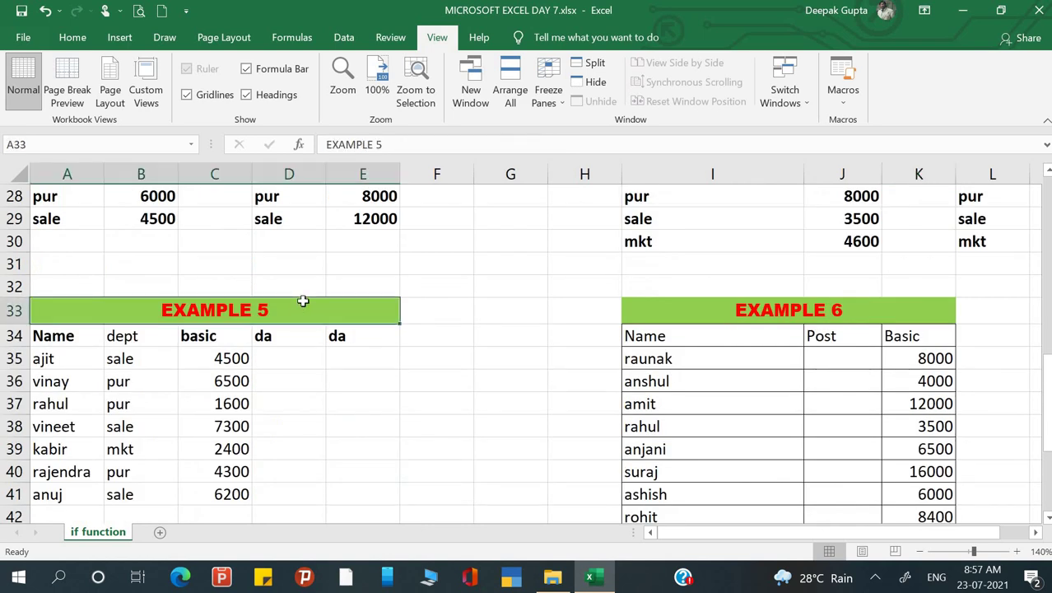
click(298, 387)
scroll(298, 387, down, 3)
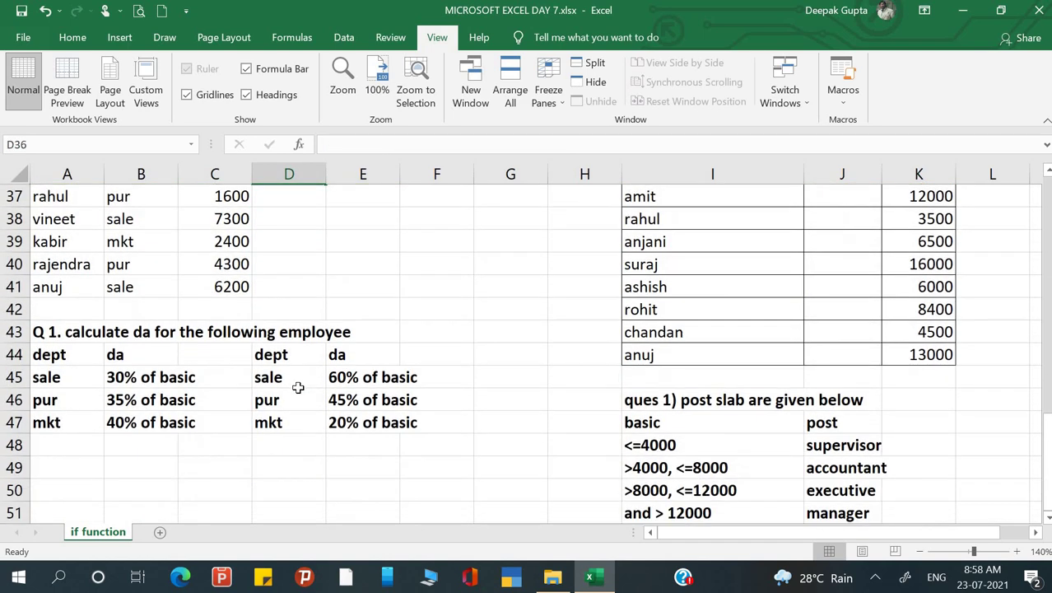
scroll(298, 387, up, 3)
scroll(298, 387, down, 9)
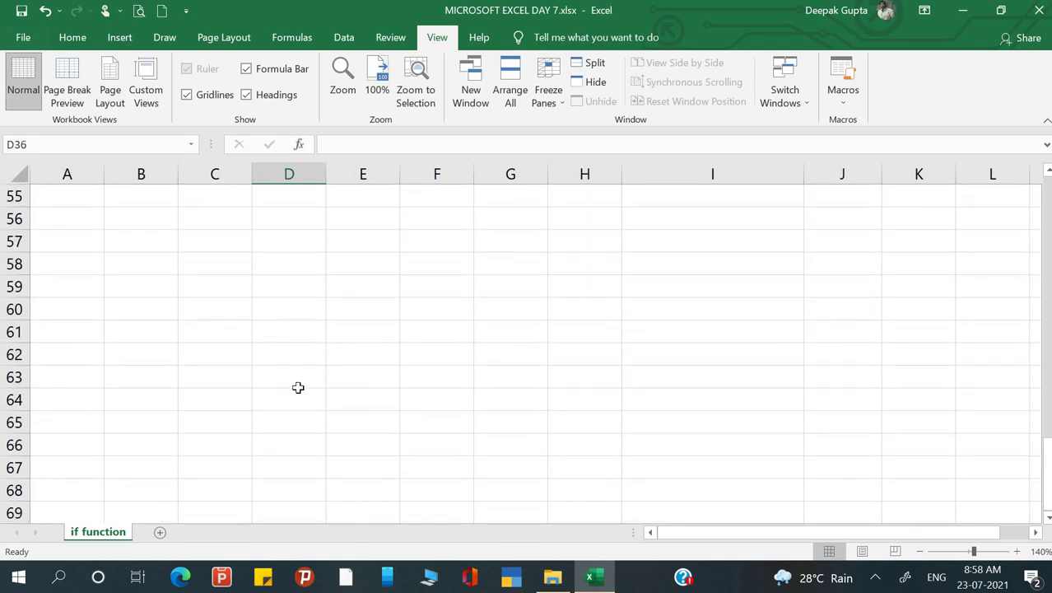
scroll(298, 387, up, 9)
scroll(298, 387, down, 1)
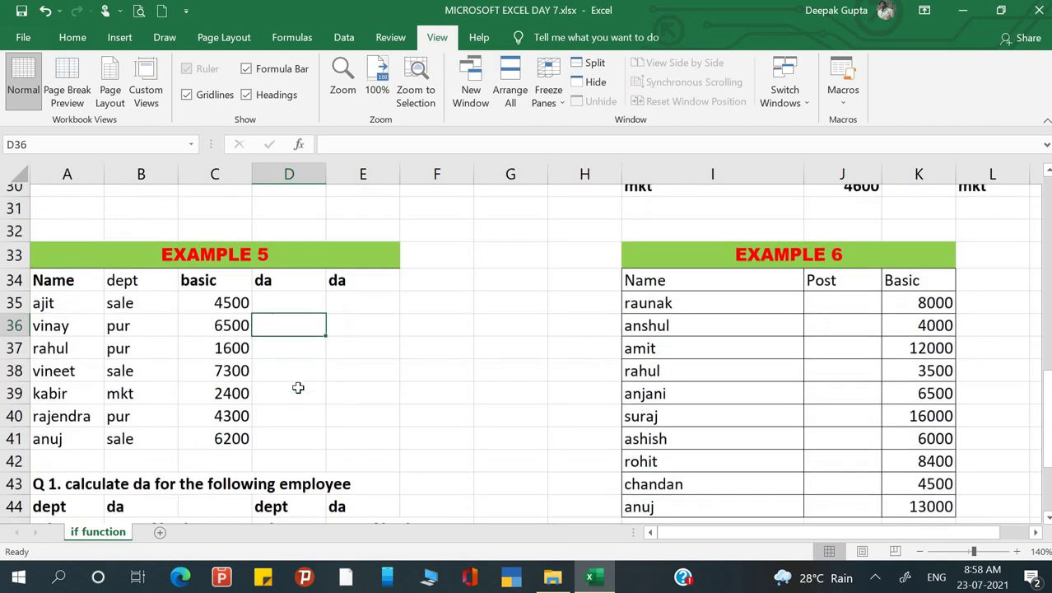
scroll(298, 387, down, 1)
click(298, 387)
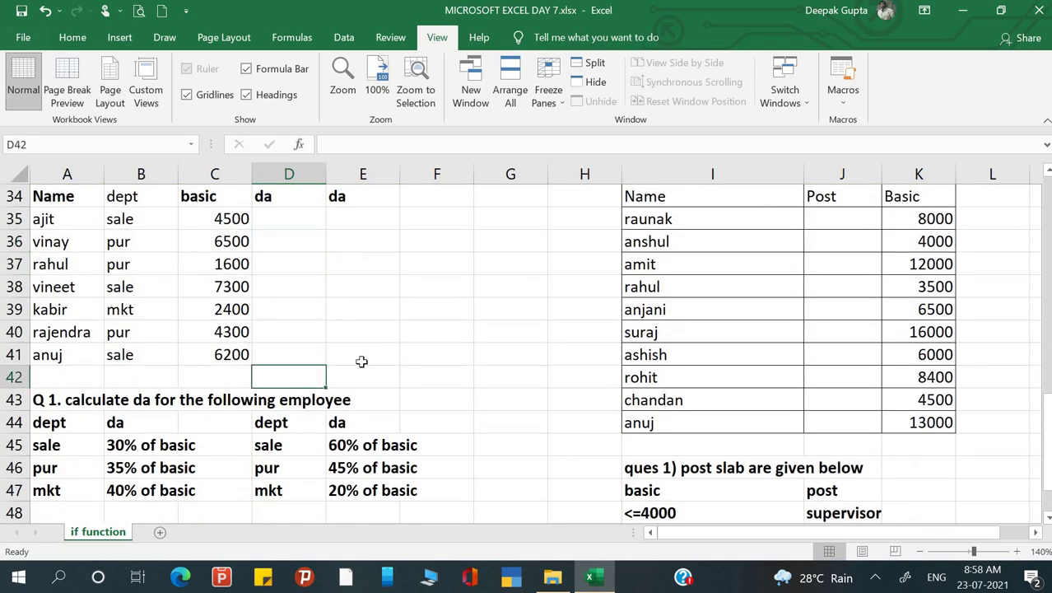
click(362, 362)
click(367, 331)
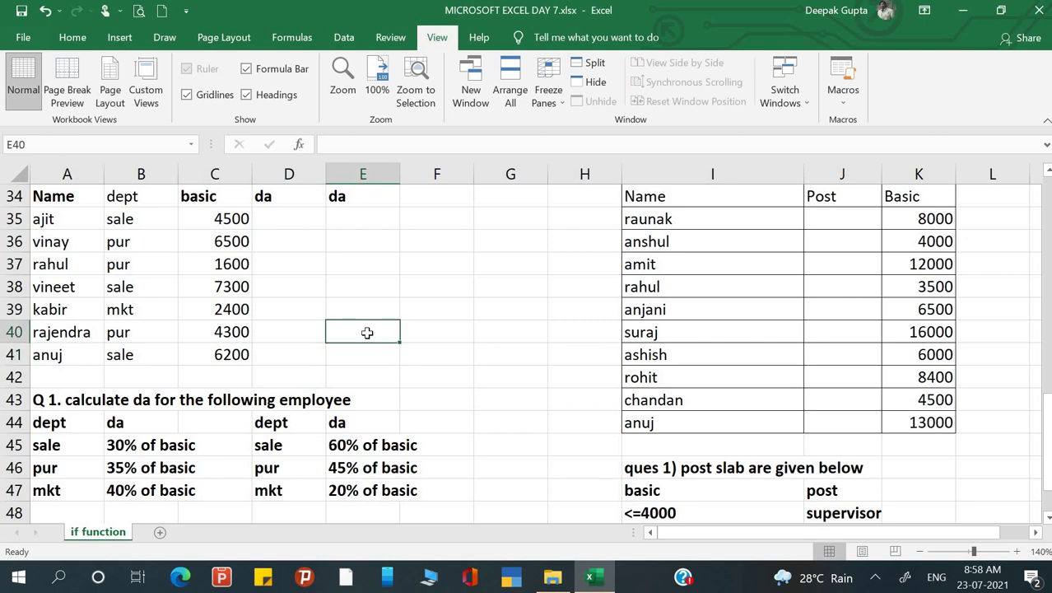
click(369, 290)
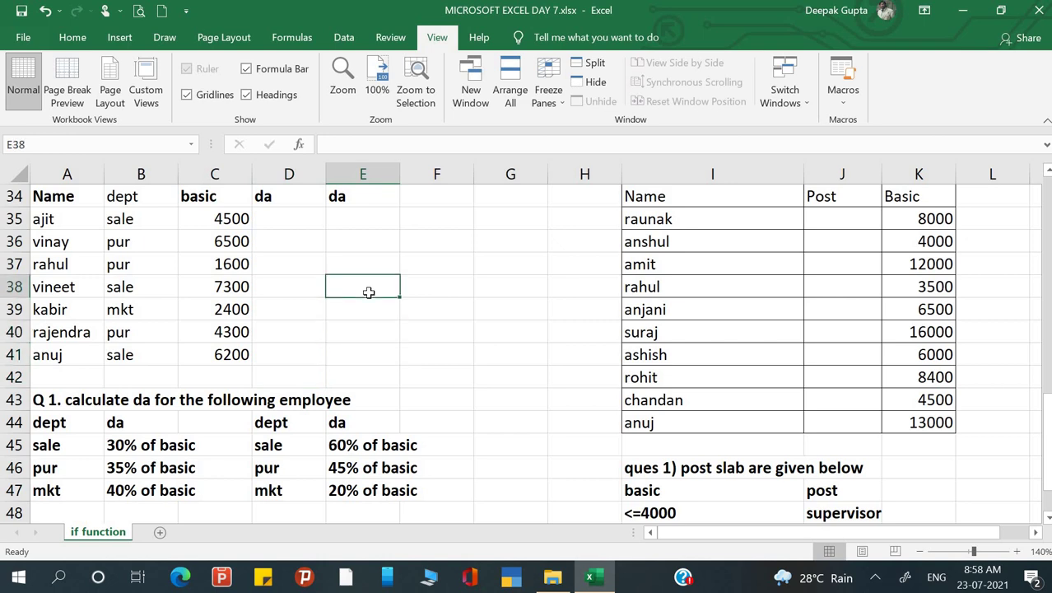